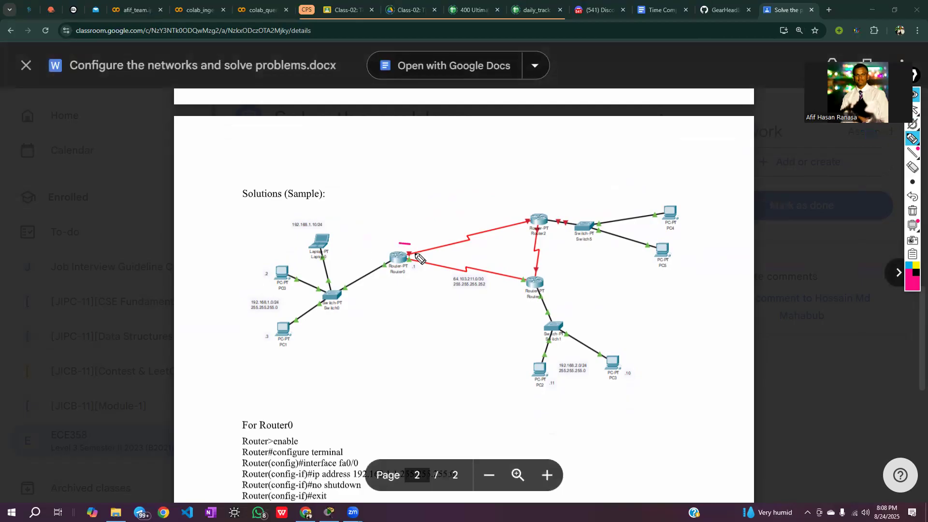
Circle the routers, switches and PC groups on the sample topology diagram with the pen, and clear the marks
mouse_move(551, 208)
left_mouse_down()
mouse_move(521, 213)
mouse_move(534, 206)
left_mouse_up()
mouse_move(537, 265)
left_mouse_down()
mouse_move(530, 299)
mouse_move(549, 267)
left_mouse_up()
mouse_move(346, 290)
left_mouse_down()
mouse_move(333, 280)
mouse_move(330, 314)
mouse_move(334, 284)
left_mouse_up()
mouse_move(563, 317)
left_mouse_down()
mouse_move(540, 334)
mouse_move(573, 323)
mouse_move(550, 306)
left_mouse_up()
mouse_move(592, 216)
left_mouse_down()
mouse_move(573, 222)
mouse_move(598, 233)
mouse_move(583, 211)
left_mouse_up()
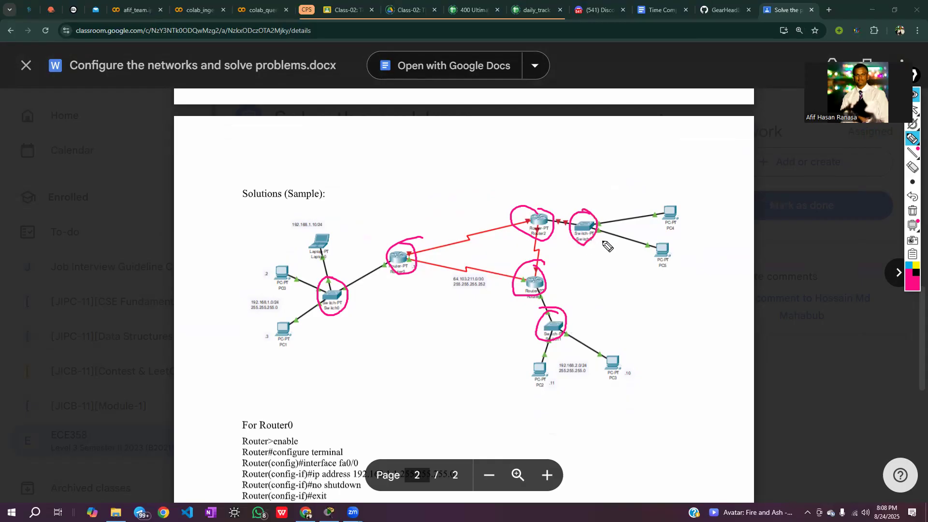
mouse_move(672, 200)
left_mouse_down()
mouse_move(665, 275)
mouse_move(686, 203)
left_mouse_up()
mouse_move(521, 350)
left_mouse_down()
mouse_move(642, 343)
mouse_move(537, 386)
mouse_move(529, 350)
left_mouse_up()
mouse_move(288, 257)
left_mouse_down()
mouse_move(317, 338)
mouse_move(270, 287)
mouse_move(290, 257)
left_mouse_up()
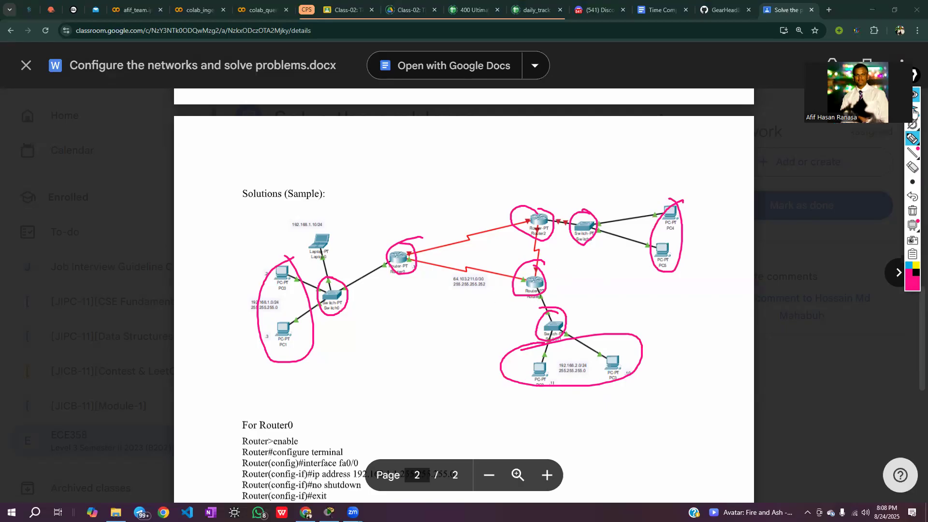
left_click(913, 211)
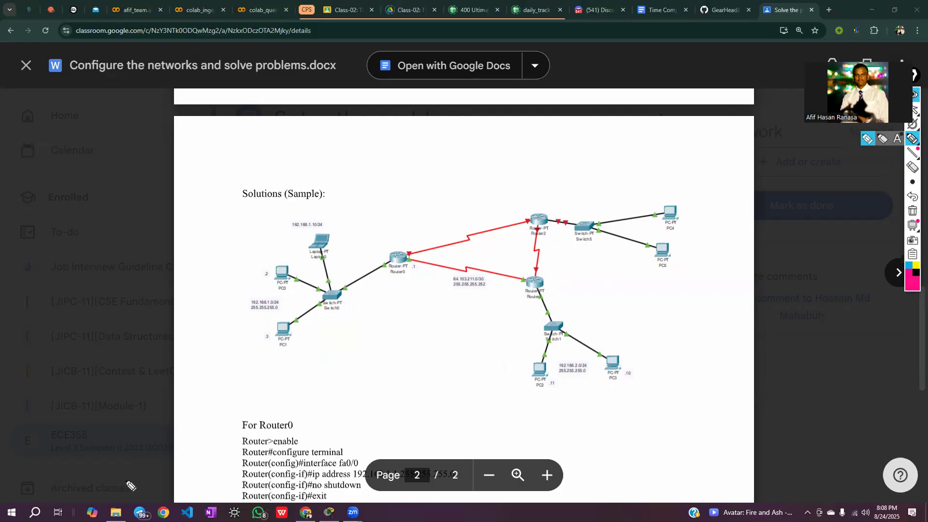
left_click(912, 110)
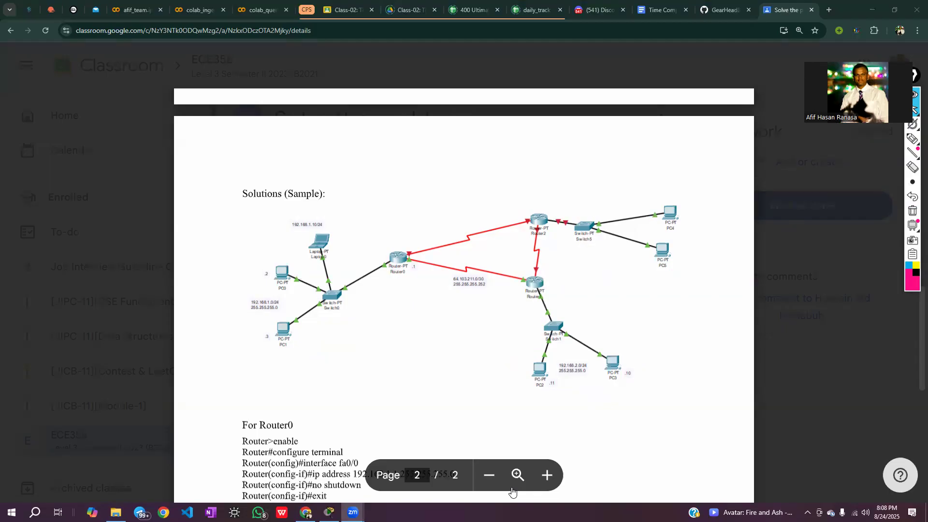
Review the device table and the first task, Connect Network Devices and Hosts, in the assignment document
key("alt+Tab")
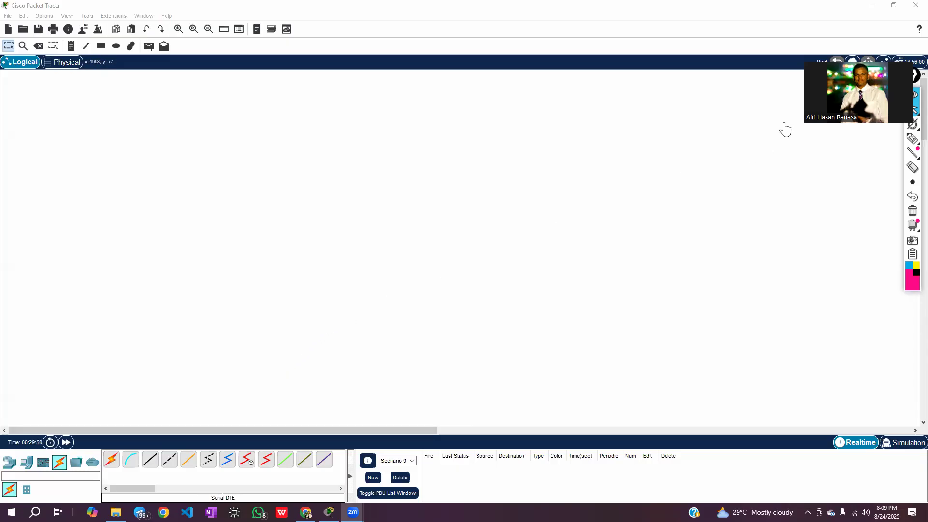
left_click_drag(785, 129, 754, 68)
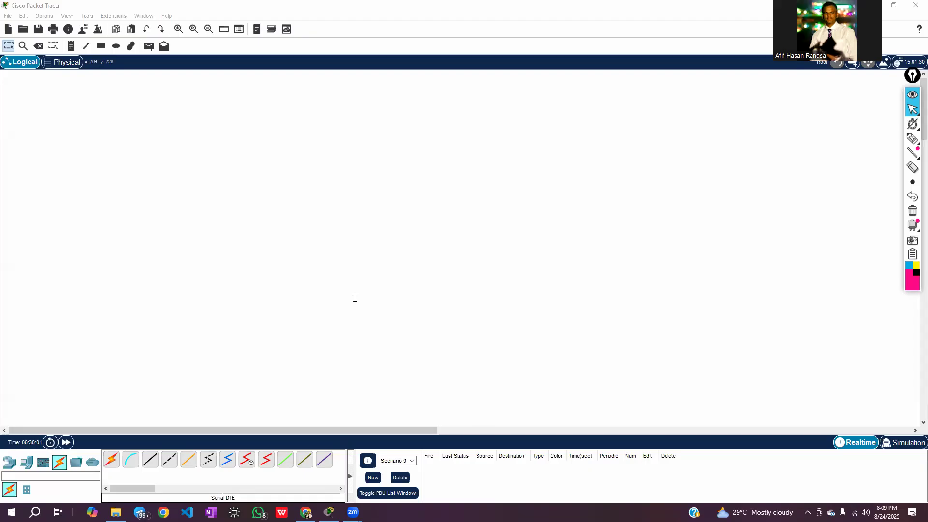
key("alt+Tab")
left_click_drag(277, 301, 431, 303)
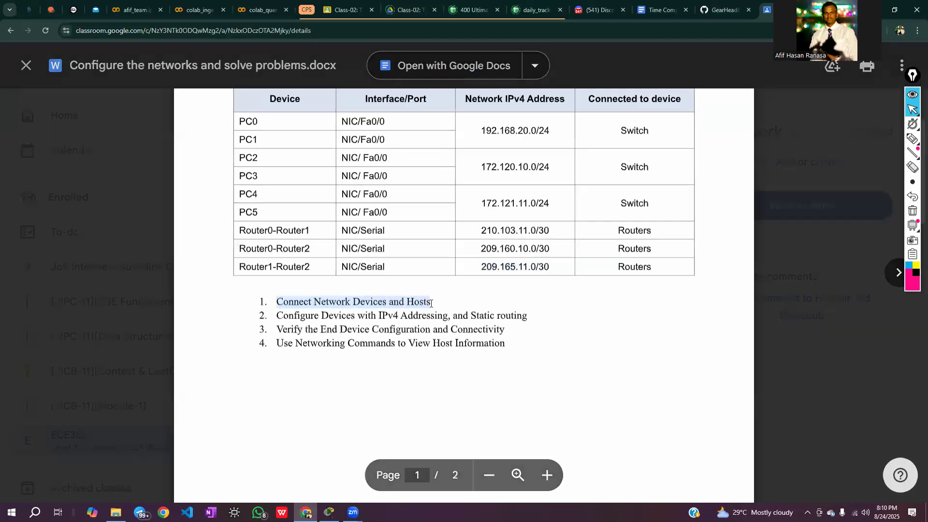
left_click(364, 363)
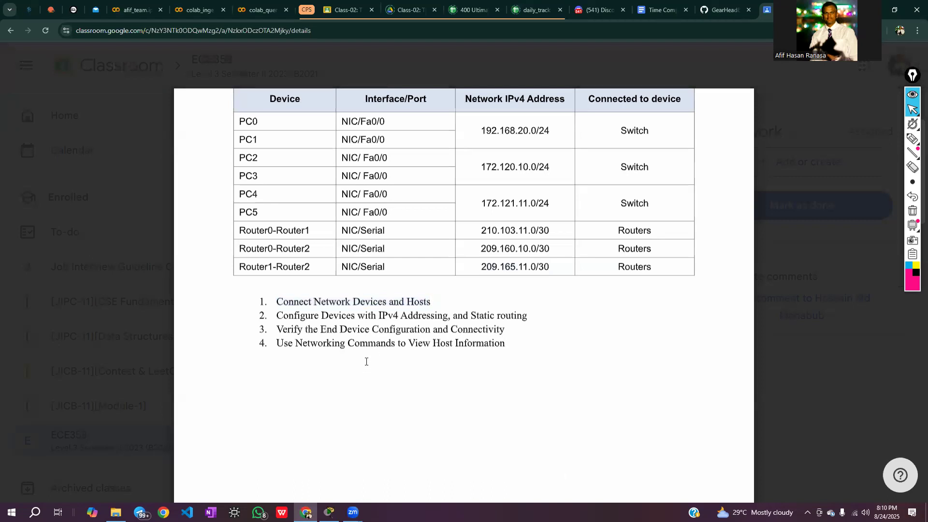
Switch to Cisco Packet Tracer and place three PT-Router devices in a triangle on the empty workspace
left_click(329, 512)
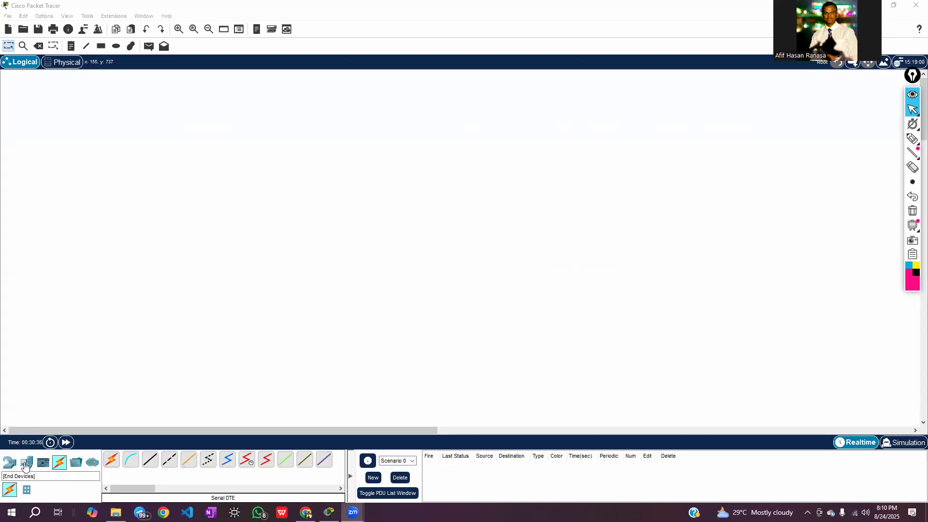
left_click(6, 465)
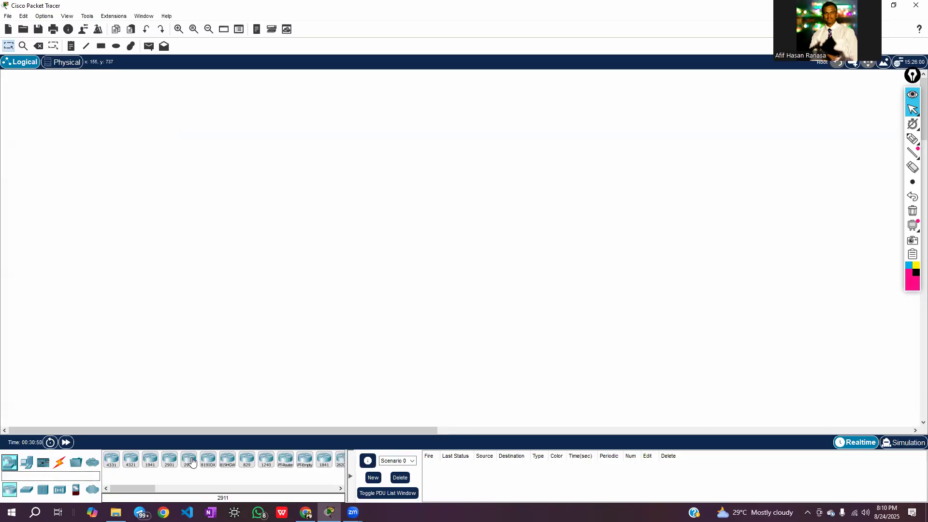
left_click(285, 461)
left_click(288, 221)
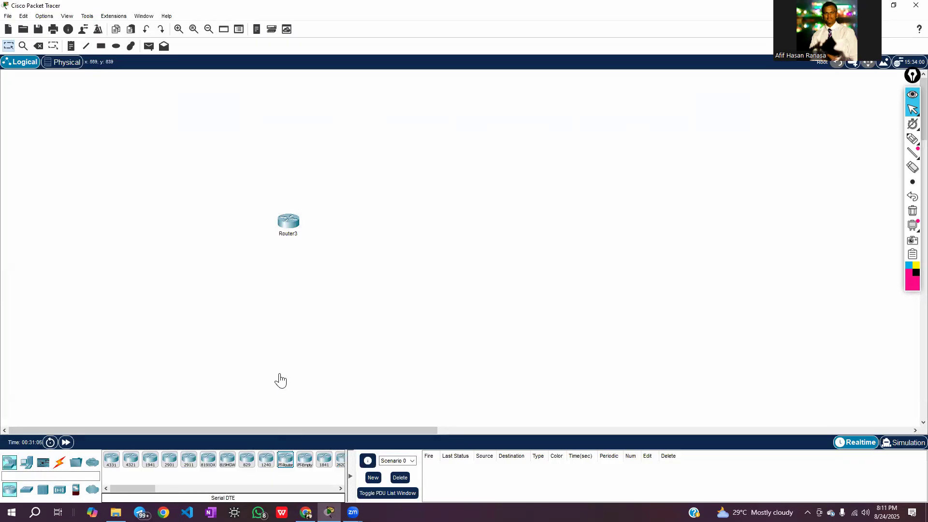
left_click(285, 462)
left_click(399, 165)
left_click(285, 463)
left_click(494, 233)
left_click_drag(495, 238, 504, 236)
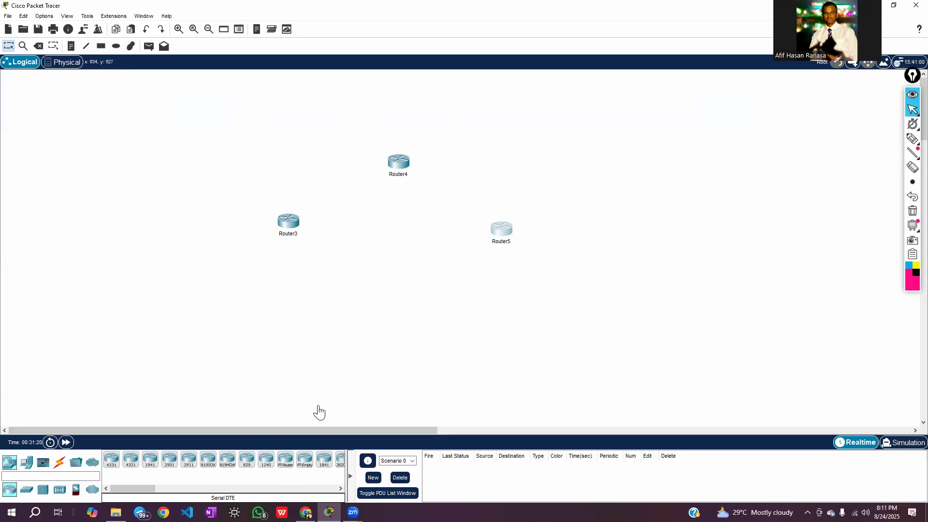
Rename the three routers Router0, Router1 and Router2 to match the assignment, and shift Router2 slightly outward
left_click(305, 512)
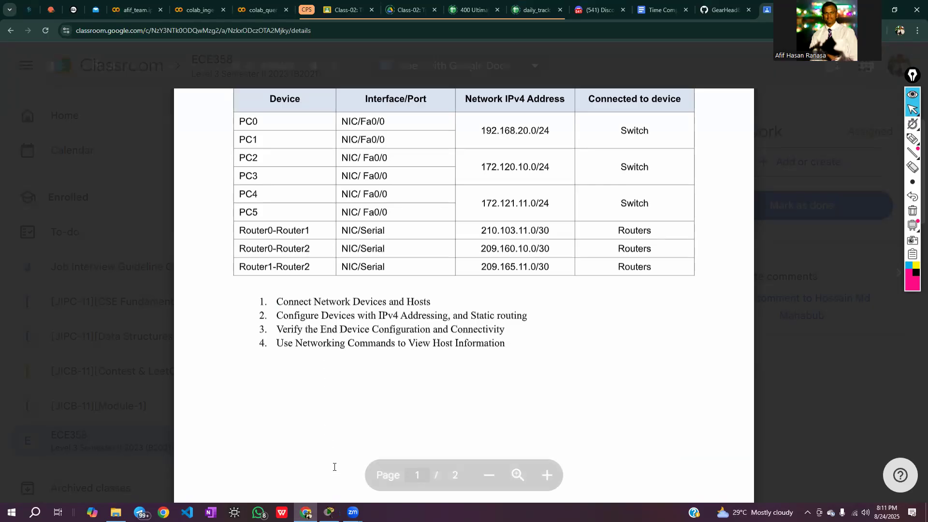
key("alt+Tab")
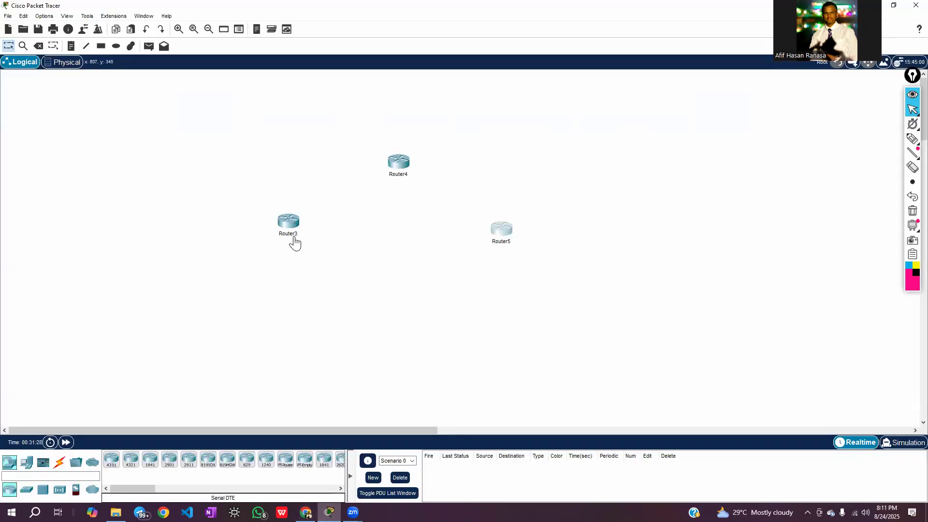
left_click(296, 234)
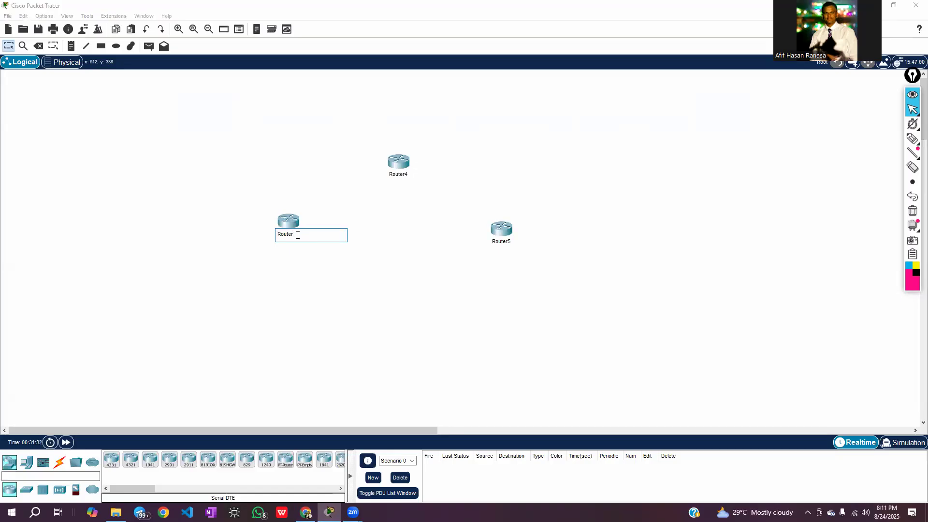
left_click(406, 175)
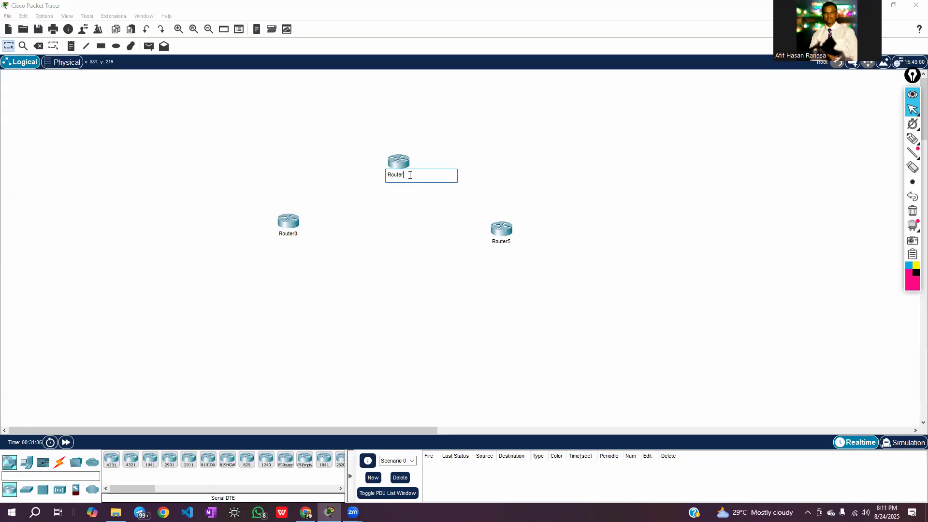
left_click(509, 241)
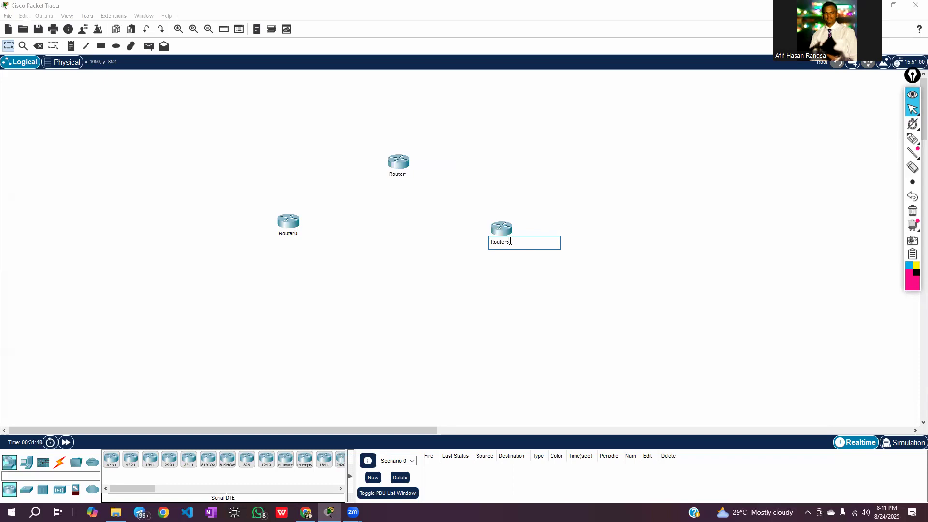
left_click(475, 291)
left_click_drag(500, 238, 515, 239)
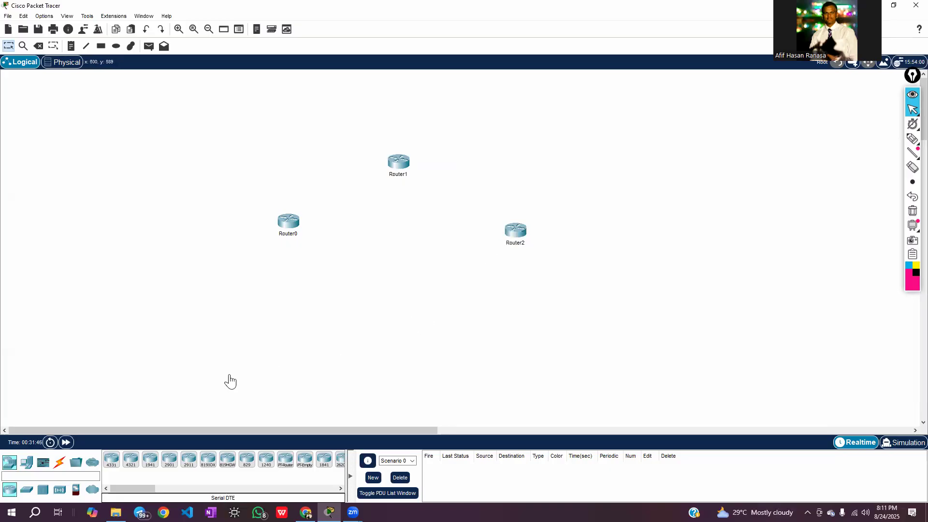
Place three PT-Switch devices, one near each router, moving the routers apart to make room
left_click(12, 464)
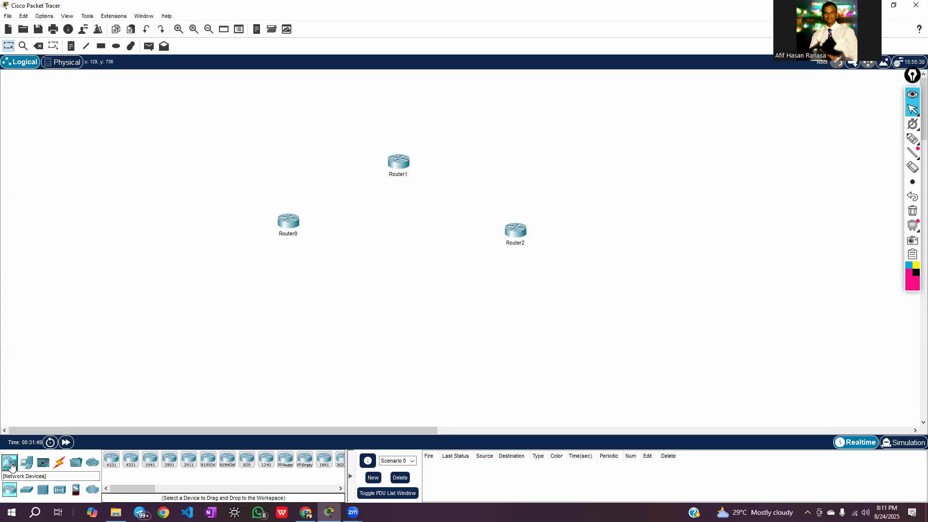
left_click(26, 492)
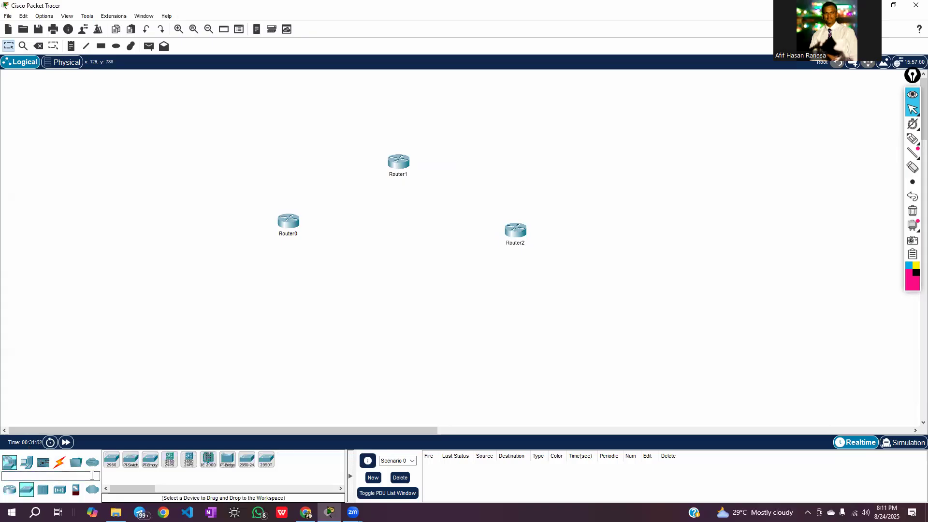
left_click_drag(129, 465, 349, 237)
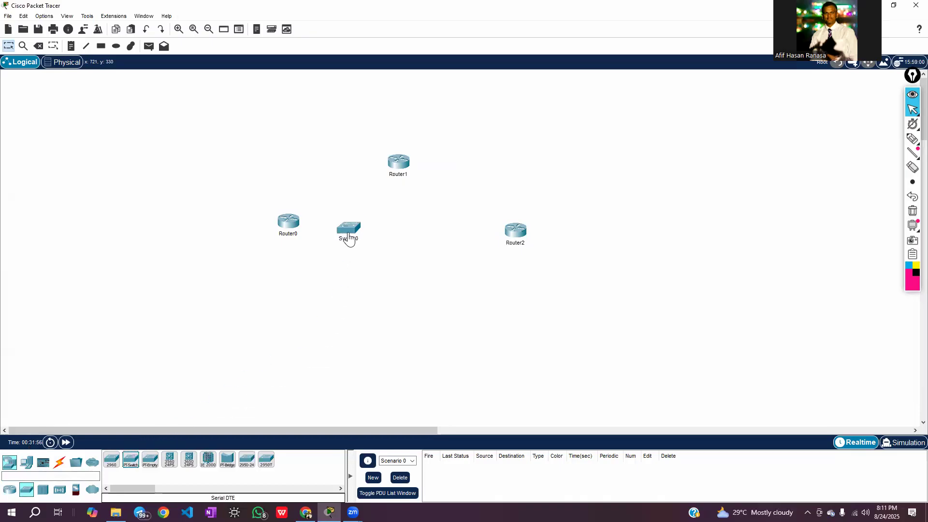
left_click_drag(288, 232, 198, 233)
left_click_drag(329, 234, 270, 233)
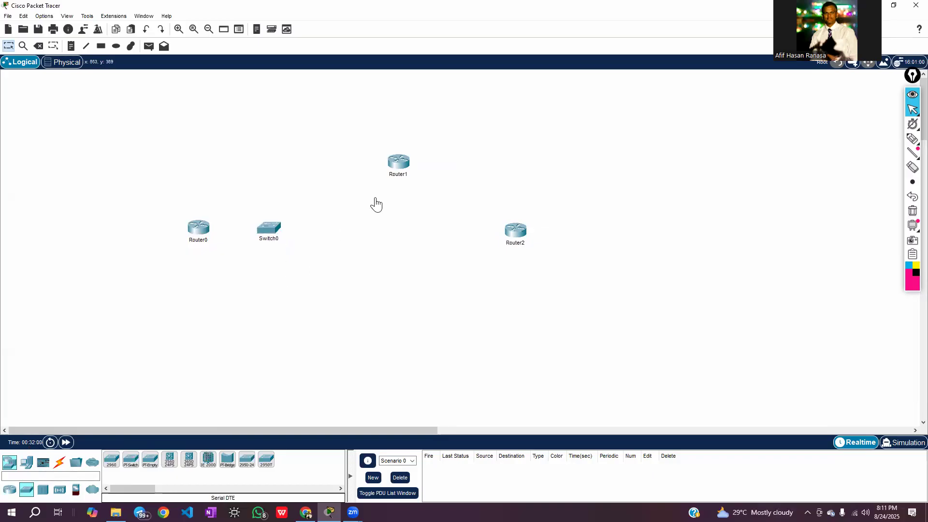
left_click_drag(397, 172, 366, 154)
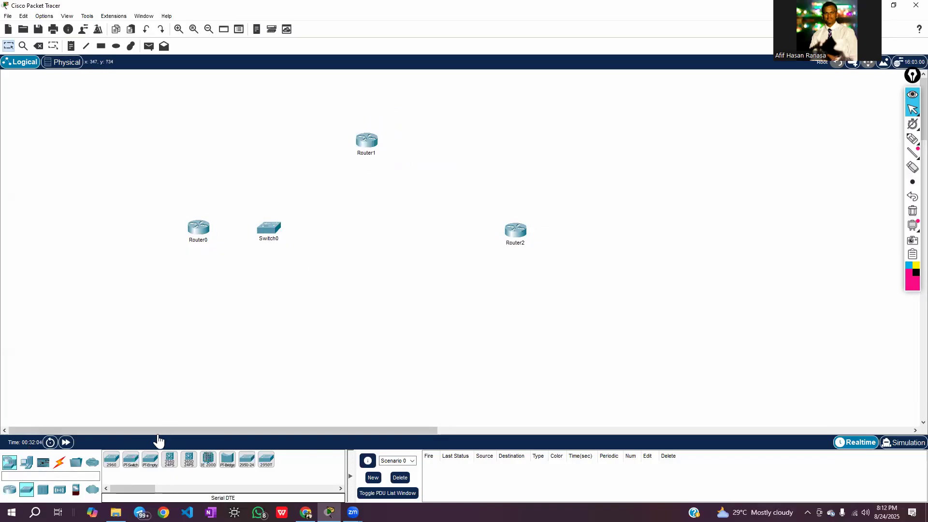
left_click_drag(130, 460, 366, 193)
left_click_drag(129, 461, 579, 240)
left_click_drag(465, 239, 494, 240)
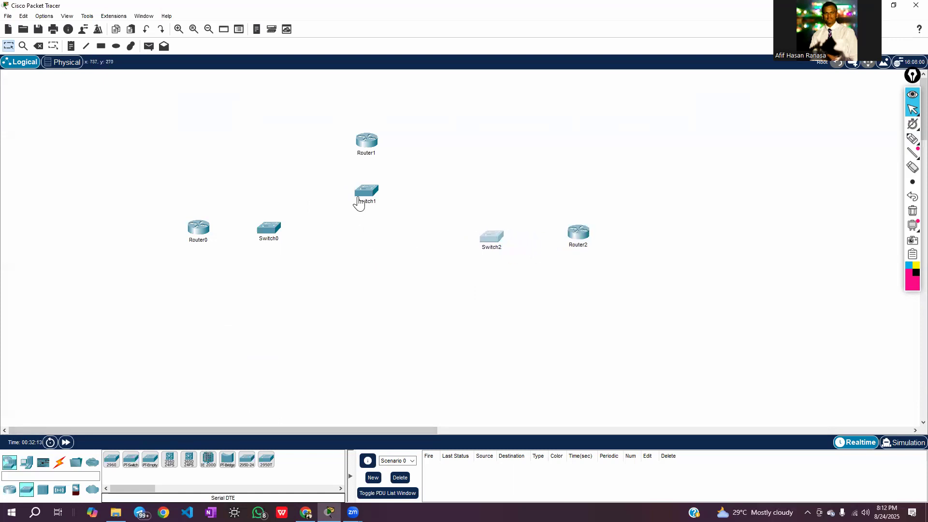
Rearrange the devices so each switch sits on the outer side of its router, with Switch1 directly above Router1
left_click_drag(367, 141, 402, 113)
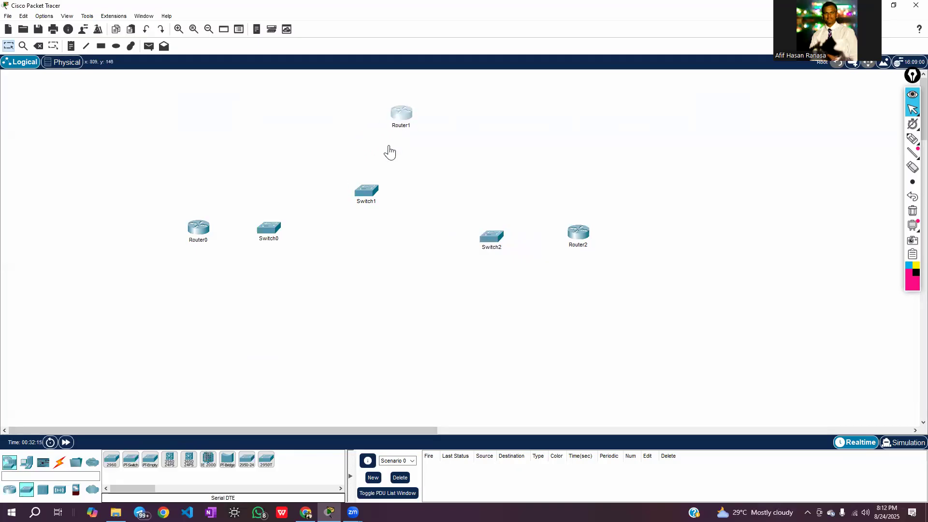
left_click_drag(367, 182, 366, 156)
left_click_drag(196, 239, 150, 256)
left_click_drag(271, 225, 245, 239)
left_click_drag(97, 250, 156, 242)
left_click_drag(488, 245, 509, 233)
left_click_drag(612, 213, 633, 241)
left_click_drag(568, 232, 542, 232)
left_click_drag(400, 116, 356, 196)
left_click_drag(363, 162, 390, 123)
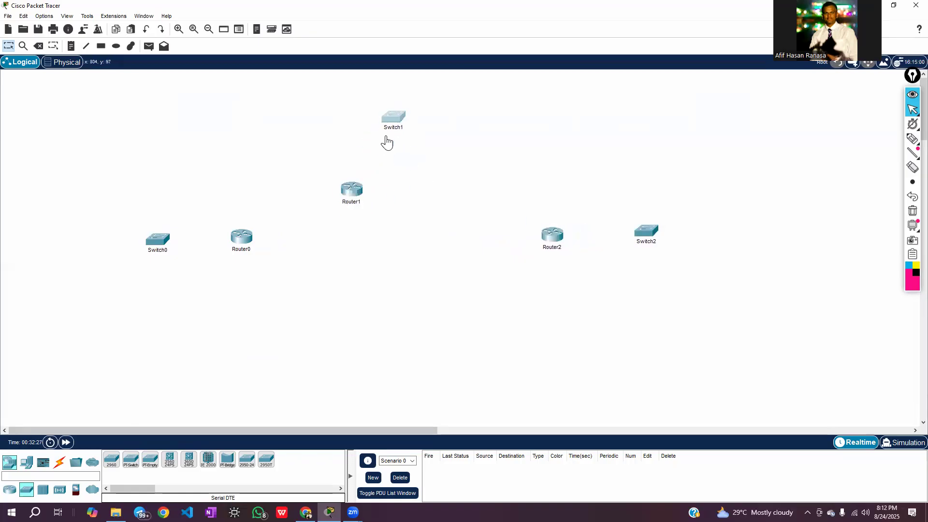
left_click_drag(351, 197, 393, 176)
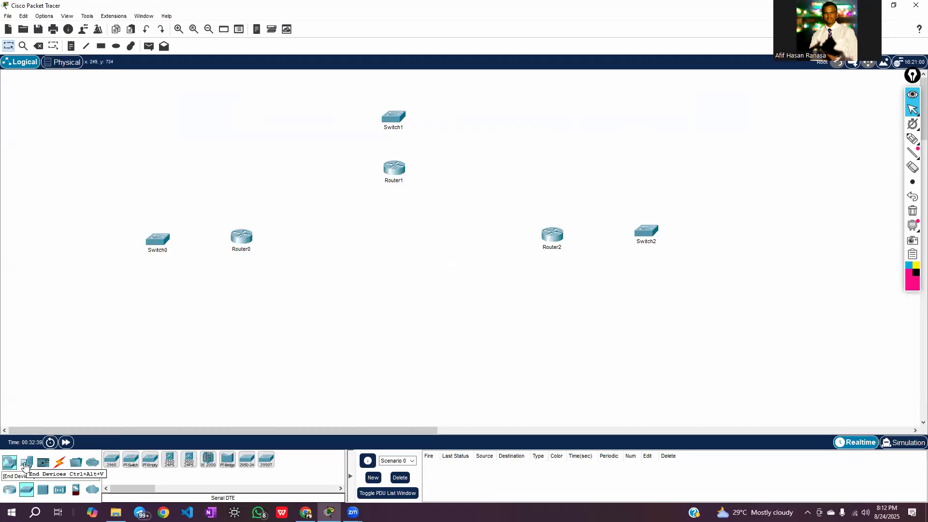
Place six PCs on the workspace, two around each of Switch0, Switch1 and Switch2
left_click(26, 463)
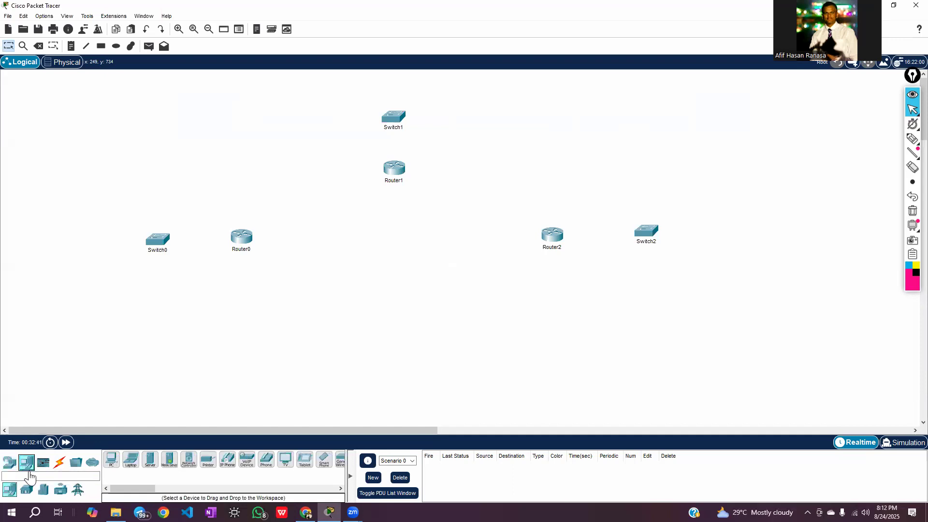
left_click(111, 461)
left_click(104, 184)
left_click(112, 460)
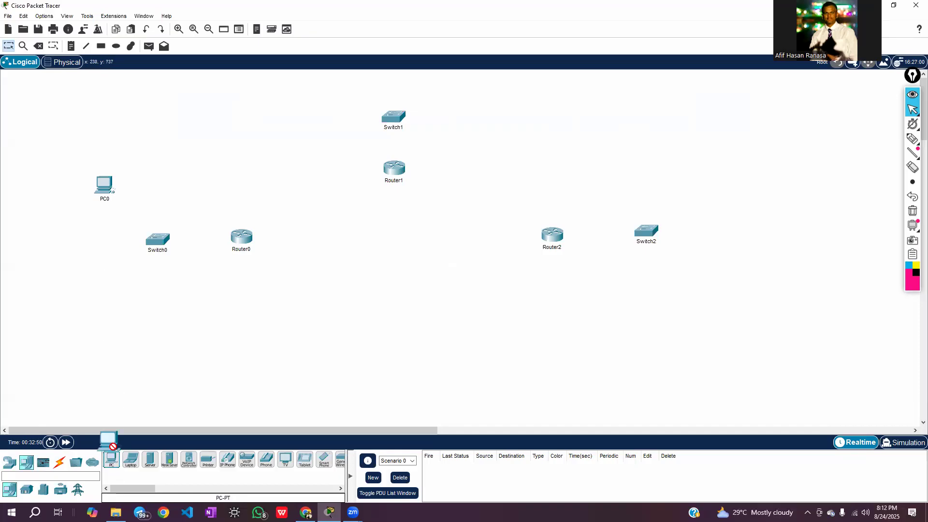
left_click_drag(95, 274, 103, 272)
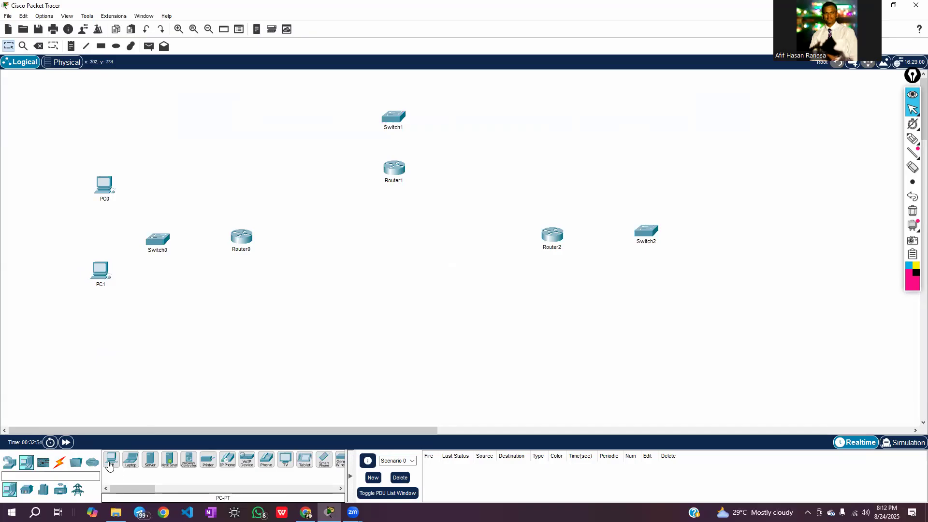
left_click_drag(112, 456, 309, 91)
left_click_drag(112, 458, 455, 94)
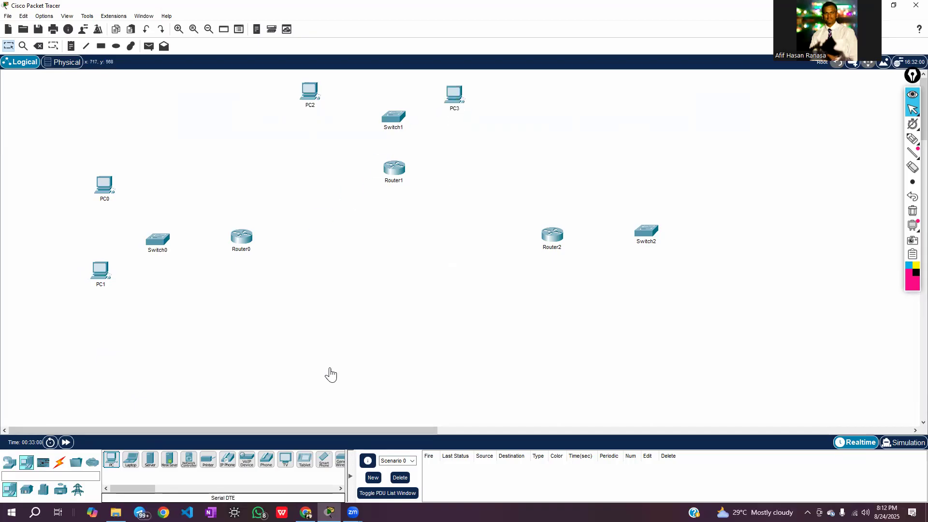
left_click_drag(111, 463, 443, 361)
left_click_drag(714, 177, 714, 177)
left_click_drag(110, 463, 723, 268)
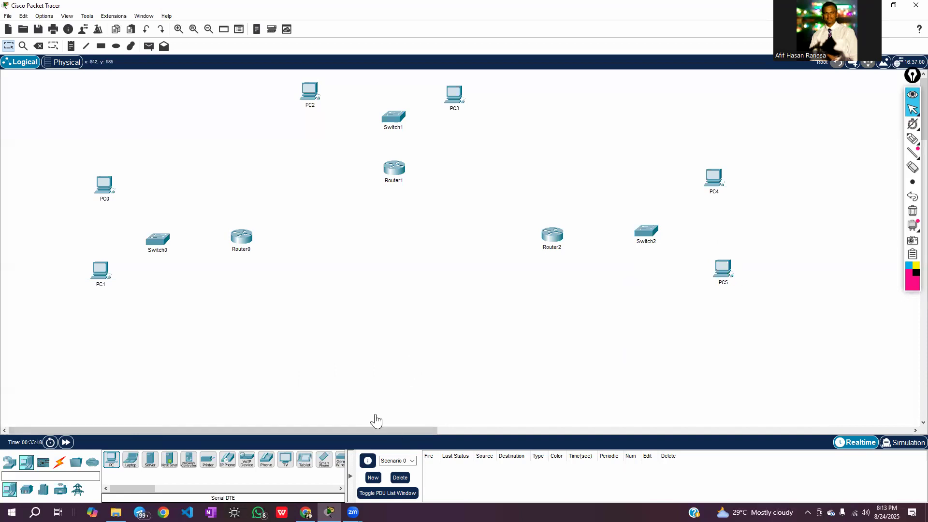
Check the device table in the assignment document and move PC1 slightly lower, farther from Switch0
left_click(306, 512)
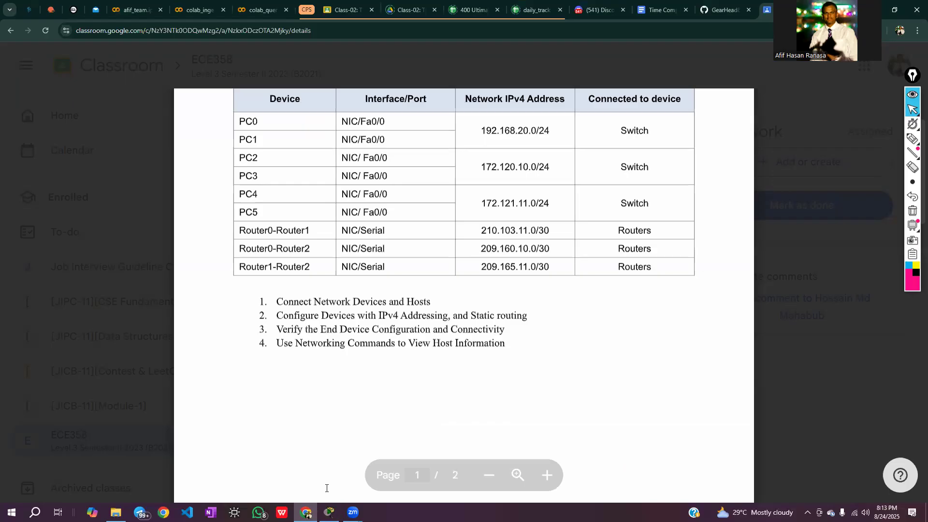
left_click(329, 512)
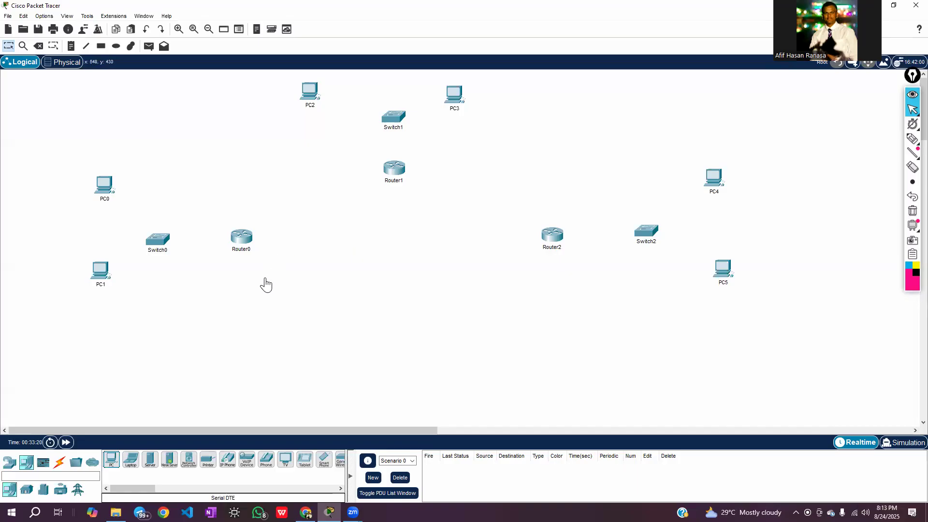
left_click_drag(103, 283, 101, 294)
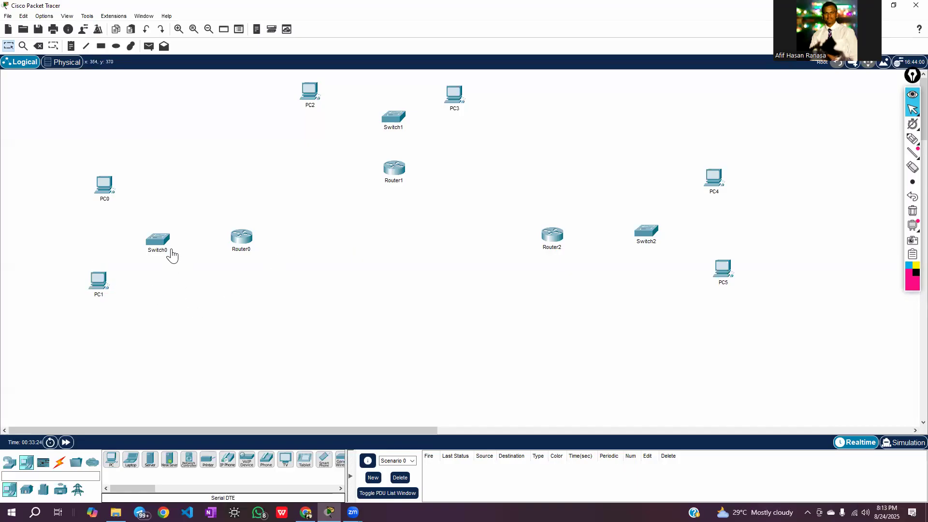
Move PC0 slightly down and to the left of its current place near Switch0
left_click_drag(124, 195, 121, 202)
left_click(59, 462)
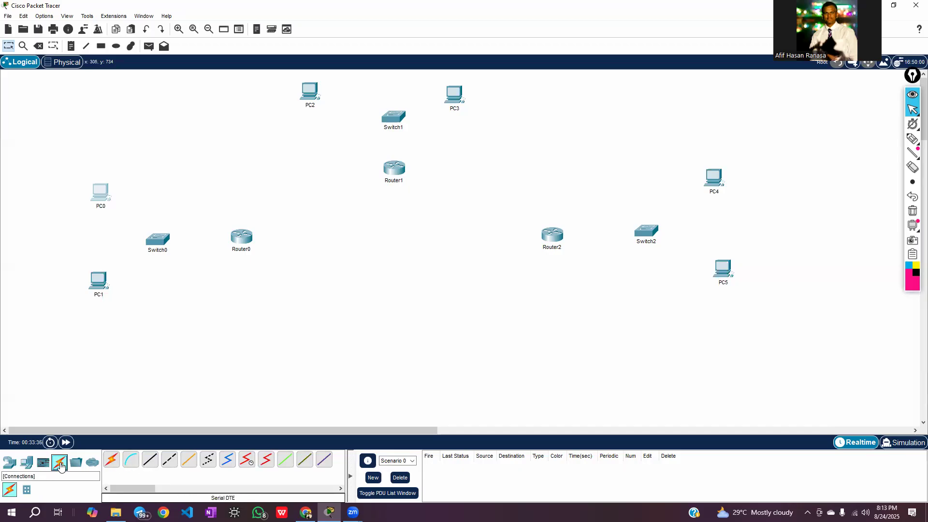
left_click(9, 463)
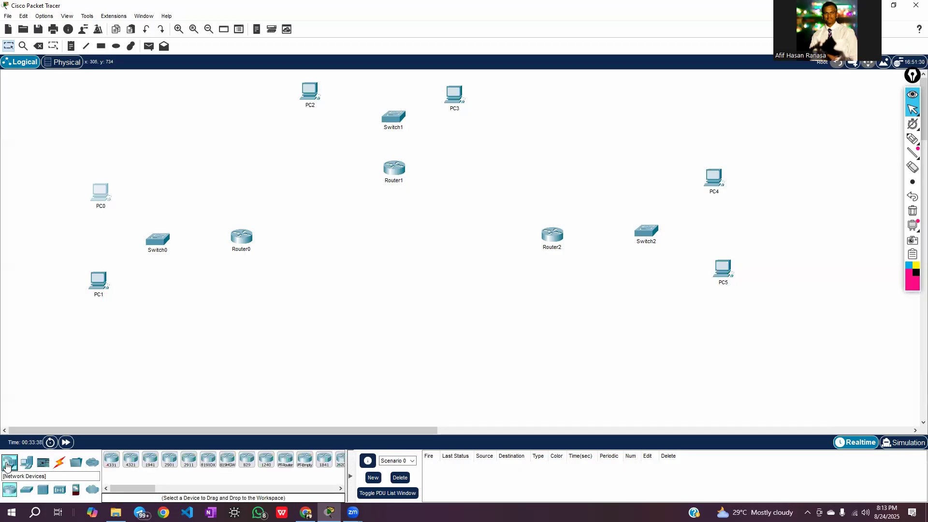
left_click(59, 463)
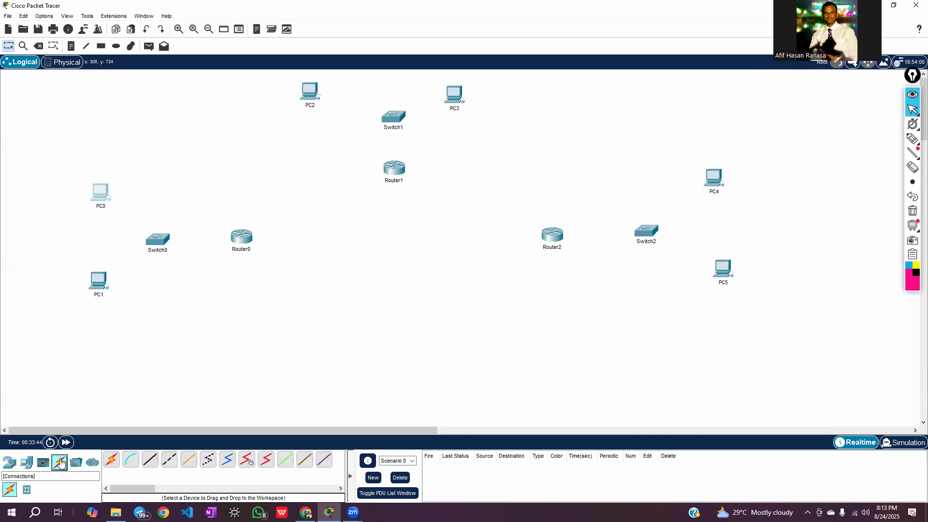
left_click(150, 459)
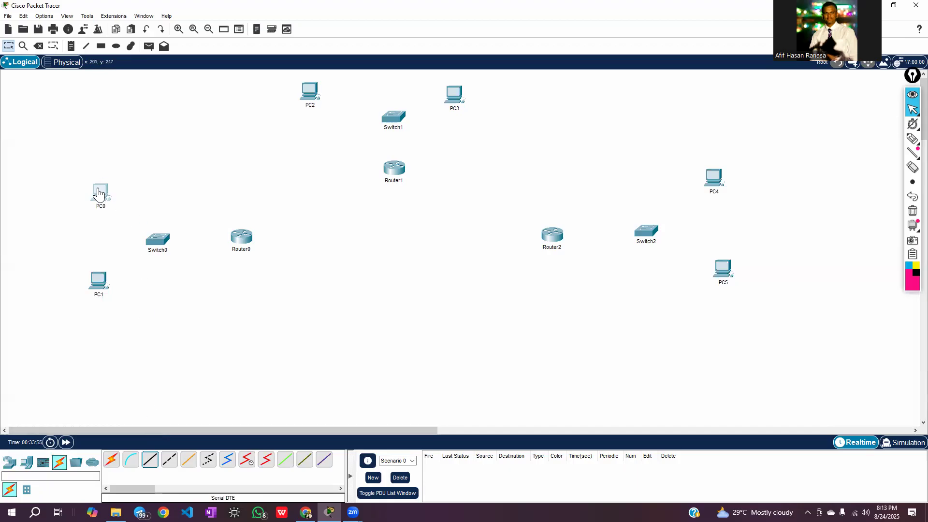
mouse_move(159, 237)
left_click(6, 463)
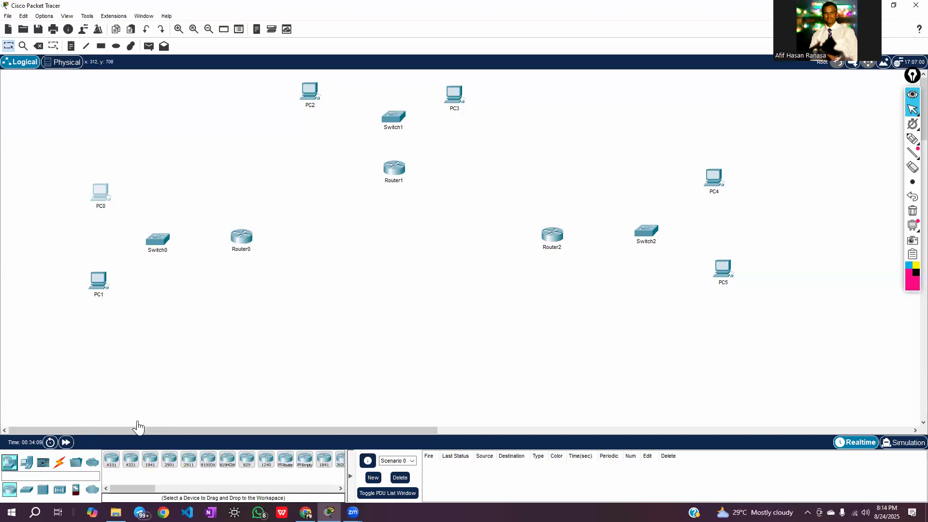
left_click(59, 463)
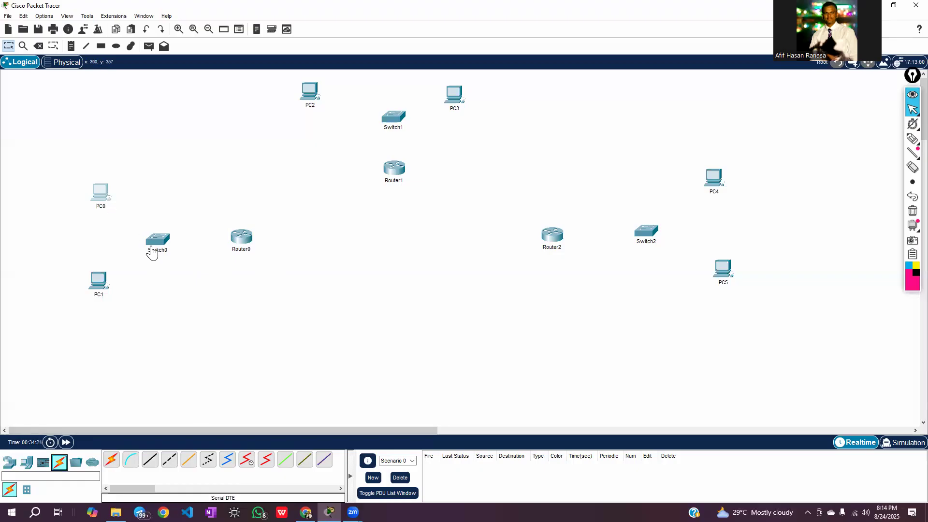
Connect PC0's FastEthernet0 port to Switch0's FastEthernet0/1 port with a Copper Straight-Through cable
left_click(150, 460)
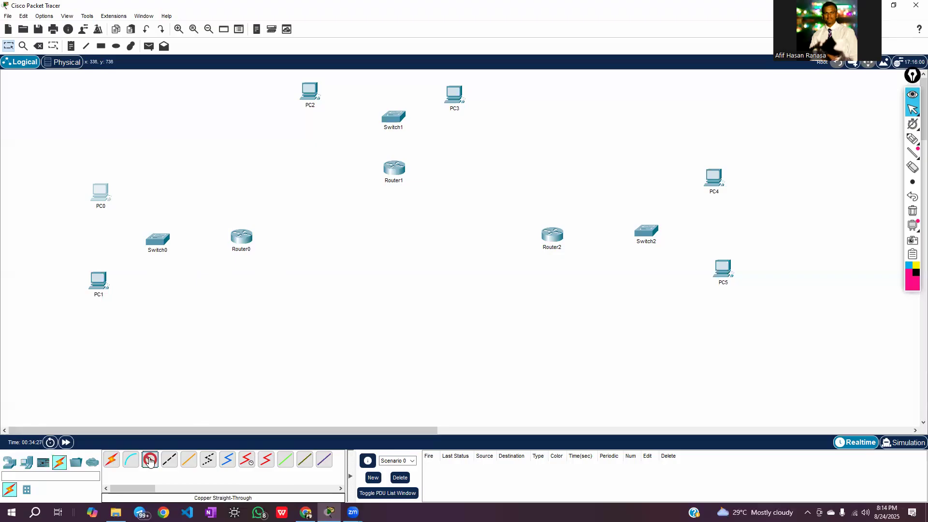
left_click(101, 196)
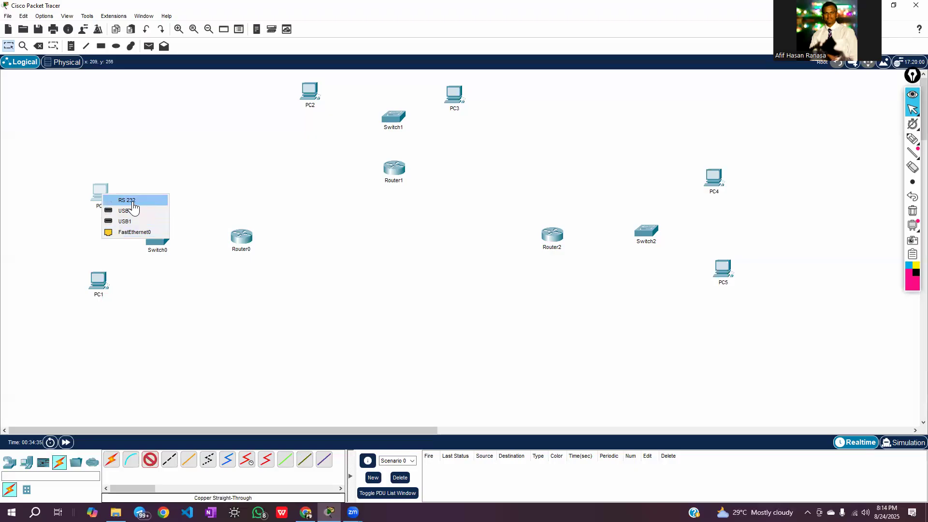
left_click(143, 234)
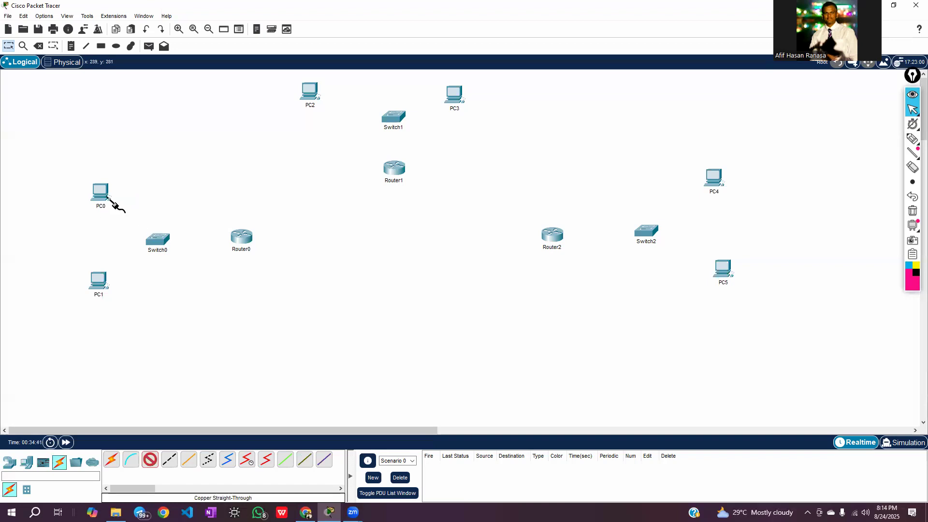
left_click(159, 240)
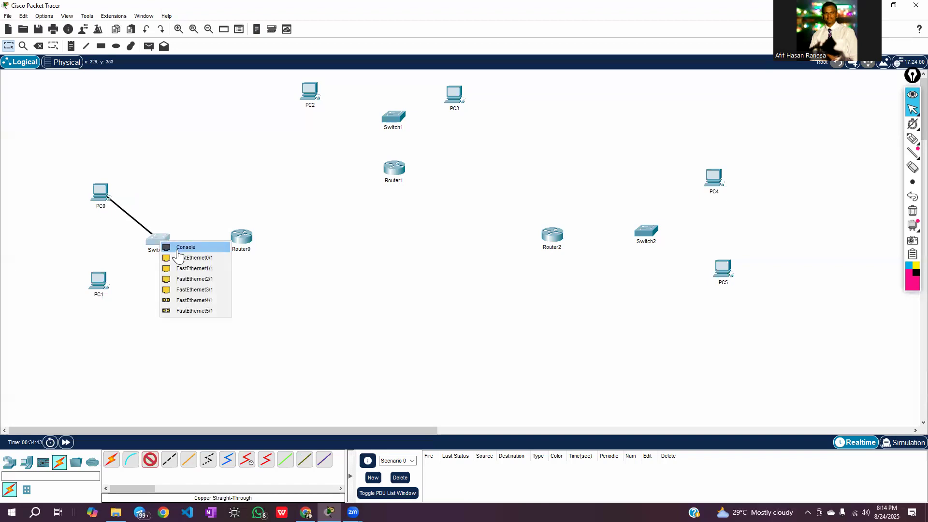
left_click(204, 260)
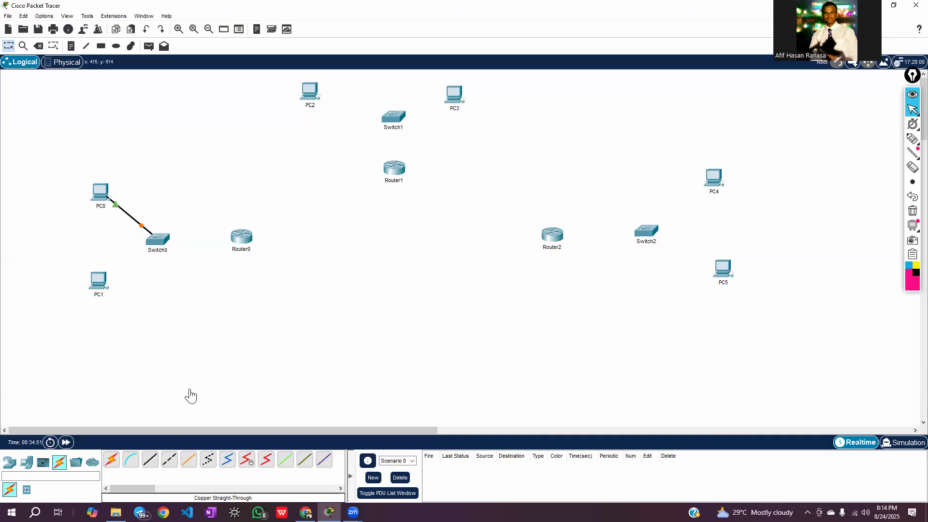
Connect PC1's FastEthernet0 port to Switch0's FastEthernet1/1 port with a Copper Straight-Through cable
left_click(151, 464)
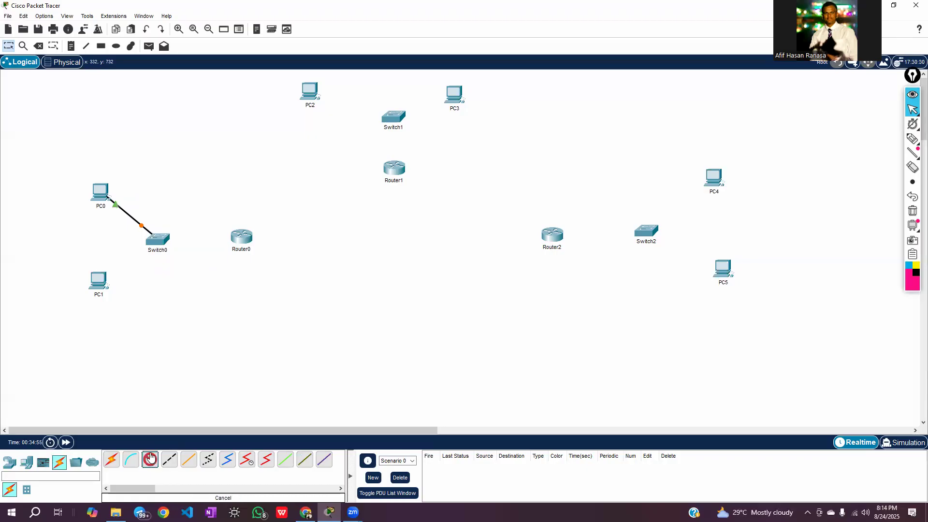
left_click(99, 279)
left_click(126, 319)
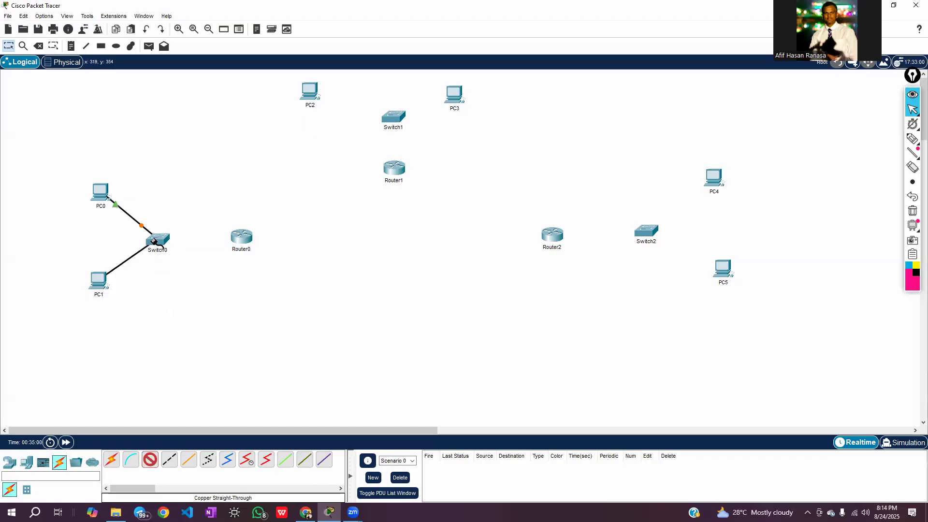
left_click(155, 242)
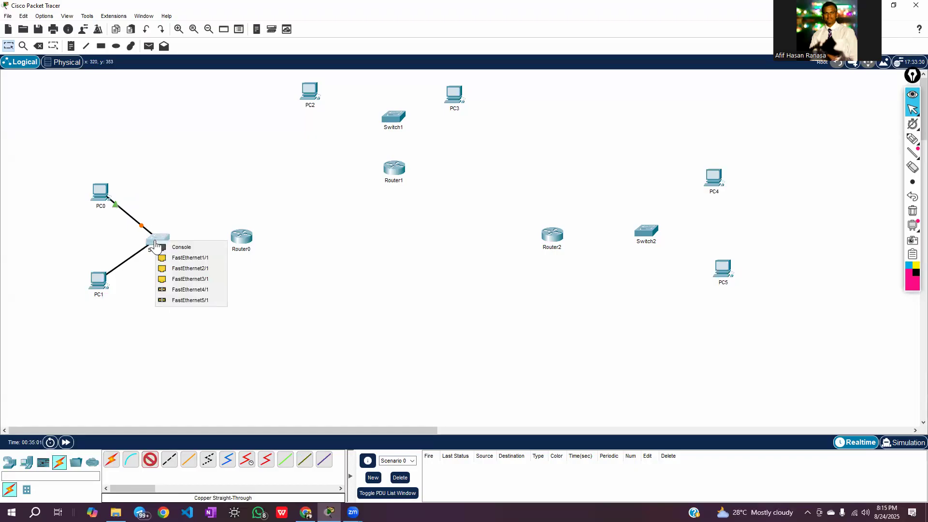
left_click(180, 258)
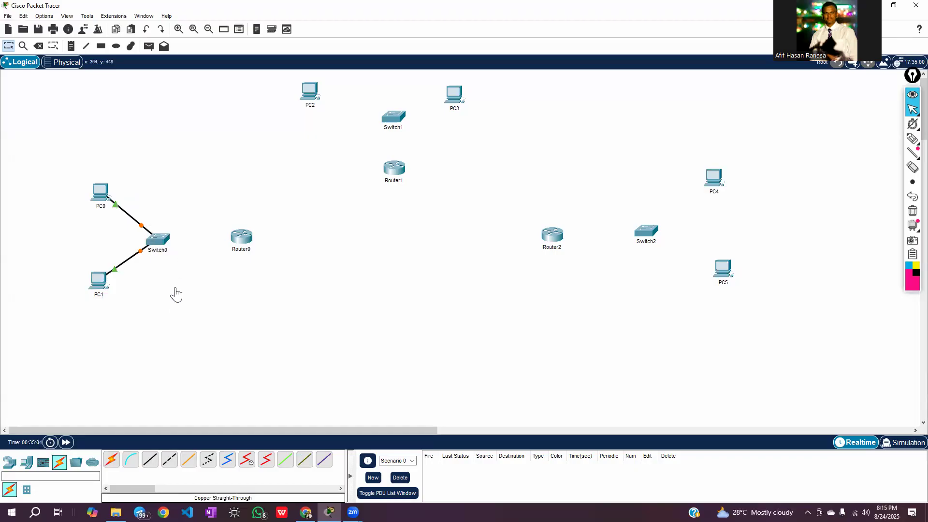
Shift PC1 slightly farther from Switch0, and move Router1 and Switch1 lower so the switch has more distance from PC2 and PC3
left_click_drag(101, 284, 92, 292)
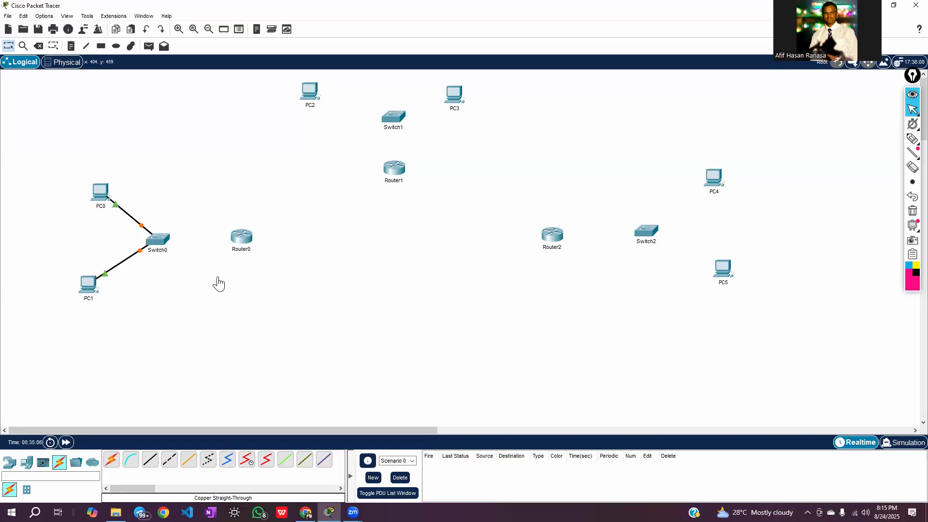
left_click_drag(390, 168, 383, 194)
left_click_drag(389, 128, 377, 156)
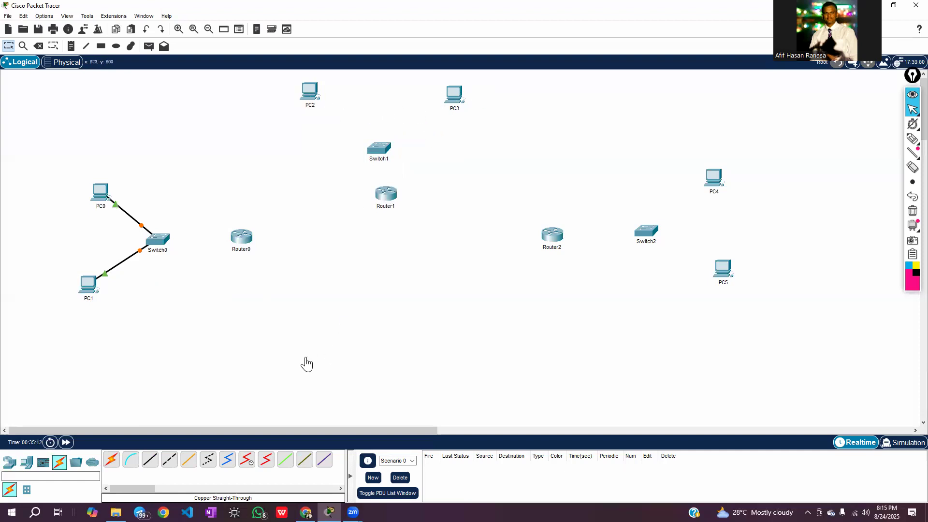
Connect PC2's FastEthernet0 port to Switch1's FastEthernet0/1 port with a Copper Straight-Through cable
left_click(149, 462)
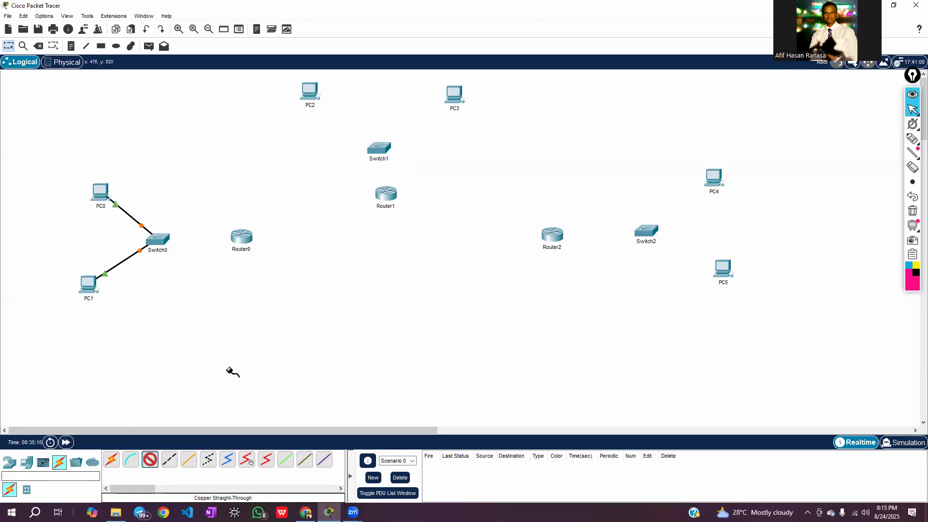
left_click(313, 92)
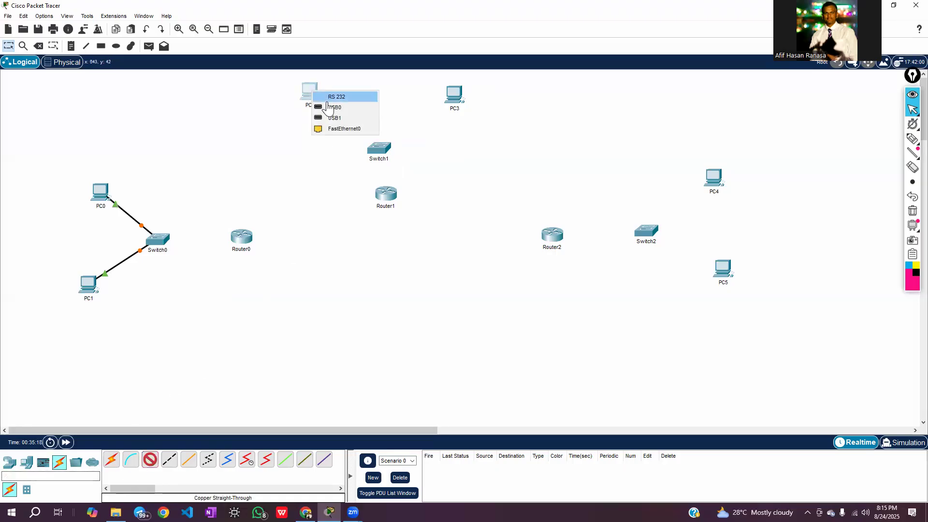
left_click(338, 128)
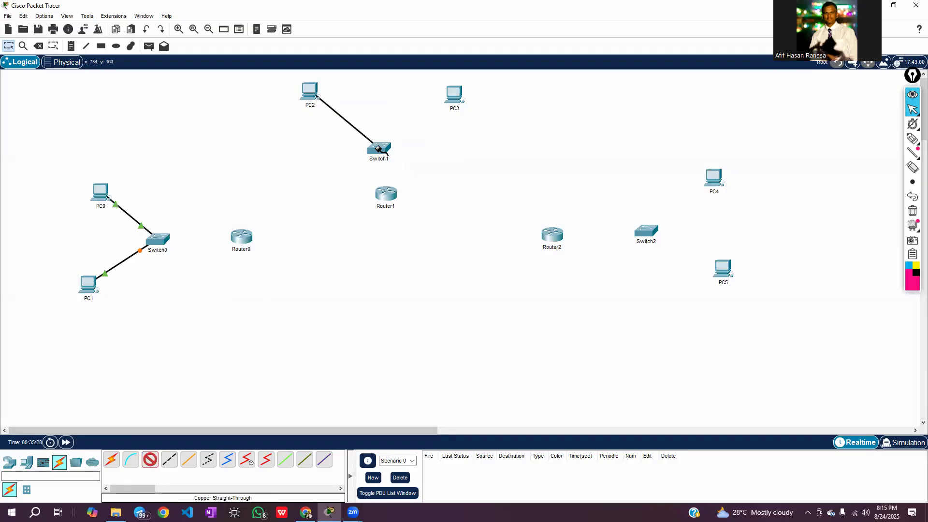
left_click(380, 148)
left_click(399, 167)
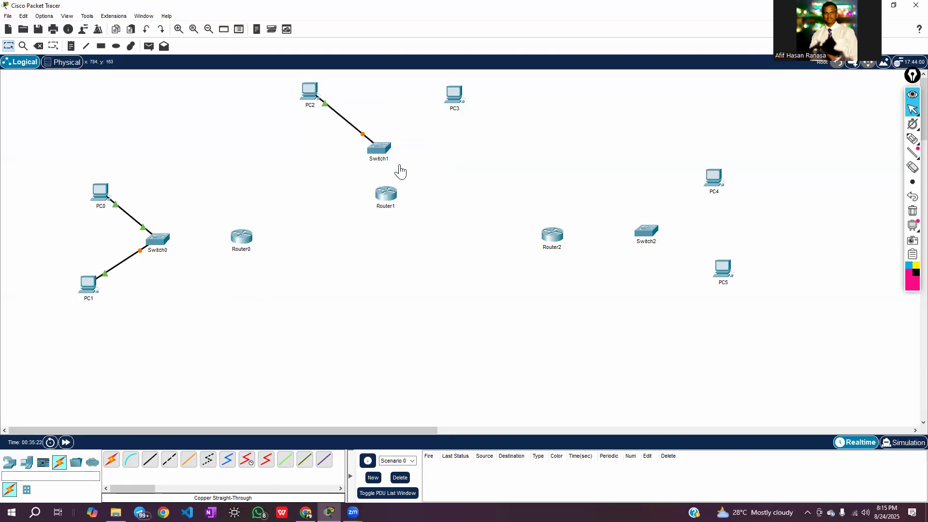
Connect PC3's FastEthernet0 port to Switch1's FastEthernet1/1 port with a Copper Straight-Through cable
left_click(151, 460)
left_click(455, 94)
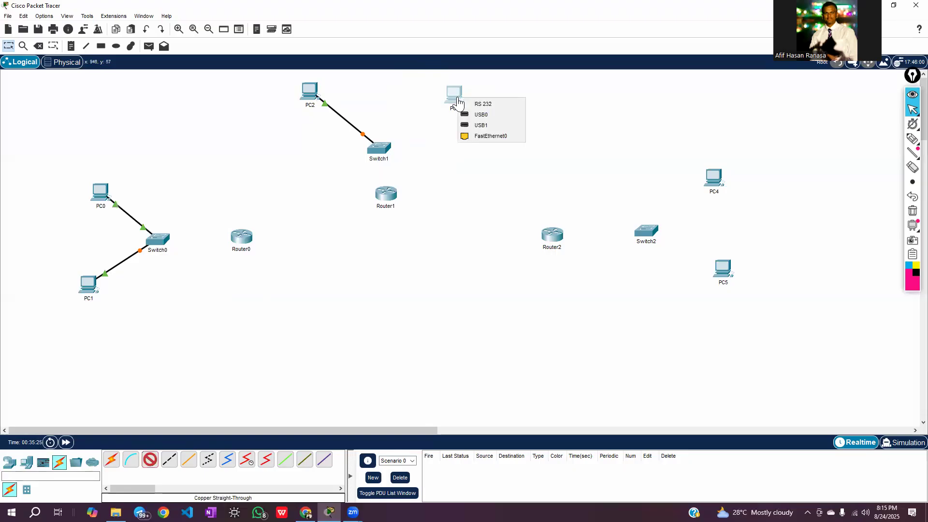
left_click(492, 141)
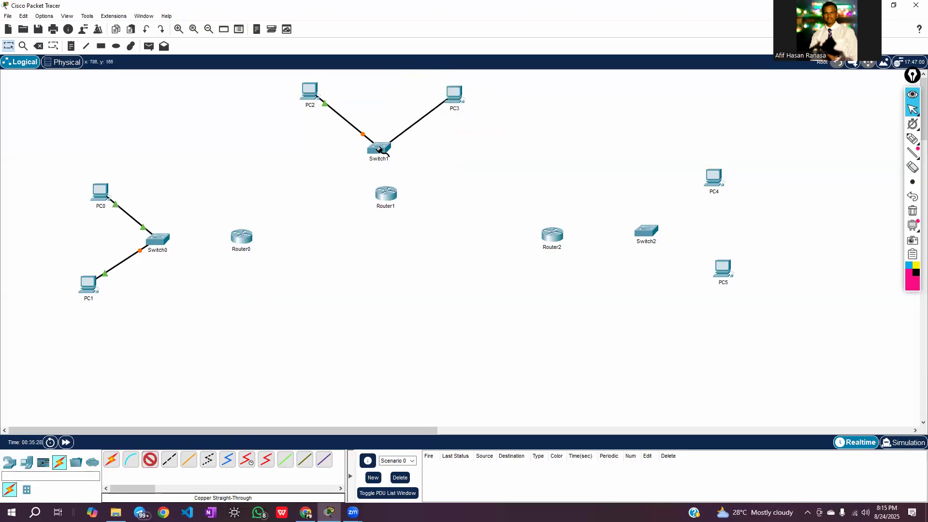
left_click(380, 148)
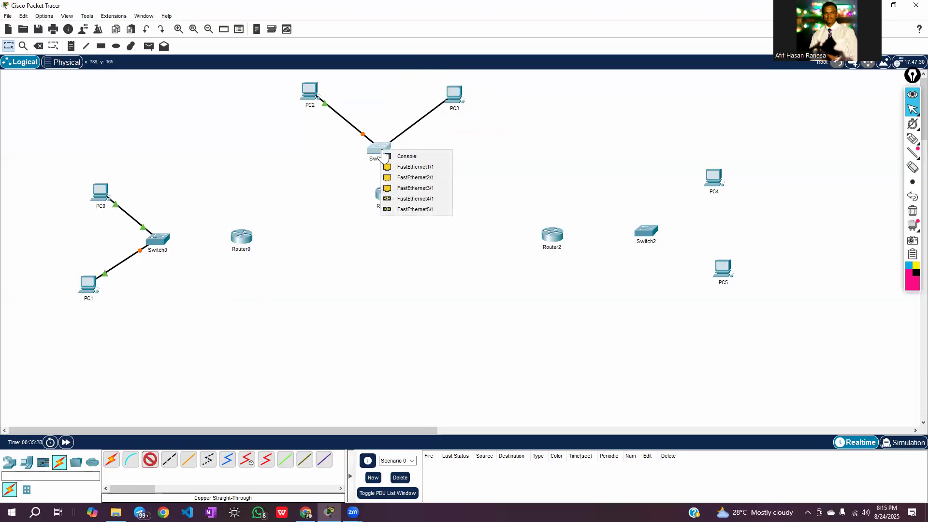
left_click(409, 169)
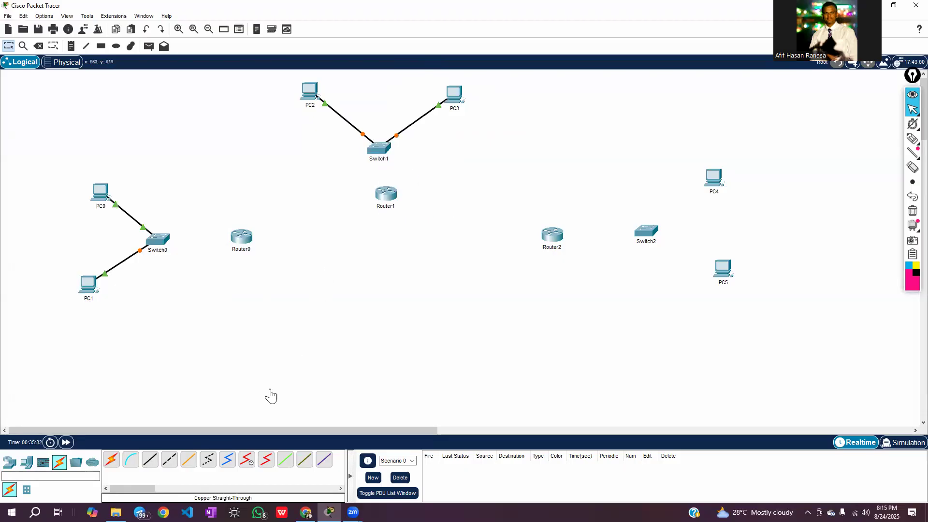
Connect PC4's FastEthernet0 port to Switch2's FastEthernet0/1 port with a Copper Straight-Through cable
left_click(150, 459)
left_click(715, 177)
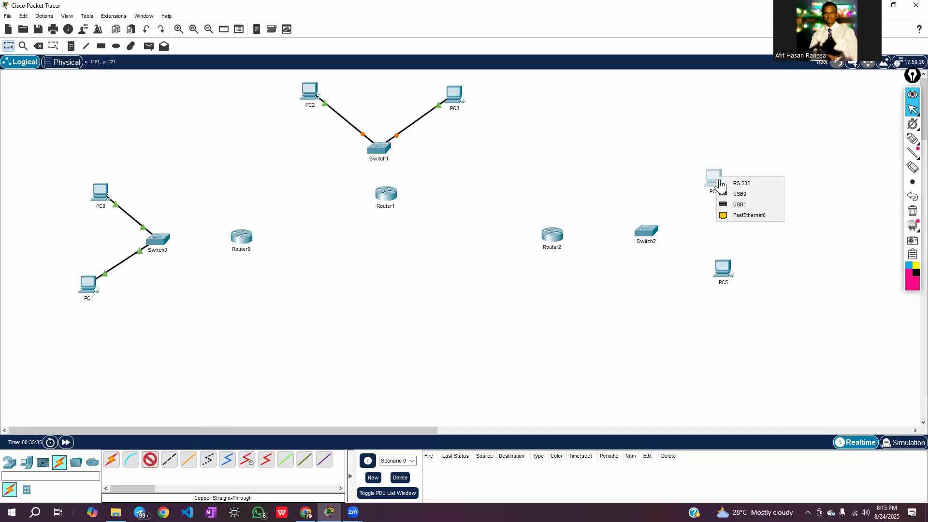
left_click(746, 213)
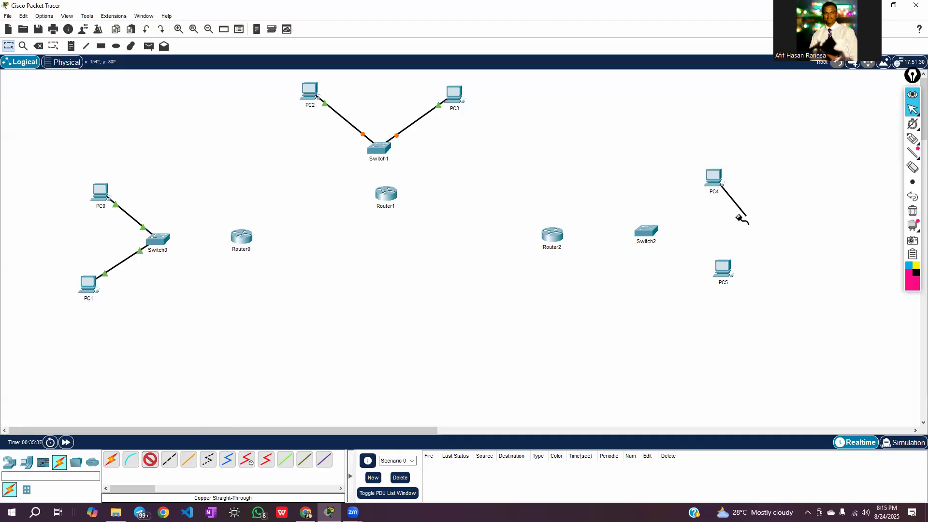
left_click(647, 231)
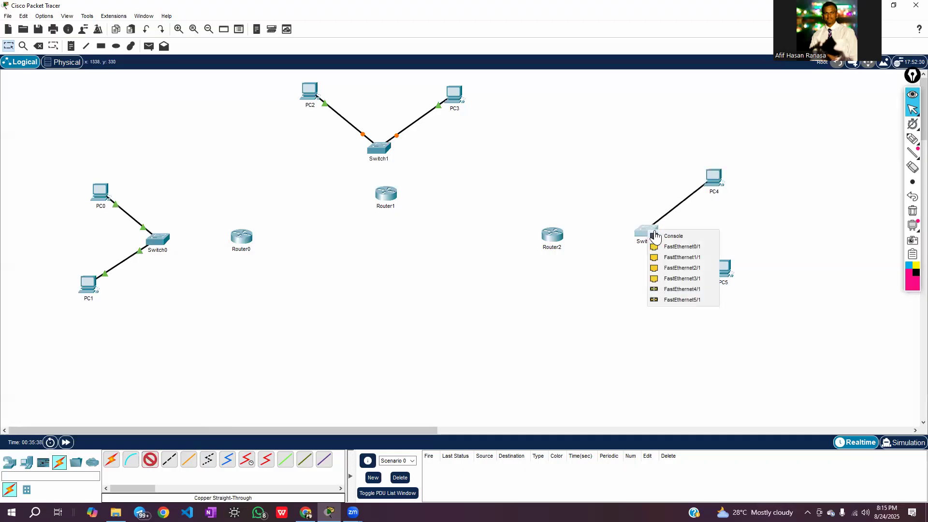
left_click(674, 248)
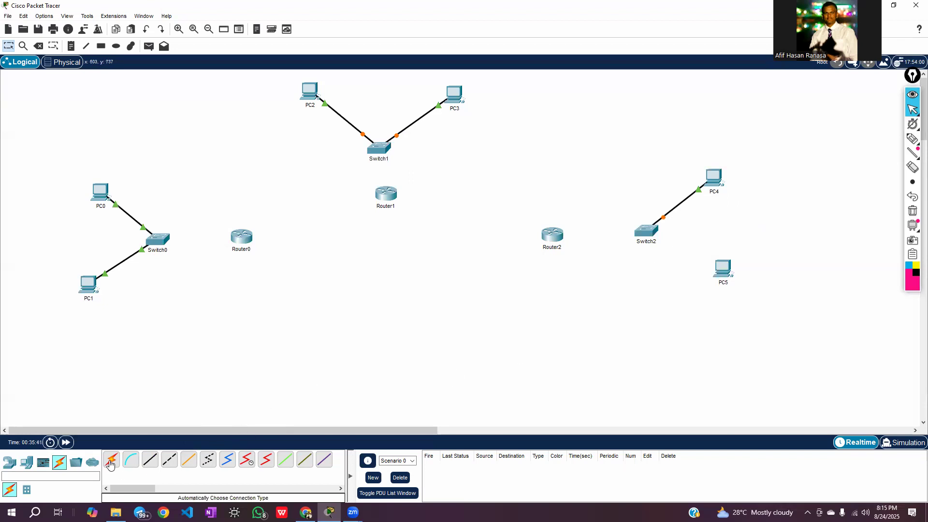
Connect PC5's FastEthernet0 port to Switch2's FastEthernet1/1 port with a Copper Straight-Through cable
left_click(150, 463)
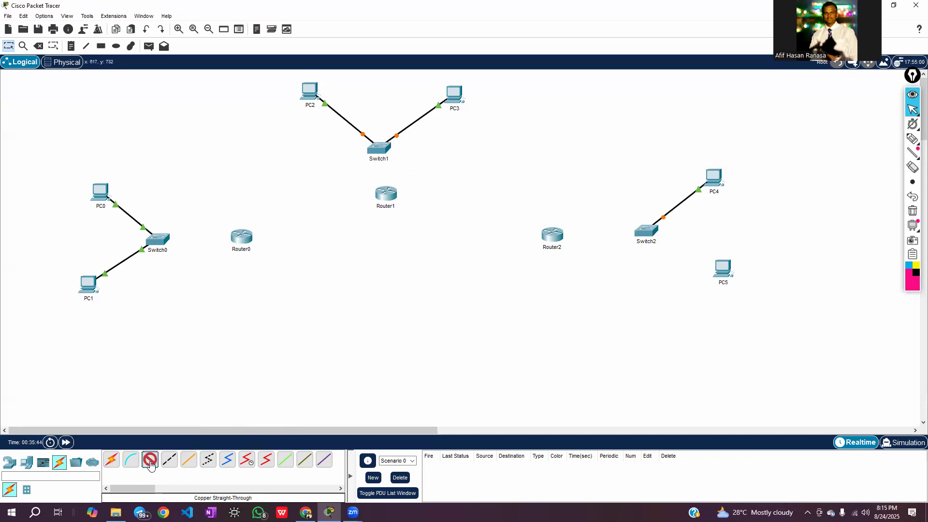
left_click(724, 269)
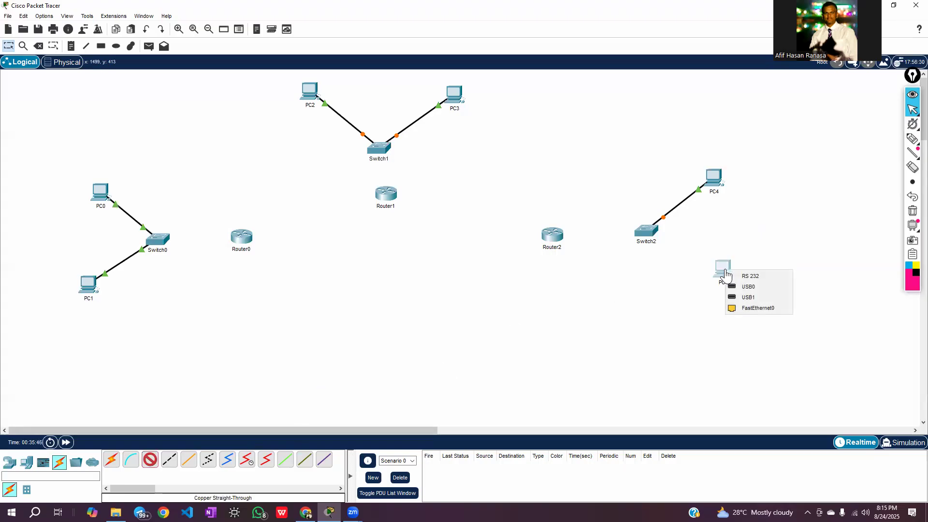
left_click(749, 308)
left_click(649, 232)
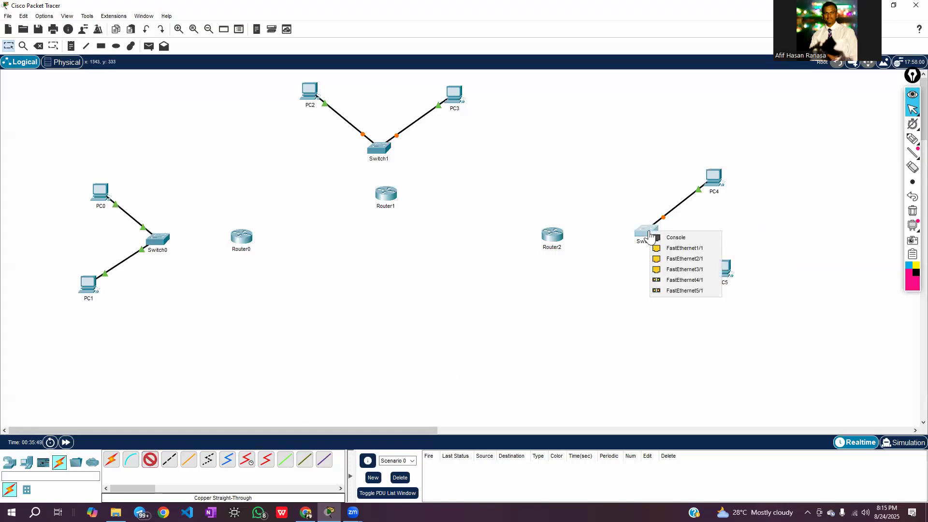
left_click(675, 249)
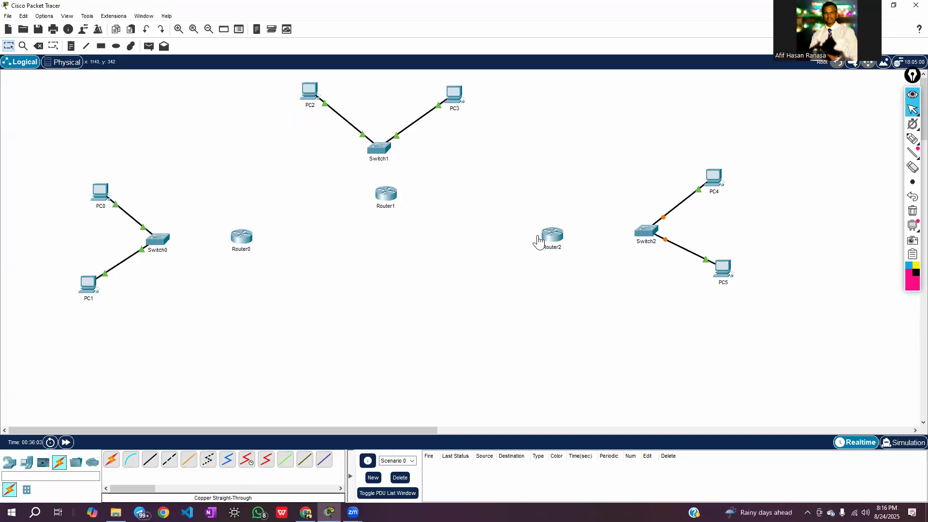
Circle the Copper Straight-Through cable with the annotation pen and return to the normal pointer
mouse_move(633, 239)
left_click(912, 139)
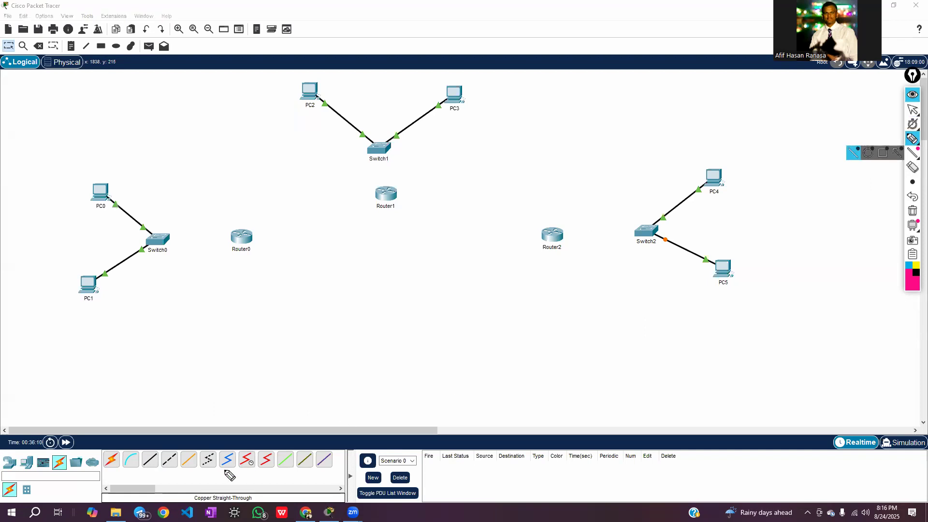
mouse_move(141, 469)
left_mouse_down()
mouse_move(160, 468)
mouse_move(152, 452)
mouse_move(161, 468)
left_mouse_up()
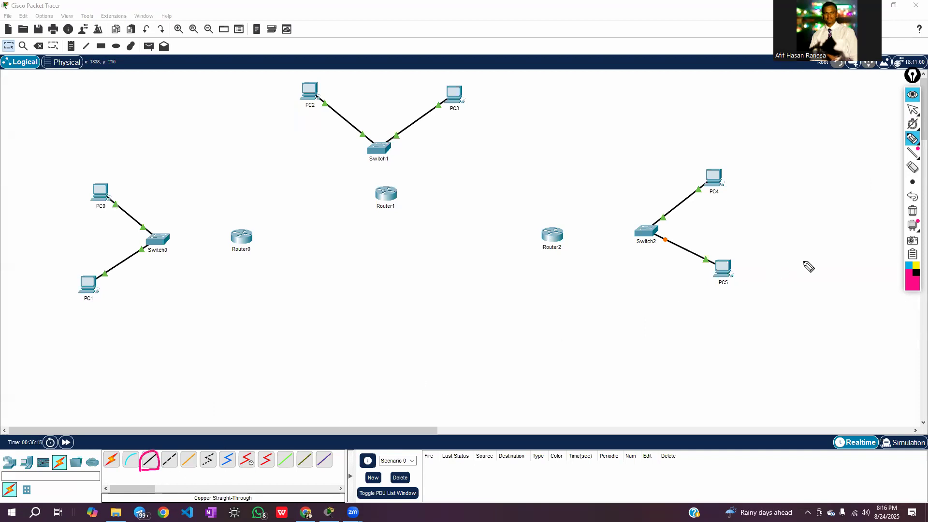
left_click(911, 108)
left_click(882, 109)
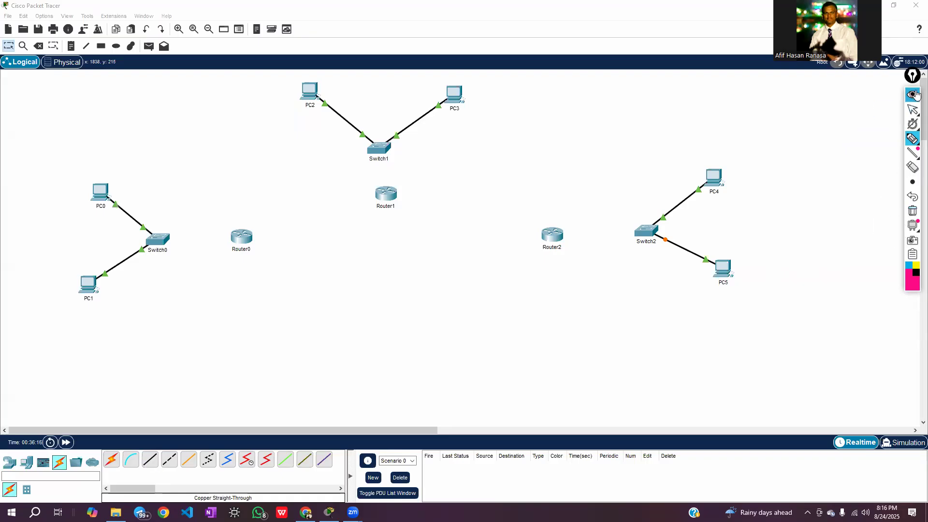
Connect Switch0's FastEthernet2/1 port to Router0's FastEthernet0/0 port with a Copper Straight-Through cable
left_click(150, 459)
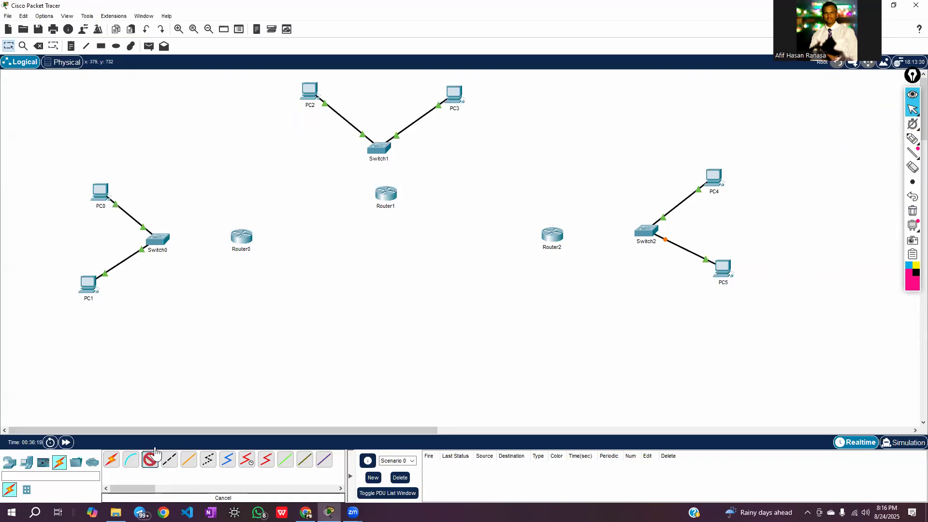
left_click(163, 243)
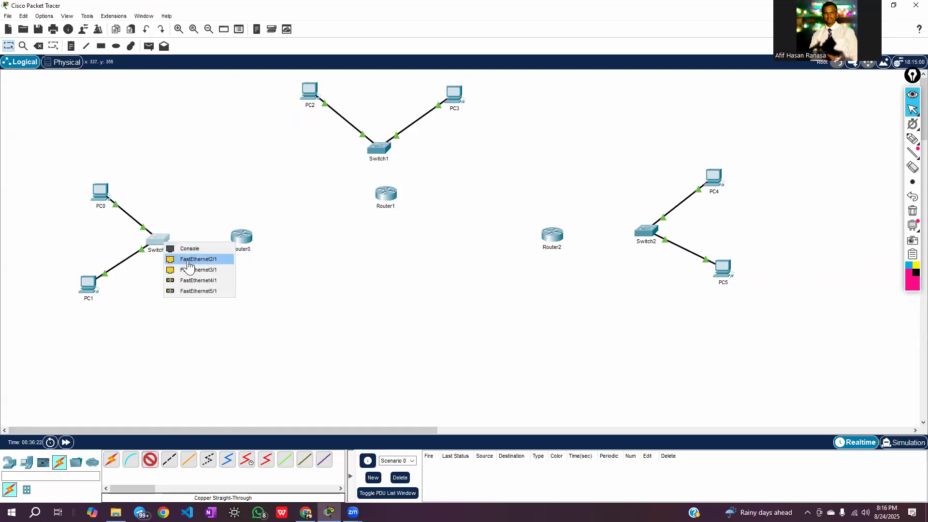
left_click(188, 261)
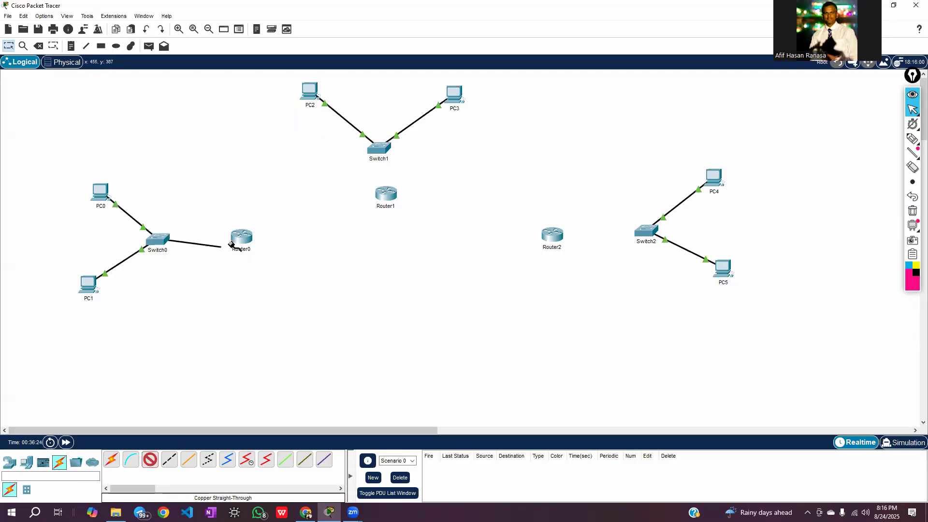
left_click(244, 239)
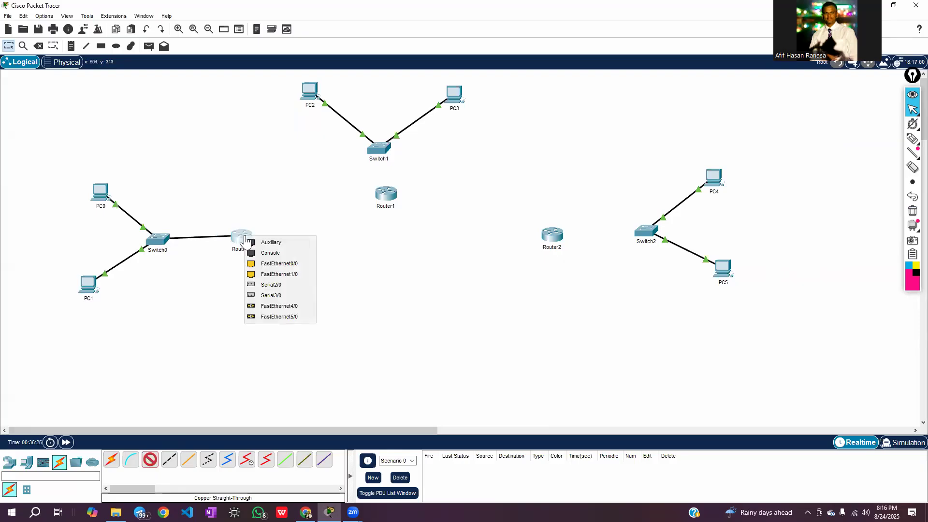
left_click(287, 264)
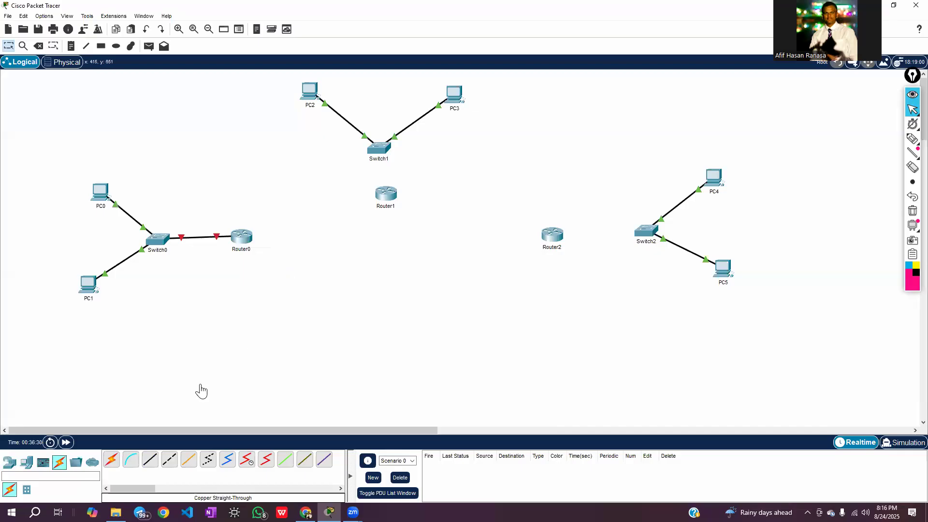
left_click(112, 460)
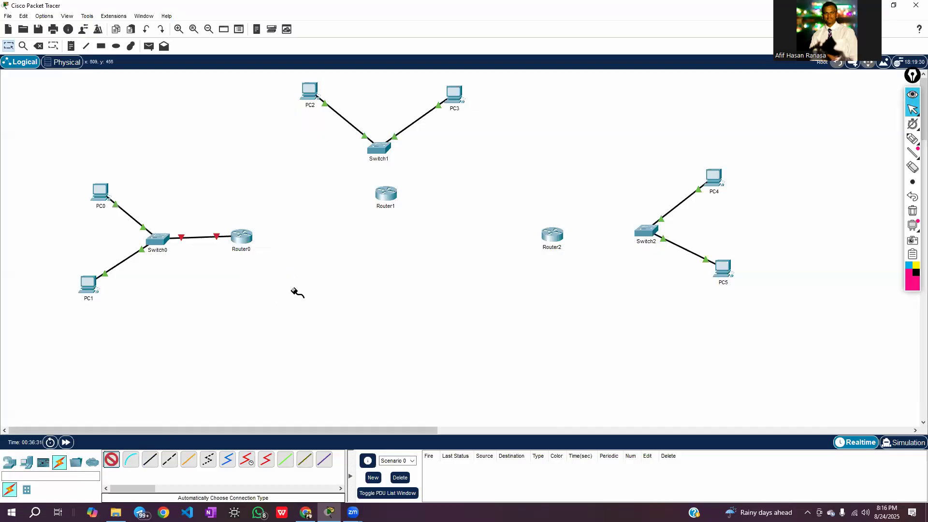
left_click(386, 150)
left_click(524, 227)
left_click(39, 48)
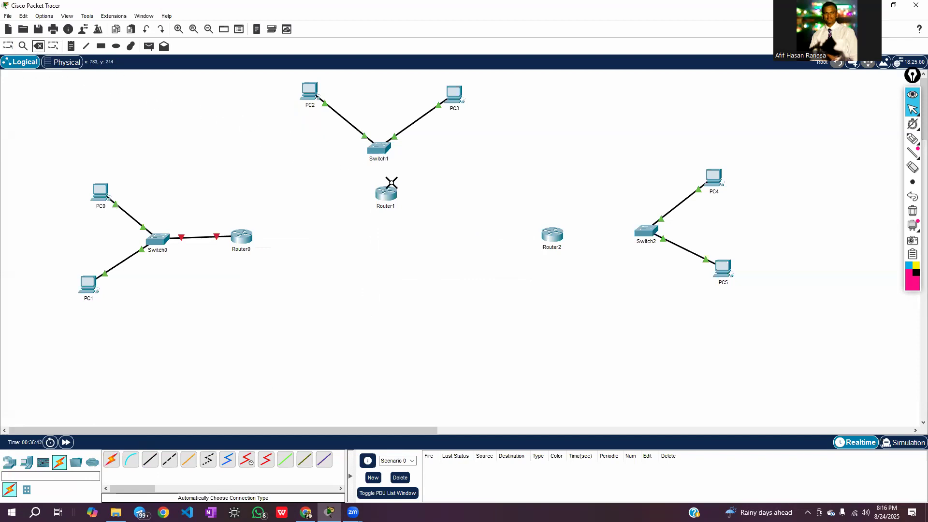
Connect Switch1's FastEthernet2/1 port to Router1's FastEthernet0/0 port with a Copper Straight-Through cable
left_click(151, 460)
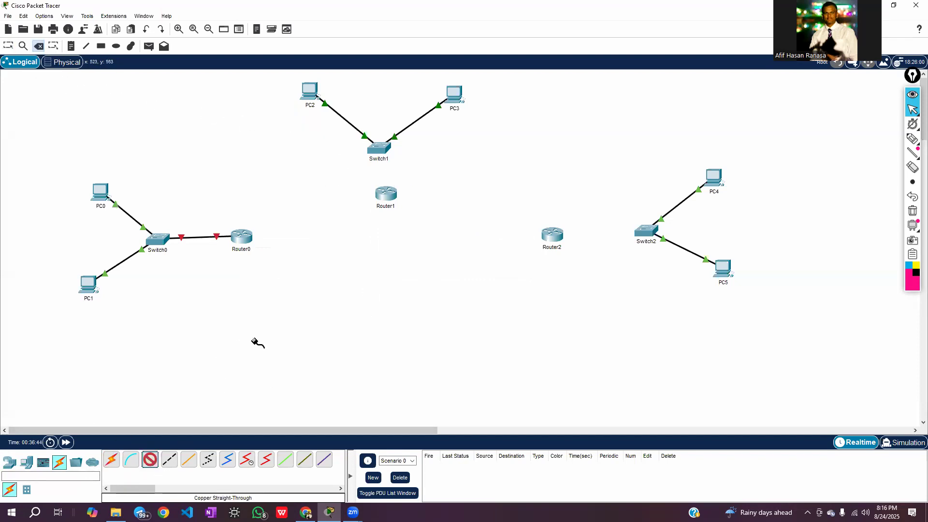
left_click(380, 148)
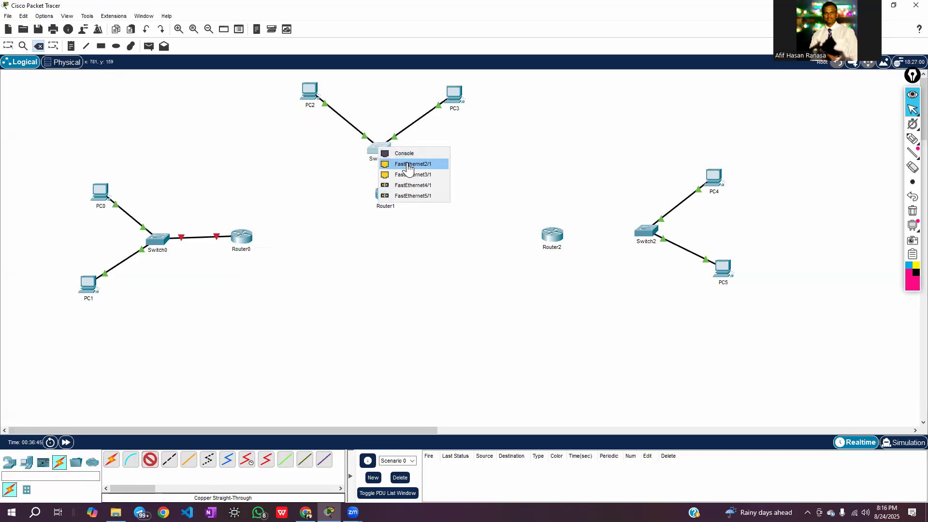
left_click(412, 165)
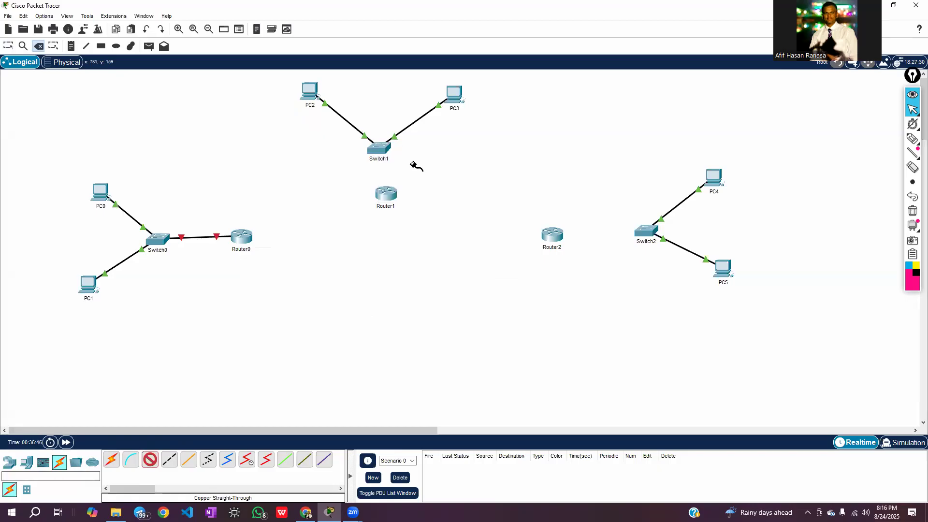
left_click(385, 195)
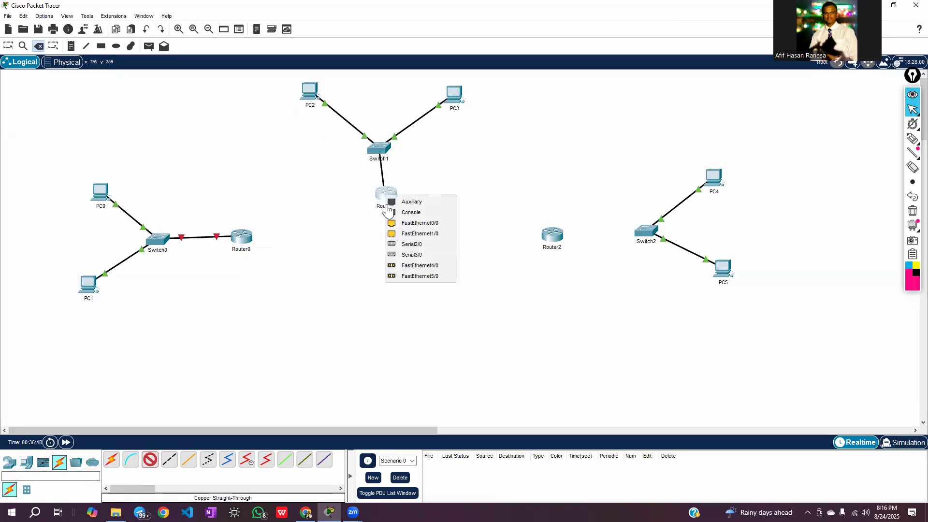
left_click(429, 224)
Move Router1 straight down below Switch1 and Router0 down to about PC1's level
left_click_drag(392, 203, 388, 222)
left_click_drag(240, 247, 240, 294)
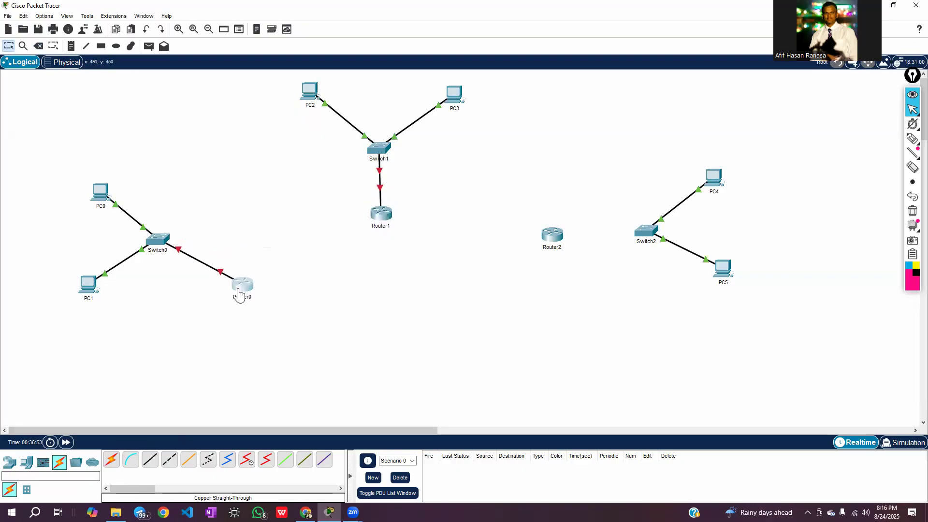
left_click_drag(385, 221, 383, 223)
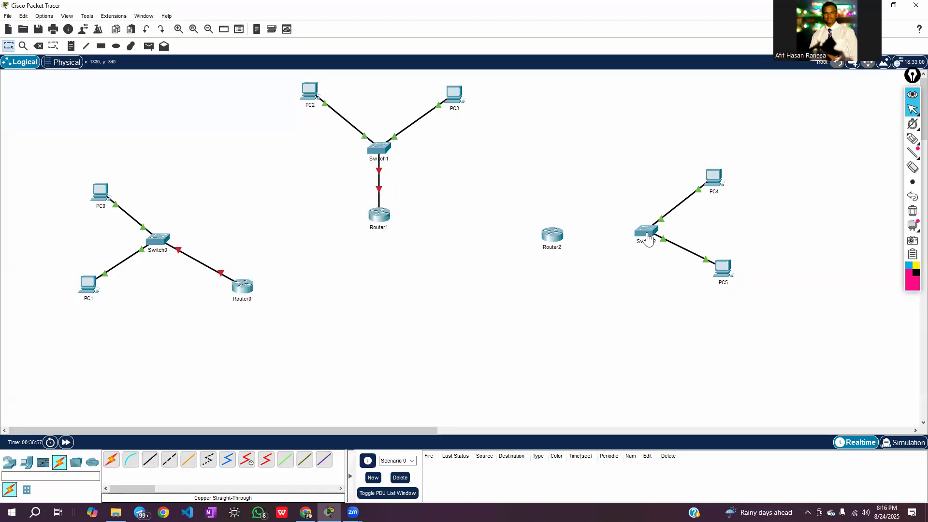
Connect Switch2's FastEthernet2/1 port to Router2's FastEthernet0/0 port with a Copper Straight-Through cable and move Router2 down to about PC5's level
left_click(150, 464)
left_click(646, 234)
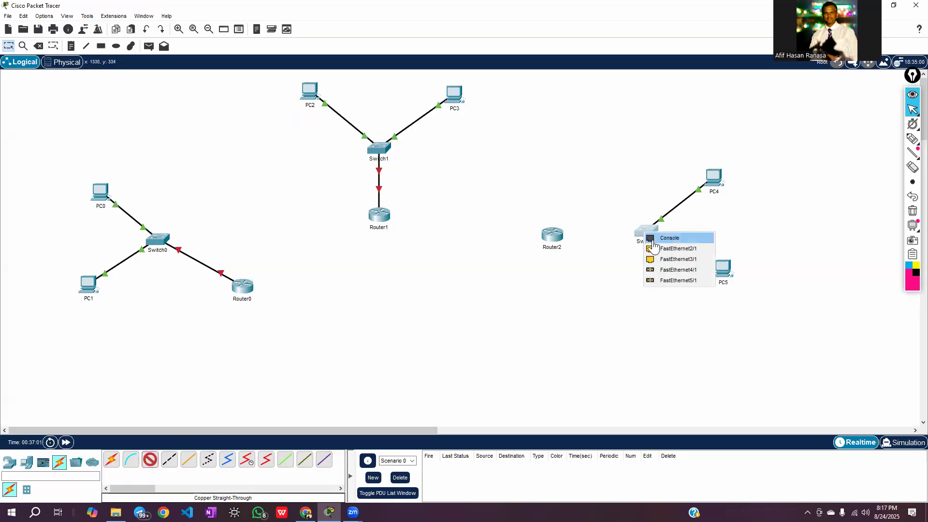
left_click(670, 249)
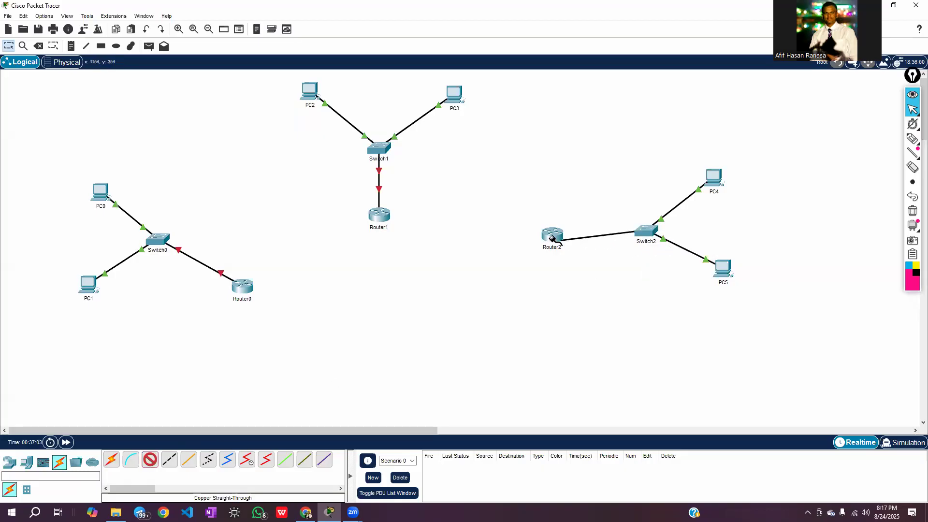
left_click(552, 237)
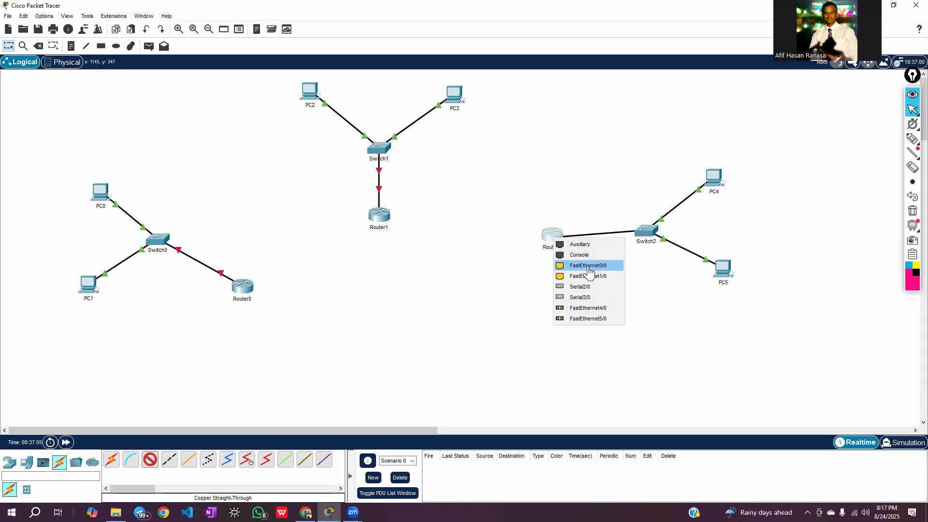
left_click(588, 267)
left_click_drag(555, 242, 549, 282)
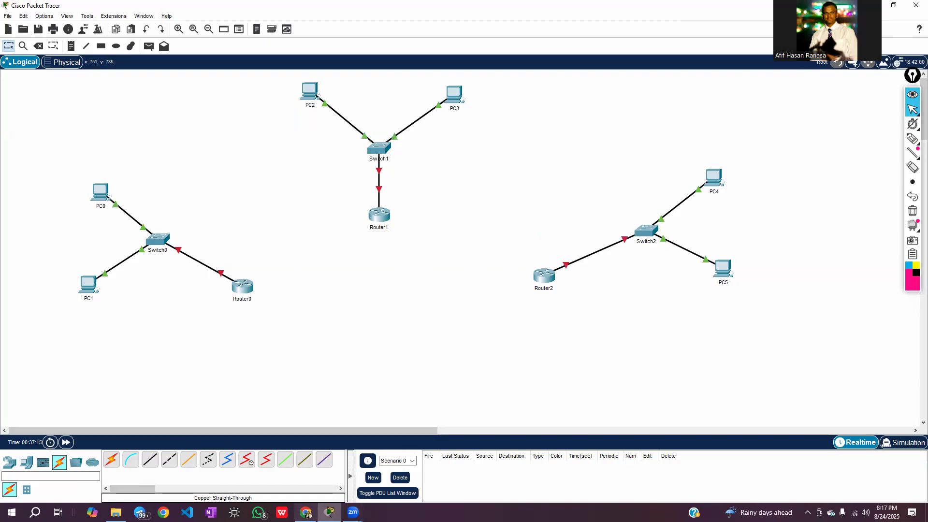
Check the router-to-router serial links in the Google Classroom assignment's table and return to Packet Tracer
left_click(305, 512)
left_click(306, 469)
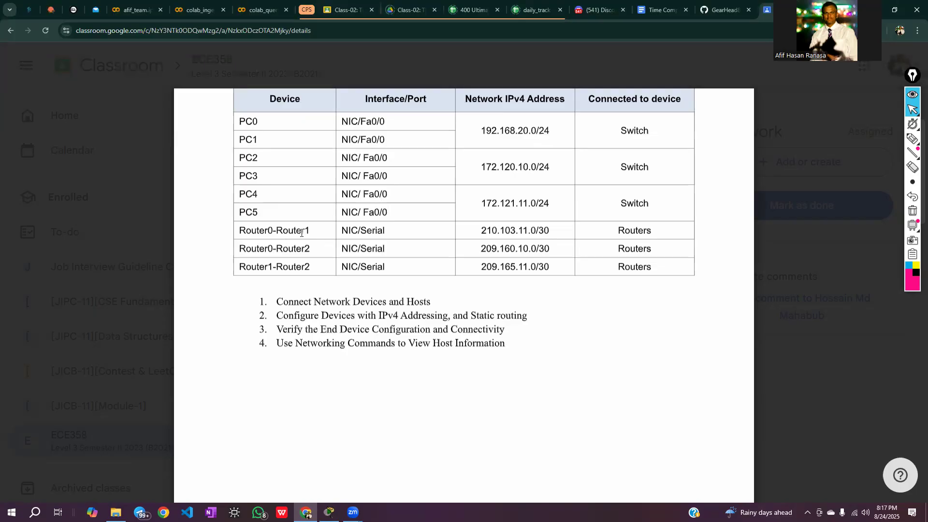
double_click(279, 231)
left_click(326, 233)
left_click(329, 512)
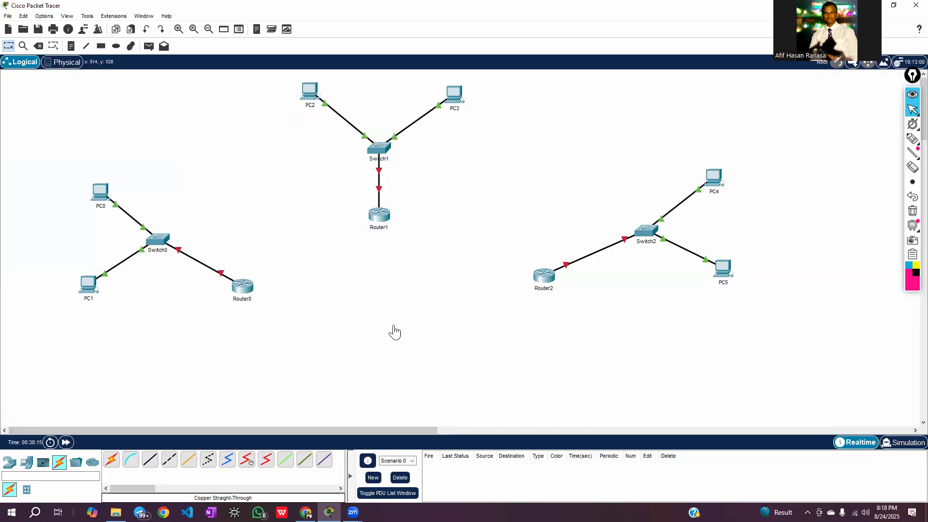
Write DCE and, beneath it, DTE with the annotation pen in the empty space beside Router1
left_click(912, 139)
mouse_move(492, 145)
left_mouse_down()
mouse_move(495, 170)
mouse_move(531, 155)
left_mouse_up()
left_click_drag(528, 138, 544, 130)
left_click_drag(531, 145, 550, 135)
left_click_drag(530, 154, 559, 144)
left_click_drag(501, 184, 504, 208)
mouse_move(502, 184)
left_mouse_down()
mouse_move(511, 191)
mouse_move(505, 208)
mouse_move(540, 176)
mouse_move(533, 204)
mouse_move(556, 200)
mouse_move(571, 168)
mouse_move(579, 189)
left_mouse_up()
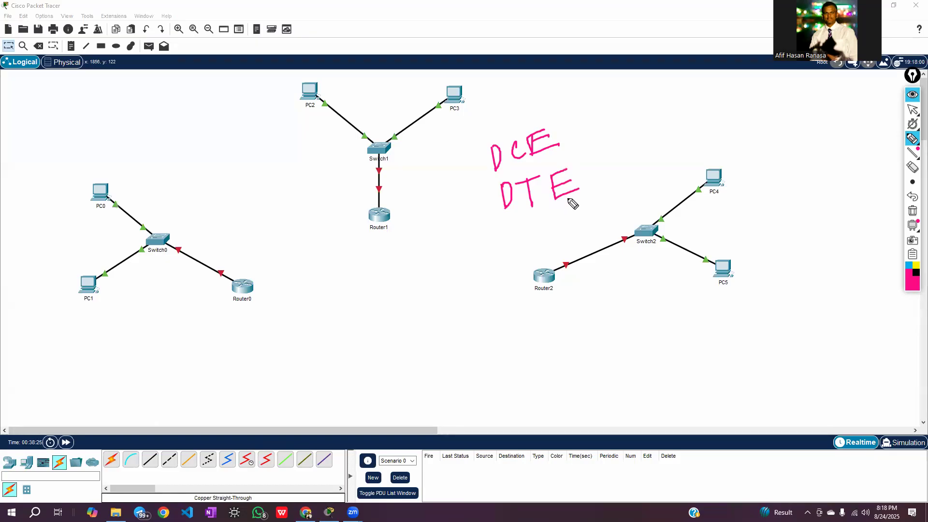
Draw an arrow from DCE to the word clock and another from DTE to an X
mouse_move(569, 136)
left_mouse_down()
mouse_move(615, 124)
mouse_move(611, 141)
mouse_move(647, 117)
left_mouse_up()
left_click_drag(650, 97, 652, 114)
left_click_drag(661, 106, 696, 112)
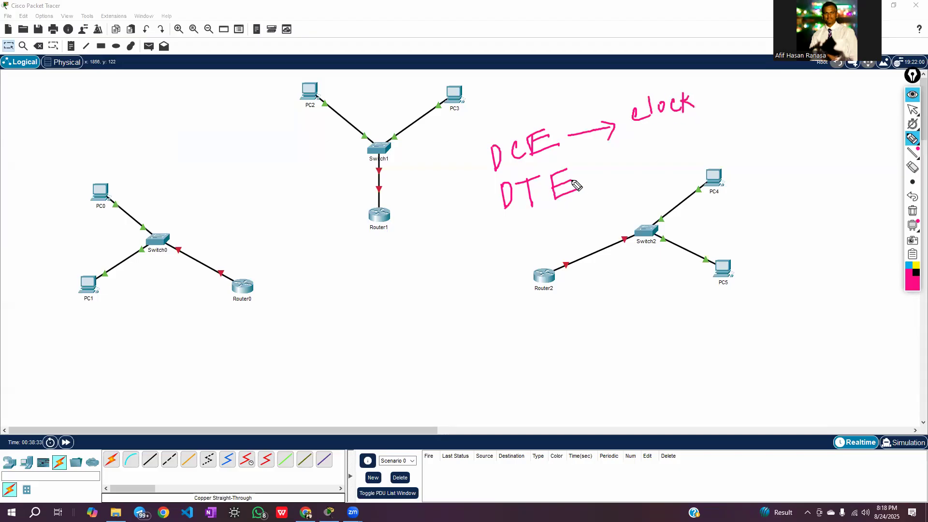
mouse_move(585, 177)
left_mouse_down()
mouse_move(655, 166)
mouse_move(643, 175)
left_mouse_up()
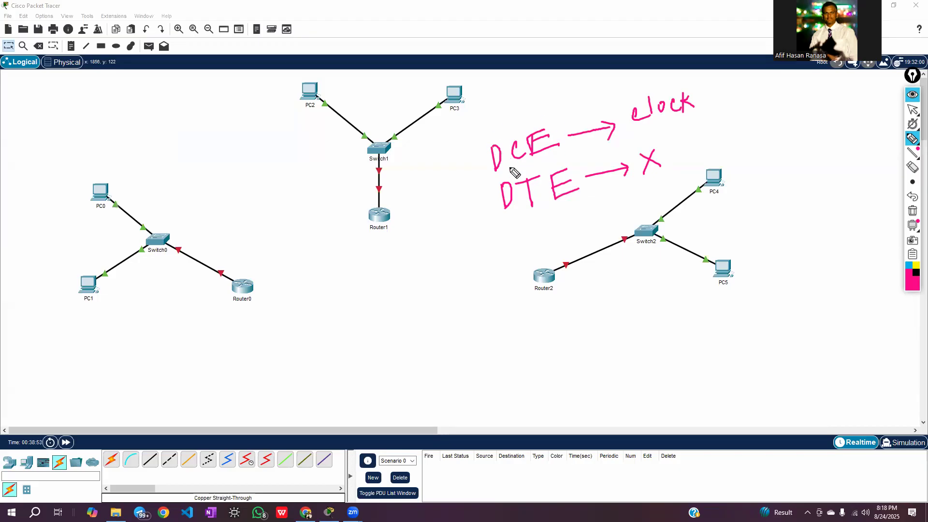
Circle the word clock and draw a box around the DTE line
mouse_move(637, 91)
left_mouse_down()
mouse_move(694, 103)
mouse_move(627, 127)
mouse_move(657, 90)
left_mouse_up()
left_click_drag(493, 183, 500, 226)
mouse_move(495, 183)
left_mouse_down()
mouse_move(662, 145)
mouse_move(667, 176)
mouse_move(498, 223)
left_mouse_up()
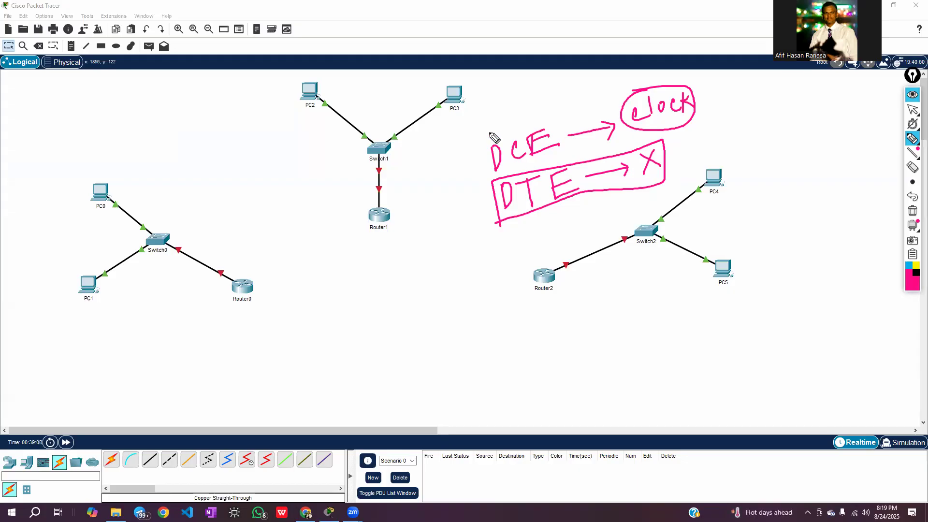
Write ISP above a circled DCE, and clear all pen annotations to return to the normal pointer
mouse_move(505, 100)
left_mouse_down()
mouse_move(507, 122)
mouse_move(516, 99)
left_mouse_up()
left_click_drag(489, 128, 534, 113)
mouse_move(484, 139)
left_mouse_down()
mouse_move(494, 173)
mouse_move(557, 160)
mouse_move(569, 127)
mouse_move(498, 127)
mouse_move(479, 152)
mouse_move(528, 174)
left_mouse_up()
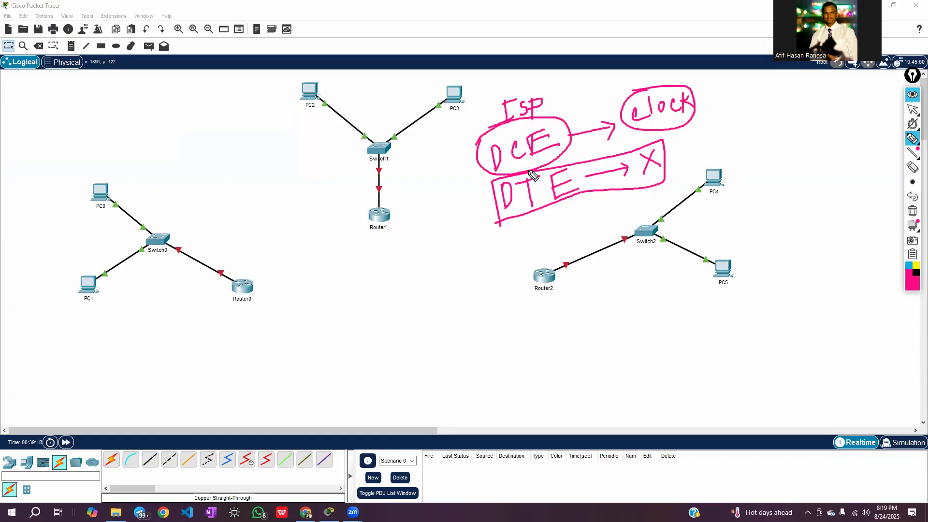
left_click_drag(694, 112, 711, 118)
left_click(915, 211)
left_click(913, 110)
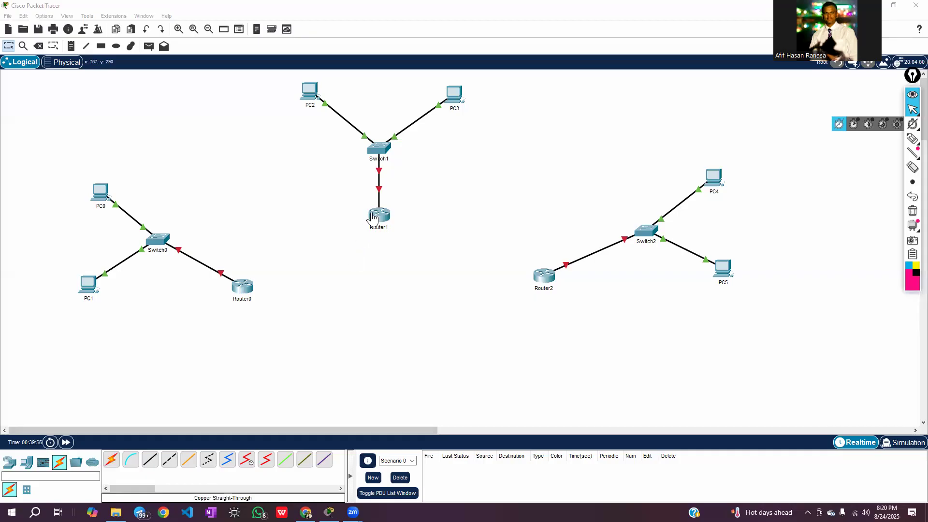
Sketch the Router0–Router1 link with the annotation pen, labelling Router0's end DCE and Router1's end DTE
left_click(911, 140)
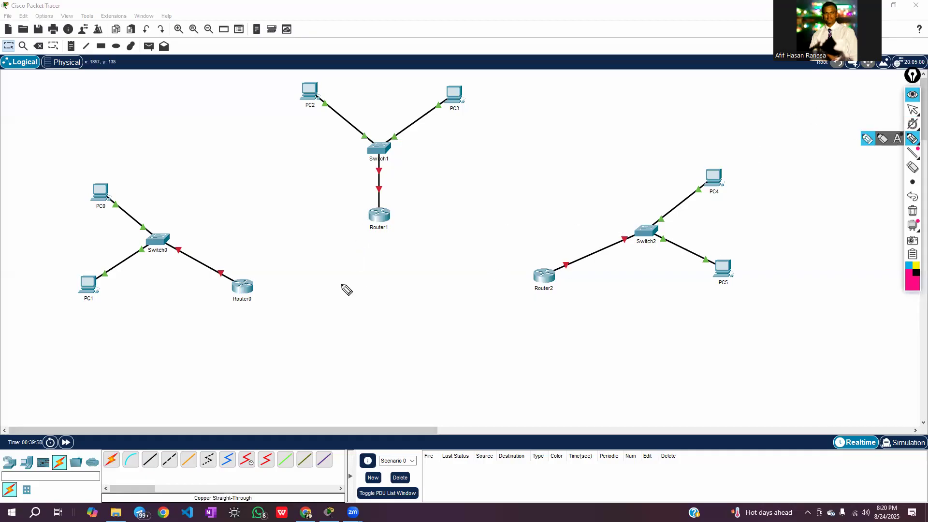
left_click_drag(252, 285, 375, 215)
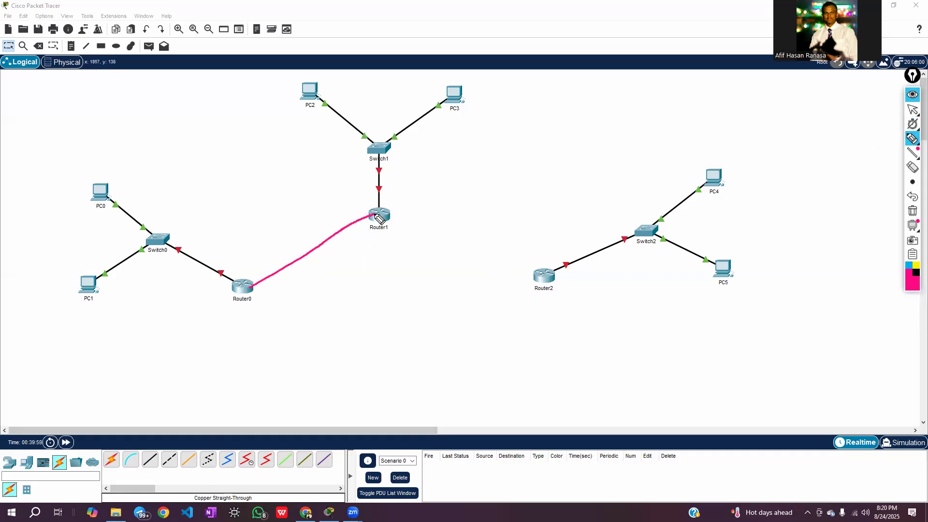
mouse_move(245, 282)
left_mouse_down()
mouse_move(253, 291)
mouse_move(244, 303)
mouse_move(249, 271)
left_mouse_up()
mouse_move(244, 313)
left_mouse_down()
mouse_move(248, 334)
mouse_move(271, 313)
mouse_move(270, 323)
left_mouse_up()
left_click_drag(271, 306, 280, 303)
left_click_drag(268, 315, 295, 313)
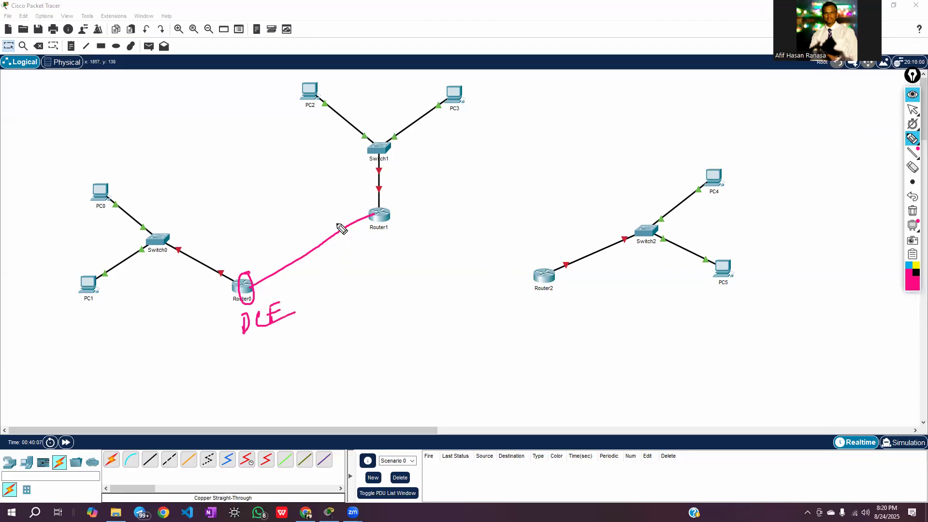
mouse_move(344, 238)
left_mouse_down()
mouse_move(348, 260)
mouse_move(376, 236)
mouse_move(365, 259)
mouse_move(373, 255)
mouse_move(386, 238)
left_mouse_up()
left_click_drag(374, 245, 387, 252)
Sketch the Router1–Router2 link with the annotation pen, labelling Router1's end DTE and Router2's end DCE
left_click_drag(390, 217, 542, 277)
mouse_move(398, 204)
left_mouse_down()
mouse_move(398, 222)
mouse_move(417, 201)
left_mouse_up()
mouse_move(411, 203)
left_mouse_down()
mouse_move(412, 221)
mouse_move(422, 218)
left_mouse_up()
left_click_drag(422, 200, 449, 215)
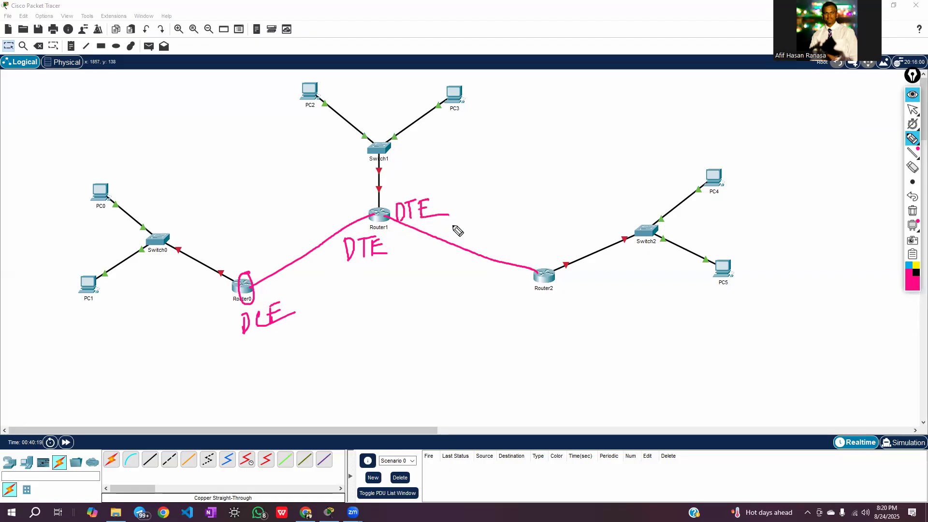
left_click_drag(523, 252, 519, 267)
mouse_move(516, 246)
left_mouse_down()
mouse_move(523, 260)
mouse_move(541, 258)
left_mouse_up()
left_click_drag(544, 239, 546, 254)
left_click_drag(544, 238, 558, 250)
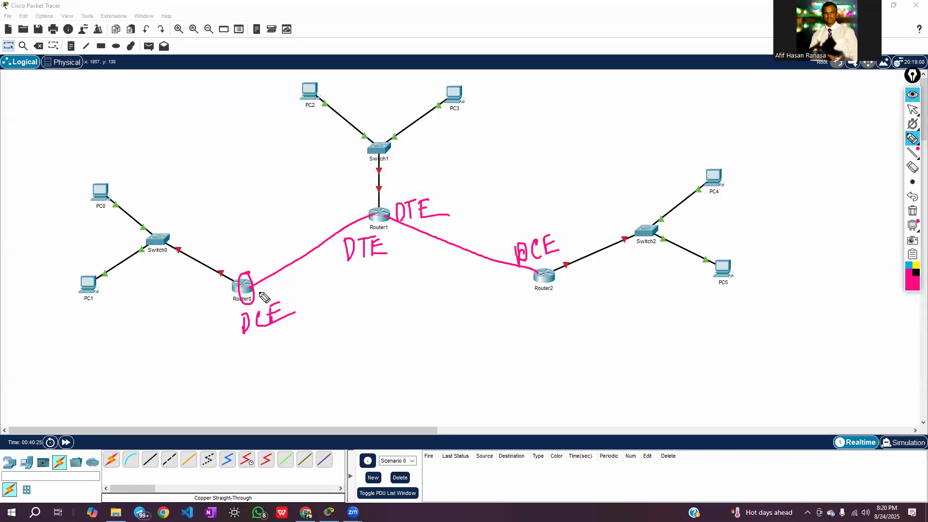
Sketch the Router0–Router2 link, labelling Router2's end DCE and Router0's end DTE, and clear all annotations to return to the normal pointer
mouse_move(246, 288)
left_mouse_down()
mouse_move(541, 273)
mouse_move(509, 300)
mouse_move(533, 305)
mouse_move(541, 296)
left_mouse_up()
left_click_drag(532, 305, 549, 302)
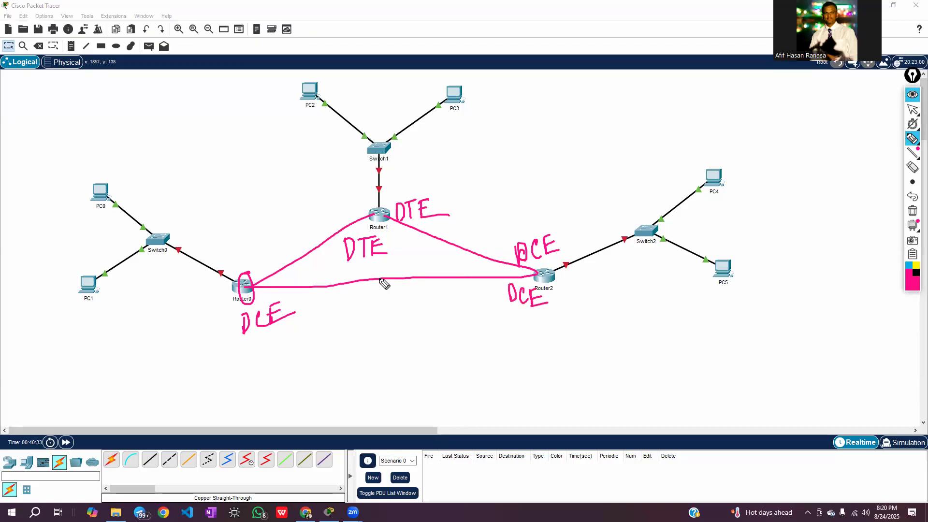
left_click_drag(289, 277, 290, 286)
mouse_move(298, 276)
left_mouse_down()
mouse_move(309, 275)
mouse_move(303, 287)
mouse_move(312, 286)
mouse_move(320, 272)
left_mouse_up()
left_click_drag(312, 280, 328, 282)
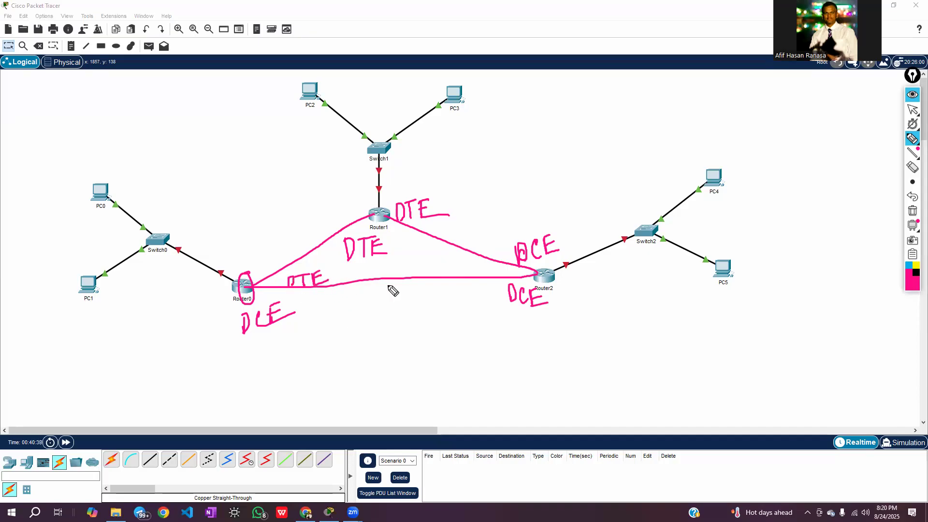
left_click(912, 211)
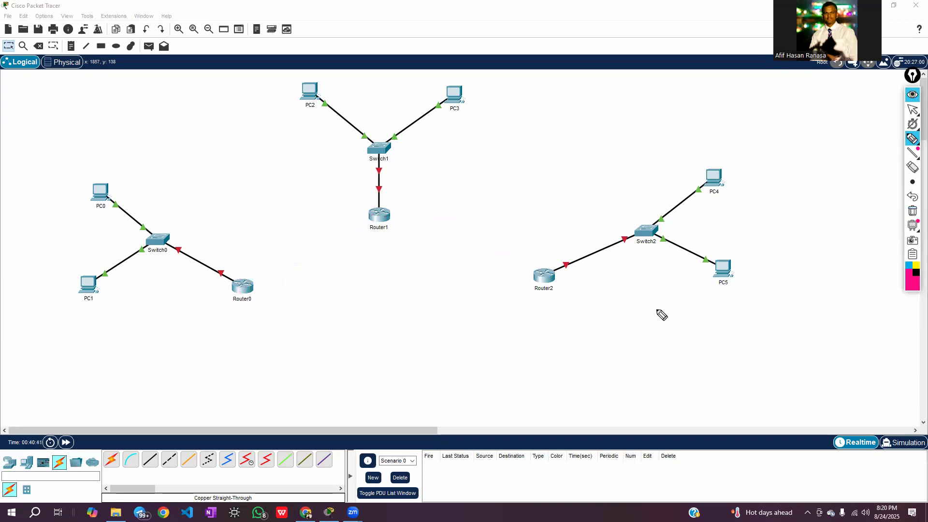
left_click(911, 110)
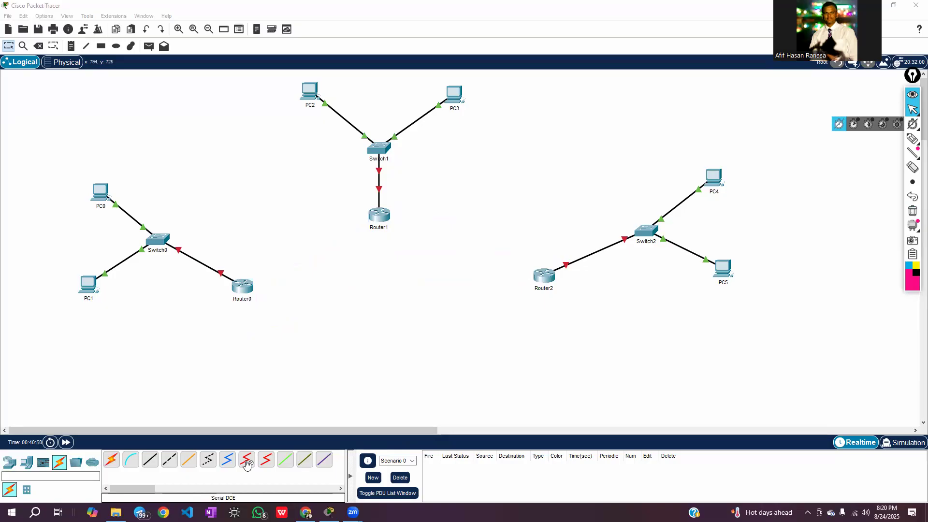
Connect Router0's Serial2/0 port to Router1's Serial2/0 port with a Serial DCE cable, starting from Router0
left_click(246, 461)
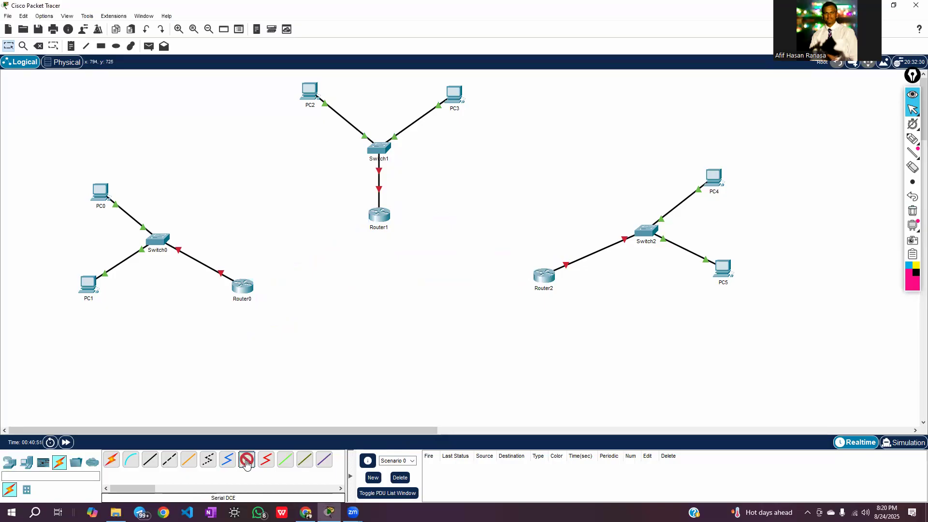
left_click(246, 287)
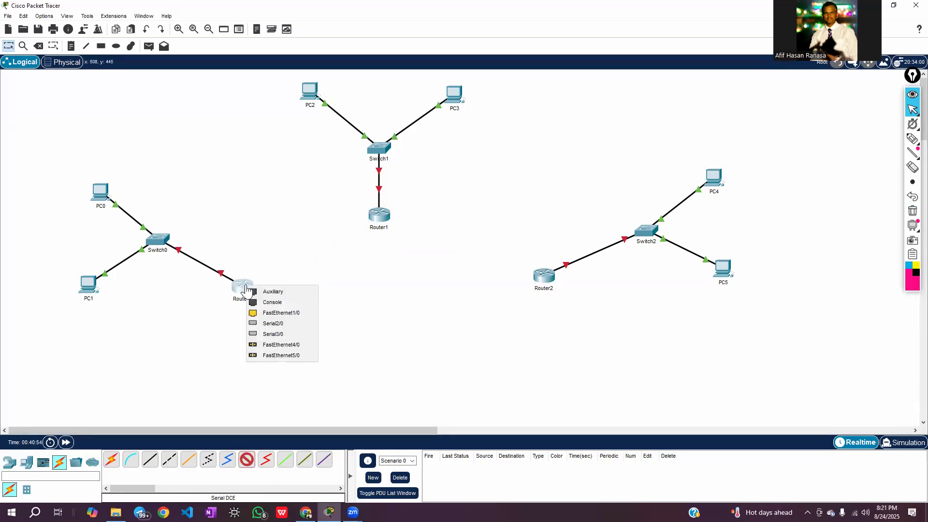
left_click(282, 323)
left_click(379, 214)
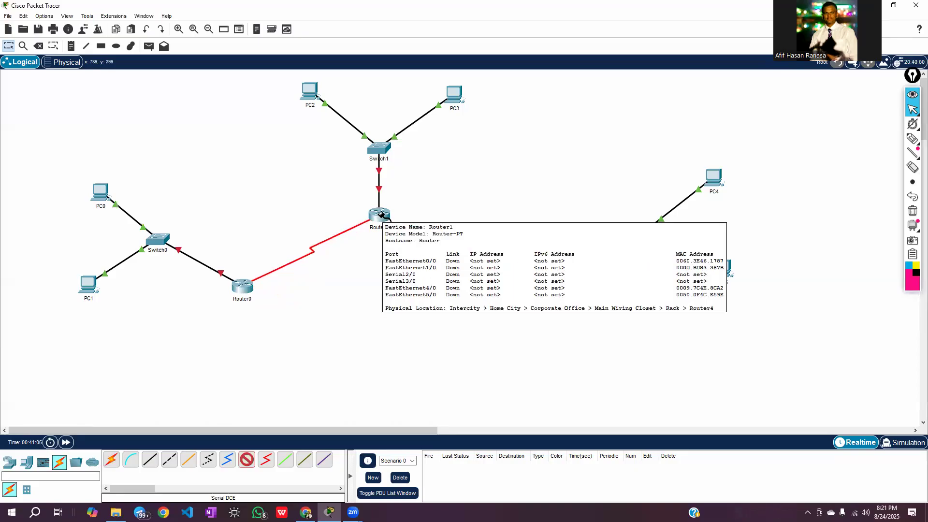
left_click(381, 215)
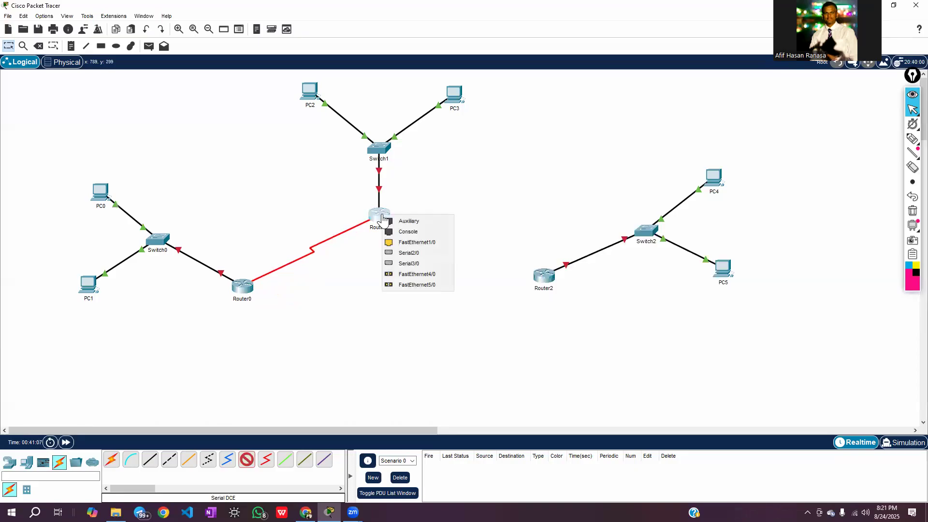
left_click(411, 253)
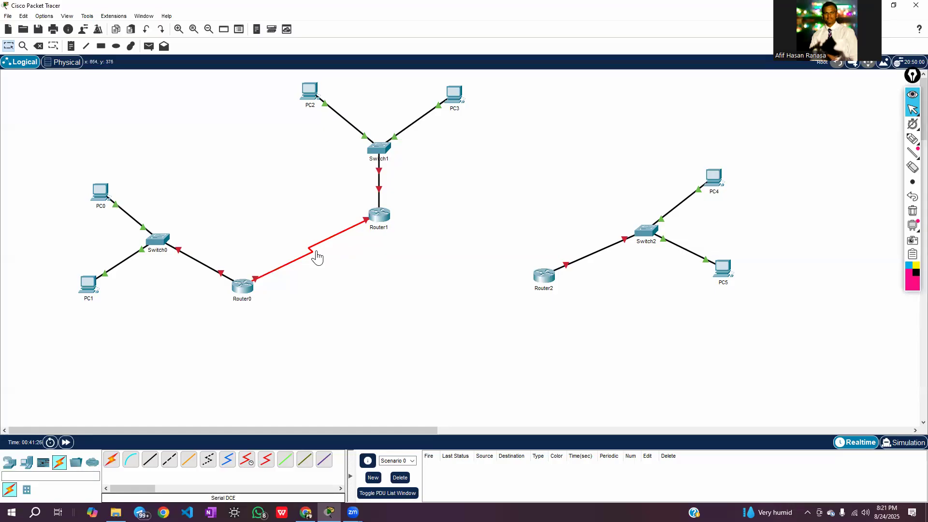
Enable the preference to always show port labels in the logical workspace, and close the preferences
mouse_move(315, 250)
left_click(44, 16)
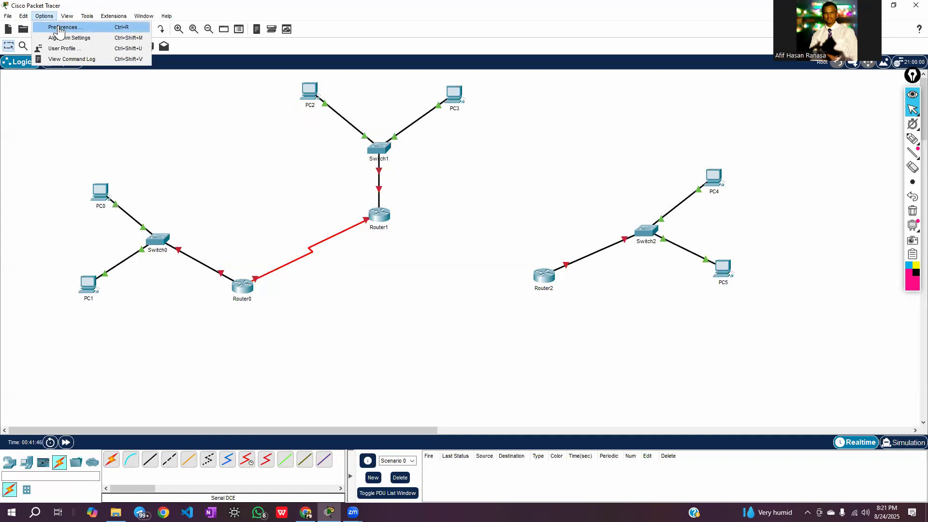
left_click(59, 28)
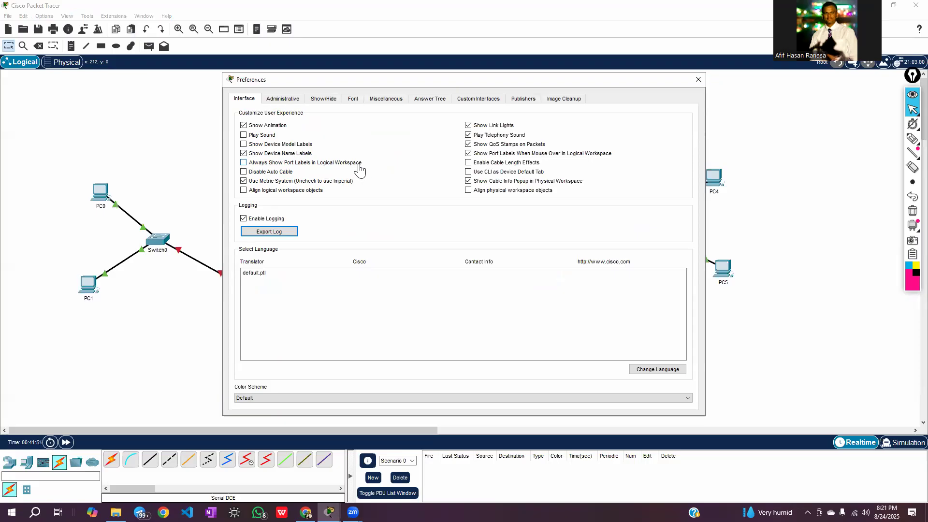
left_click(243, 163)
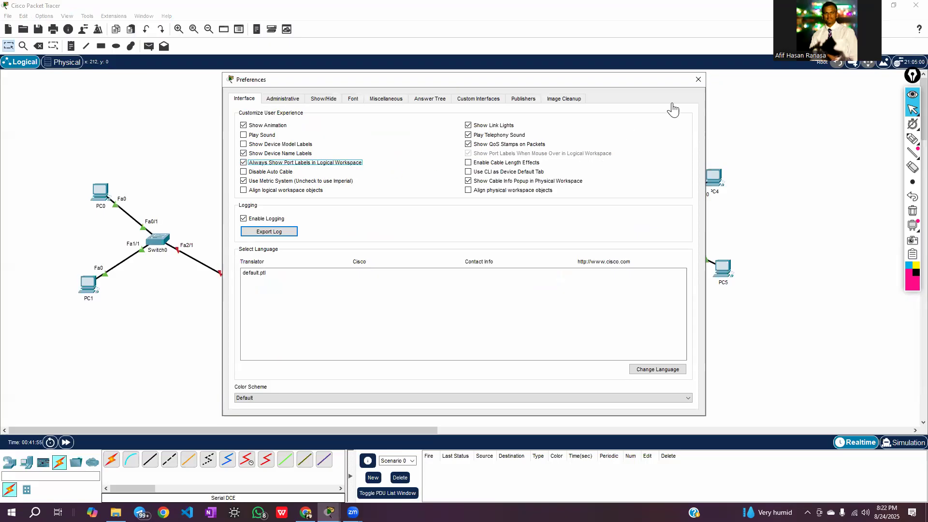
left_click(698, 80)
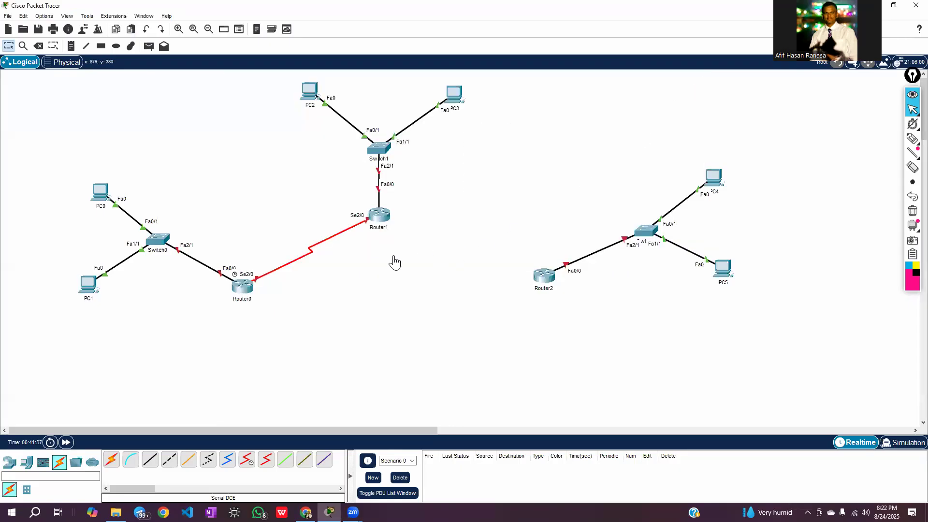
Nudge Router0 slightly, and connect its Serial3/0 port to Router2's Serial2/0 port with a Serial DTE cable starting at Router0
mouse_move(235, 292)
left_mouse_down()
mouse_move(260, 291)
mouse_move(234, 285)
left_mouse_up()
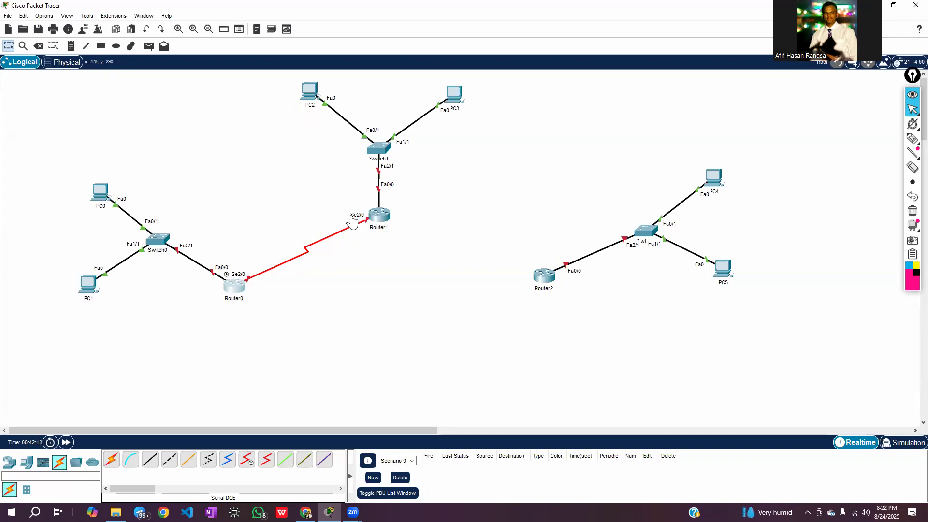
mouse_move(371, 229)
left_click(266, 463)
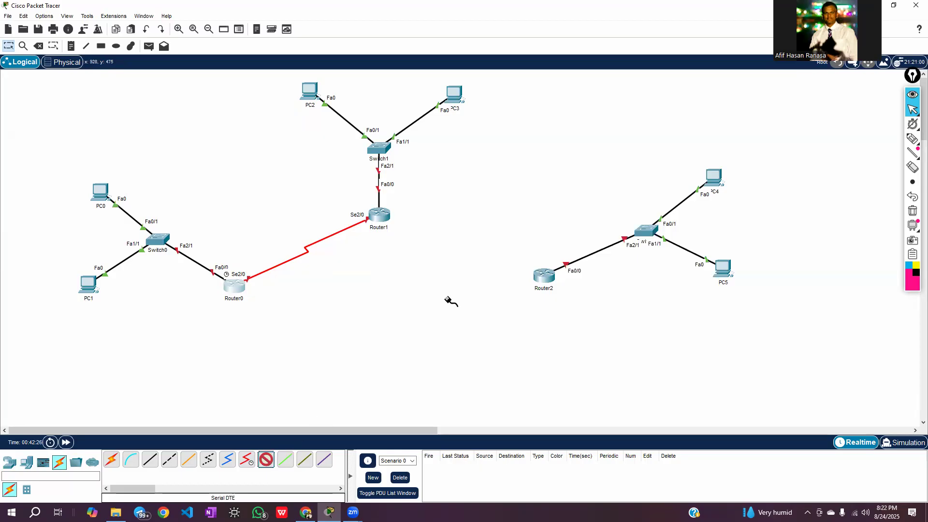
left_click(237, 286)
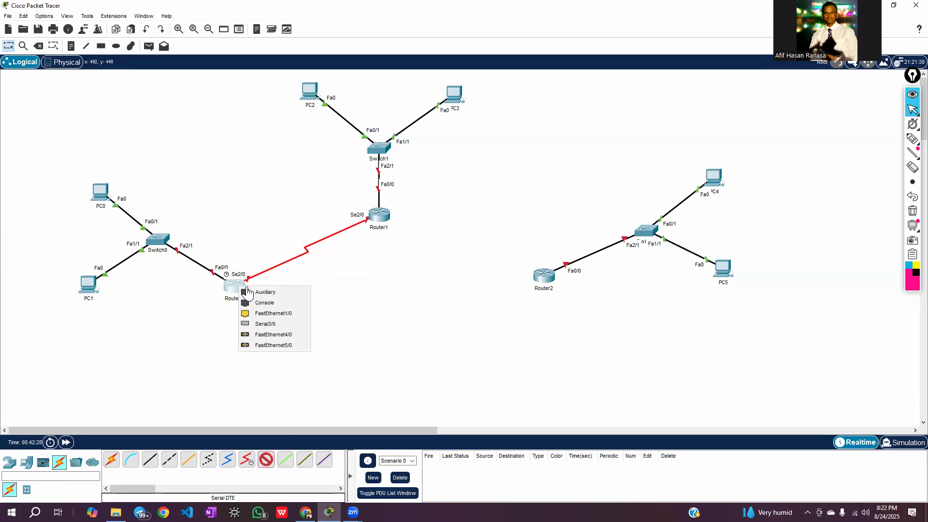
left_click(271, 324)
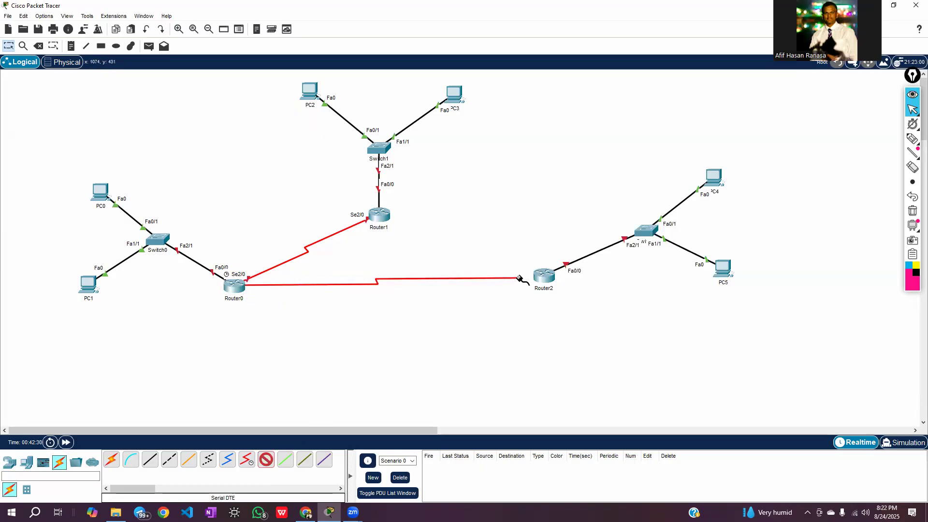
left_click(543, 279)
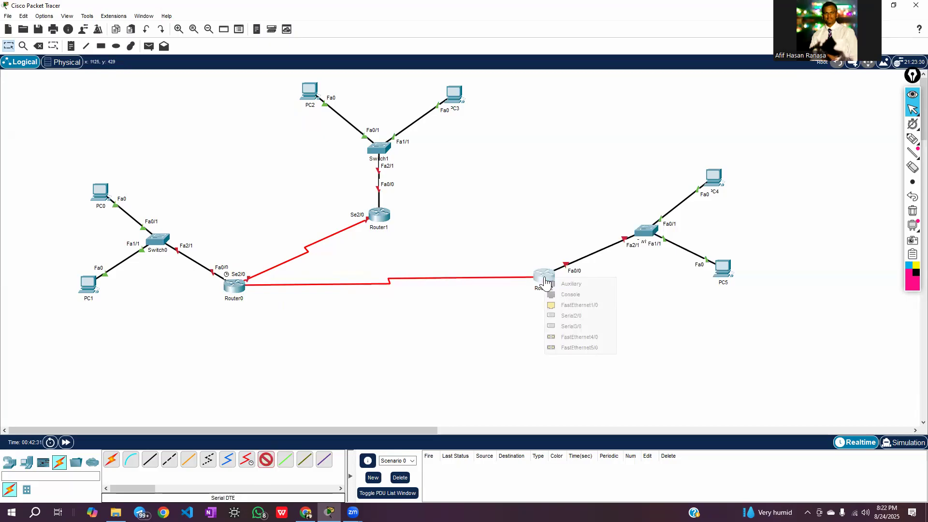
left_click(568, 317)
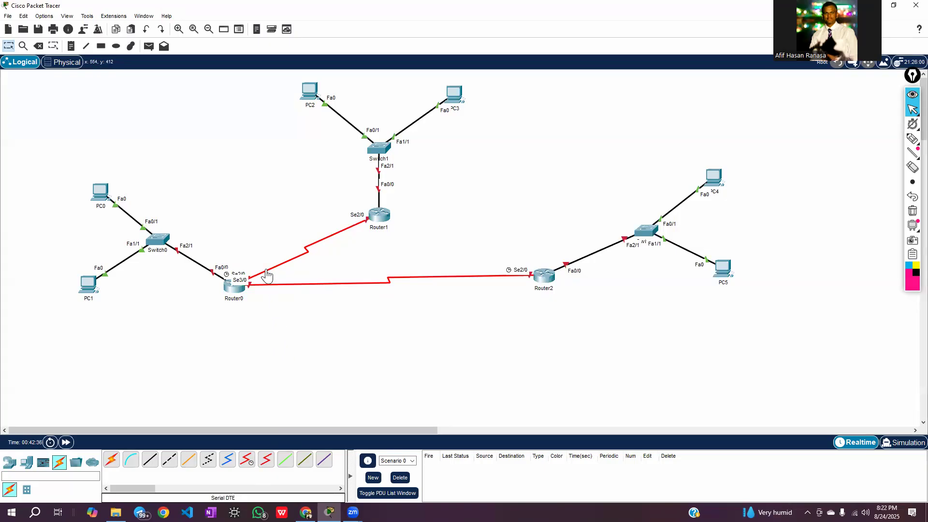
Adjust Router0's position slightly, and connect Router1's Serial3/0 port to Router2's Serial3/0 port with a Serial DCE cable starting at Router1
left_click(231, 290)
left_click_drag(235, 307, 254, 300)
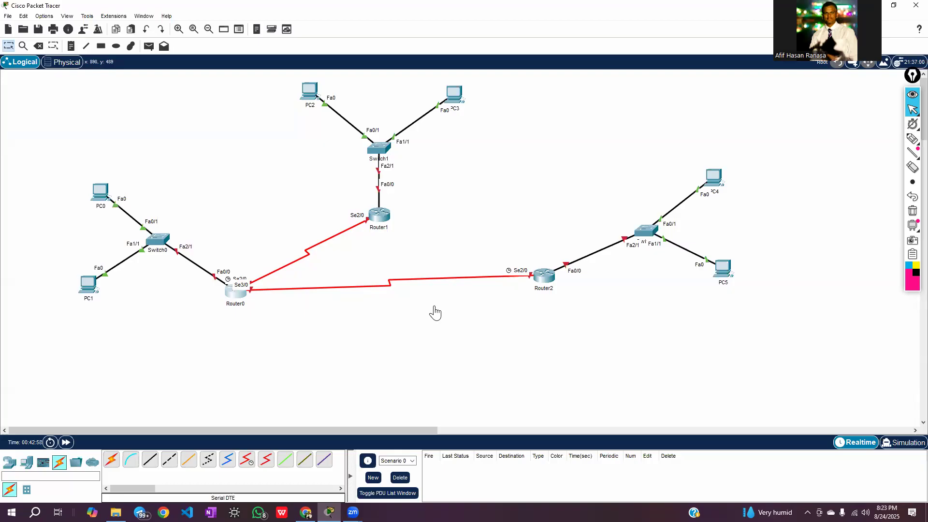
left_click(247, 461)
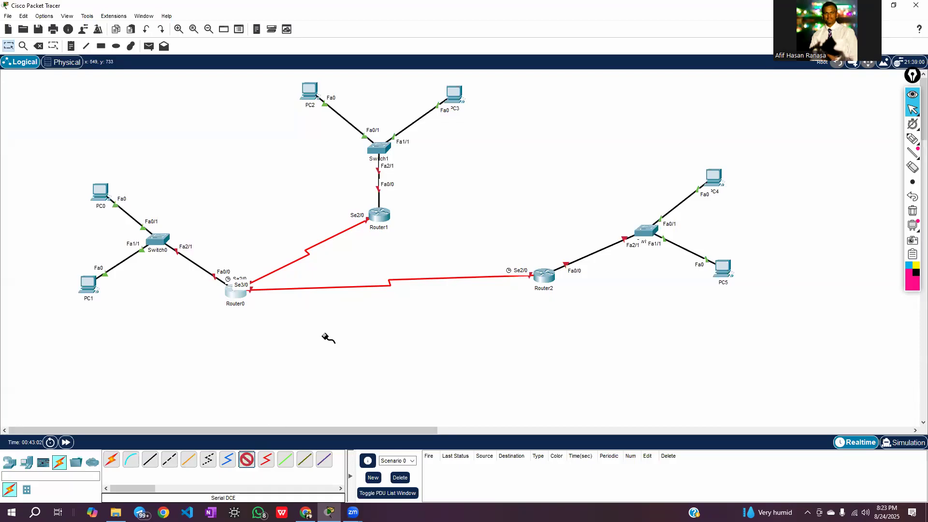
left_click(384, 214)
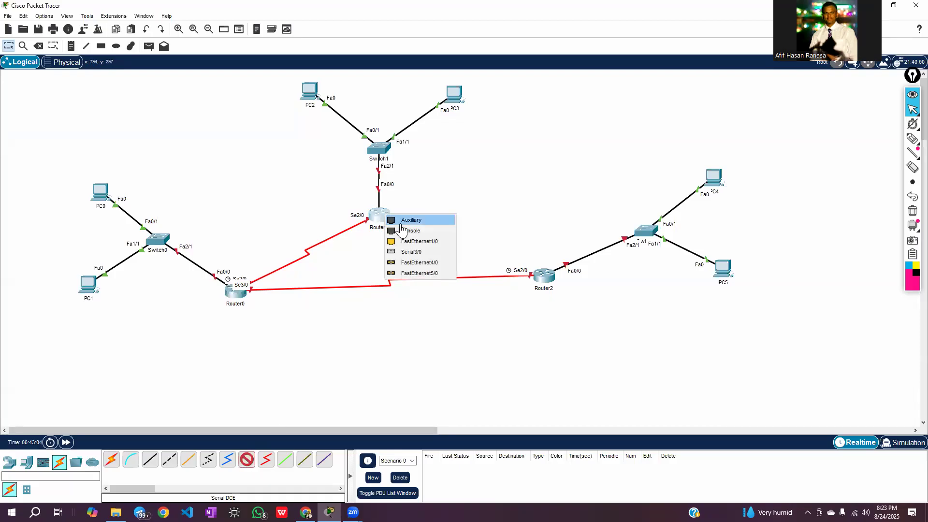
left_click(414, 252)
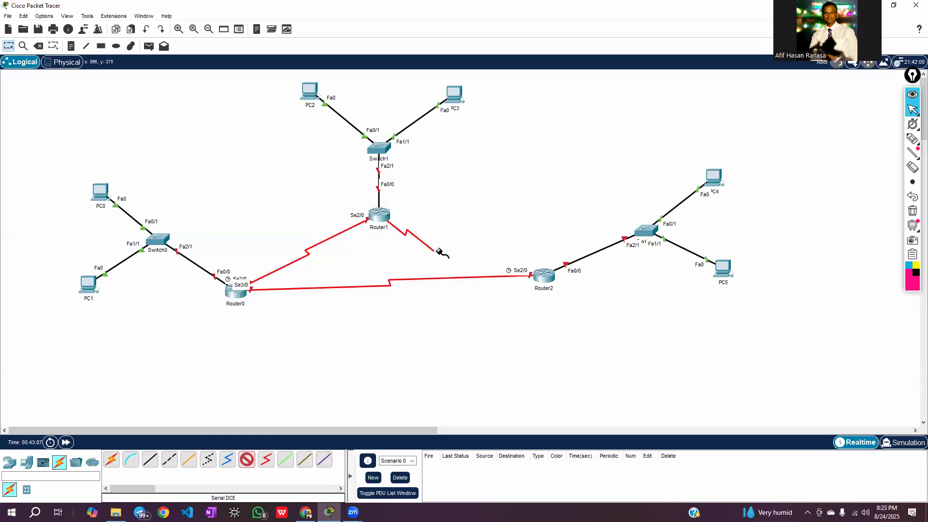
left_click(548, 279)
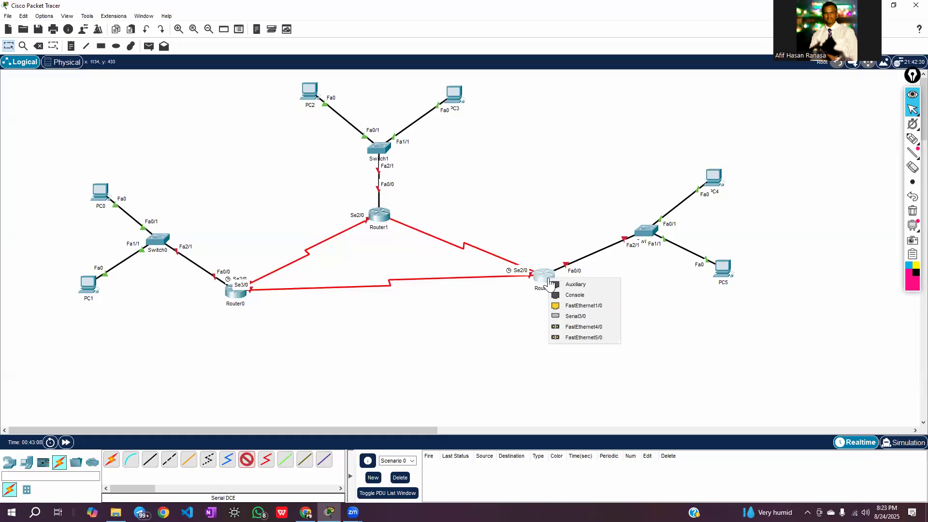
left_click(574, 317)
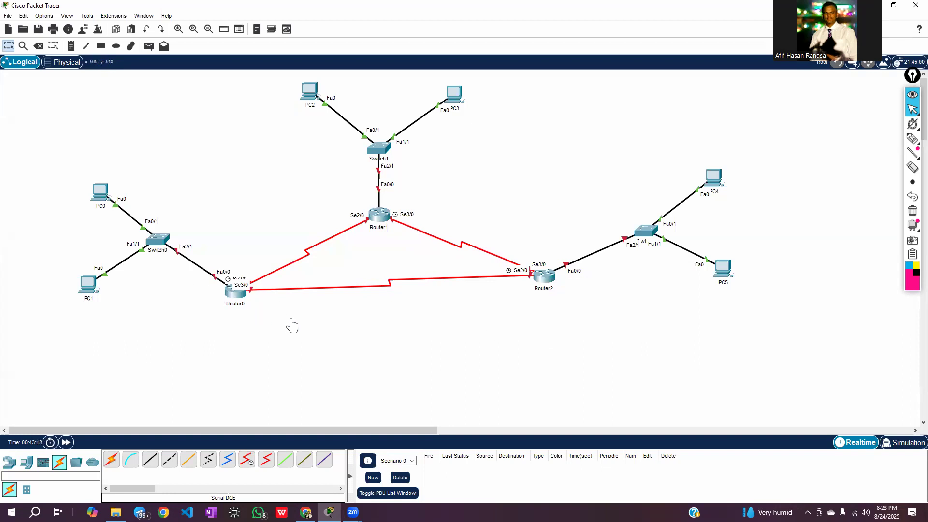
Move Router2 slightly down and Switch2 slightly to the left in the topology
left_click_drag(542, 279, 536, 292)
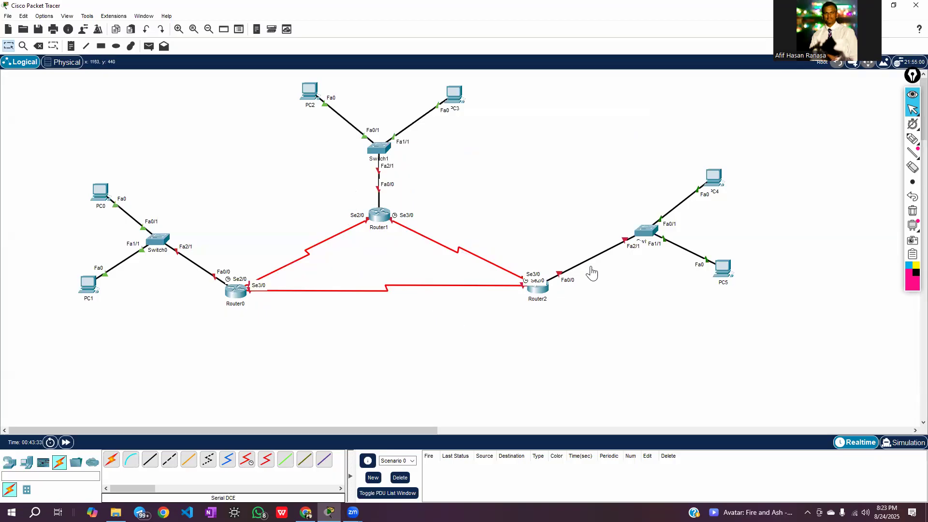
left_click_drag(649, 227, 644, 226)
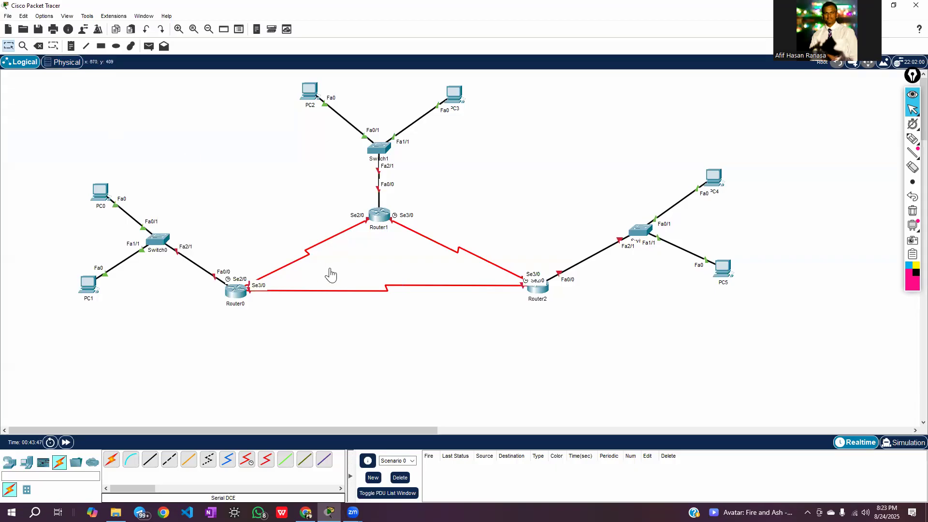
Delete the three serial cables linking Router0, Router1 and Router2
left_click(38, 47)
left_click(318, 244)
left_click(330, 290)
left_click(442, 246)
Delete all the cables joining the three switches to their PCs and routers, and return to the selection tool
left_click(380, 190)
left_click(411, 123)
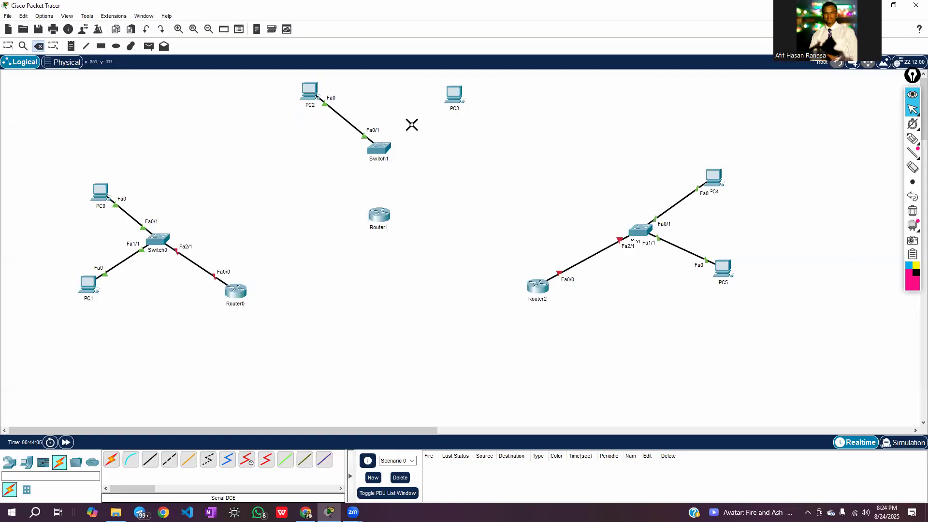
left_click(350, 122)
left_click(599, 251)
left_click(674, 205)
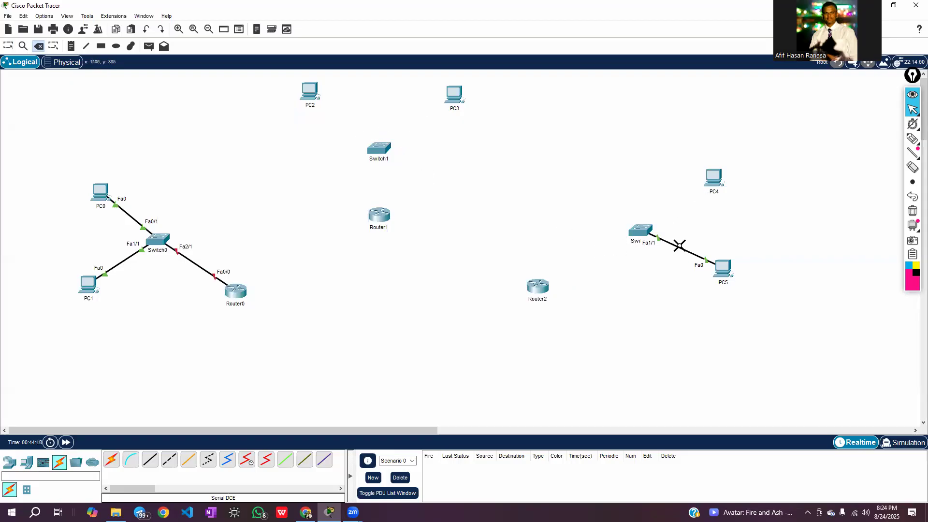
left_click(679, 247)
left_click(196, 264)
left_click(119, 264)
left_click(131, 214)
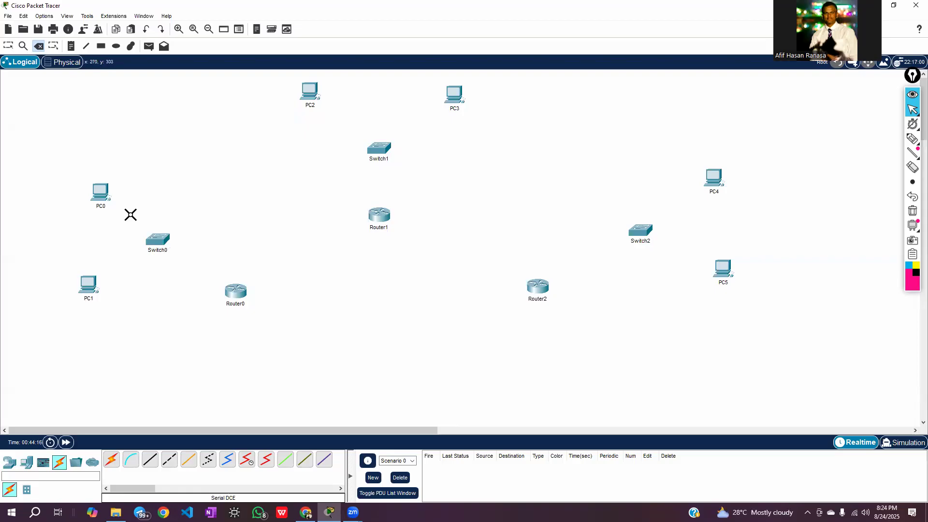
left_click(8, 46)
Cable PC0 and PC1 to Switch0, and Switch0 to Router0, using the automatically chosen connection type
left_click(59, 464)
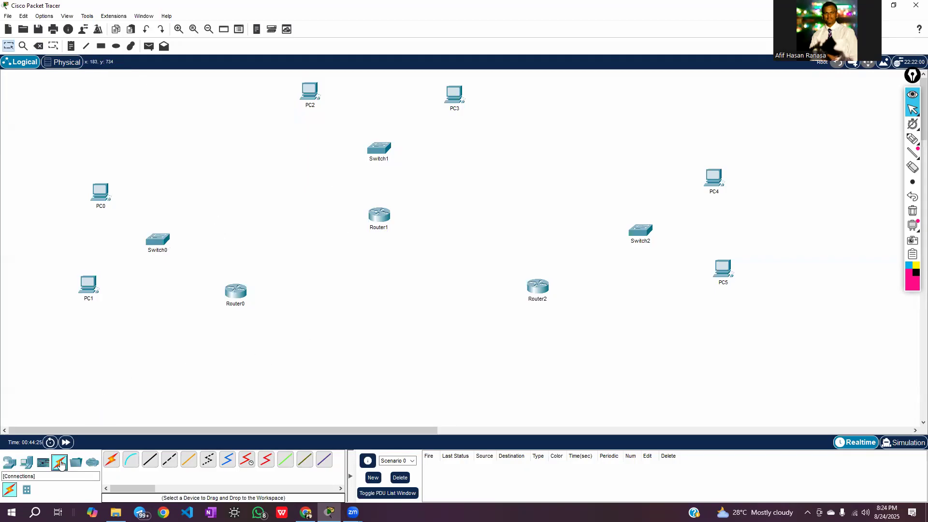
left_click(110, 462)
left_click(102, 192)
left_click(162, 247)
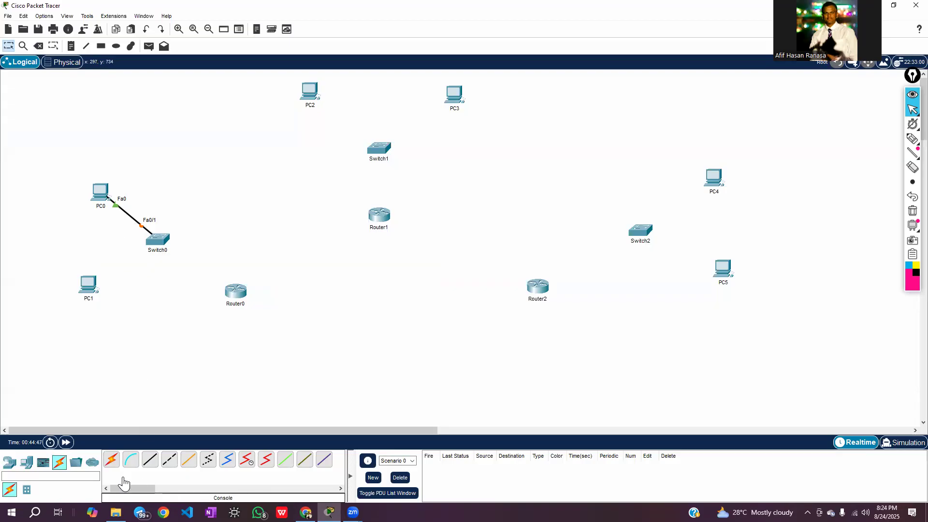
left_click(112, 461)
left_click(92, 287)
left_click(159, 243)
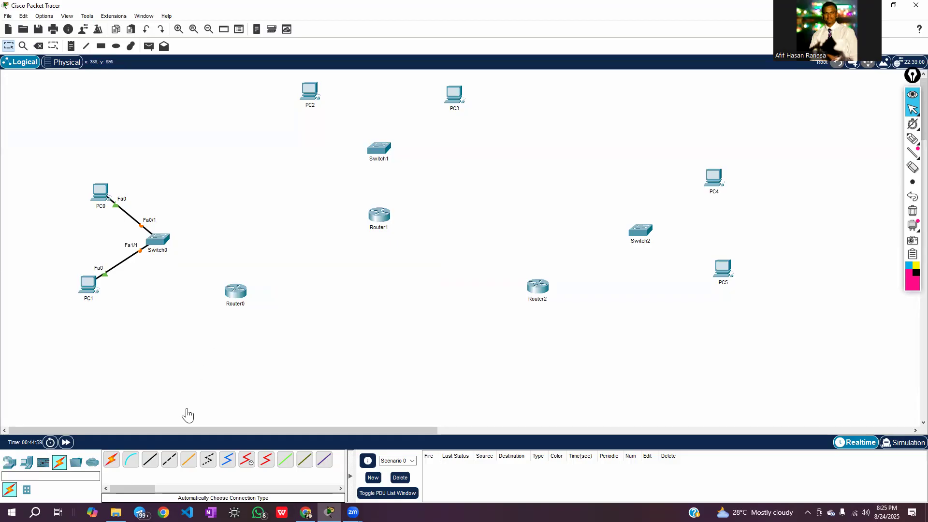
left_click(112, 461)
left_click(158, 239)
left_click(236, 292)
left_click(236, 293)
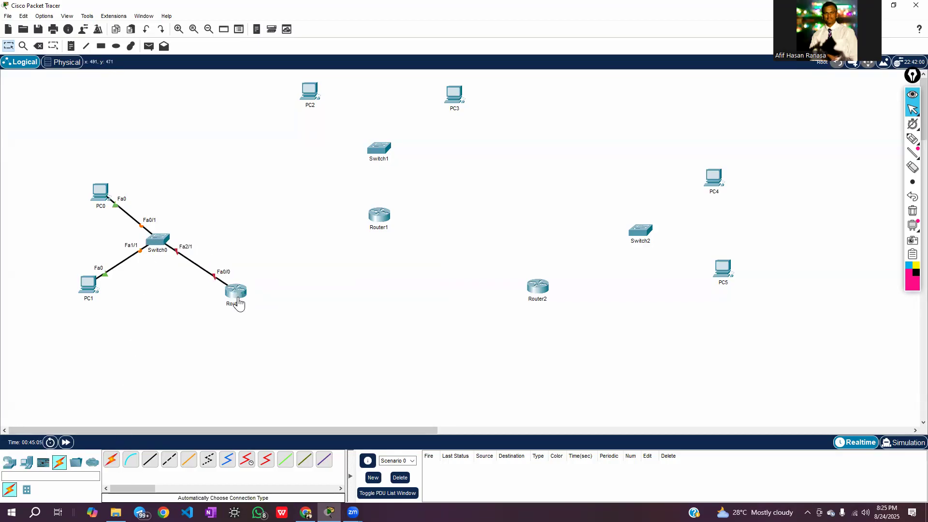
Cable PC2 and PC3 to Switch1, and Switch1 to Router1, using the automatically chosen connection type
left_click(112, 462)
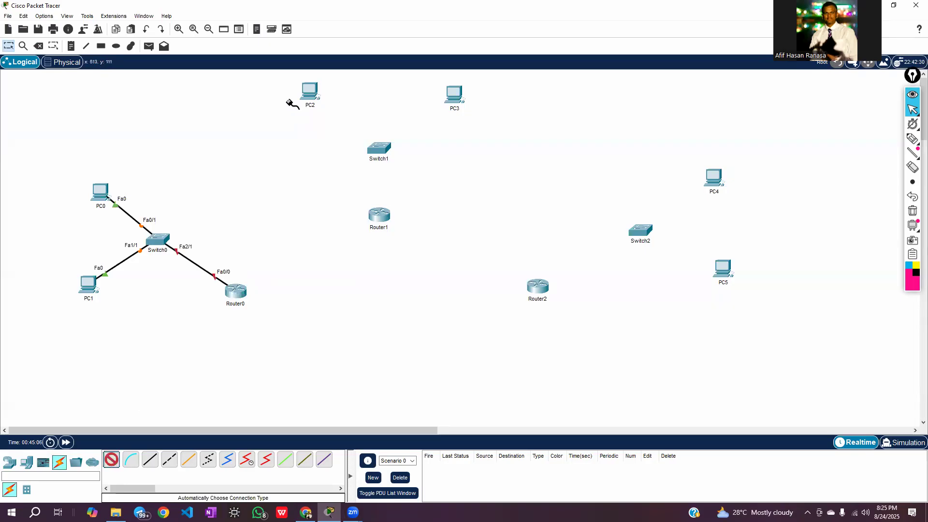
left_click(313, 90)
left_click(379, 147)
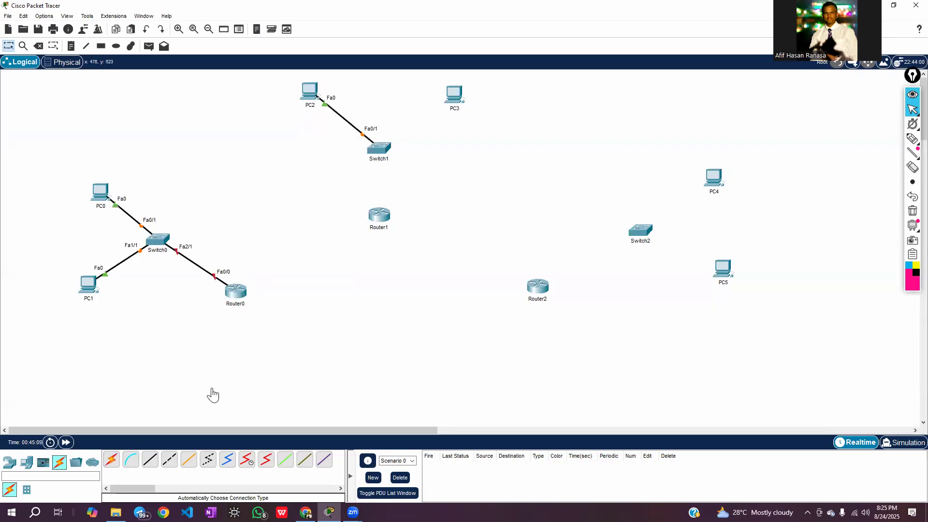
left_click(111, 459)
left_click(452, 95)
left_click(387, 146)
left_click(111, 460)
left_click(379, 148)
left_click(379, 220)
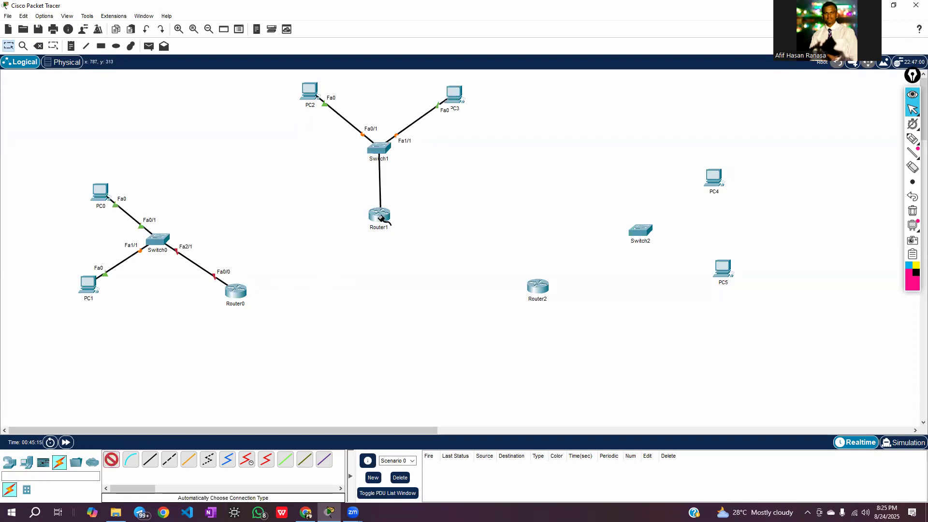
Cable PC4 and PC5 to Switch2, and Switch2 to Router2, using the automatically chosen connection type, and shift Router2 slightly lower
left_click(111, 459)
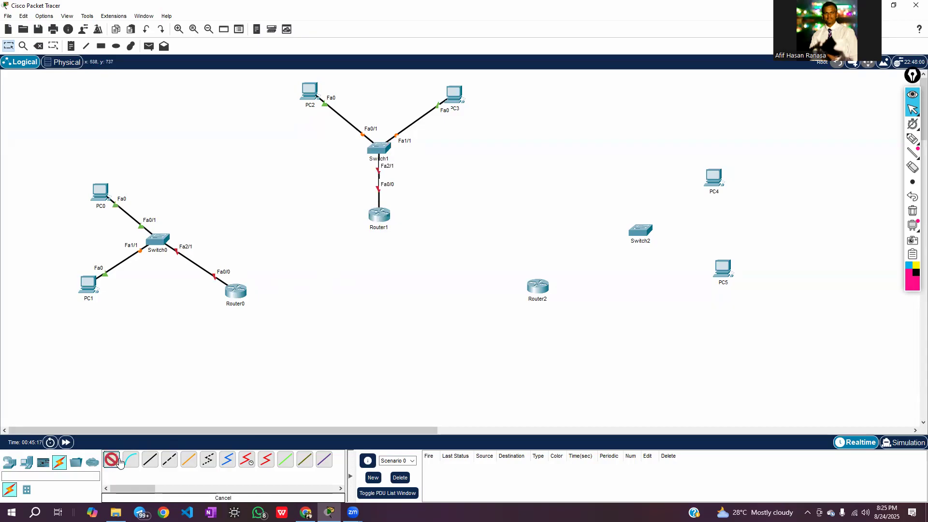
left_click(713, 178)
left_click(639, 236)
left_click(111, 459)
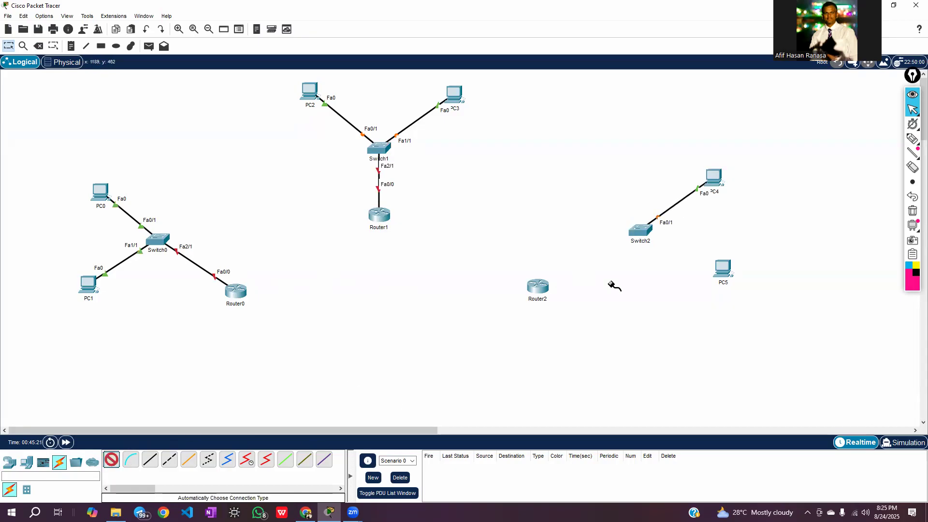
left_click(721, 268)
left_click(640, 231)
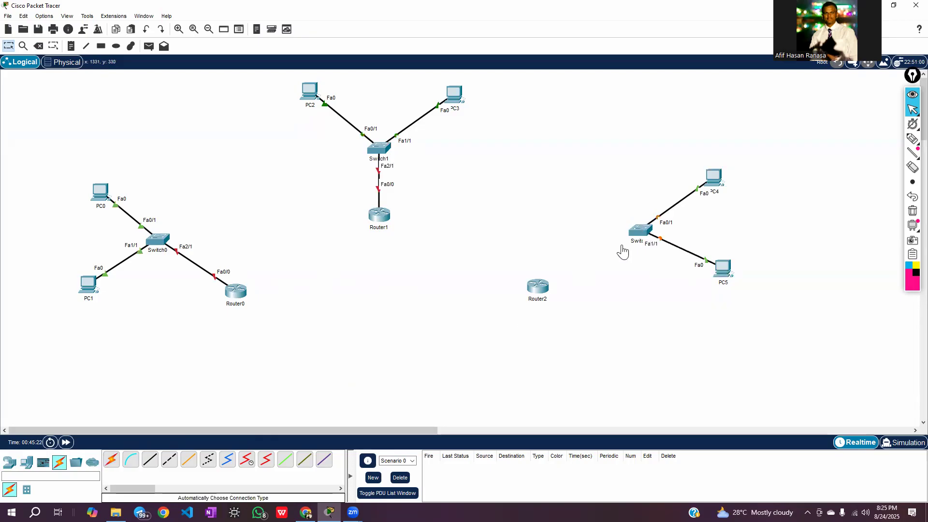
left_click(111, 459)
left_click(640, 229)
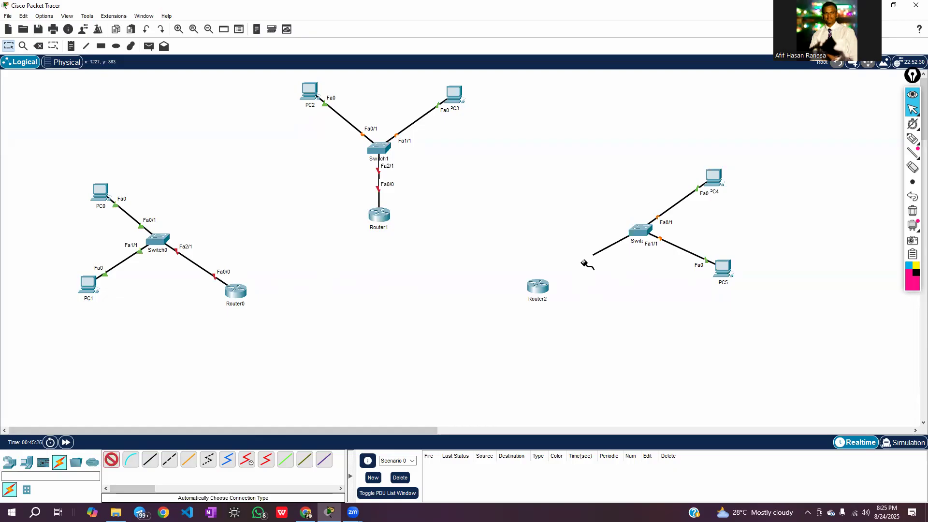
left_click(538, 286)
mouse_move(536, 289)
left_mouse_down()
mouse_move(520, 304)
mouse_move(543, 306)
mouse_move(532, 298)
left_mouse_up()
Link Router0 to Router1, Router0 to Router2, and Router1 to Router2 using the automatically chosen connection type
left_click(111, 460)
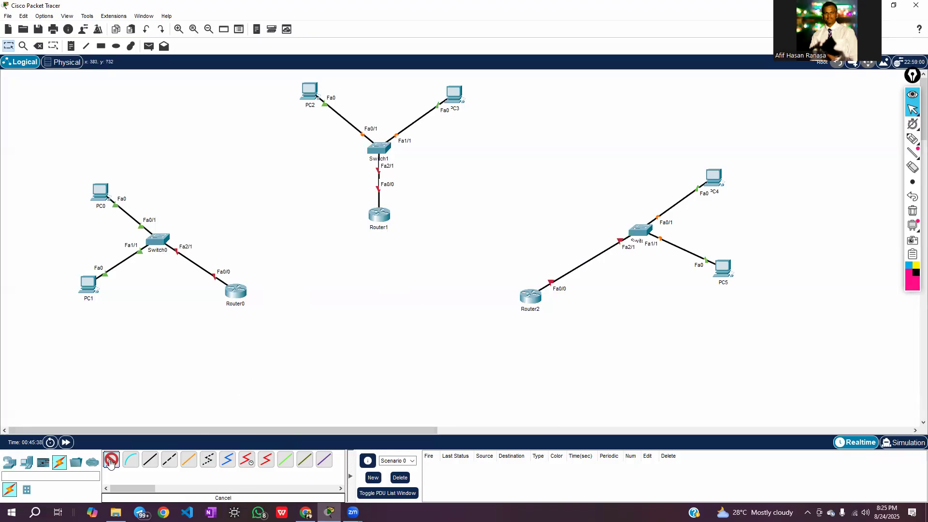
left_click(240, 289)
left_click(378, 215)
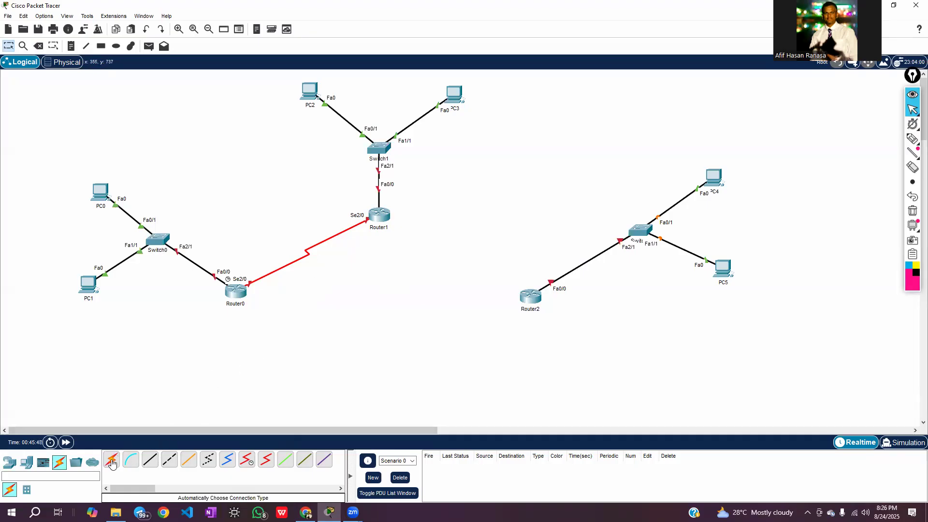
left_click(112, 463)
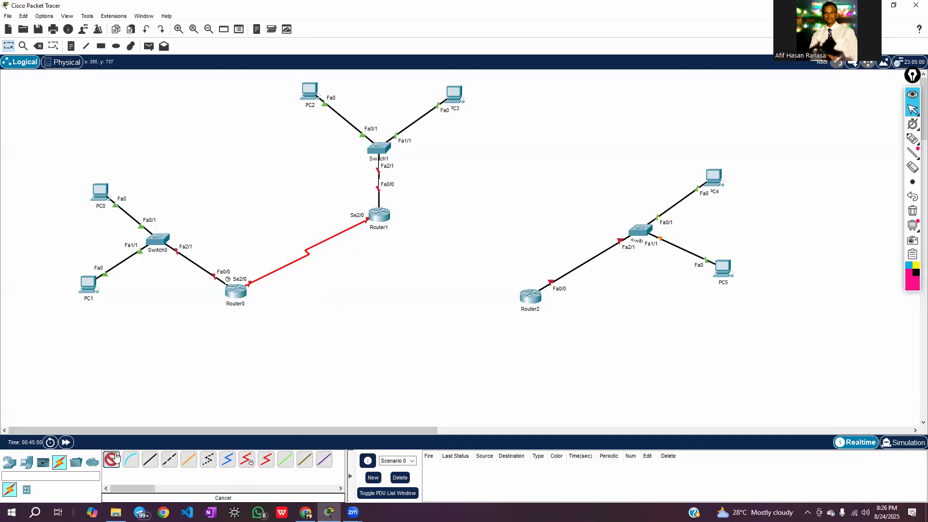
left_click(237, 292)
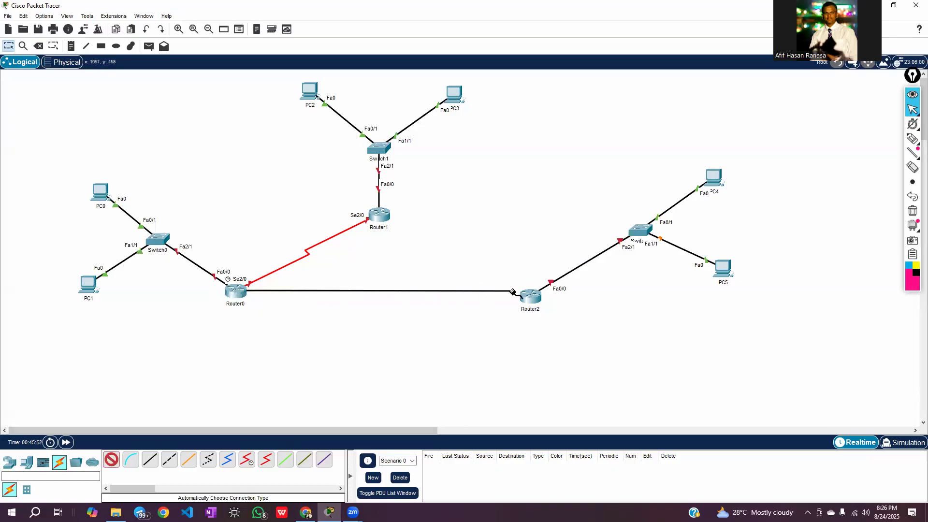
left_click(530, 296)
left_click(111, 463)
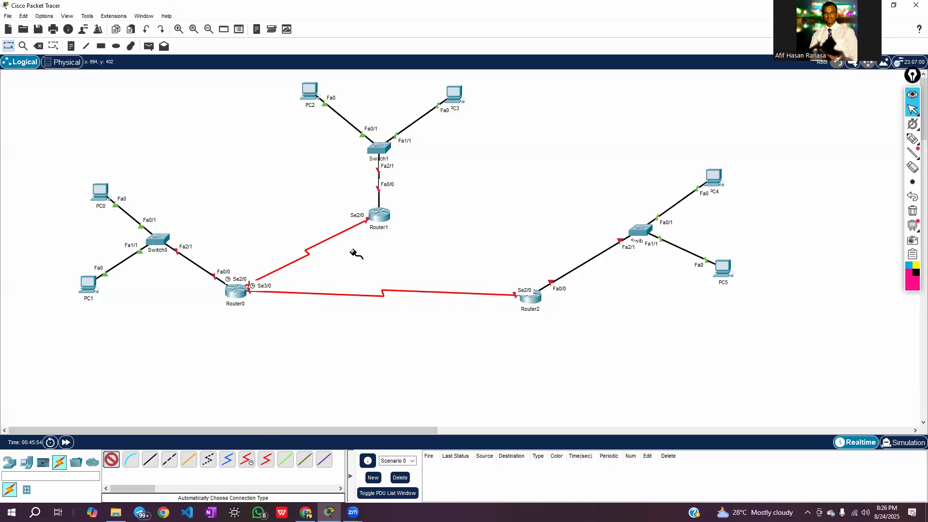
left_click(530, 295)
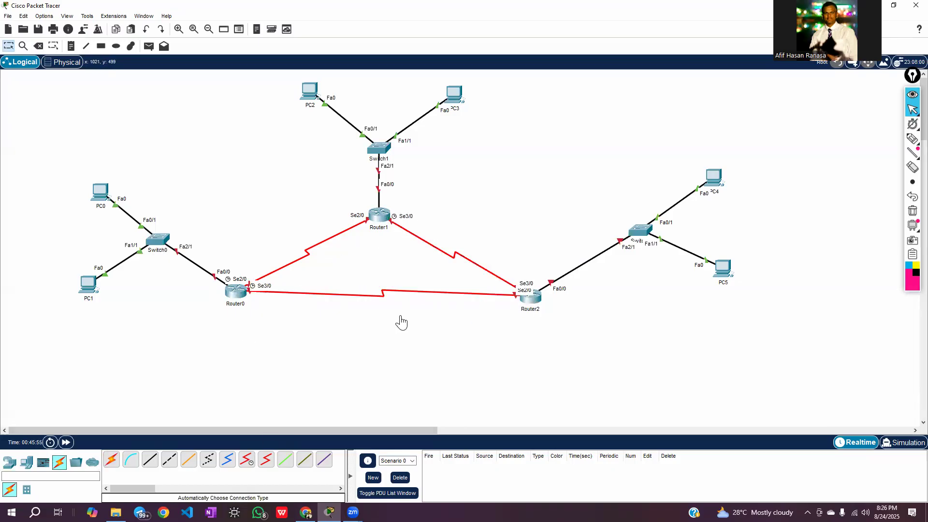
Move Router0 slightly lower, roughly level with Router2, and glance at the assignment's addressing table in the browser
left_click_drag(233, 299, 228, 311)
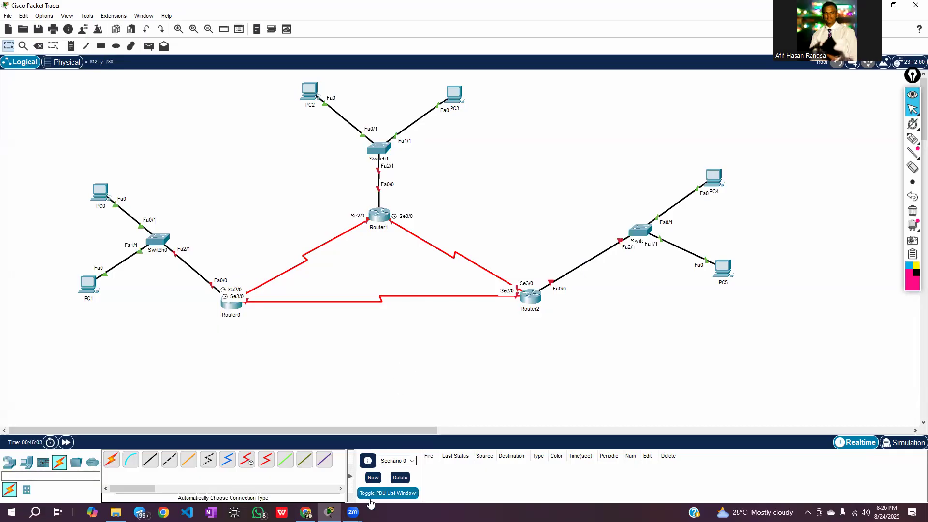
left_click(306, 512)
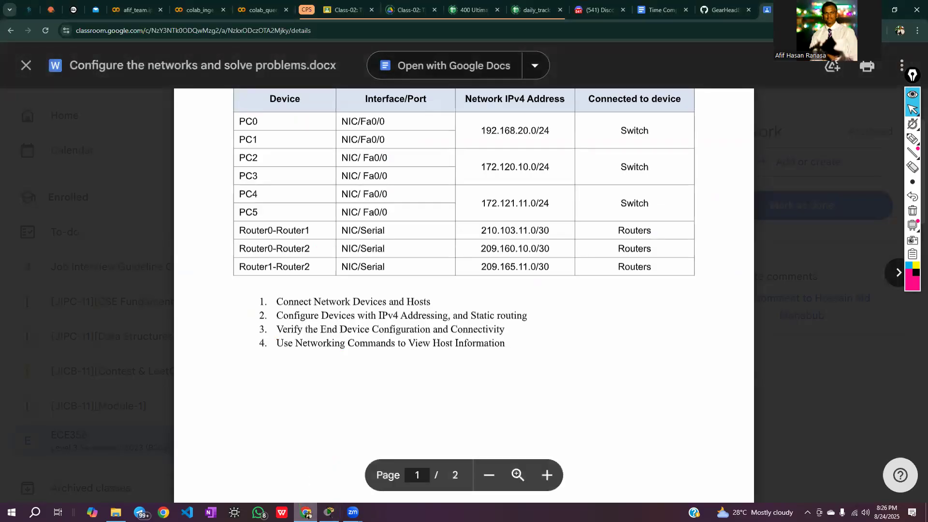
left_click(306, 478)
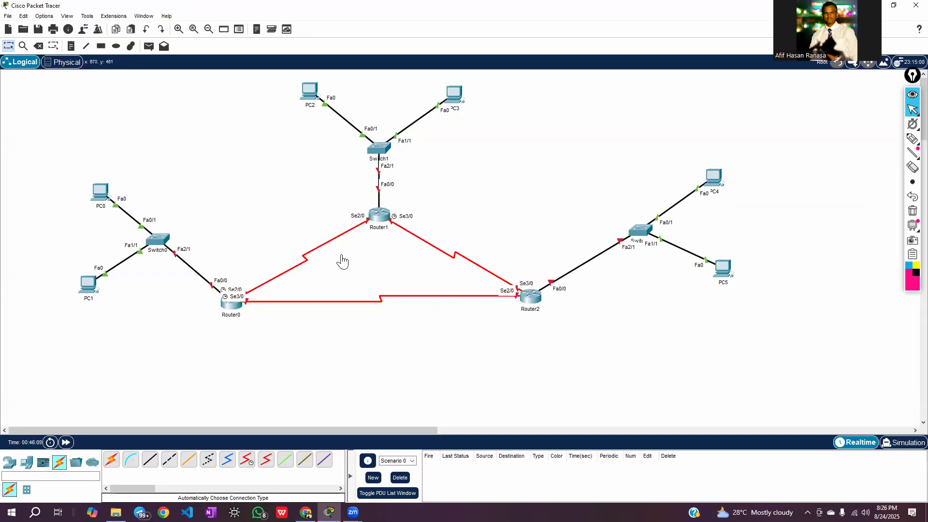
mouse_move(233, 314)
left_mouse_down()
mouse_move(236, 301)
mouse_move(236, 310)
left_mouse_up()
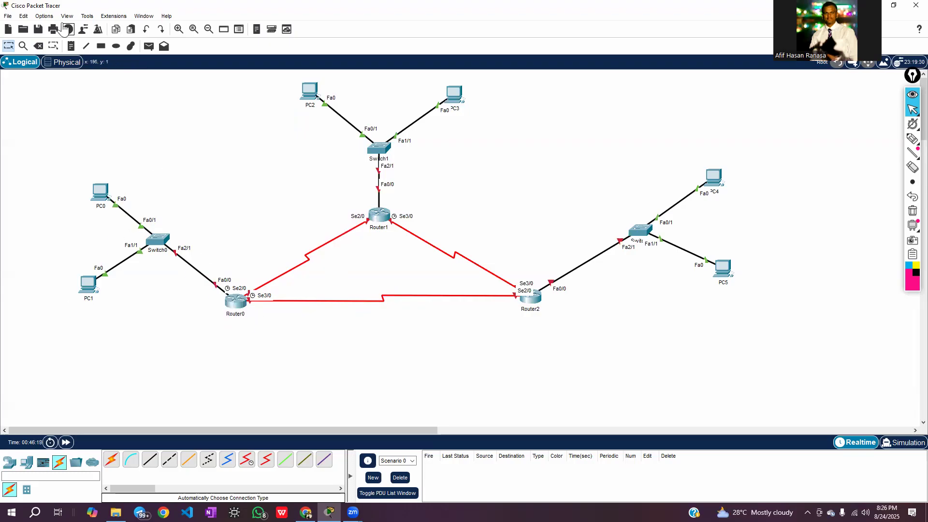
Turn off the preference that always shows port labels in the logical workspace
left_click(50, 19)
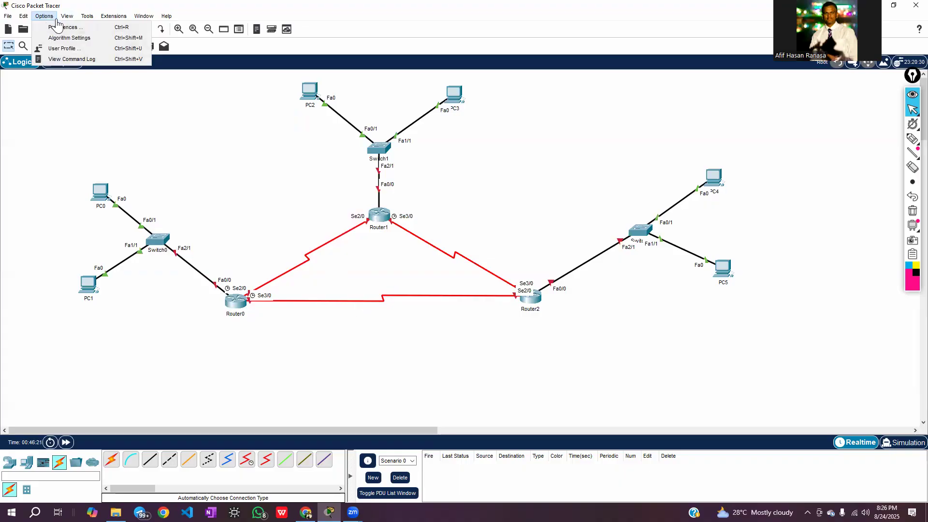
left_click(53, 28)
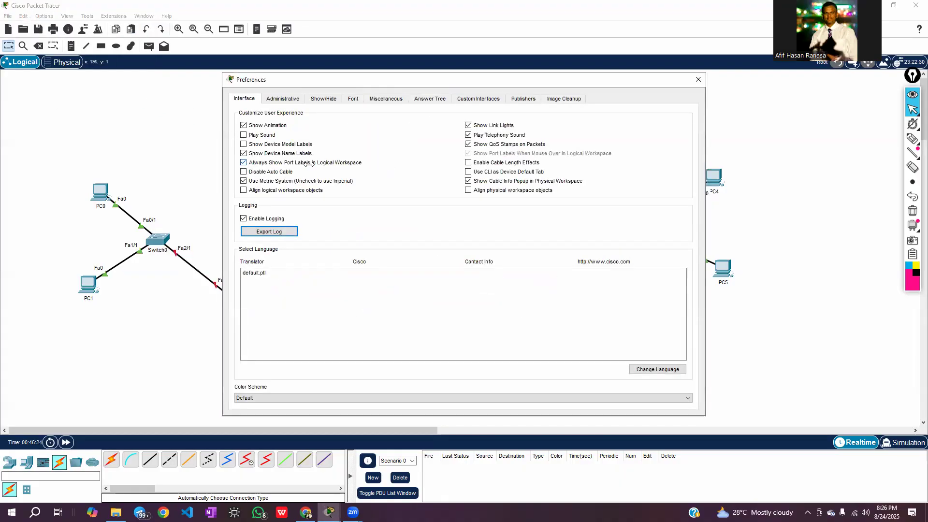
left_click(244, 162)
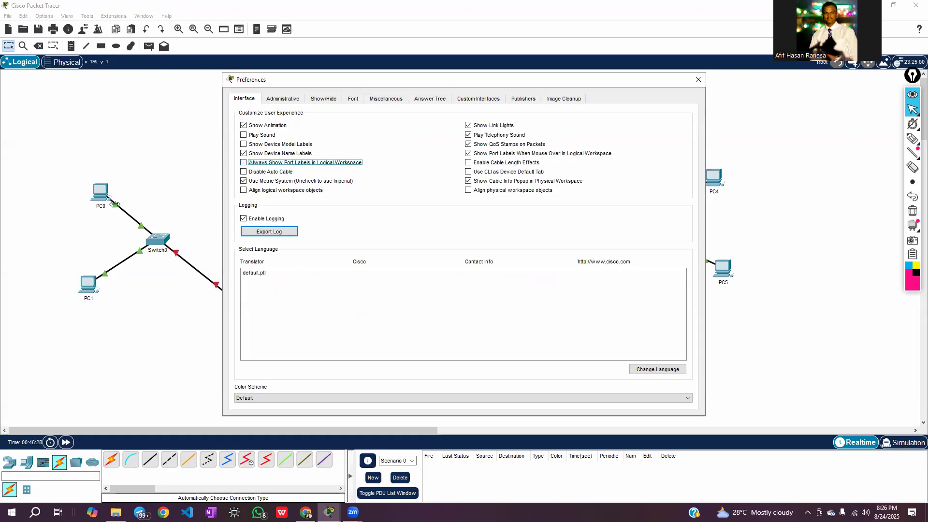
left_click(697, 81)
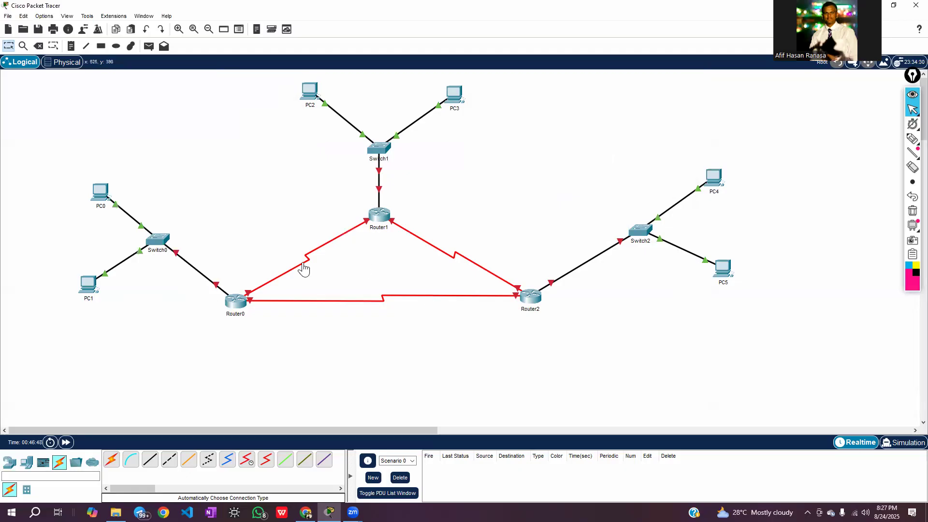
Toggle the preference for showing port labels on mouse-over in the logical workspace off and back on
left_click(47, 17)
left_click(56, 25)
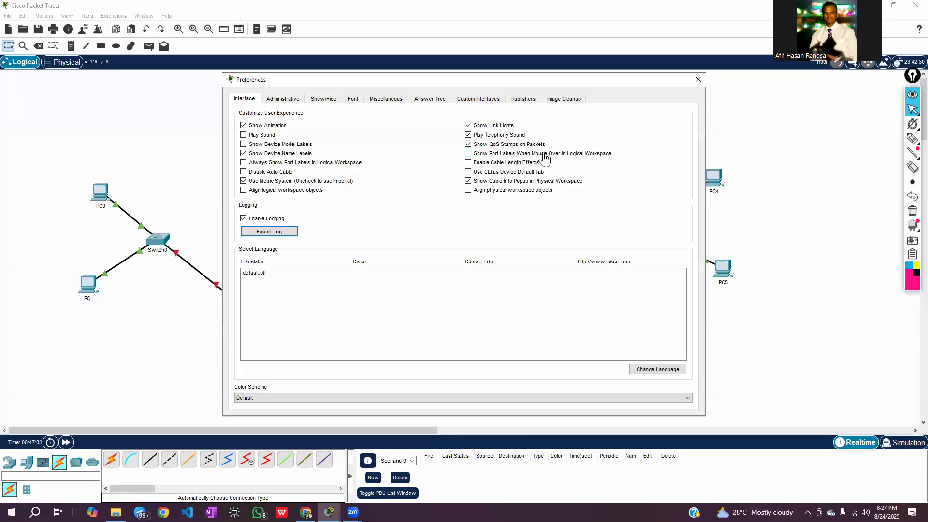
left_click(467, 154)
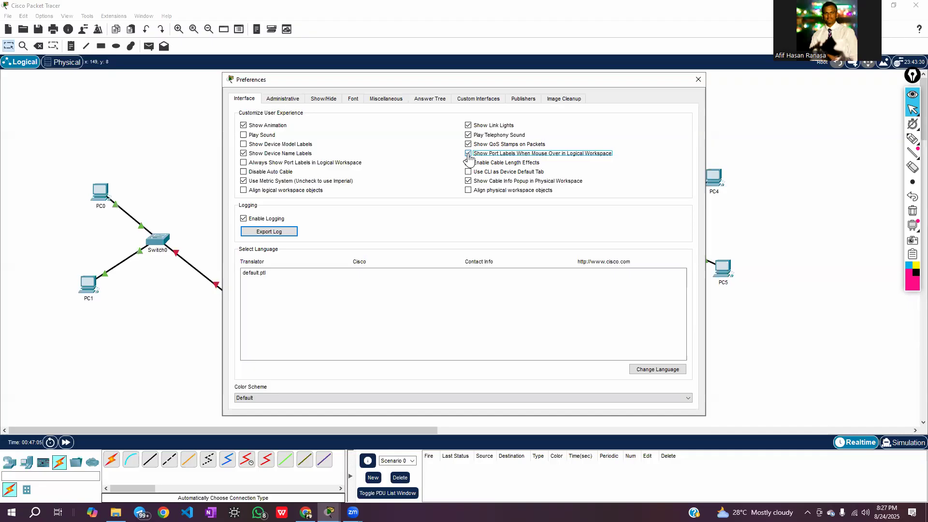
left_click(698, 80)
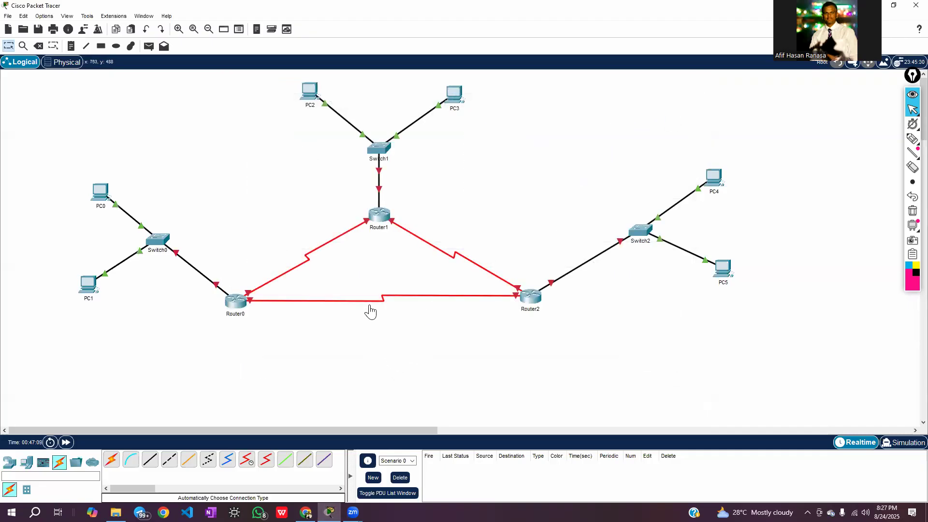
mouse_move(371, 306)
Switch to the assignment document in the browser and examine the network IPv4 address given for PC0 and PC1
left_click(306, 512)
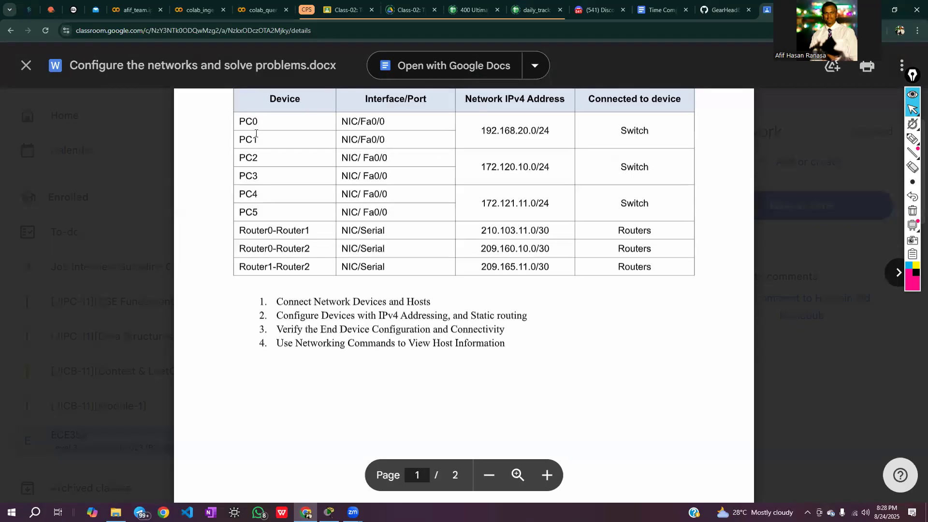
triple_click(483, 131)
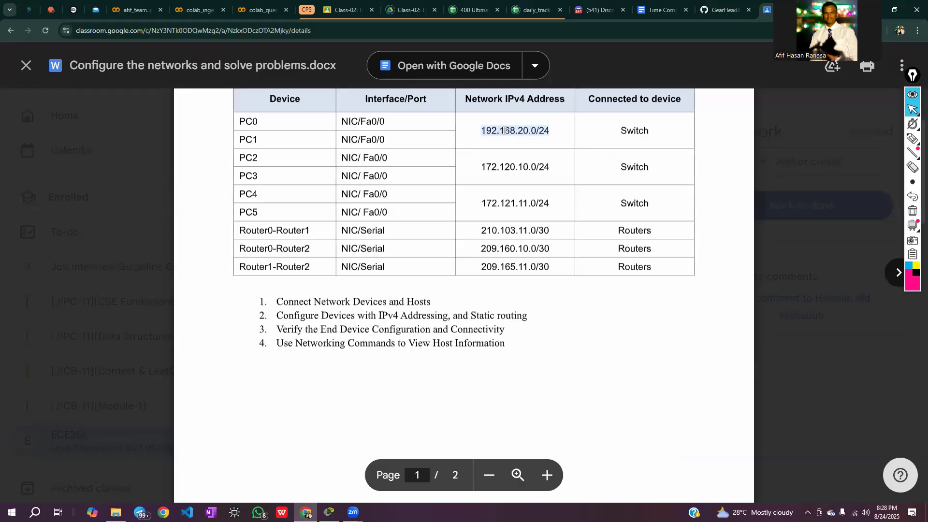
left_click(489, 141)
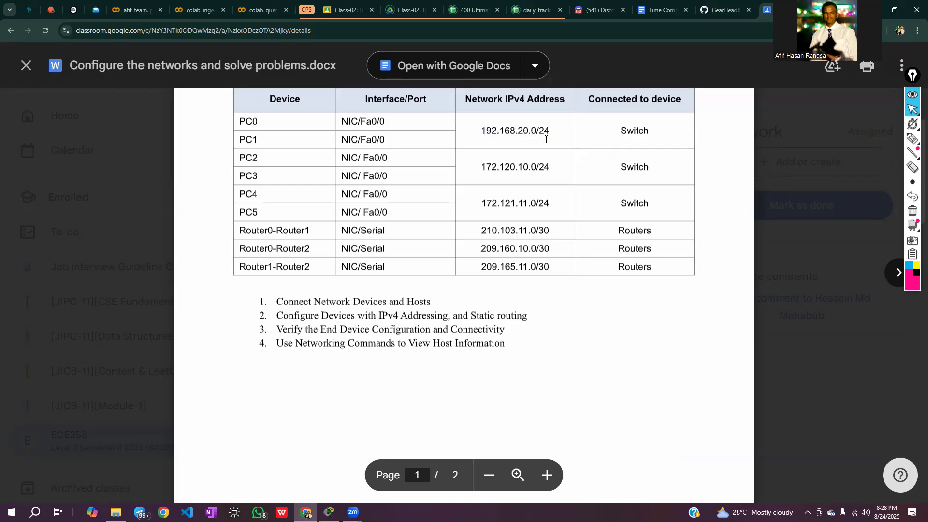
left_click_drag(557, 131, 471, 135)
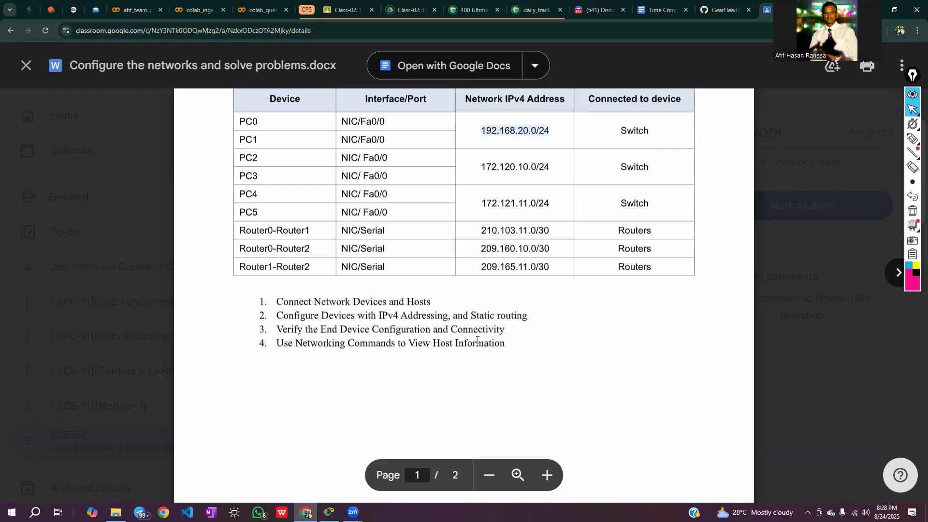
left_click(480, 361)
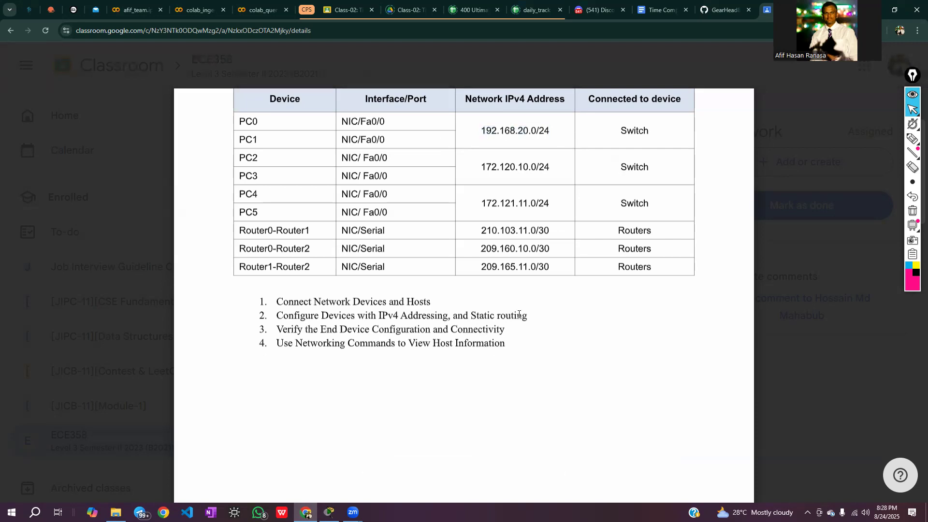
double_click(505, 132)
left_click(519, 147)
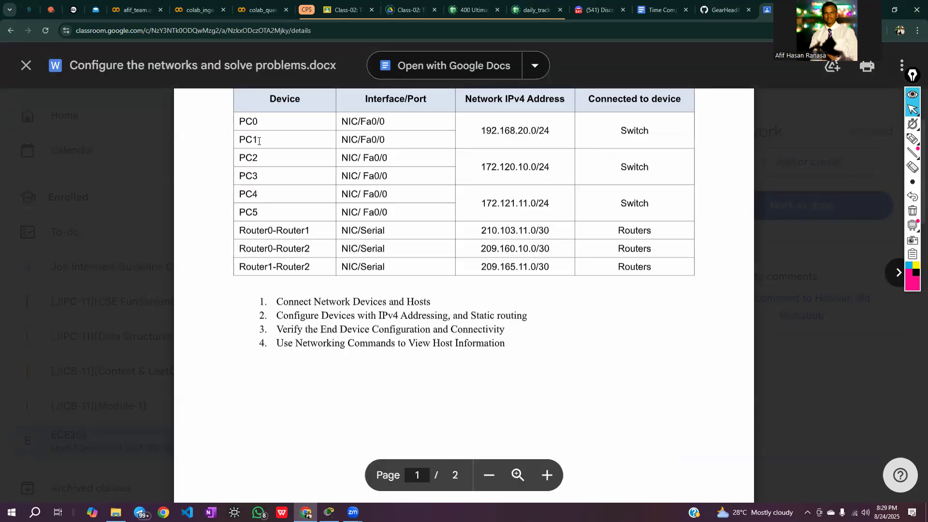
left_click_drag(260, 140, 238, 122)
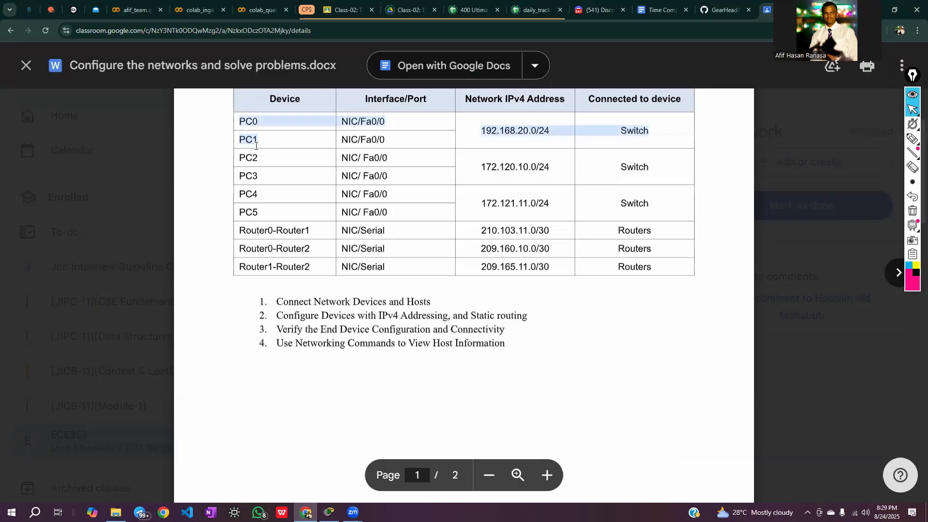
Return to Packet Tracer, circle the Router0 LAN with the annotation pen and label it 17.17.17.0/24
left_click(328, 512)
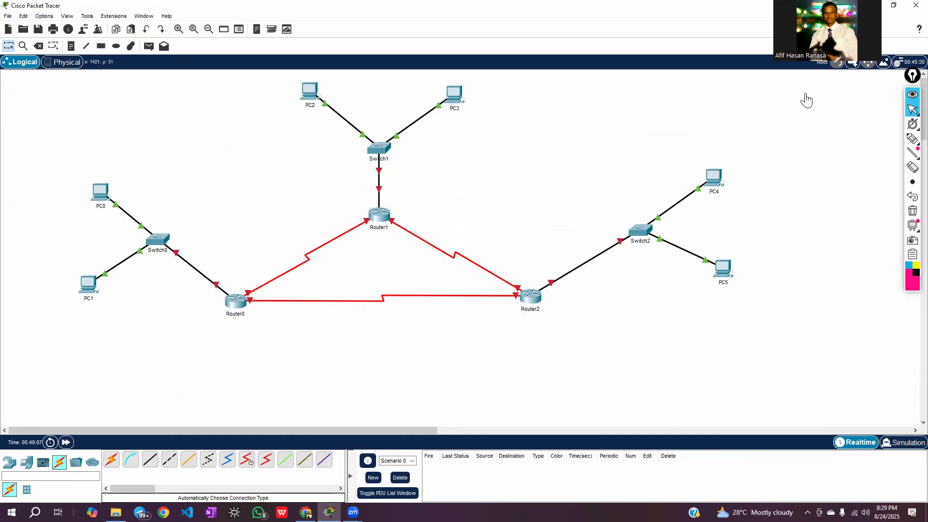
left_click(912, 139)
mouse_move(52, 169)
left_mouse_down()
mouse_move(212, 213)
mouse_move(250, 289)
mouse_move(238, 327)
mouse_move(116, 324)
mouse_move(28, 286)
mouse_move(25, 187)
mouse_move(56, 172)
left_mouse_up()
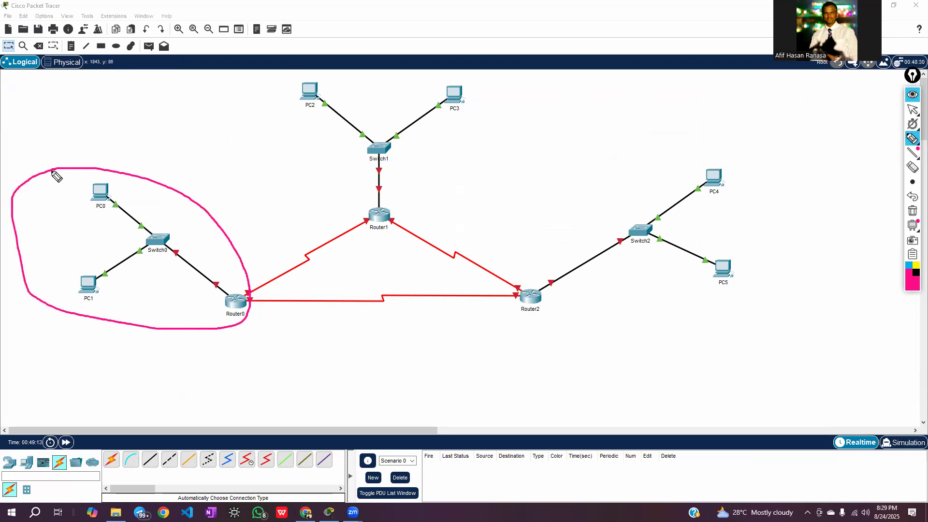
mouse_move(35, 140)
left_mouse_down()
mouse_move(47, 161)
mouse_move(100, 161)
mouse_move(136, 134)
mouse_move(139, 158)
mouse_move(173, 143)
mouse_move(174, 155)
left_mouse_up()
left_click(59, 143)
left_click(64, 140)
left_click(86, 145)
left_click(120, 139)
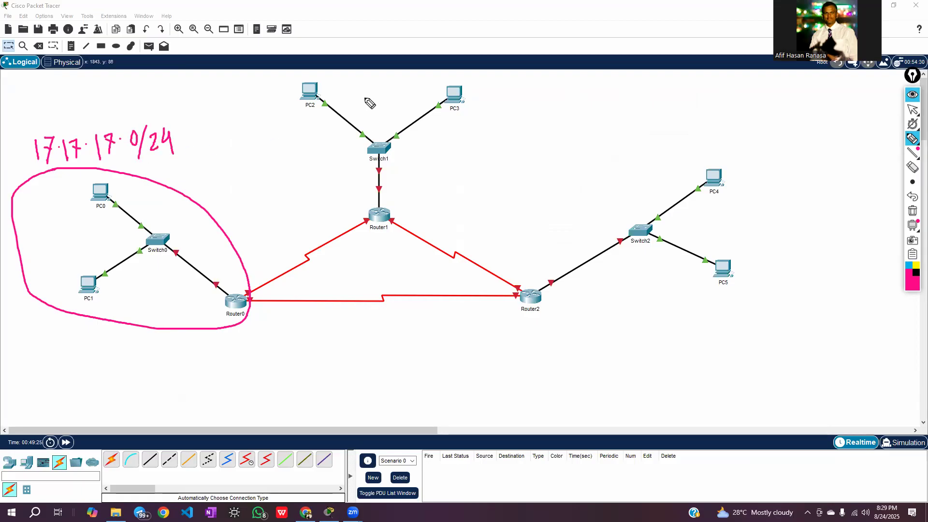
Circle the Router1 and Router2 LANs, label them 18.18.18.0/24 and 19.19.19.0/24 respectively, and hide the pen annotations
mouse_move(314, 76)
left_mouse_down()
mouse_move(296, 99)
mouse_move(333, 148)
mouse_move(357, 160)
mouse_move(364, 219)
mouse_move(428, 216)
mouse_move(499, 89)
mouse_move(314, 76)
left_mouse_up()
mouse_move(489, 108)
left_mouse_down()
mouse_move(531, 95)
mouse_move(534, 115)
mouse_move(570, 95)
mouse_move(596, 98)
mouse_move(594, 109)
mouse_move(606, 95)
mouse_move(633, 90)
mouse_move(637, 114)
mouse_move(669, 101)
mouse_move(668, 111)
left_mouse_up()
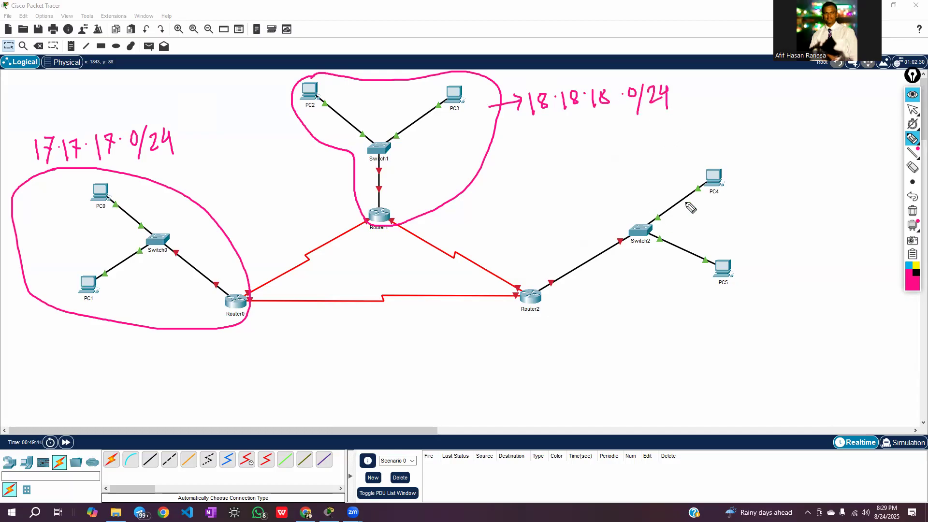
mouse_move(730, 155)
left_mouse_down()
mouse_move(515, 291)
mouse_move(703, 325)
mouse_move(790, 214)
mouse_move(746, 162)
mouse_move(728, 157)
left_mouse_up()
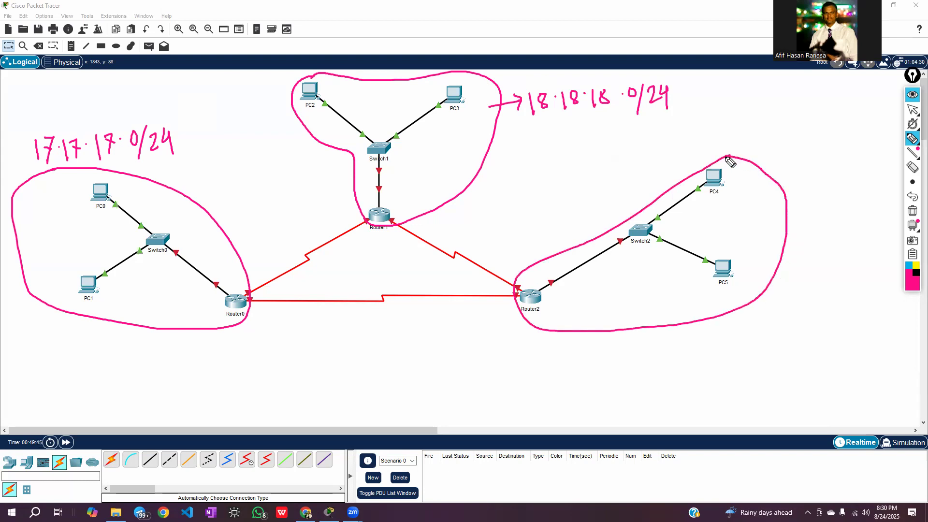
mouse_move(787, 266)
left_mouse_down()
mouse_move(786, 286)
mouse_move(808, 273)
mouse_move(816, 288)
mouse_move(832, 288)
mouse_move(842, 272)
mouse_move(853, 287)
mouse_move(859, 274)
mouse_move(864, 288)
mouse_move(877, 267)
mouse_move(876, 320)
mouse_move(902, 308)
mouse_move(900, 320)
left_mouse_up()
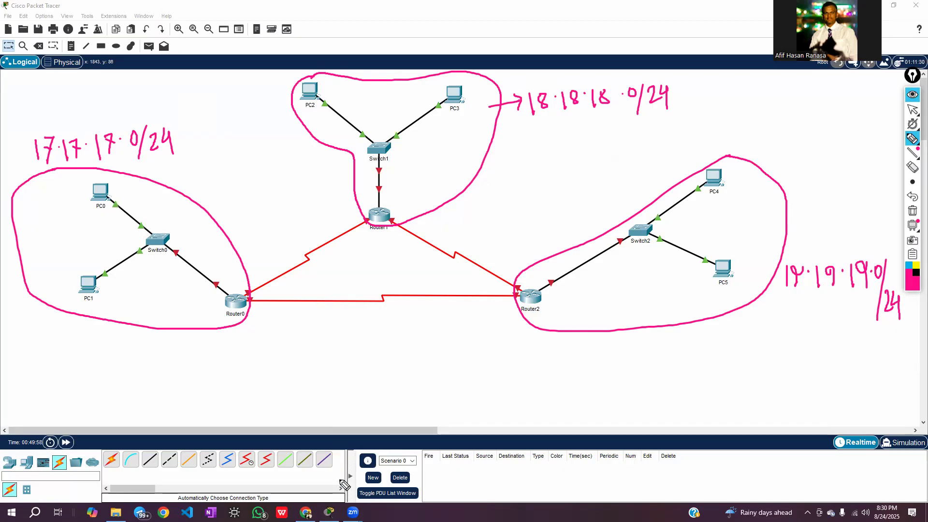
left_click(912, 95)
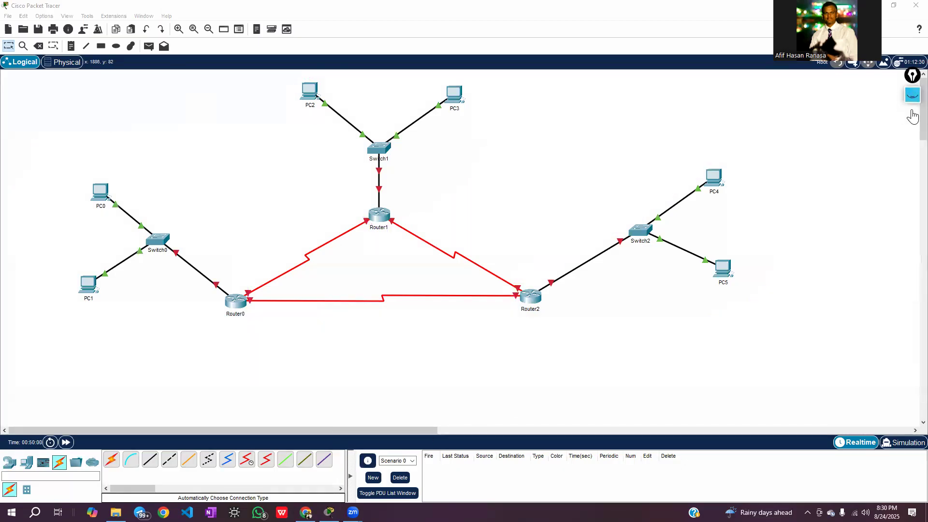
Switch to the assignment document in the browser and examine the network IPv4 addresses listed for the PCs and router-to-router links
left_click(913, 96)
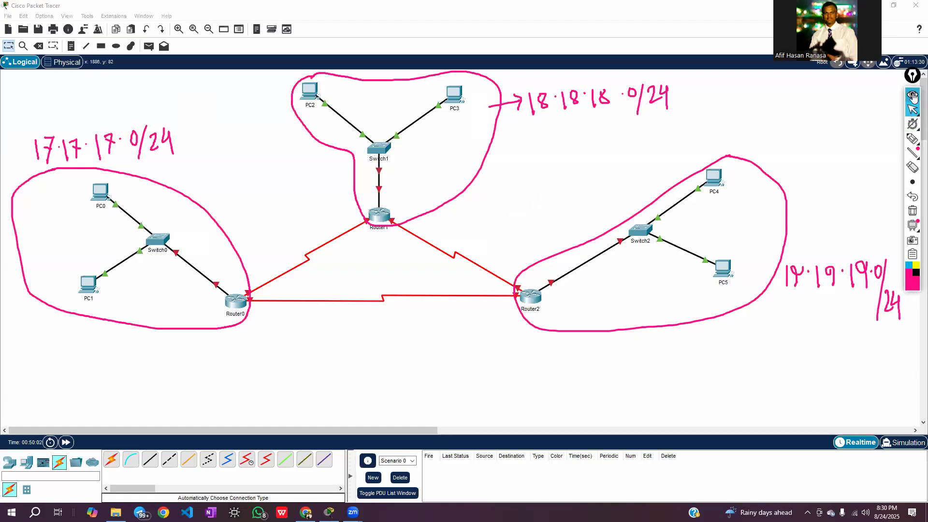
left_click(912, 95)
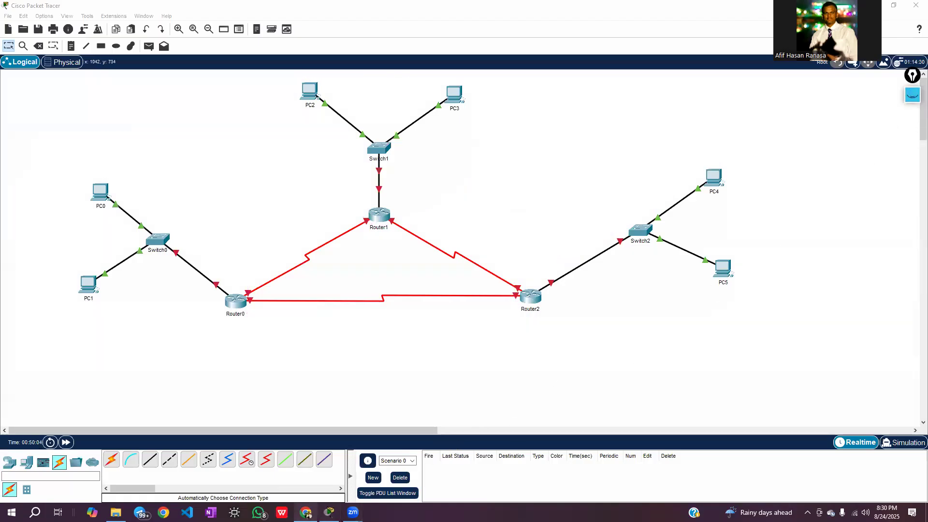
left_click(305, 512)
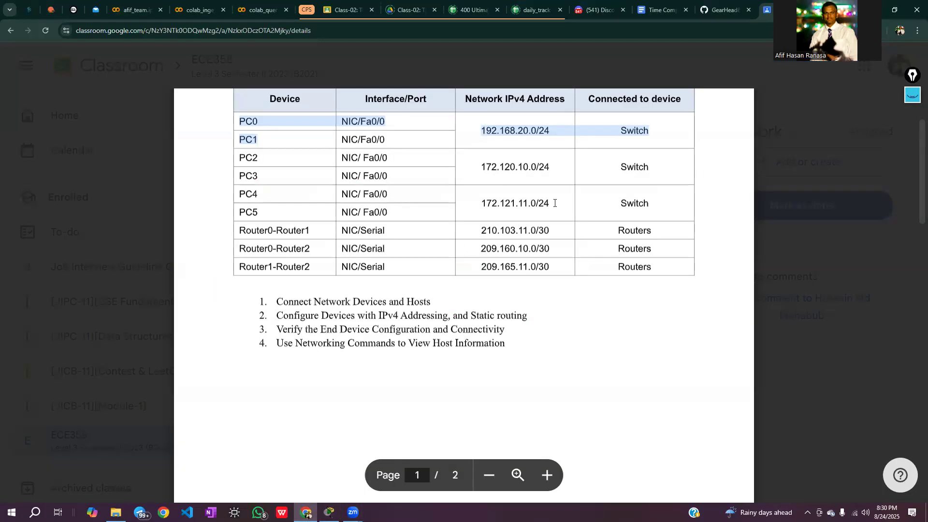
left_click_drag(554, 203, 238, 173)
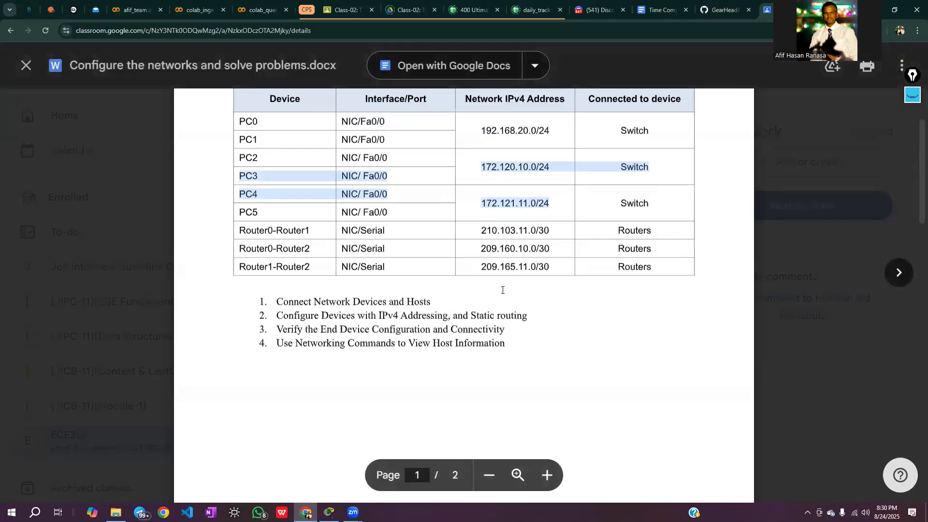
Return to Packet Tracer, show the pen annotations again, then circle Router0 and mark its three links with a blue pen
left_click(329, 512)
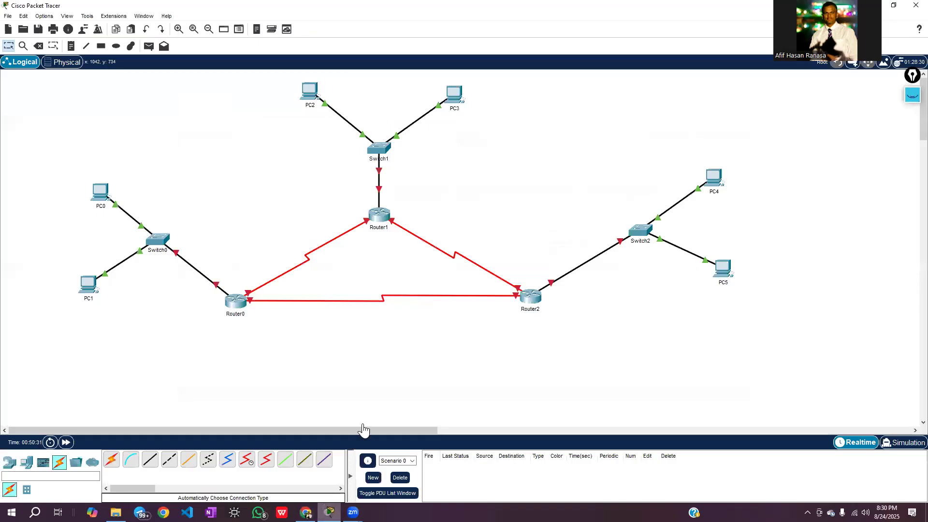
left_click(911, 95)
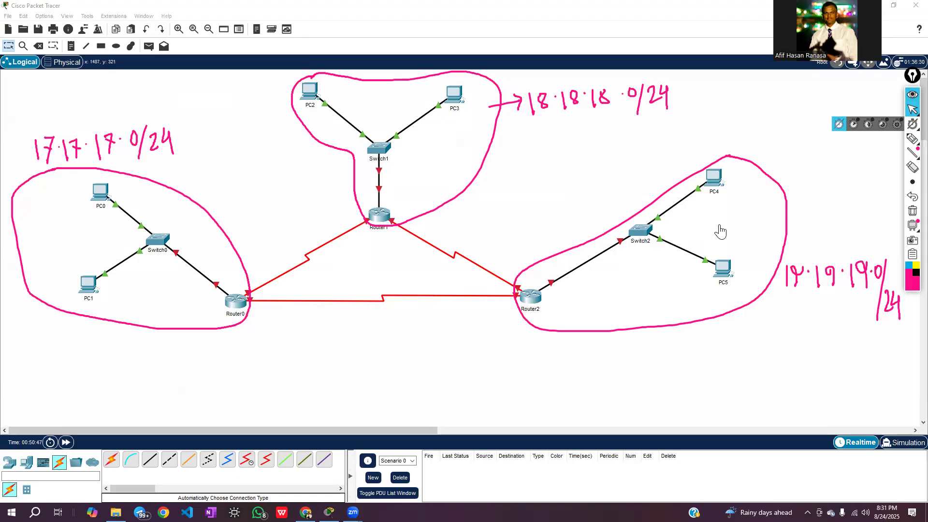
left_click(909, 266)
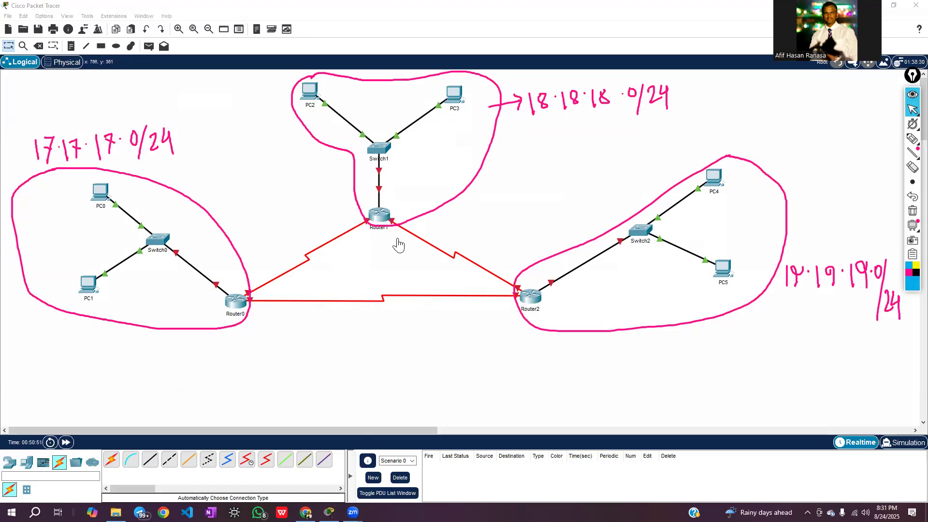
left_click(913, 140)
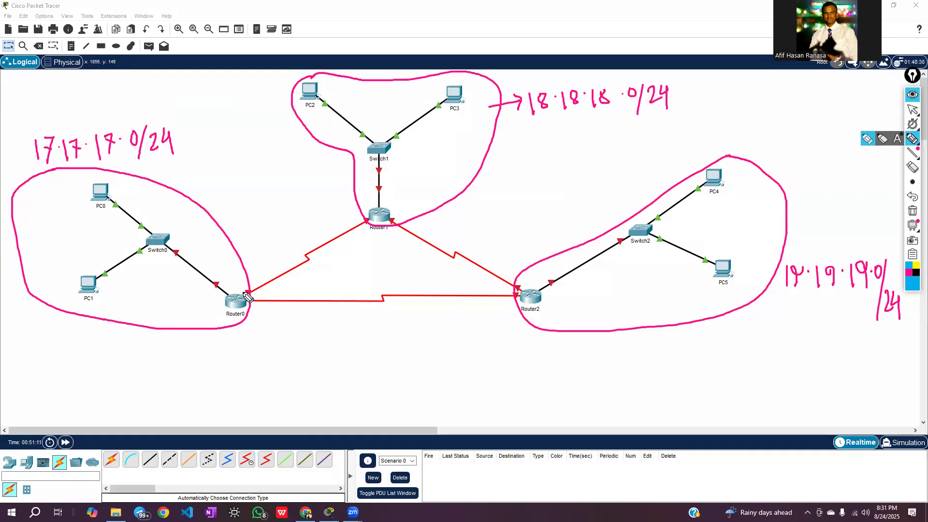
mouse_move(221, 317)
left_mouse_down()
mouse_move(249, 291)
mouse_move(224, 305)
mouse_move(231, 320)
mouse_move(185, 261)
left_mouse_up()
left_click_drag(258, 288, 317, 257)
left_click_drag(254, 301, 336, 300)
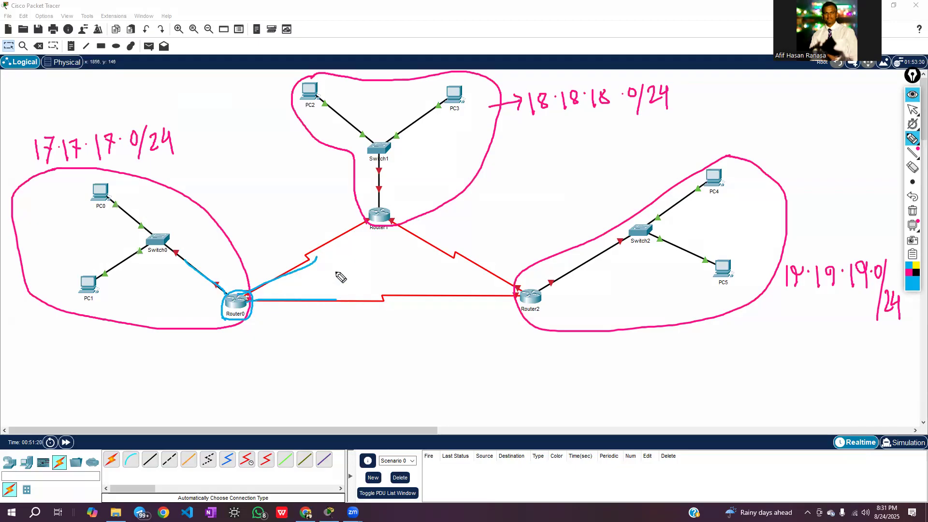
Trace the Router1–Switch1 link and the three serial links between Router0, Router1 and Router2 in blue
left_click_drag(378, 209, 378, 162)
mouse_move(365, 224)
left_mouse_down()
mouse_move(249, 295)
mouse_move(375, 225)
mouse_move(254, 295)
mouse_move(375, 226)
mouse_move(342, 255)
mouse_move(267, 285)
left_mouse_up()
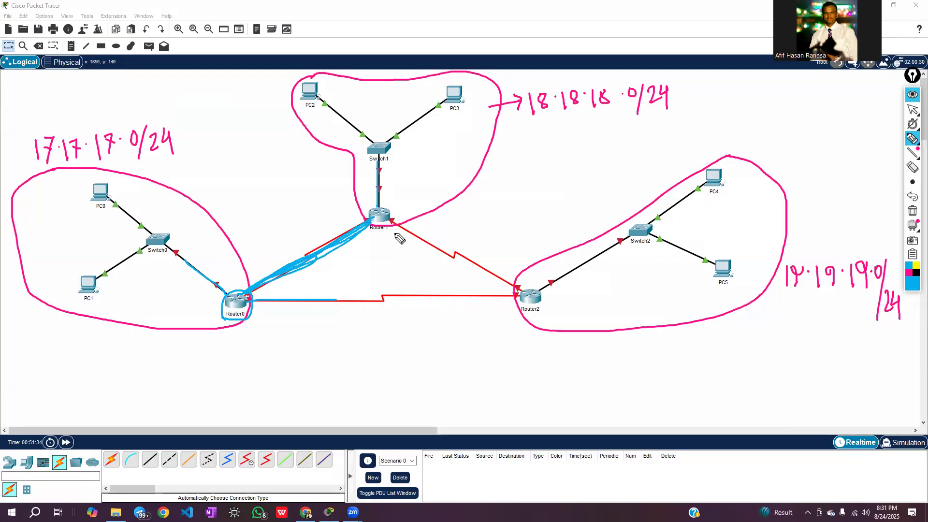
mouse_move(393, 224)
left_mouse_down()
mouse_move(521, 291)
mouse_move(390, 229)
left_mouse_up()
mouse_move(261, 304)
left_mouse_down()
mouse_move(519, 297)
mouse_move(257, 298)
left_mouse_up()
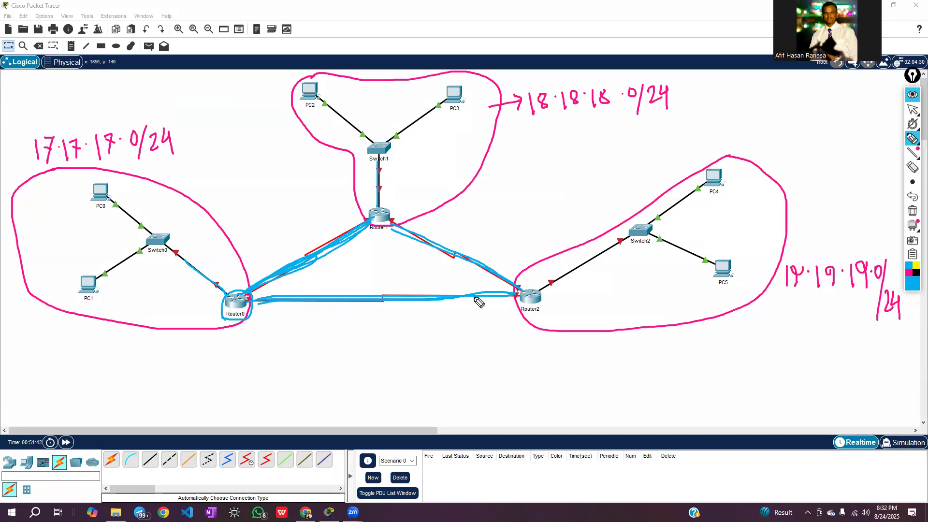
Number the Router2, Router1 and Router0 LANs 1, 2 and 3, and the Router0–Router1, Router1–Router2 and Router0–Router2 links 4, 5 and 6
mouse_move(602, 209)
left_mouse_down()
mouse_move(606, 198)
mouse_move(610, 222)
mouse_move(596, 225)
left_mouse_up()
left_click_drag(414, 159, 436, 172)
mouse_move(186, 204)
left_mouse_down()
mouse_move(203, 213)
mouse_move(190, 227)
left_mouse_up()
left_click_drag(292, 235, 298, 256)
mouse_move(445, 231)
left_mouse_down()
mouse_move(452, 249)
mouse_move(457, 227)
left_mouse_up()
left_click_drag(383, 278, 375, 289)
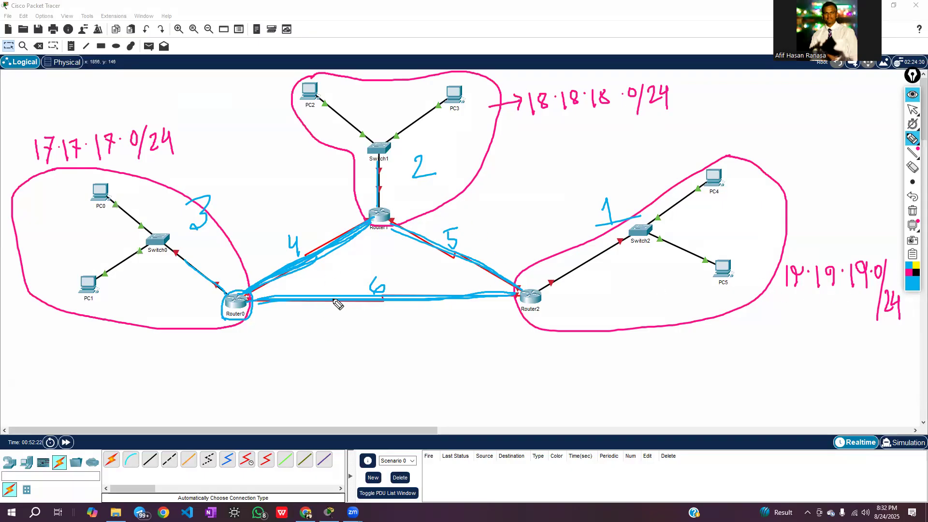
Write 20.20.20.0/30 beside the Router0–Router1 link, 21.21.21.0/30 by Router0–Router2 and 22.22.22.0/30 by Router1–Router2 with a pink pen
left_click(910, 272)
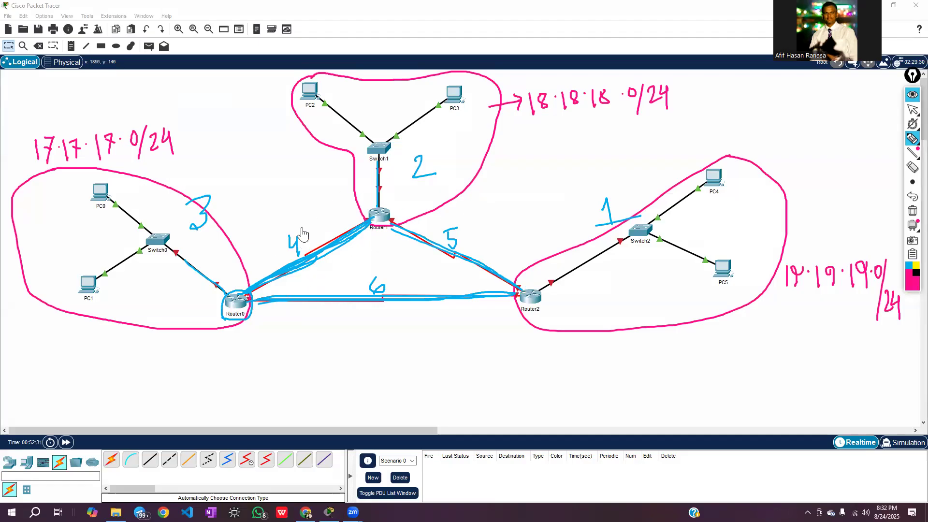
mouse_move(255, 241)
left_mouse_down()
mouse_move(267, 257)
mouse_move(272, 240)
mouse_move(282, 249)
mouse_move(298, 226)
mouse_move(315, 234)
mouse_move(333, 210)
mouse_move(325, 238)
mouse_move(349, 217)
left_mouse_up()
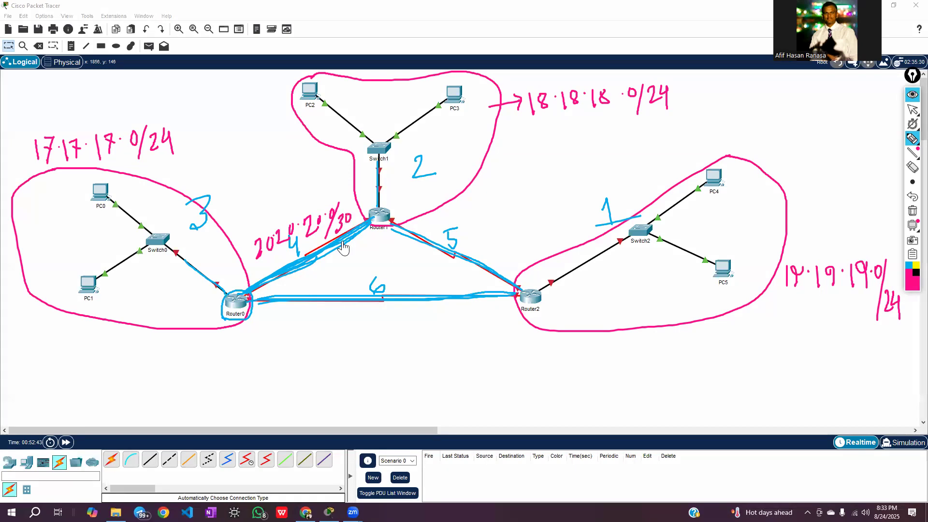
left_click_drag(149, 160, 176, 155)
mouse_move(279, 317)
left_mouse_down()
mouse_move(295, 330)
mouse_move(340, 330)
mouse_move(367, 315)
mouse_move(367, 341)
mouse_move(402, 314)
left_mouse_up()
left_click(303, 319)
left_click(323, 319)
left_click(352, 317)
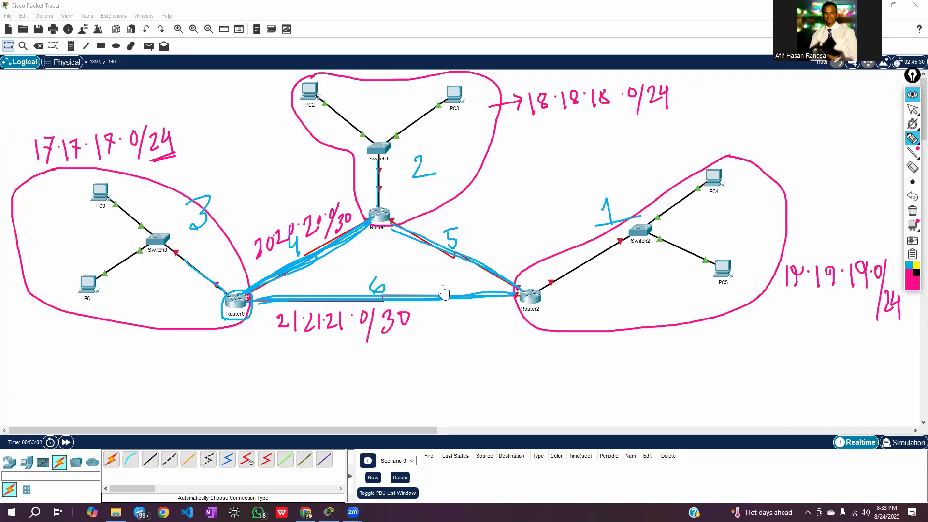
mouse_move(464, 232)
left_mouse_down()
mouse_move(483, 242)
mouse_move(486, 233)
mouse_move(527, 224)
mouse_move(538, 207)
mouse_move(551, 221)
mouse_move(567, 205)
mouse_move(561, 222)
mouse_move(575, 194)
left_mouse_up()
left_click_drag(293, 239, 297, 256)
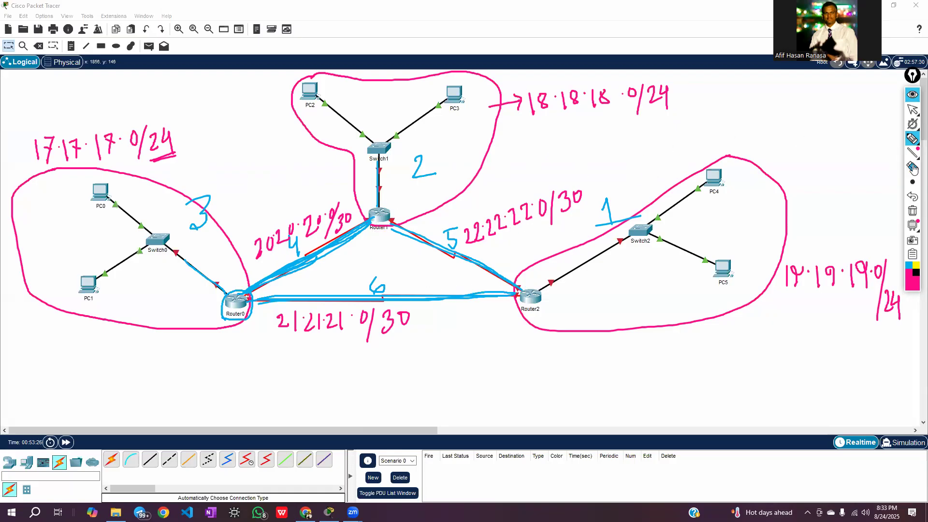
Erase all pen annotations, return to the normal pointer and shift PC0 slightly away from Switch0
left_click(912, 210)
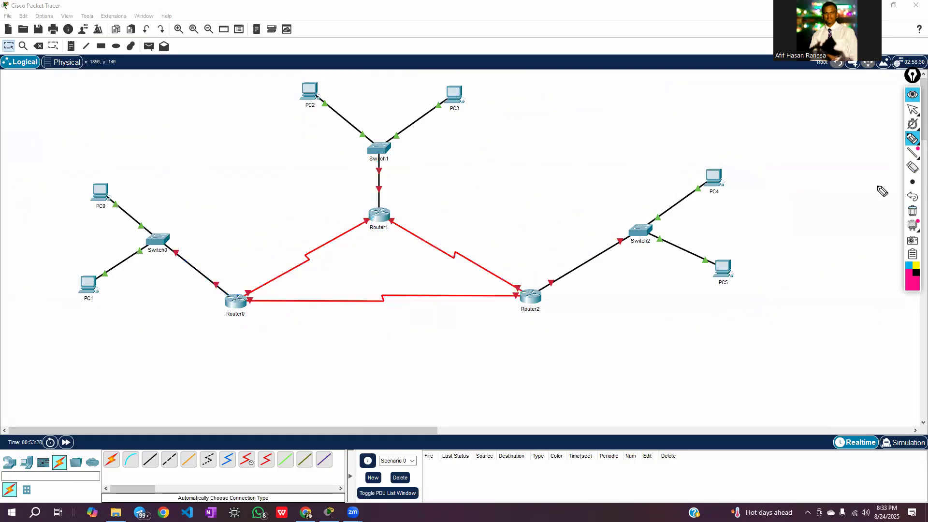
left_click(910, 111)
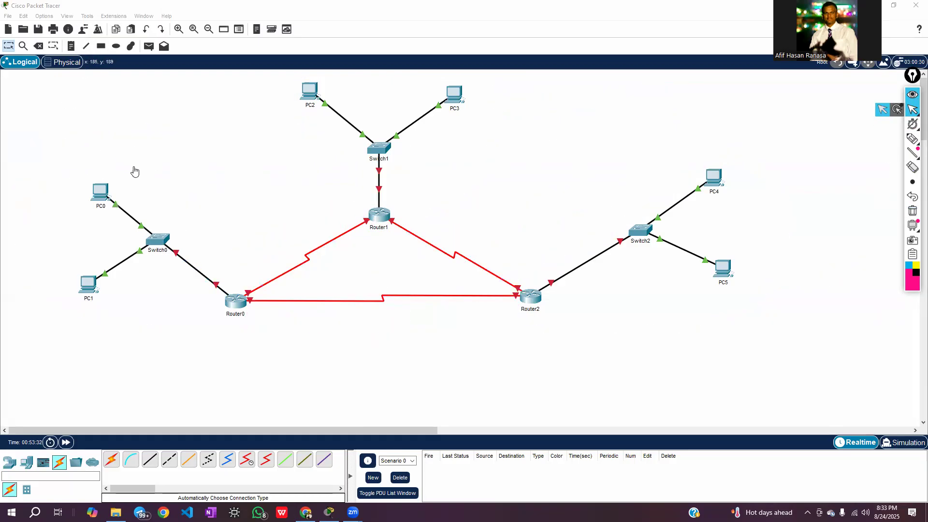
left_click_drag(102, 195, 86, 199)
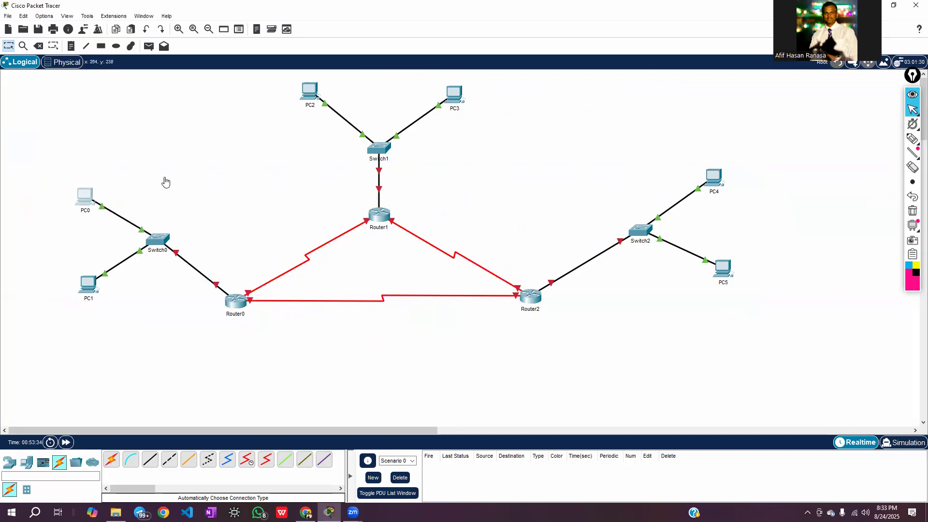
Place network notes for the three LANs: 17.17.17.0/24 above PC0, 18.18.18.0/24 beside PC3 and 19.19.19.0/24 below Switch2
left_click(71, 47)
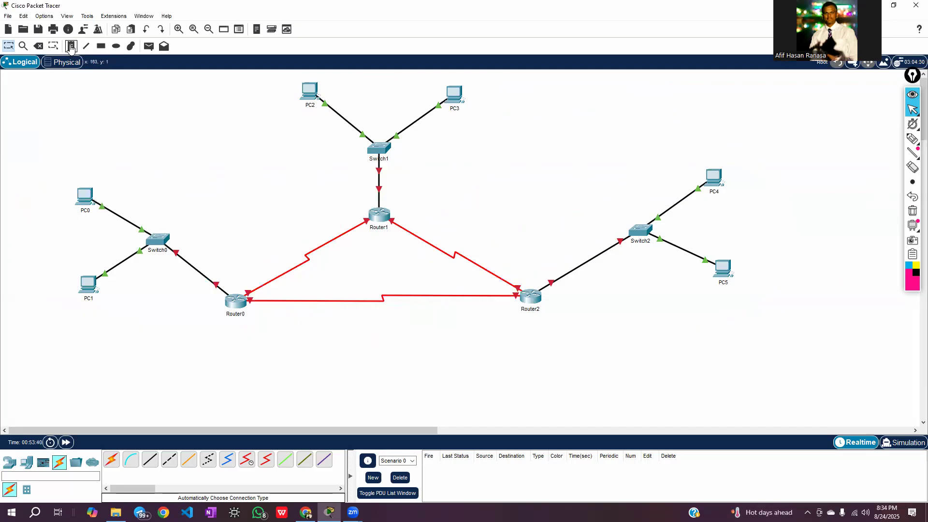
left_click(79, 161)
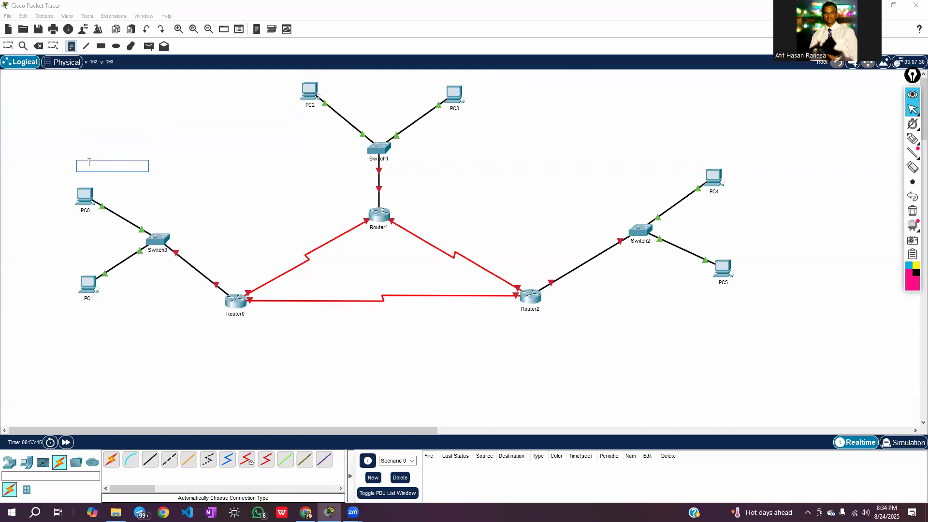
type("17.17.17.0/24")
left_click(491, 114)
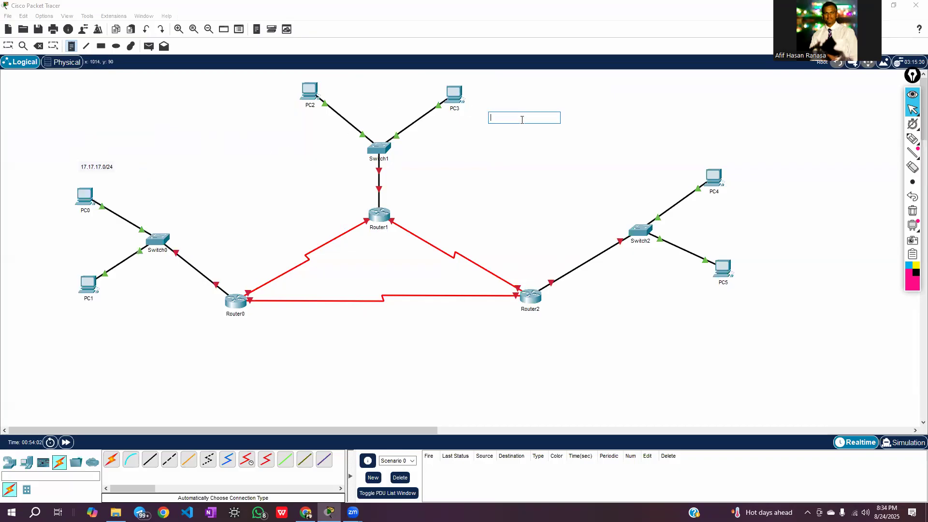
type("18.18.18.0/24")
left_click(540, 191)
left_click(638, 307)
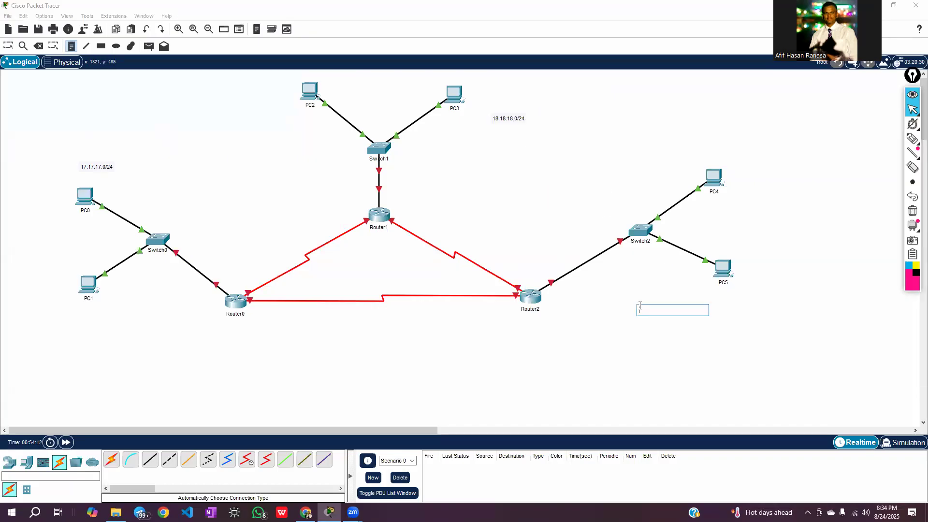
type("19.19.19.0/24")
left_click(689, 336)
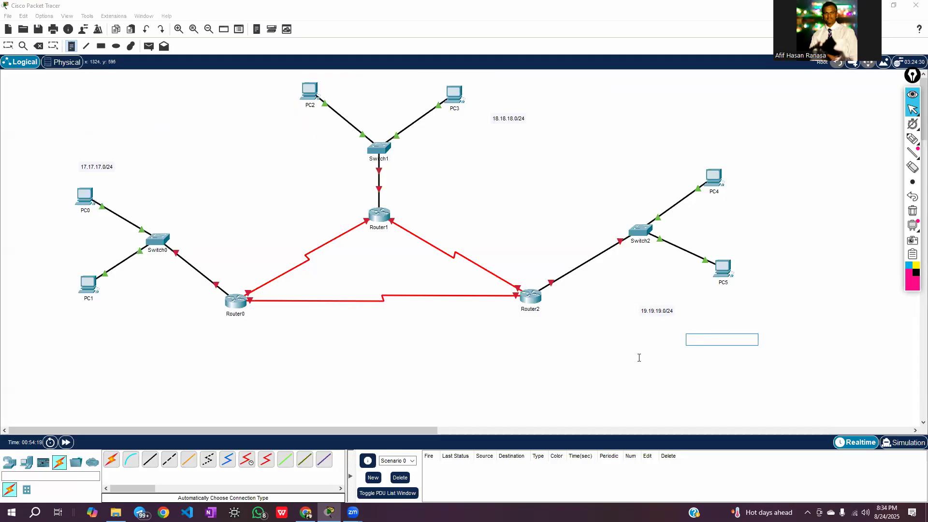
Place notes 20.20.20.0/30 at the Router0–Router1 link, 21.21.21.0/30 at Router0–Router2 and 22.22.22.0/30 at Router1–Router2
left_click(276, 245)
type("20.20.20.0/30")
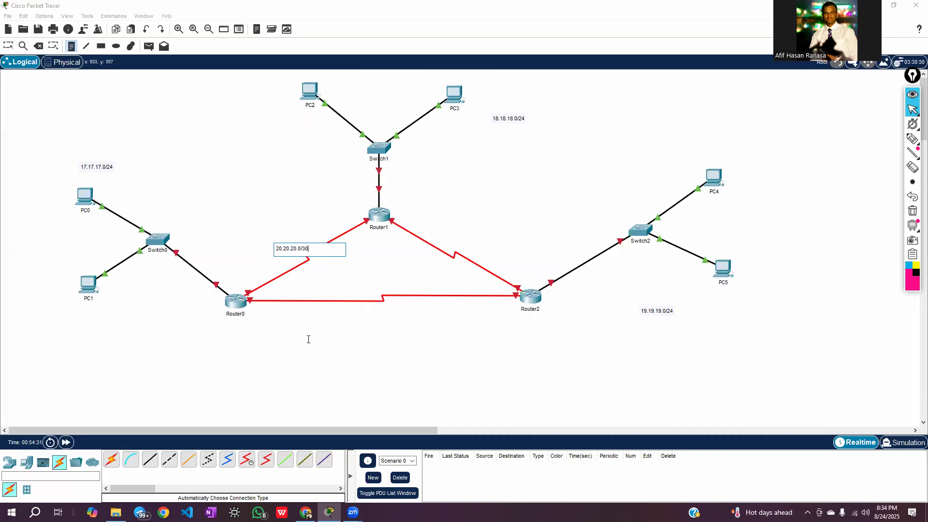
left_click(339, 323)
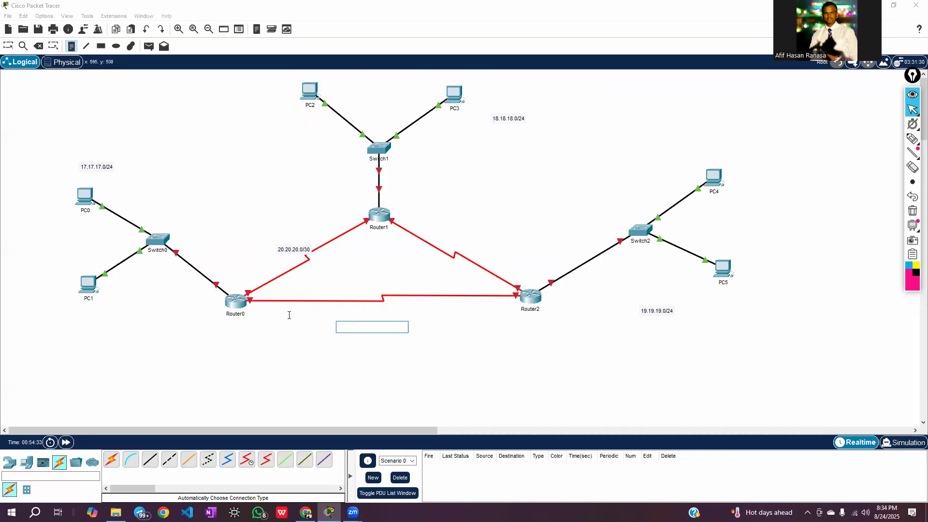
type("21.21.21.0/30")
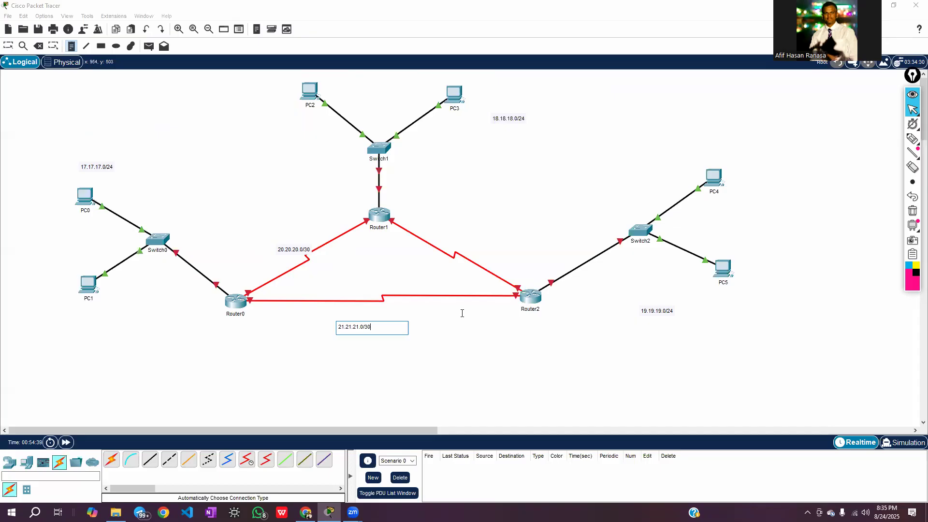
left_click(454, 232)
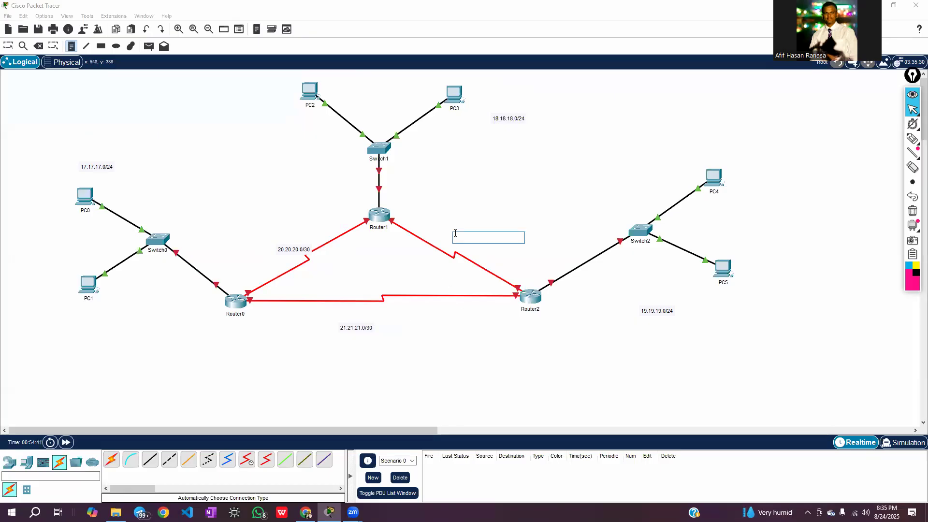
type("2")
Reposition the three /30 notes so each sits neatly beside its router-to-router link
left_click(10, 46)
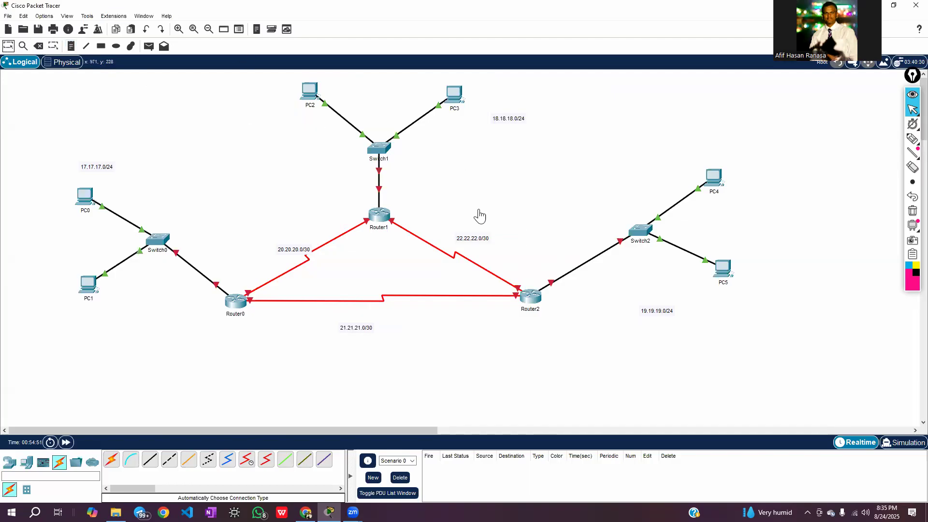
left_click_drag(480, 245, 473, 248)
left_click_drag(297, 250, 286, 246)
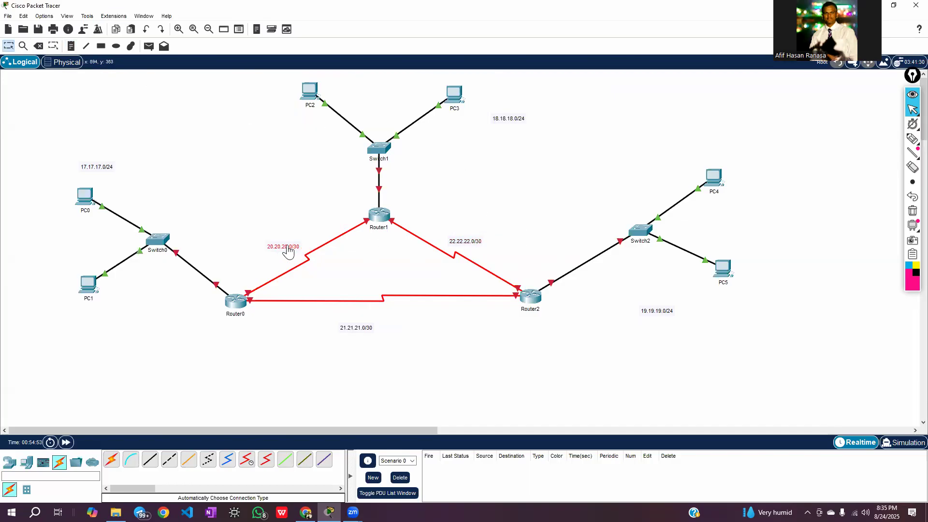
left_click_drag(362, 324, 386, 316)
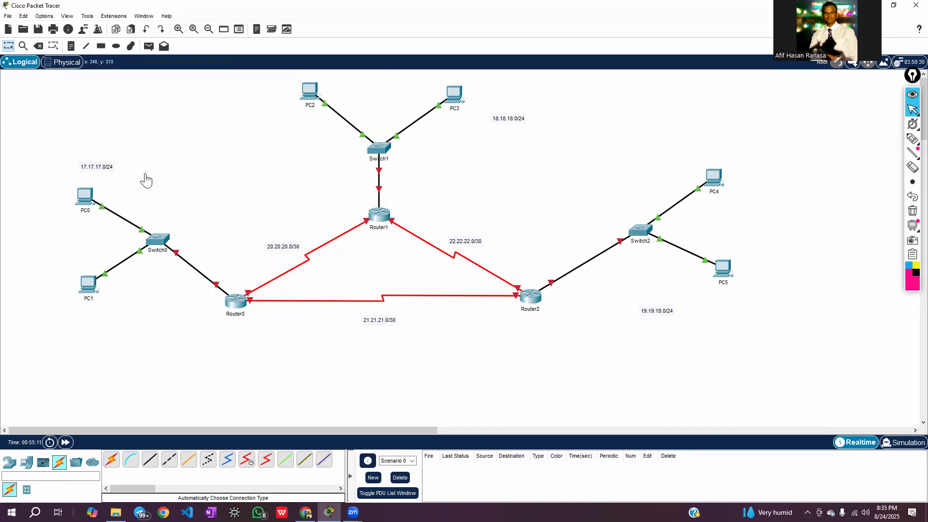
Draw a spring-green filled rectangle with a black outline around the 17.17.17.0/24 LAN, including Router0
left_click(101, 46)
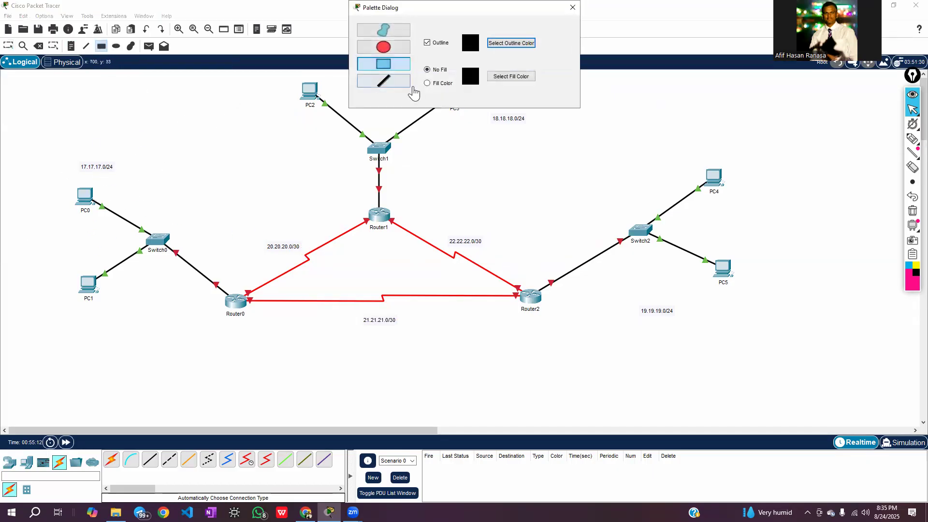
left_click(427, 83)
left_click(517, 77)
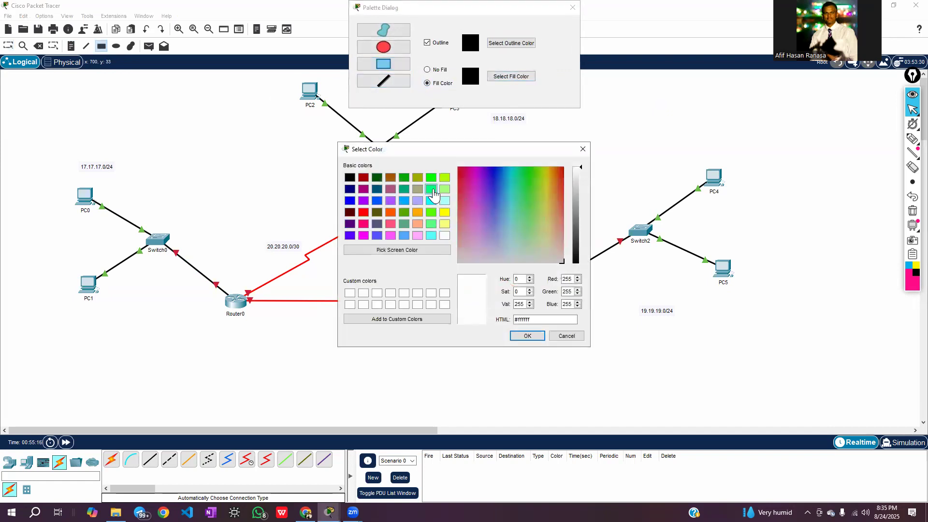
left_click(430, 189)
left_click(527, 335)
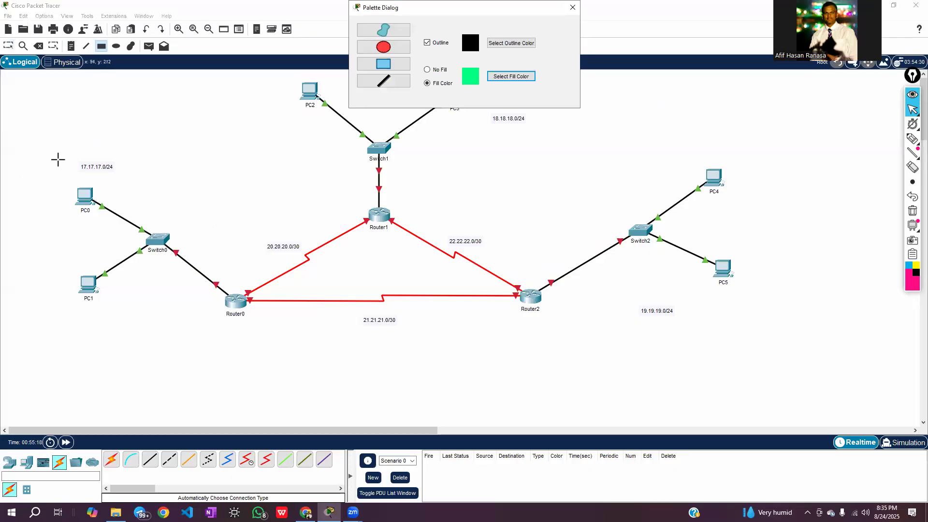
left_click_drag(47, 149, 244, 348)
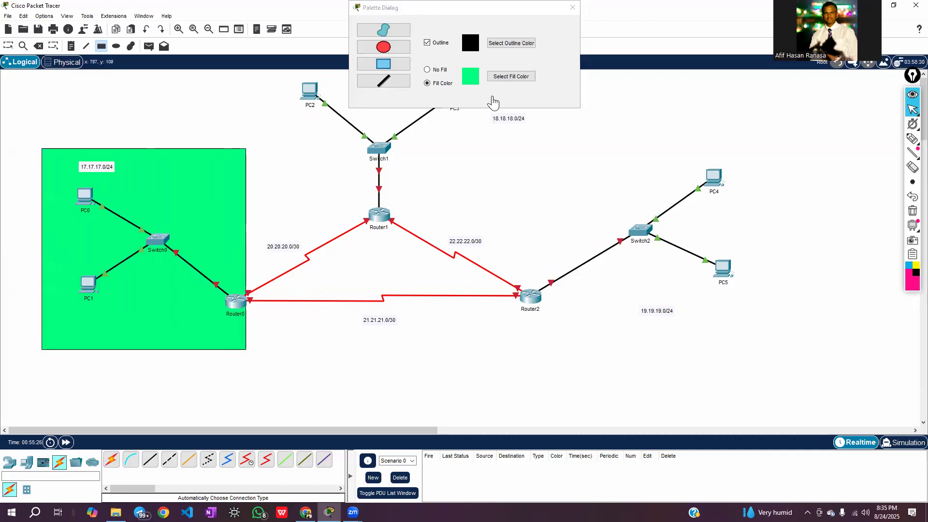
Draw a red filled rectangle around the 19.19.19.0/24 LAN, including Router2
left_click(513, 77)
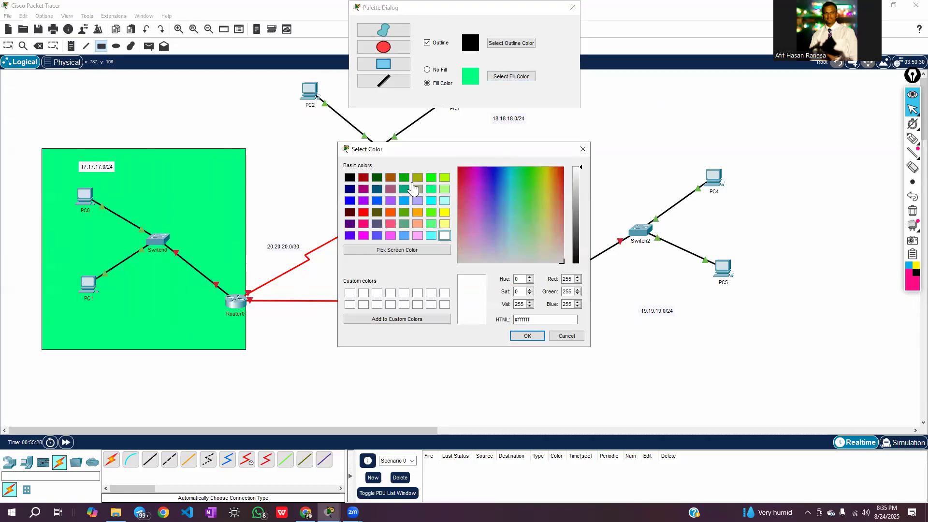
left_click(363, 212)
left_click(527, 336)
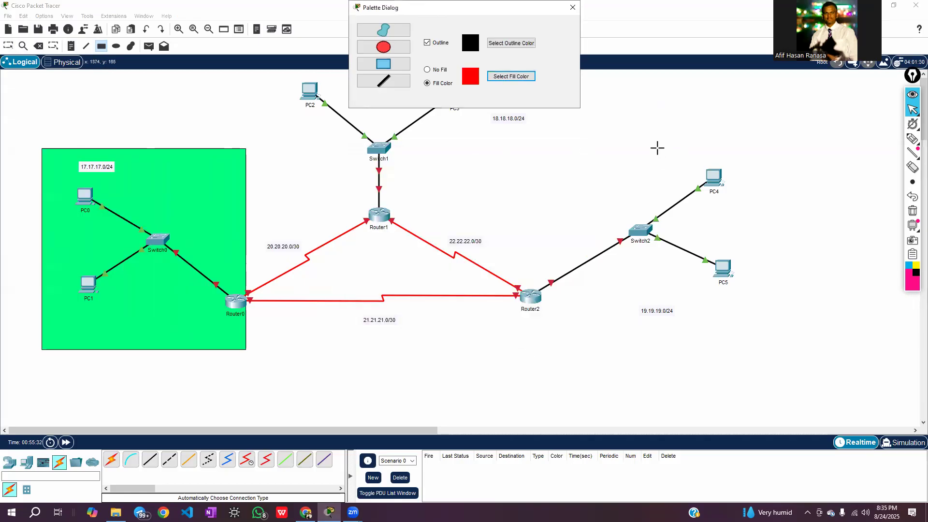
left_click_drag(518, 148, 770, 347)
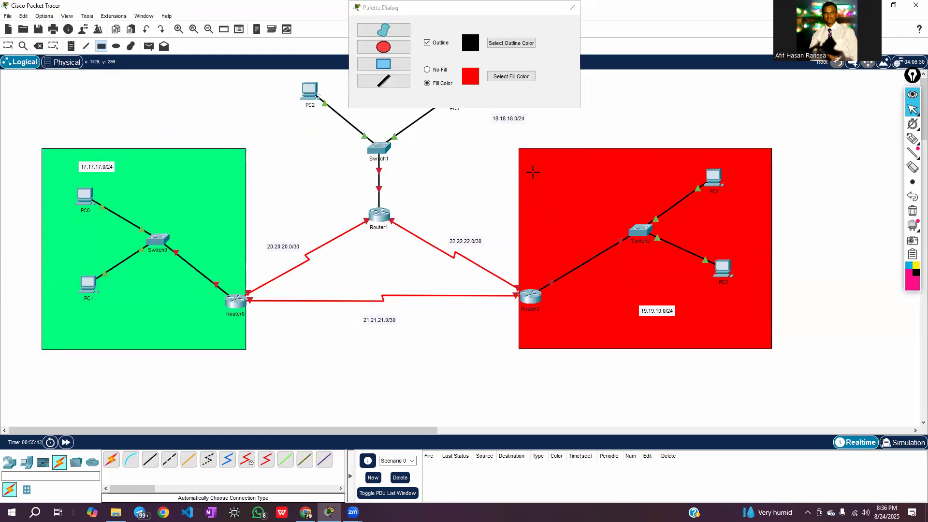
Delete the red rectangle around the 19.19.19.0/24 LAN
left_click(38, 46)
left_click(591, 196)
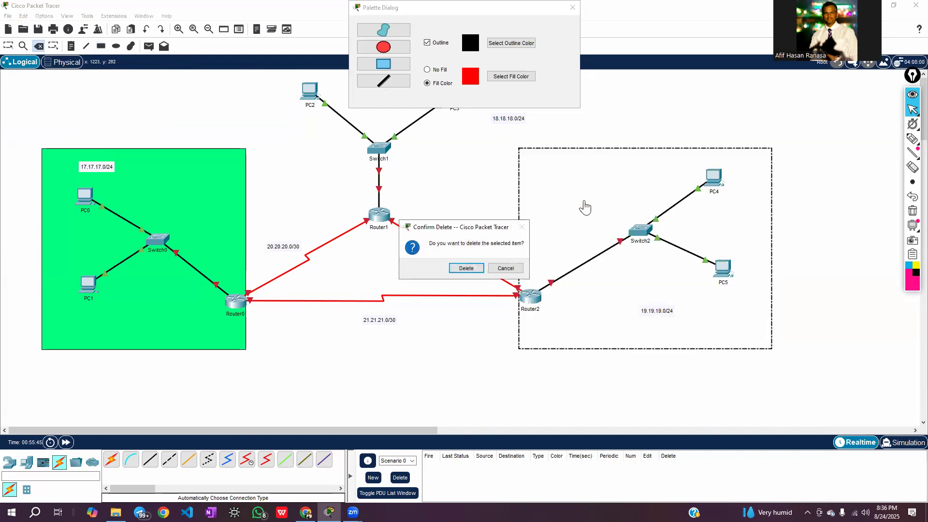
left_click(466, 268)
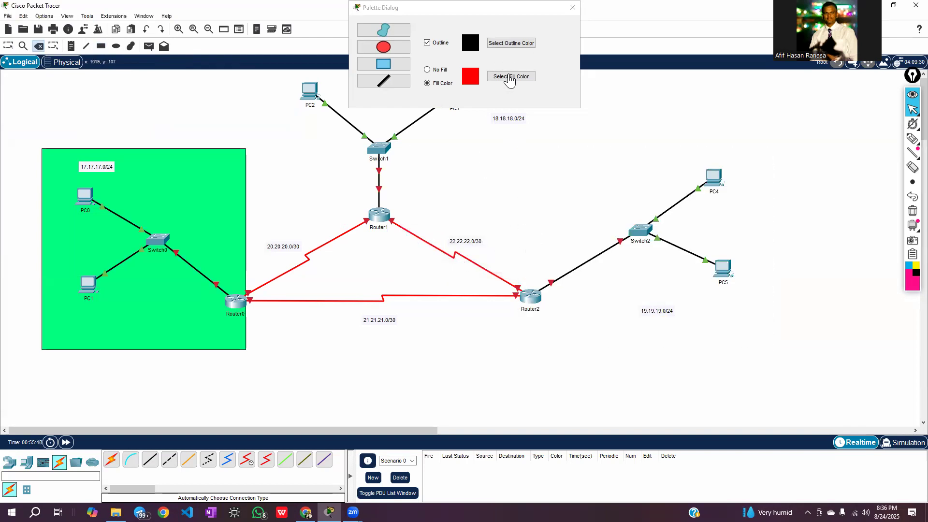
Draw a bright lime-green filled rectangle around the 19.19.19.0/24 LAN, including Router2
left_click(509, 77)
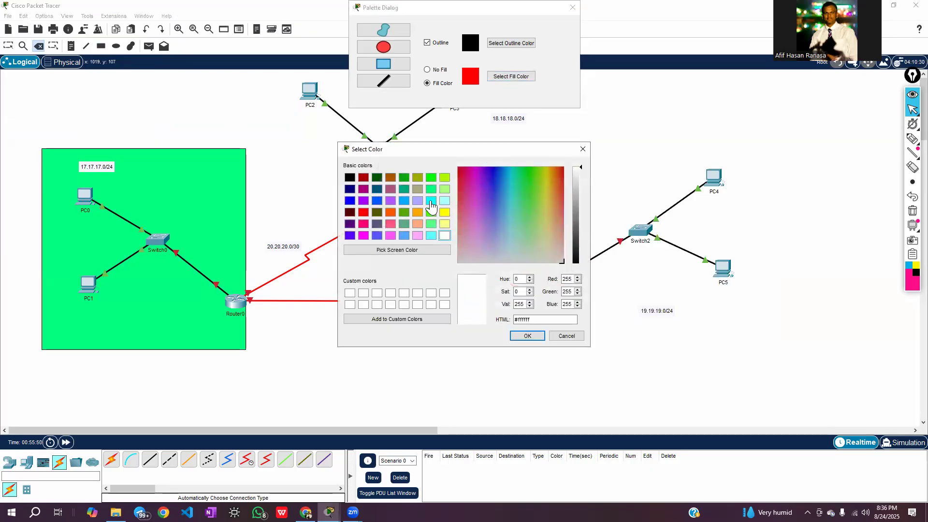
left_click(431, 201)
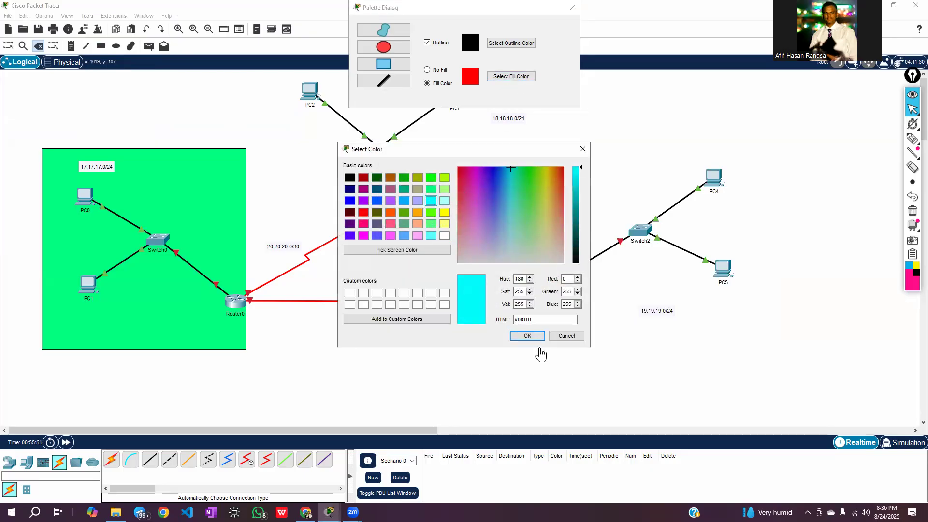
left_click(431, 213)
left_click(523, 336)
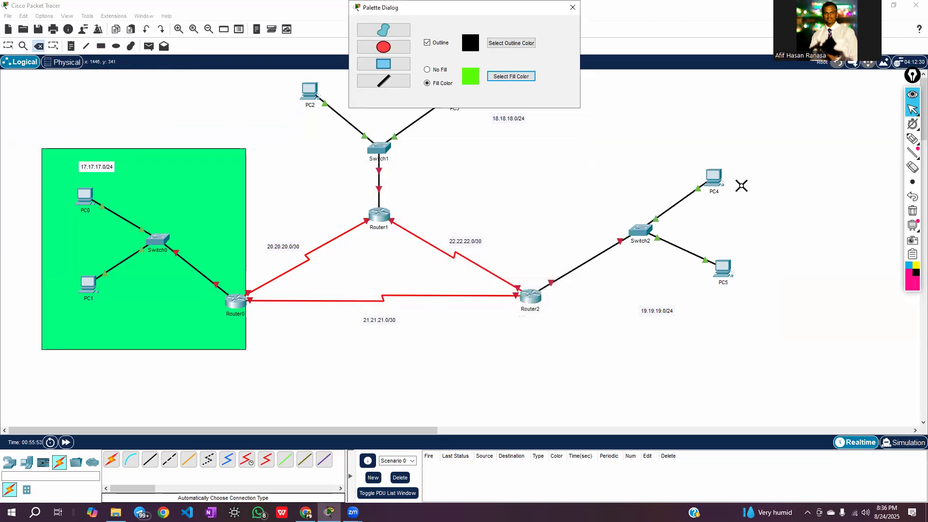
left_click(546, 236)
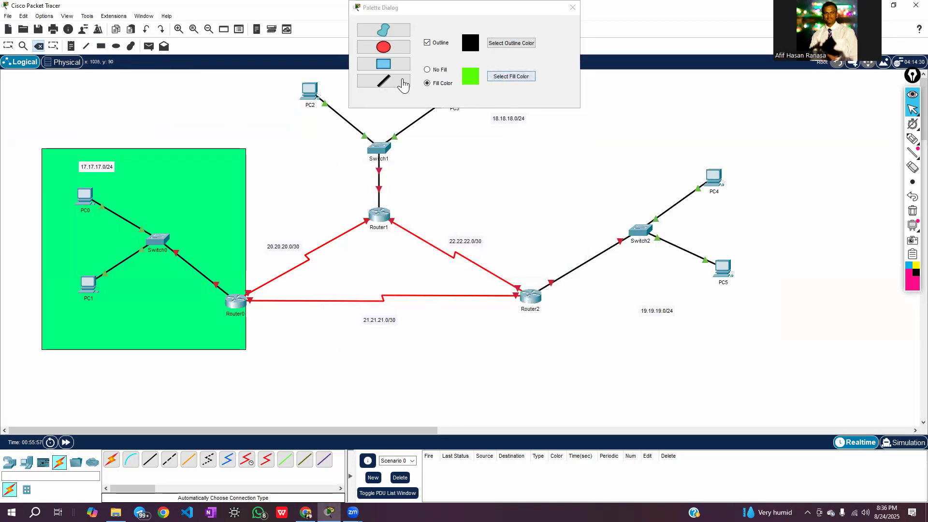
left_click(8, 46)
left_click(101, 47)
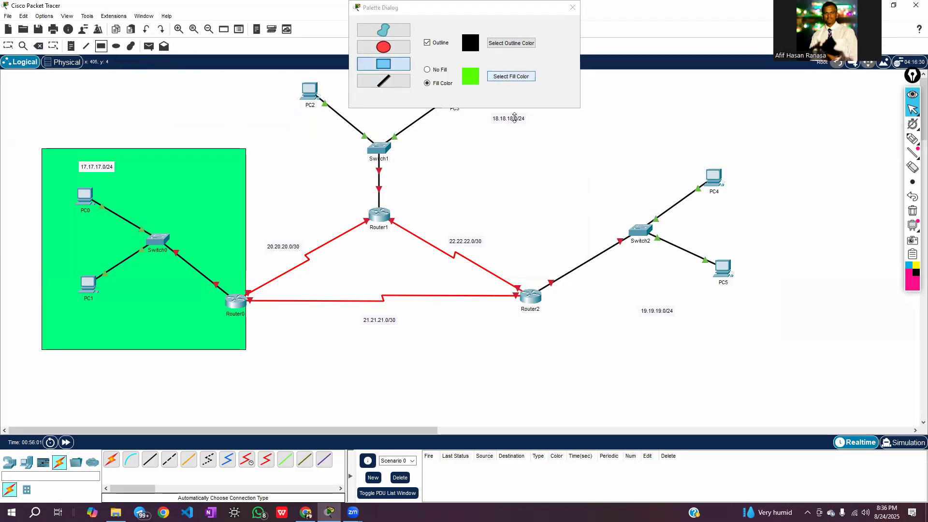
left_click_drag(518, 153, 771, 357)
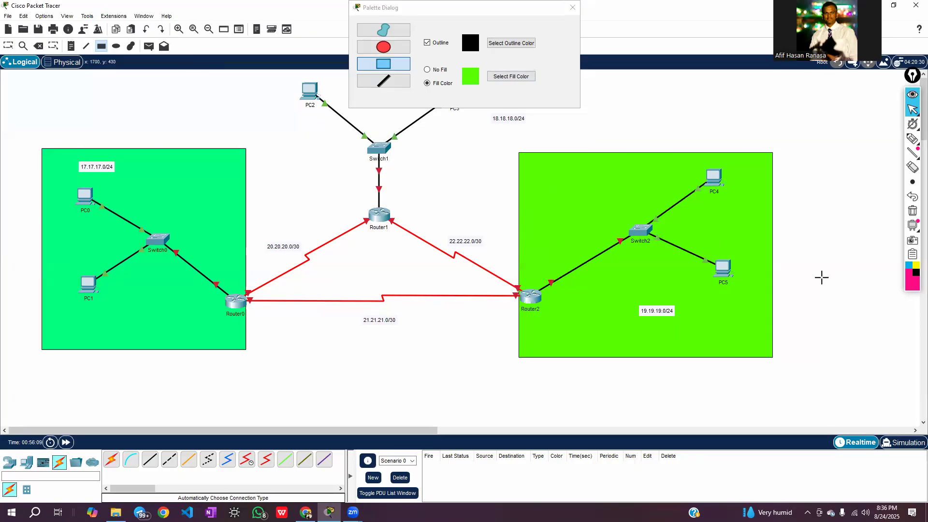
Draw a light cyan (#55ffff) filled rectangle with a black outline around PC2, PC3 and Switch1, and close the drawing palette
left_click(505, 77)
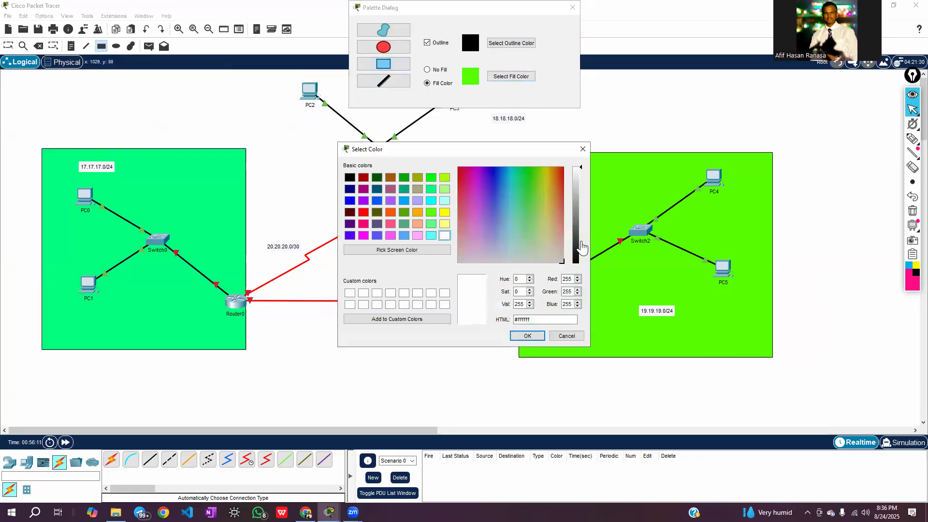
left_click(431, 235)
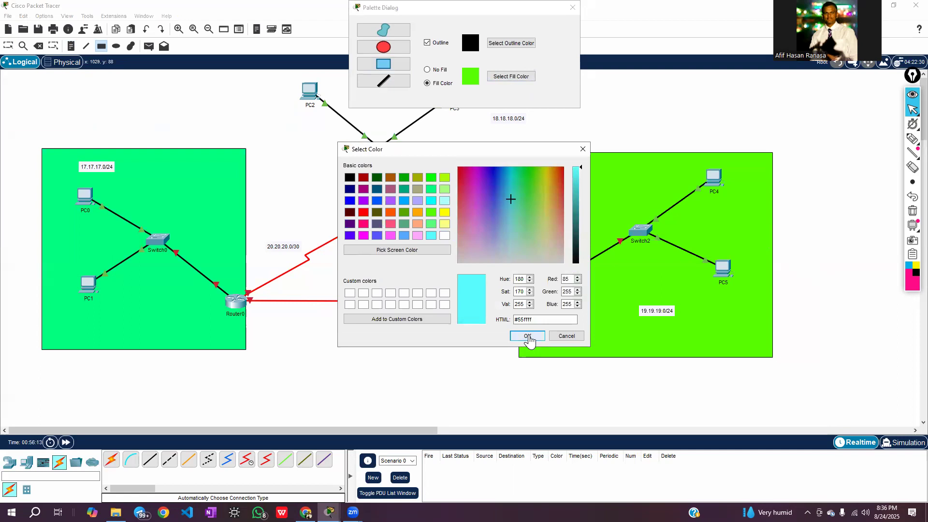
left_click(527, 337)
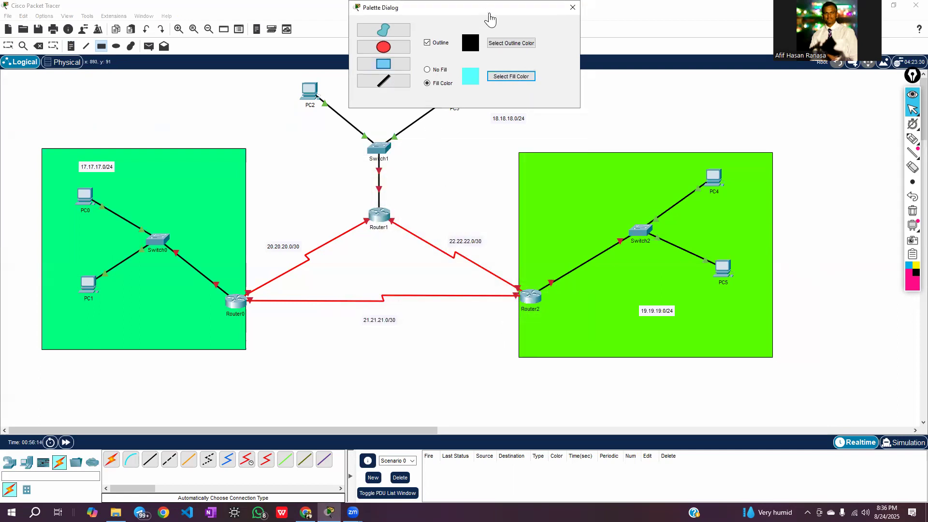
left_click_drag(490, 18, 728, 19)
left_click_drag(253, 75, 503, 192)
left_click(807, 9)
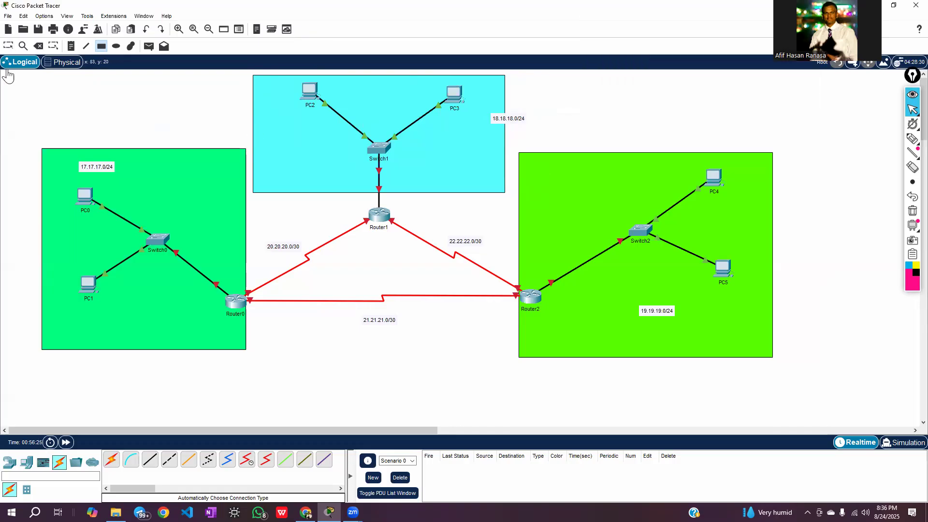
Move the 18.18.18.0/24 label inside the cyan rectangle and nudge the 20.20.20.0/30 and 21.21.21.0/30 labels closer to their links
left_click(8, 46)
left_click_drag(497, 122, 459, 144)
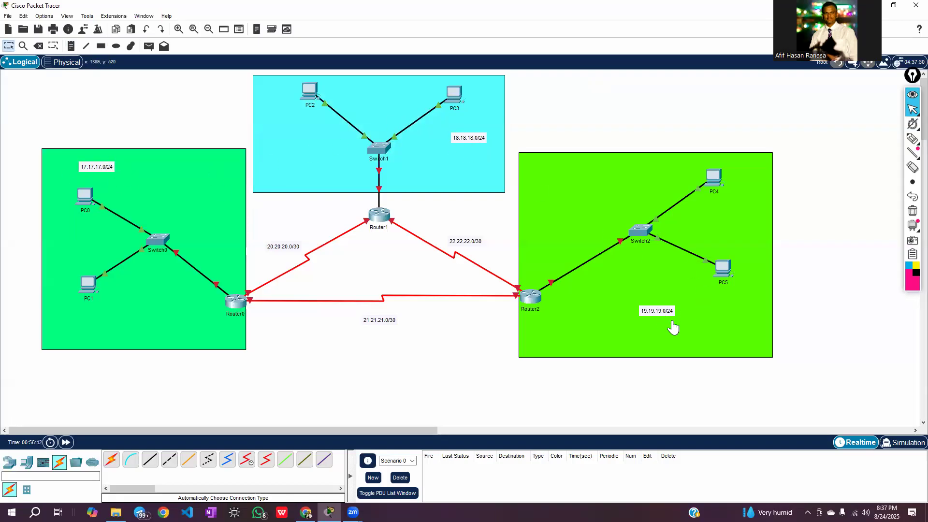
left_click_drag(284, 253, 287, 255)
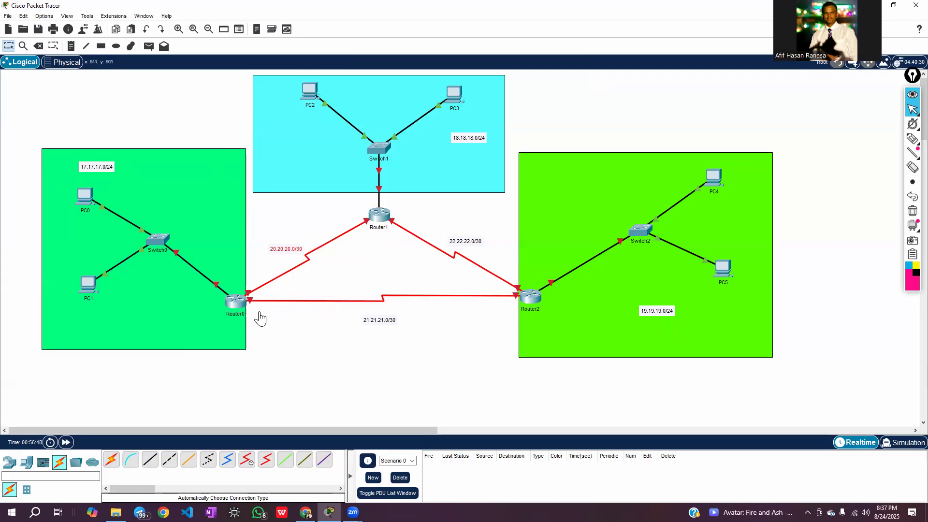
left_click_drag(381, 323, 382, 314)
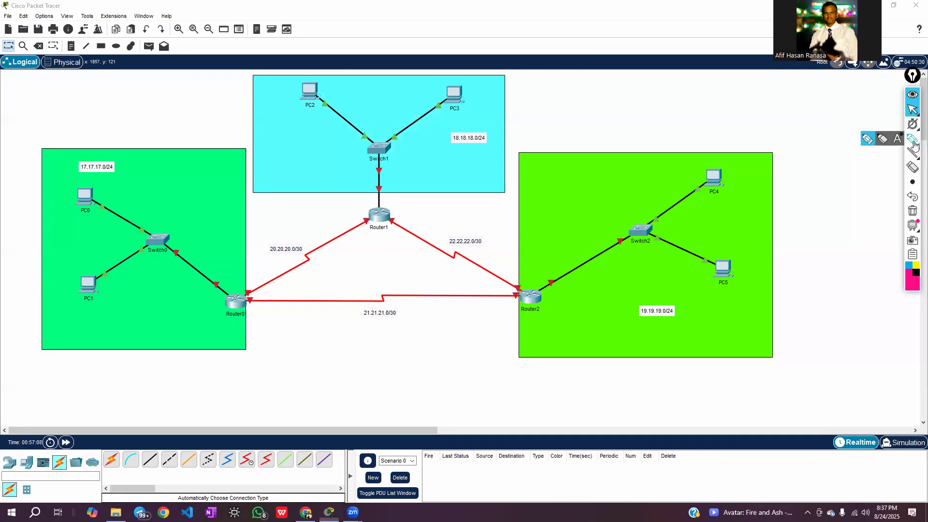
Handwrite an underlined "IPV4", the number 32 and "(32-24) →" with the annotation pen below the topology
left_click(913, 143)
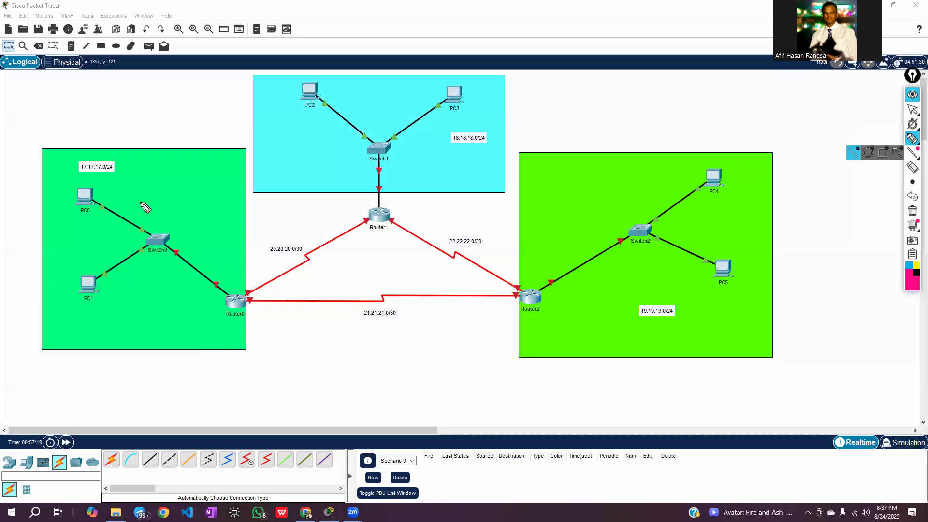
mouse_move(212, 375)
left_mouse_down()
mouse_move(214, 391)
mouse_move(221, 379)
mouse_move(249, 401)
mouse_move(275, 395)
left_mouse_up()
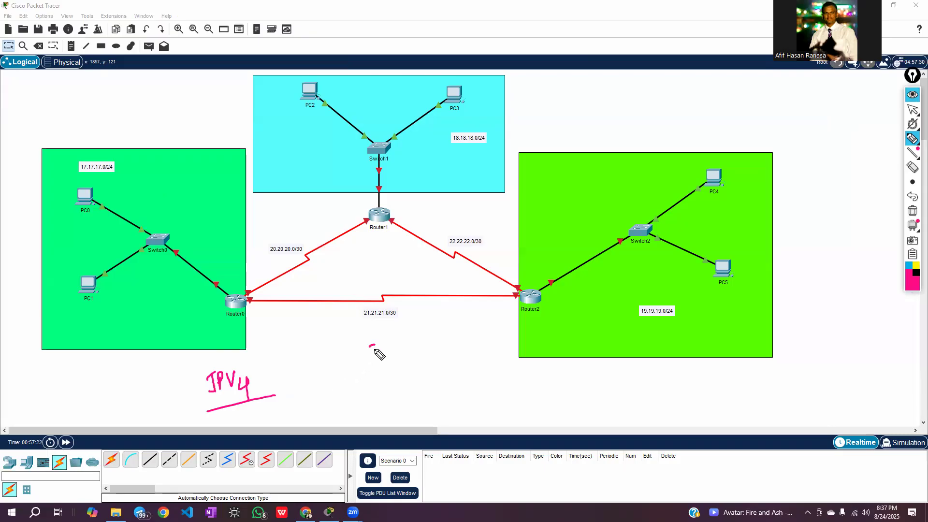
left_click_drag(392, 344, 403, 356)
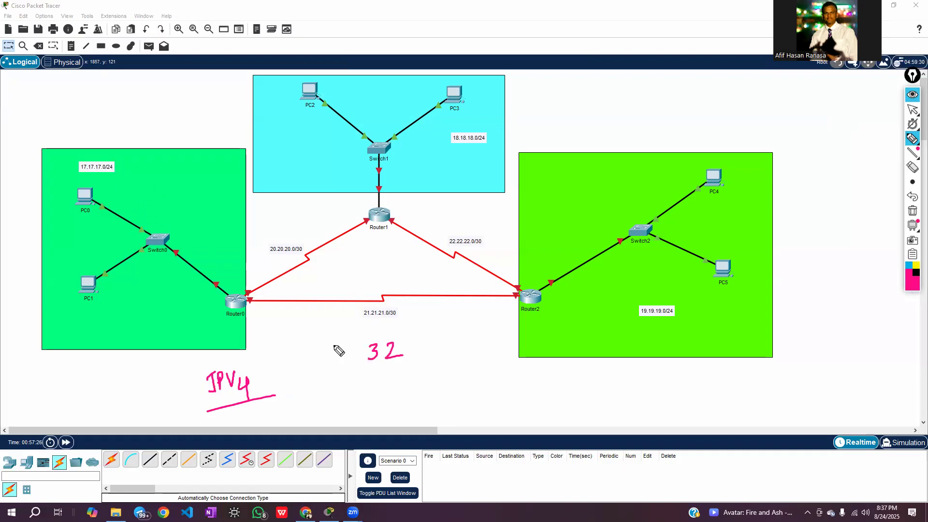
mouse_move(347, 386)
left_mouse_down()
mouse_move(372, 404)
mouse_move(416, 390)
mouse_move(412, 396)
left_mouse_up()
left_click(363, 378)
mouse_move(293, 394)
left_mouse_down()
mouse_move(309, 392)
mouse_move(320, 407)
mouse_move(341, 392)
mouse_move(314, 424)
left_mouse_up()
left_click_drag(367, 372, 375, 416)
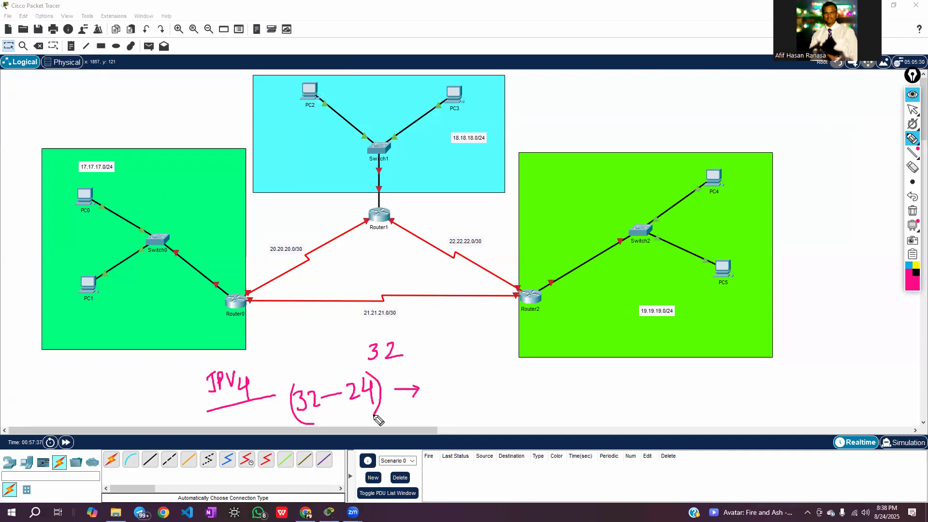
Handwrite a circled 8 as the host bits, followed by "2^8 → 256", beside the (32-24) calculation
mouse_move(456, 379)
left_mouse_down()
mouse_move(453, 410)
mouse_move(472, 377)
mouse_move(454, 377)
left_mouse_up()
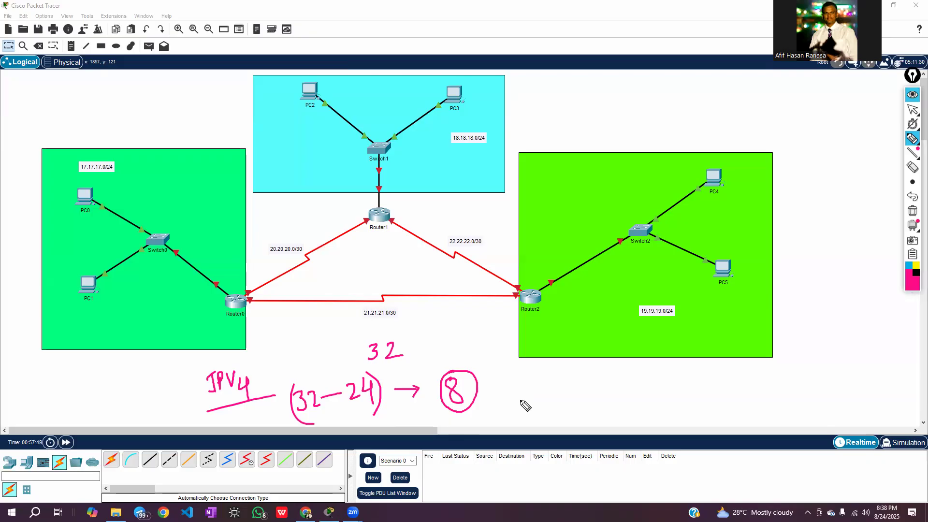
mouse_move(525, 400)
left_mouse_down()
mouse_move(522, 413)
mouse_move(533, 412)
left_mouse_up()
left_click_drag(532, 377, 560, 396)
mouse_move(555, 391)
left_mouse_down()
mouse_move(556, 402)
mouse_move(616, 393)
left_mouse_up()
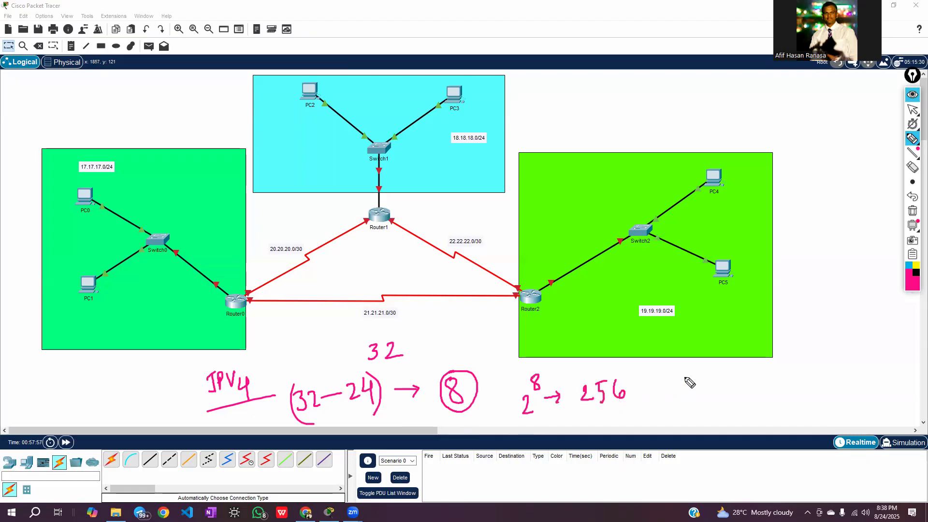
Handwrite an underlined ".0" and a circled 255 beside the 256, and clear all pen annotations
left_click_drag(681, 382, 687, 382)
mouse_move(708, 374)
left_mouse_down()
mouse_move(700, 379)
mouse_move(711, 383)
mouse_move(706, 373)
left_mouse_up()
left_click_drag(696, 395, 718, 388)
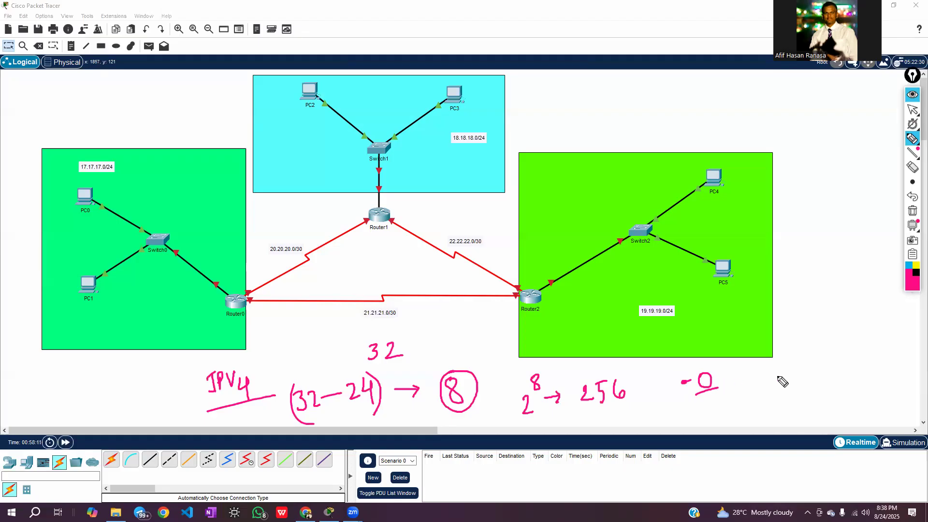
mouse_move(775, 372)
left_mouse_down()
mouse_move(786, 385)
mouse_move(799, 365)
left_mouse_up()
mouse_move(804, 366)
left_mouse_down()
mouse_move(807, 381)
mouse_move(813, 361)
left_mouse_up()
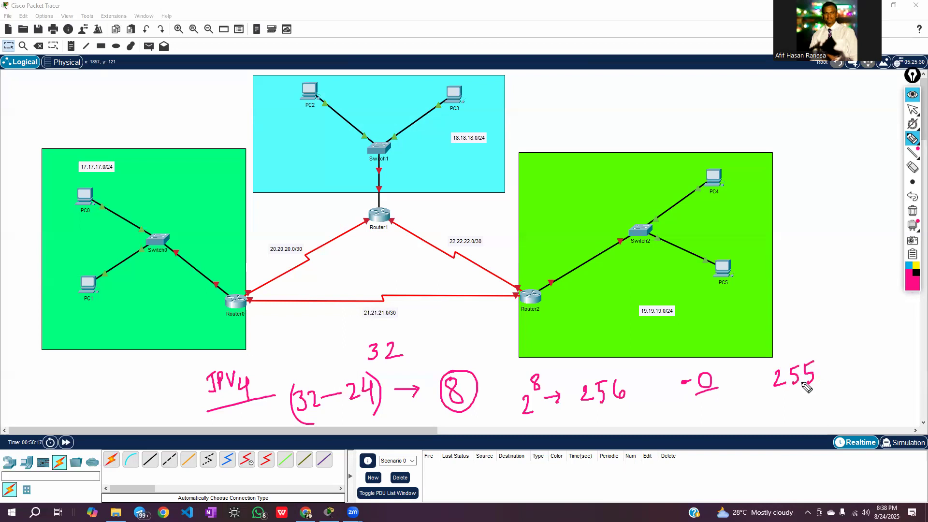
mouse_move(815, 360)
left_mouse_down()
mouse_move(780, 367)
mouse_move(792, 404)
mouse_move(828, 373)
mouse_move(811, 361)
left_mouse_up()
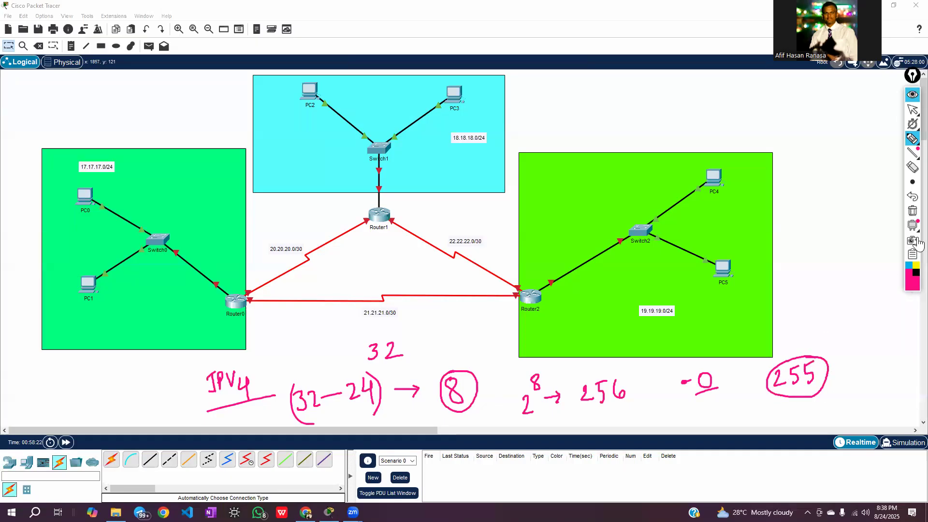
left_click(911, 211)
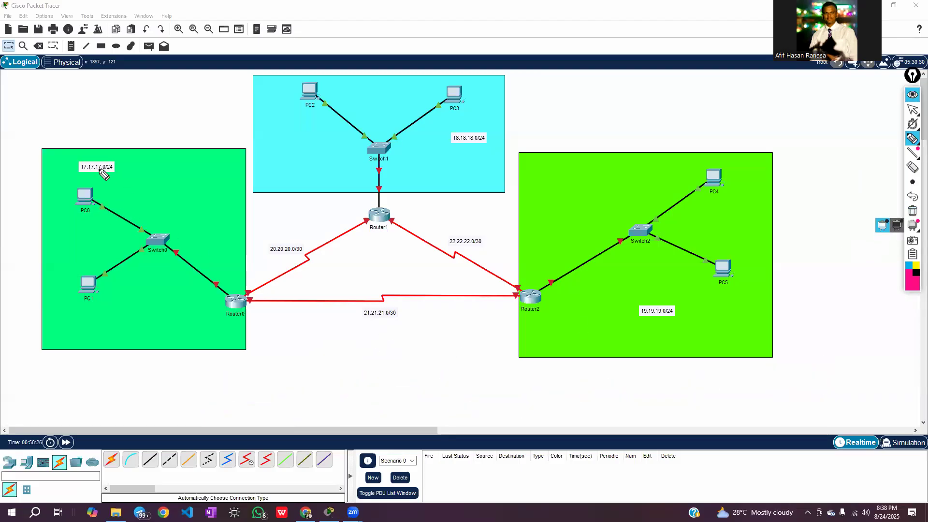
Handwrite "17.17.17.0 → n" below the topology to mark the network address
mouse_move(286, 345)
left_mouse_down()
mouse_move(289, 363)
mouse_move(298, 344)
mouse_move(301, 358)
mouse_move(333, 340)
mouse_move(329, 358)
mouse_move(348, 359)
left_mouse_up()
left_click(309, 353)
left_click(339, 346)
mouse_move(351, 340)
left_mouse_down()
mouse_move(362, 340)
mouse_move(360, 358)
mouse_move(387, 352)
mouse_move(384, 336)
mouse_move(425, 341)
left_mouse_up()
left_click(370, 345)
mouse_move(416, 337)
left_mouse_down()
mouse_move(419, 351)
mouse_move(442, 347)
left_mouse_up()
Handwrite "17.17.17.255 → Br" under the network address line to mark the broadcast address
mouse_move(287, 384)
left_mouse_down()
mouse_move(287, 405)
mouse_move(363, 405)
mouse_move(394, 401)
mouse_move(404, 378)
mouse_move(405, 400)
left_mouse_up()
left_click(309, 387)
left_click(343, 387)
left_click(375, 388)
mouse_move(408, 378)
left_mouse_down()
mouse_move(437, 381)
mouse_move(456, 399)
mouse_move(482, 377)
left_mouse_up()
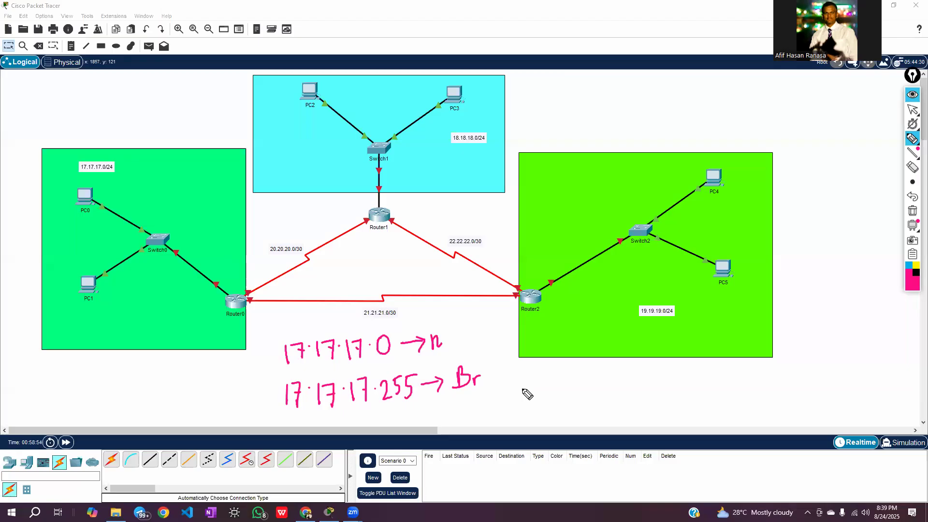
Handwrite the usable host range "1 → 254" with an outline around it, and clear all pen annotations
mouse_move(561, 383)
left_mouse_down()
mouse_move(566, 399)
mouse_move(601, 387)
left_mouse_up()
left_click(584, 389)
mouse_move(595, 382)
left_mouse_down()
mouse_move(595, 396)
mouse_move(662, 390)
left_mouse_up()
left_click_drag(659, 377, 662, 405)
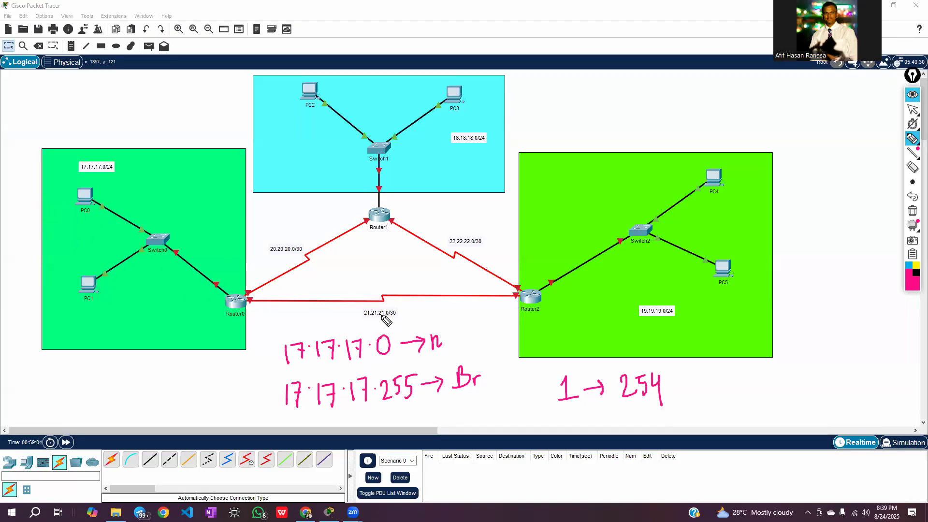
mouse_move(551, 373)
left_mouse_down()
mouse_move(615, 368)
mouse_move(683, 387)
mouse_move(609, 416)
mouse_move(541, 382)
mouse_move(551, 373)
left_mouse_up()
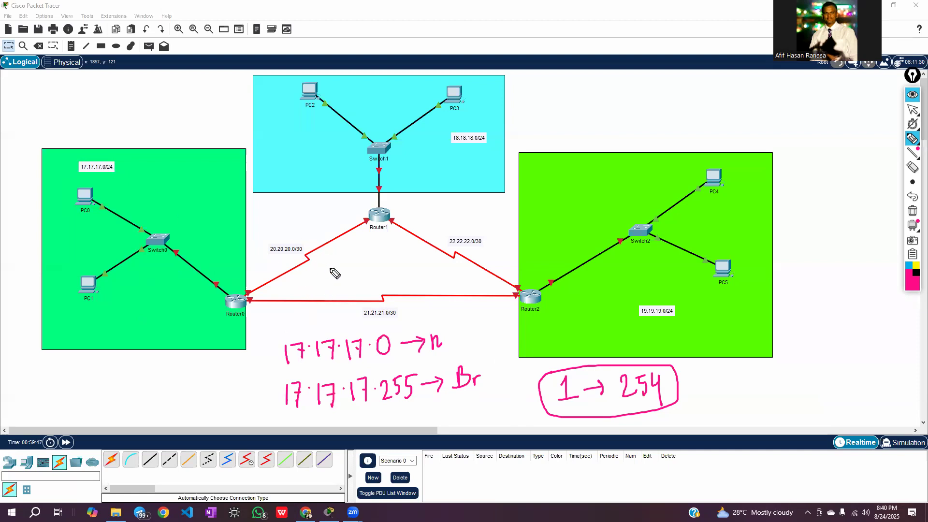
mouse_move(916, 185)
left_click(912, 211)
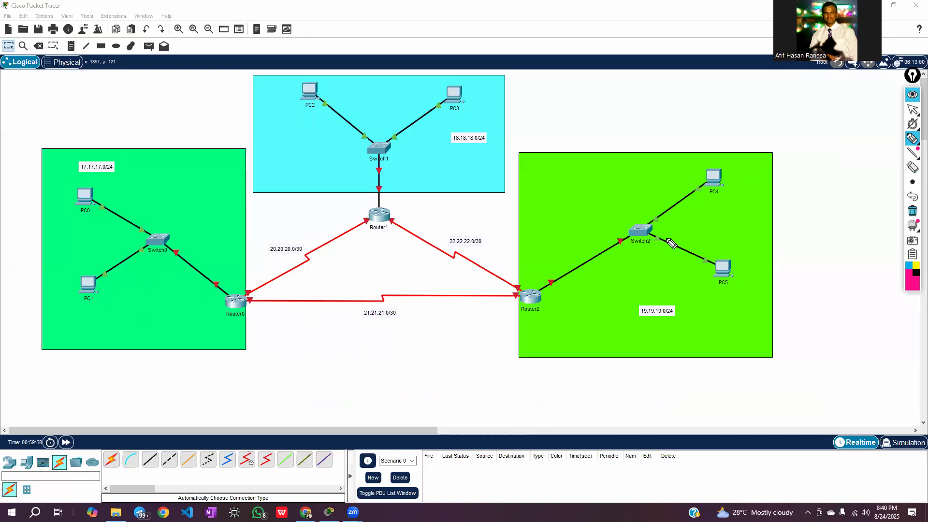
Handwrite the /30 calculation "(32-30) = 2" and "2² = 4" below the topology
left_click(285, 359)
mouse_move(296, 358)
left_mouse_down()
mouse_move(306, 373)
mouse_move(338, 361)
mouse_move(290, 385)
left_mouse_up()
left_click(333, 354)
mouse_move(340, 346)
left_mouse_down()
mouse_move(348, 382)
mouse_move(370, 357)
left_mouse_up()
left_click_drag(356, 363, 399, 370)
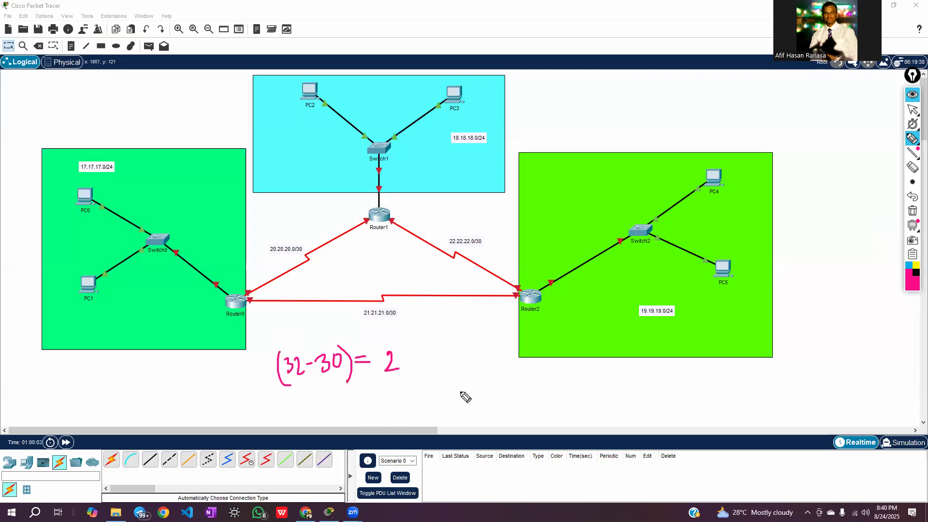
mouse_move(458, 390)
left_mouse_down()
mouse_move(467, 394)
mouse_move(458, 409)
mouse_move(471, 408)
left_mouse_up()
left_click_drag(468, 375, 499, 391)
left_click(488, 392)
mouse_move(490, 399)
left_mouse_down()
mouse_move(523, 395)
mouse_move(520, 403)
left_mouse_up()
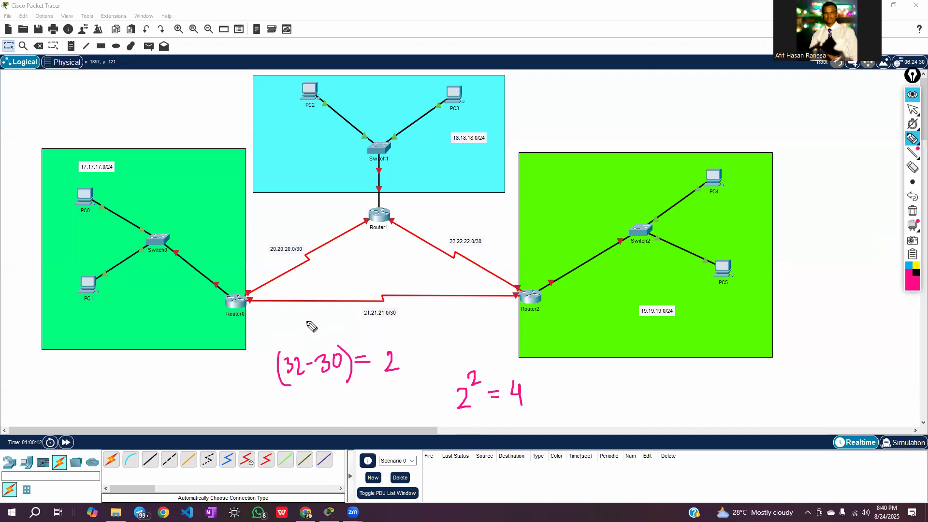
Handwrite "20. →" with 0, 1, 2, 3 listed, underline 0, box 3, circle and bracket 1 and 2, and add an underlined "/30"
mouse_move(595, 367)
left_mouse_down()
mouse_move(604, 381)
mouse_move(608, 367)
mouse_move(682, 363)
mouse_move(689, 423)
left_mouse_up()
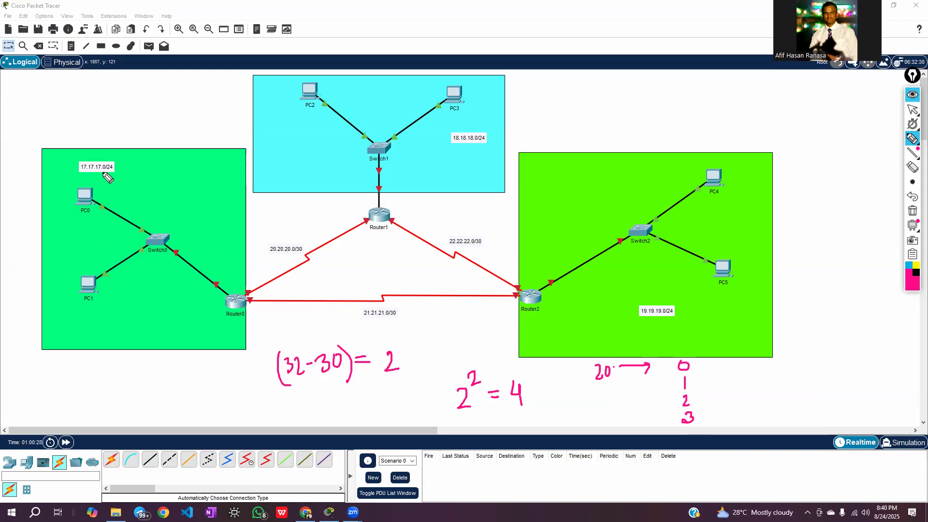
left_click_drag(671, 372, 696, 372)
mouse_move(672, 425)
left_mouse_down()
mouse_move(706, 426)
mouse_move(703, 412)
mouse_move(704, 427)
left_mouse_up()
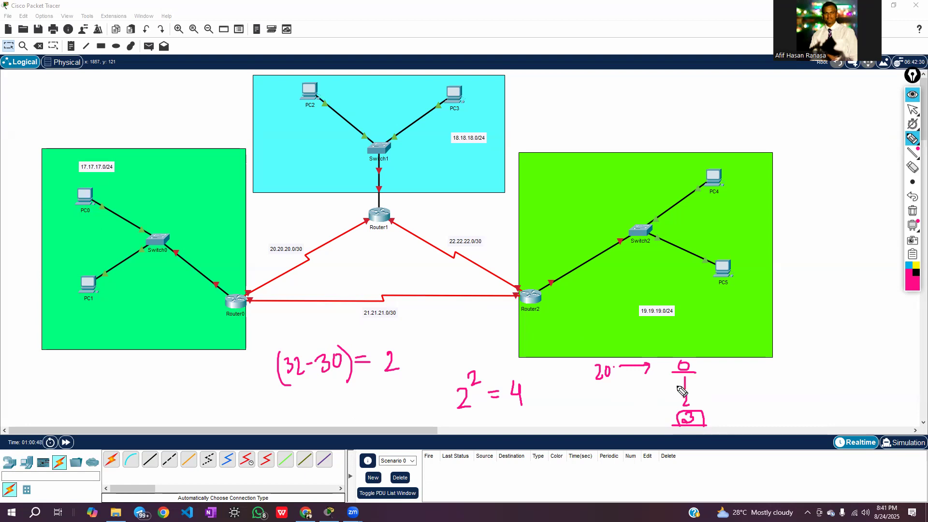
mouse_move(683, 373)
left_mouse_down()
mouse_move(683, 409)
mouse_move(700, 403)
mouse_move(689, 395)
left_mouse_up()
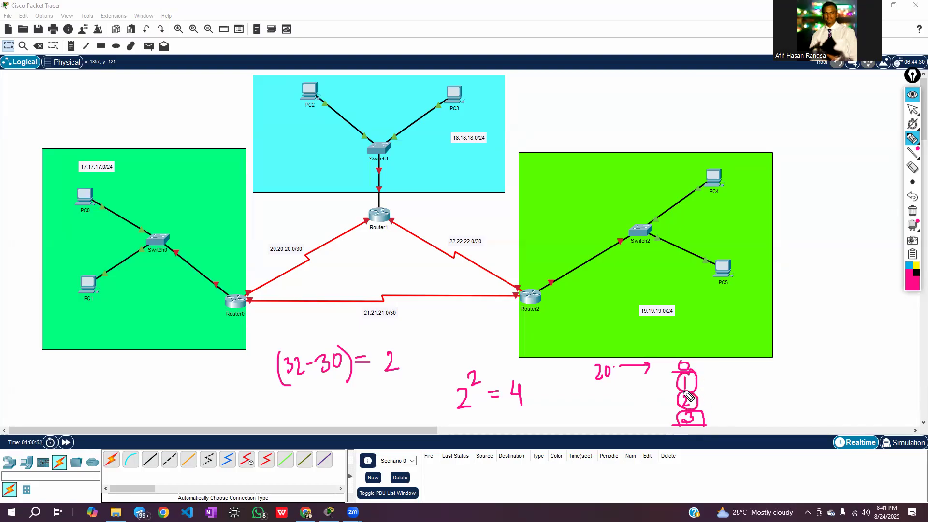
mouse_move(790, 335)
left_mouse_down()
mouse_move(783, 372)
mouse_move(810, 351)
mouse_move(802, 363)
mouse_move(835, 357)
left_mouse_up()
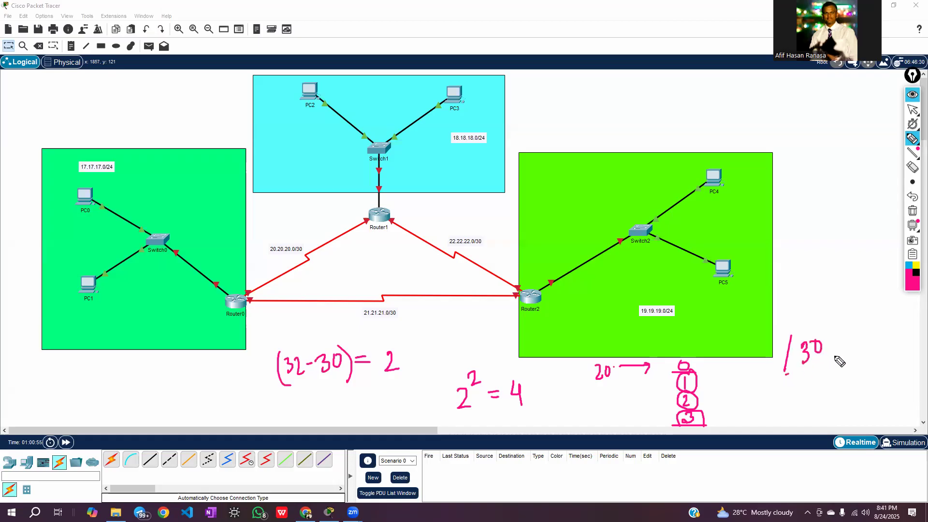
mouse_move(700, 372)
left_mouse_down()
mouse_move(712, 409)
mouse_move(705, 417)
left_mouse_up()
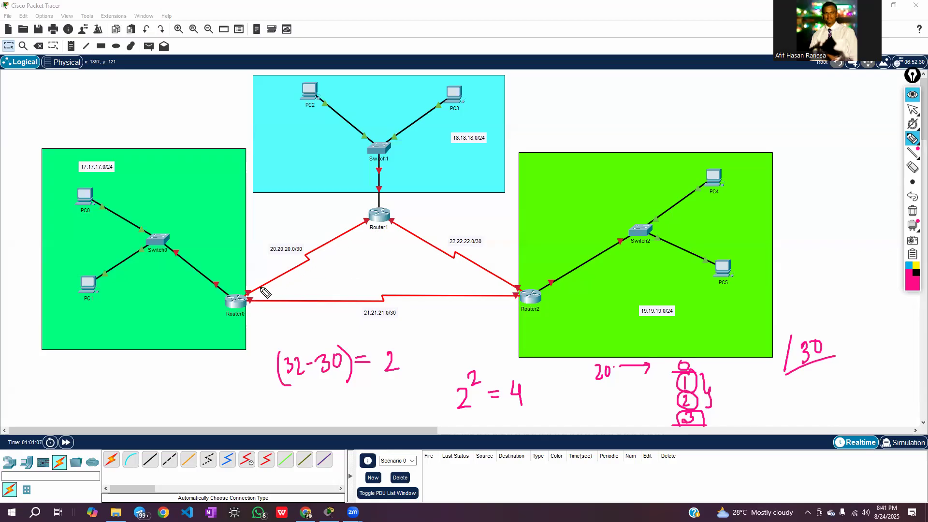
Trace the Router0–Router1 link with the pen and circle its two router ends
left_click(914, 183)
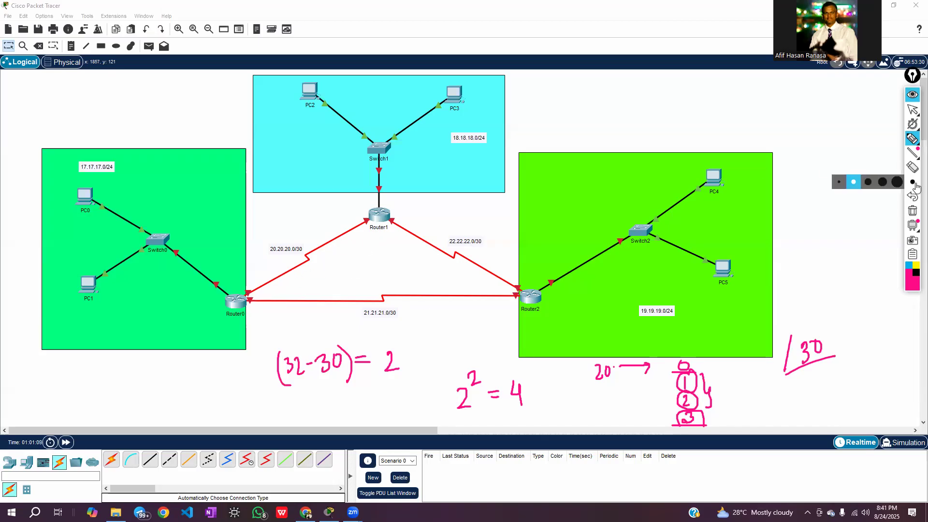
left_click_drag(248, 297, 373, 228)
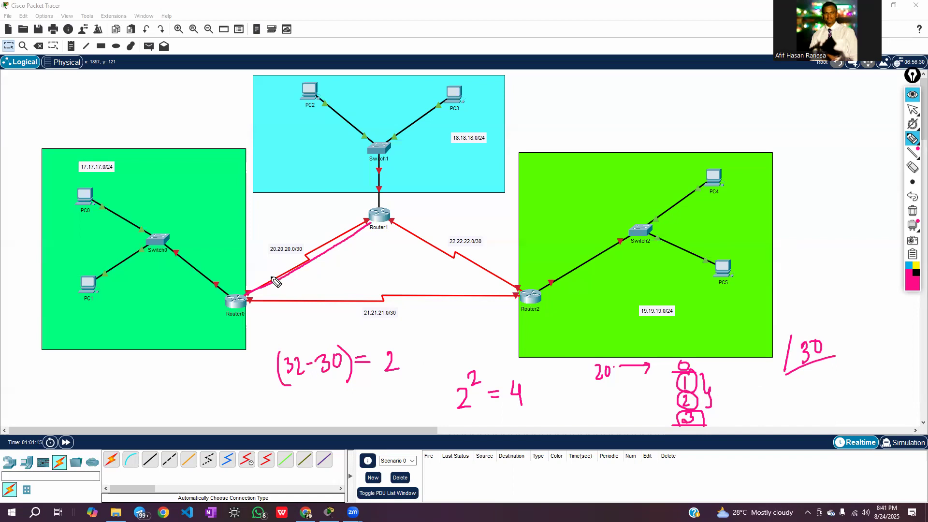
left_click_drag(247, 284, 245, 285)
mouse_move(360, 216)
left_mouse_down()
mouse_move(369, 228)
mouse_move(357, 219)
left_mouse_up()
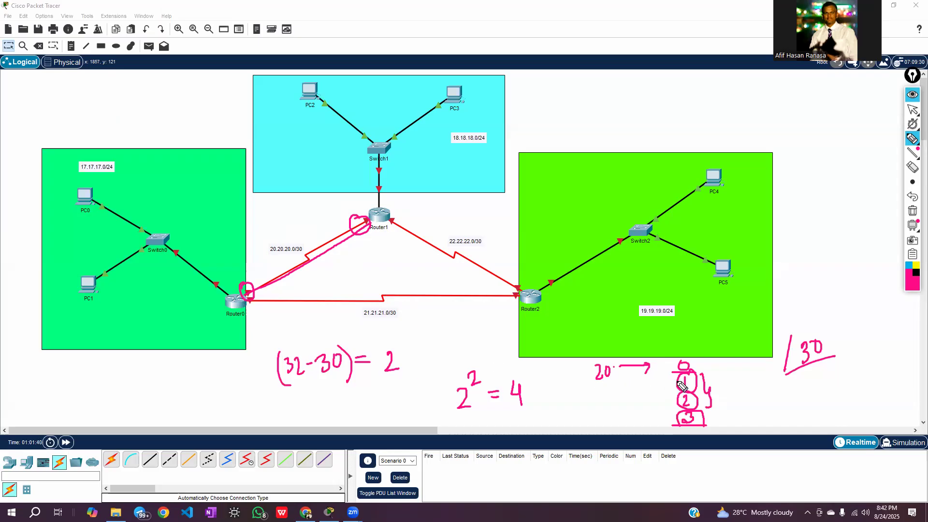
Handwrite a circled 2 below the Router0–Router2 link and circle the 21.21.21.0/30 and 22.22.22.0/30 labels
mouse_move(412, 326)
left_mouse_down()
mouse_move(447, 336)
mouse_move(444, 356)
mouse_move(446, 311)
mouse_move(421, 310)
mouse_move(432, 329)
left_mouse_up()
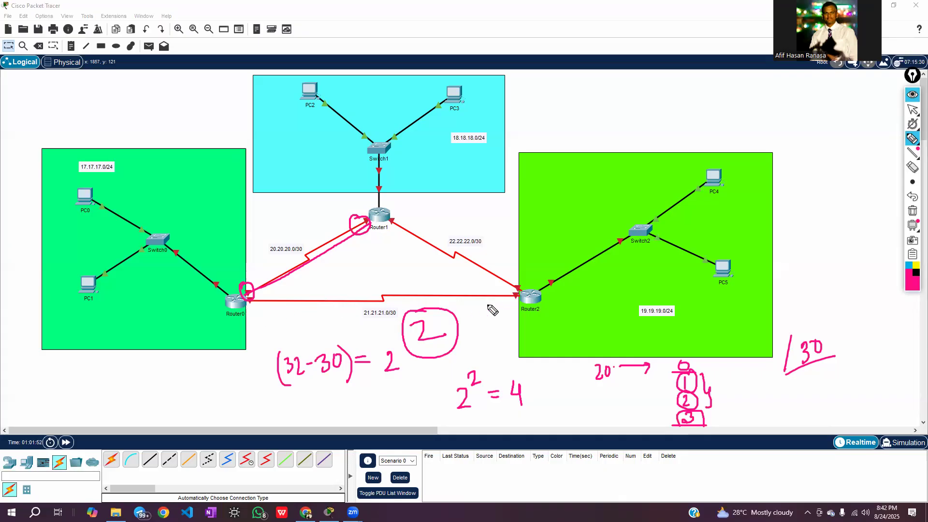
mouse_move(401, 306)
left_mouse_down()
mouse_move(372, 305)
mouse_move(358, 316)
mouse_move(386, 324)
mouse_move(402, 313)
left_mouse_up()
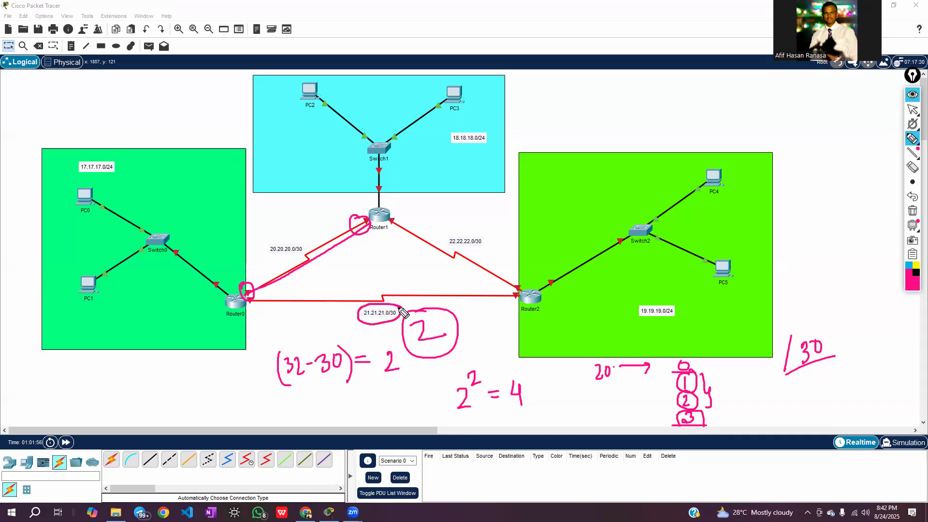
mouse_move(485, 238)
left_mouse_down()
mouse_move(442, 250)
mouse_move(451, 257)
mouse_move(489, 249)
mouse_move(480, 232)
left_mouse_up()
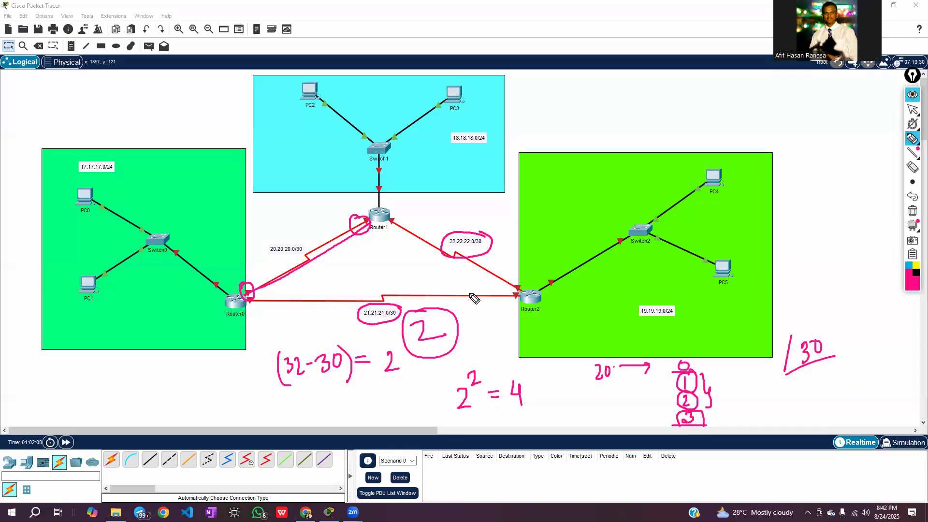
mouse_move(917, 227)
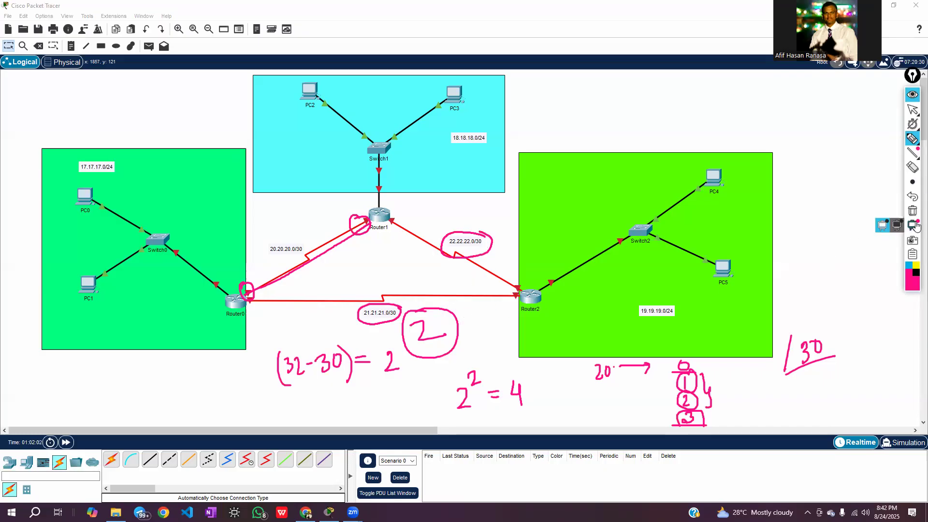
Clear all handwriting from the topology, switch back to the normal cursor and collapse the annotation tools
left_click(912, 211)
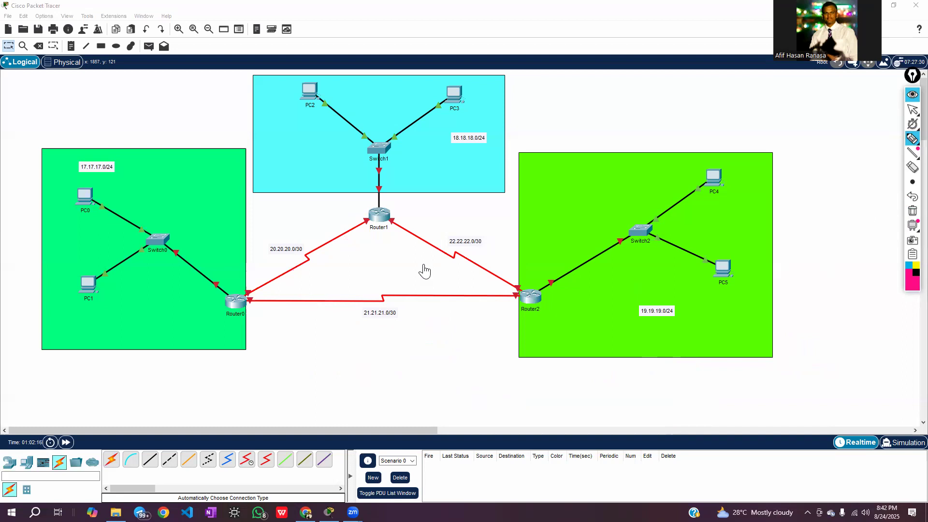
left_click(916, 115)
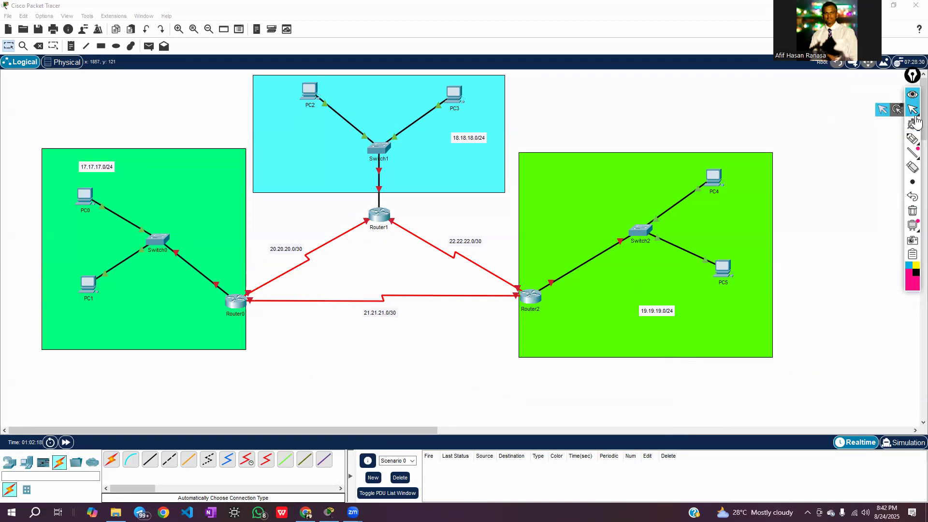
left_click(914, 95)
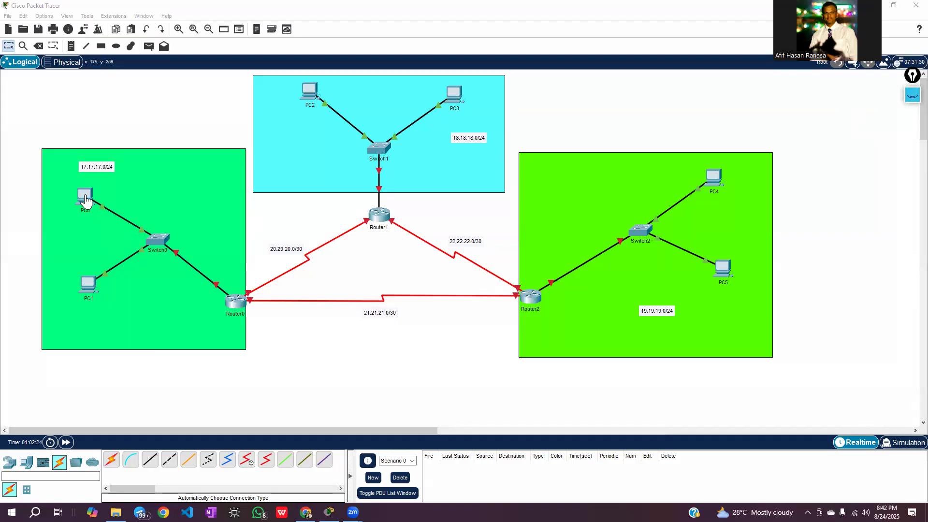
Open PC0's IP configuration and move its window away from the 17.17.17.0/24 LAN
left_click(85, 199)
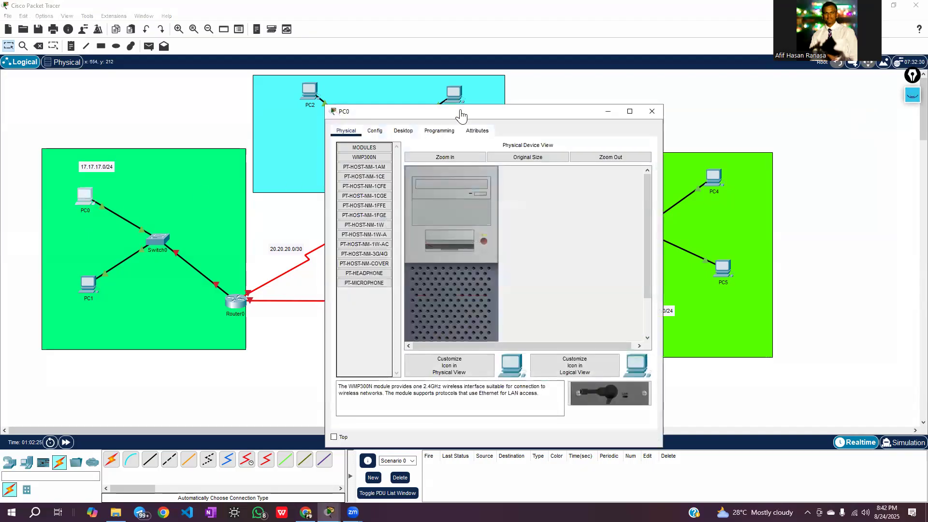
left_click_drag(449, 117, 483, 109)
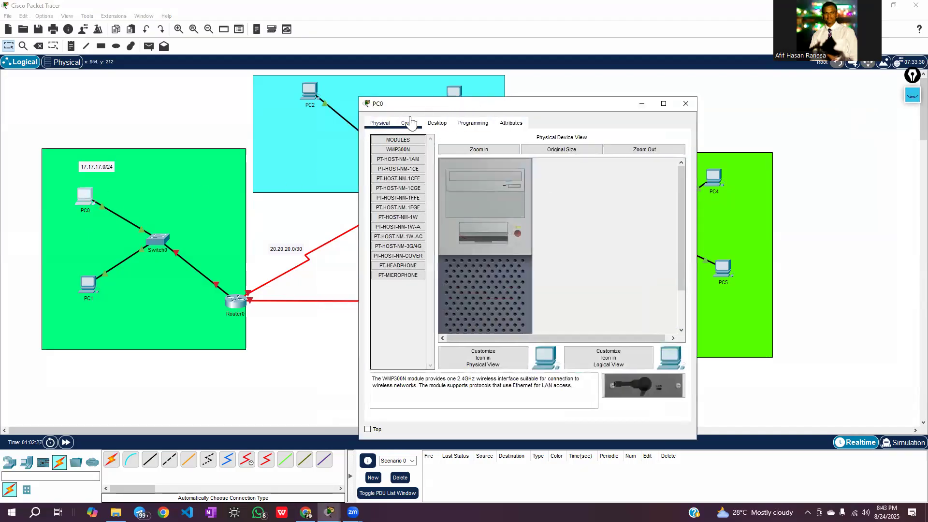
left_click(437, 125)
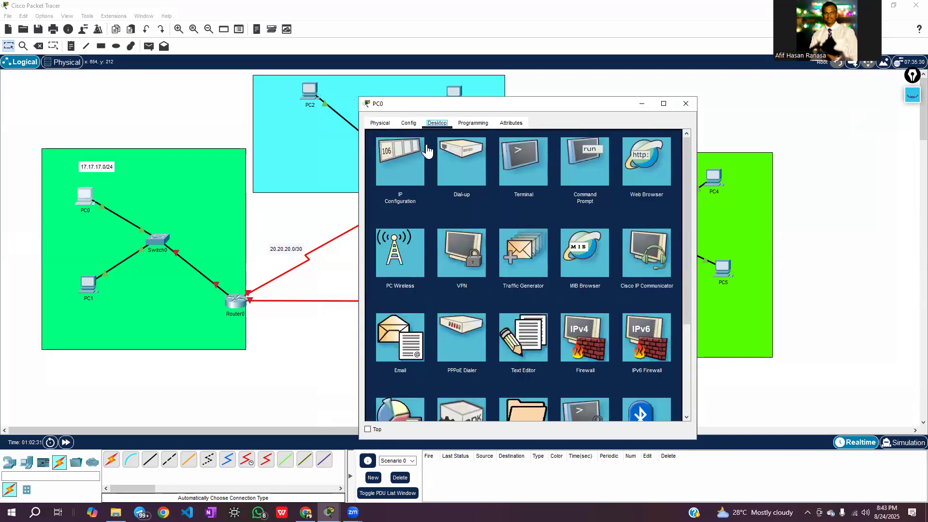
left_click(397, 166)
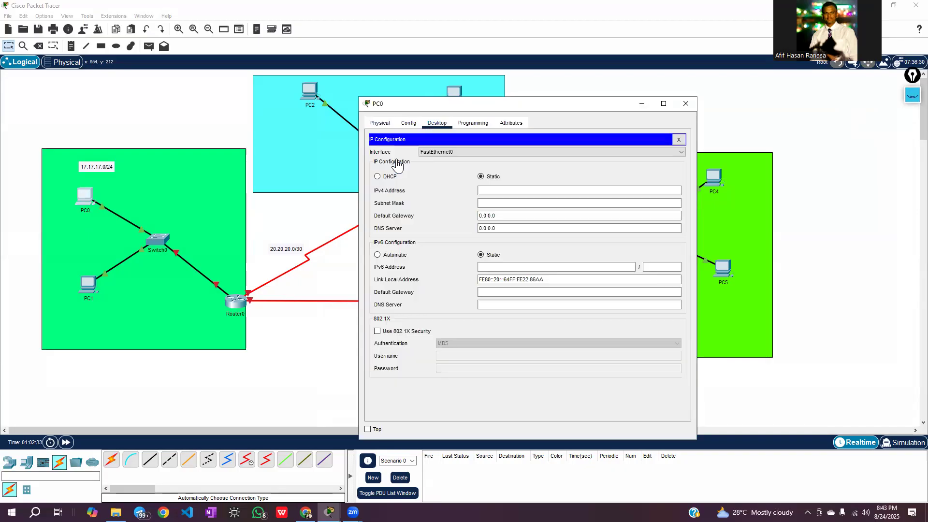
left_click(499, 191)
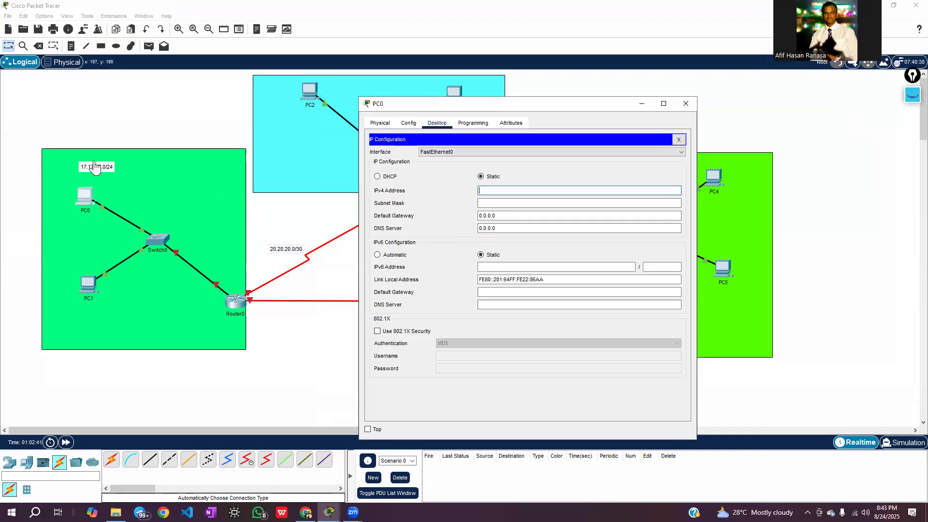
left_click(505, 190)
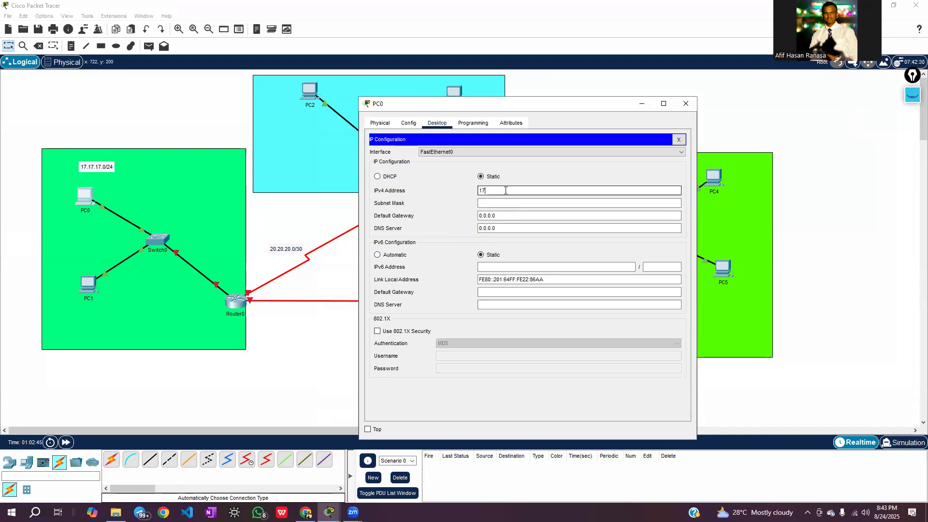
type("17.17.178")
Dismiss the address error and handwrite "0 → 255" with the pen above the 17.17.17.0/24 LAN, circling both numbers
left_click(914, 103)
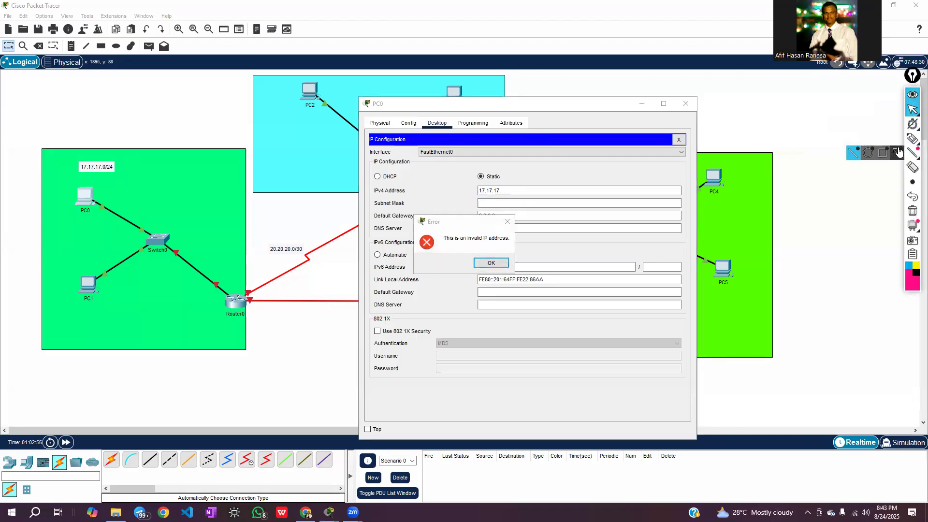
left_click(491, 263)
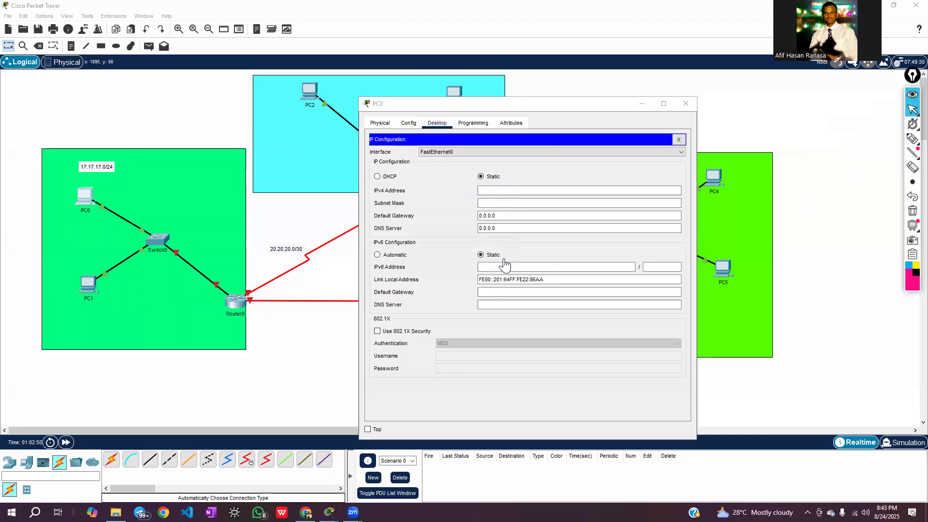
left_click(912, 140)
left_click(912, 140)
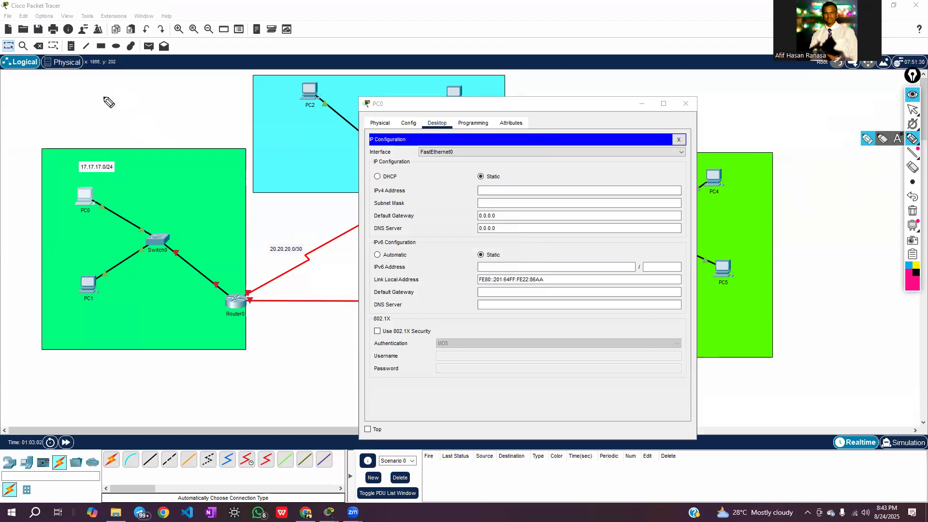
mouse_move(51, 108)
left_mouse_down()
mouse_move(115, 102)
mouse_move(110, 112)
mouse_move(148, 110)
mouse_move(165, 90)
mouse_move(168, 103)
left_mouse_up()
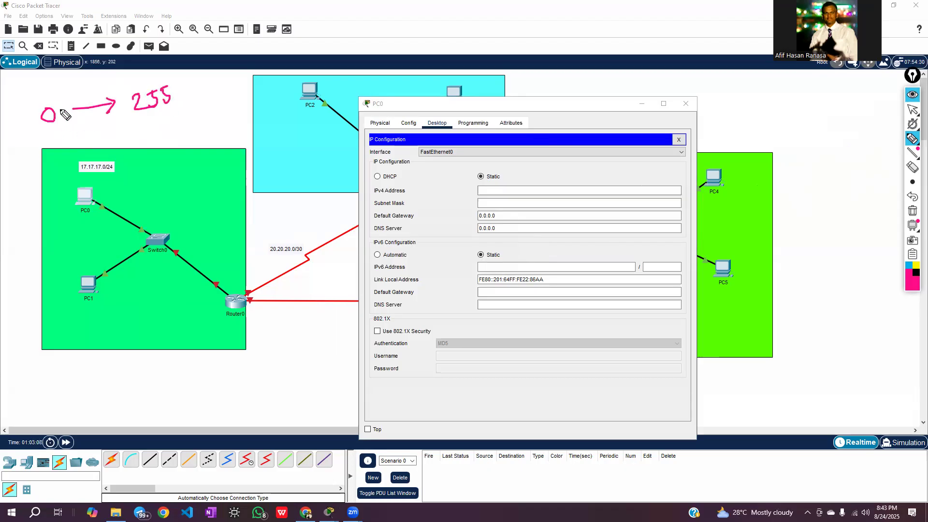
mouse_move(57, 103)
left_mouse_down()
mouse_move(55, 132)
mouse_move(55, 105)
left_mouse_up()
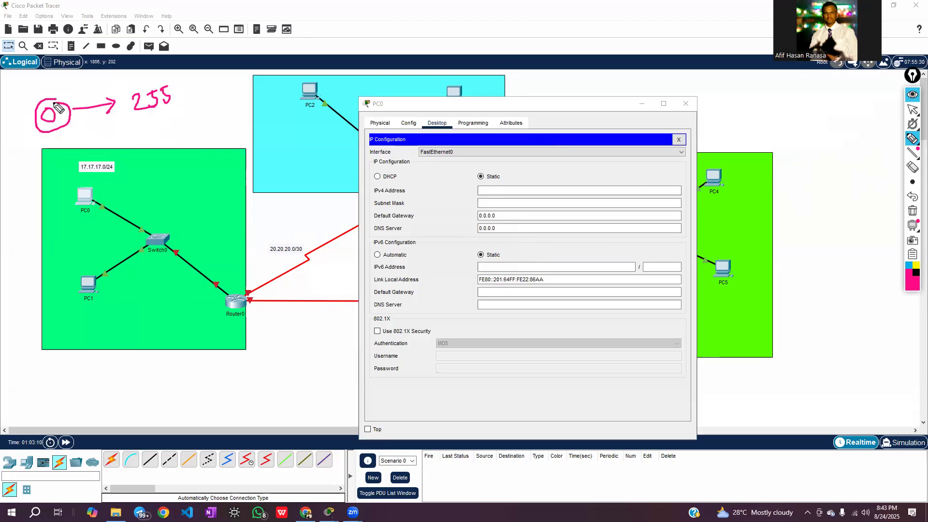
mouse_move(170, 81)
left_mouse_down()
mouse_move(140, 85)
mouse_move(188, 109)
mouse_move(175, 85)
left_mouse_up()
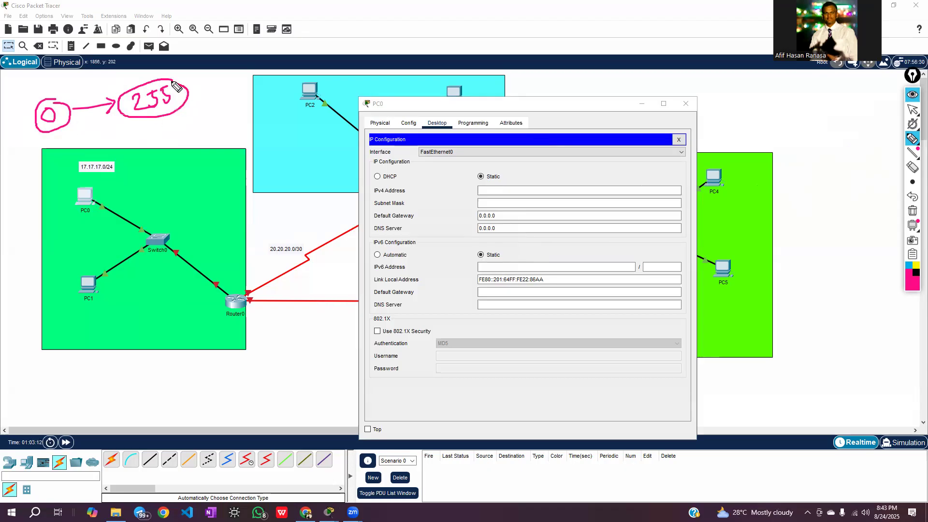
Handwrite "1 → 254" with a 2 beneath it, and mark PC0 with 2 and PC1 with 3
mouse_move(128, 141)
left_mouse_down()
mouse_move(139, 153)
mouse_move(163, 140)
mouse_move(190, 142)
mouse_move(204, 128)
mouse_move(214, 141)
left_mouse_up()
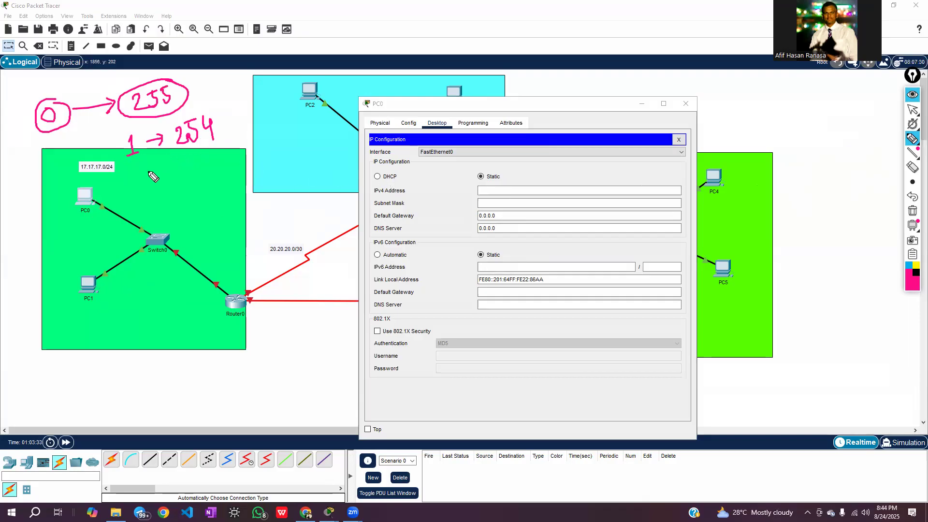
mouse_move(140, 178)
left_mouse_down()
mouse_move(143, 194)
mouse_move(164, 184)
left_mouse_up()
left_click_drag(56, 193, 68, 203)
left_click_drag(70, 292, 72, 299)
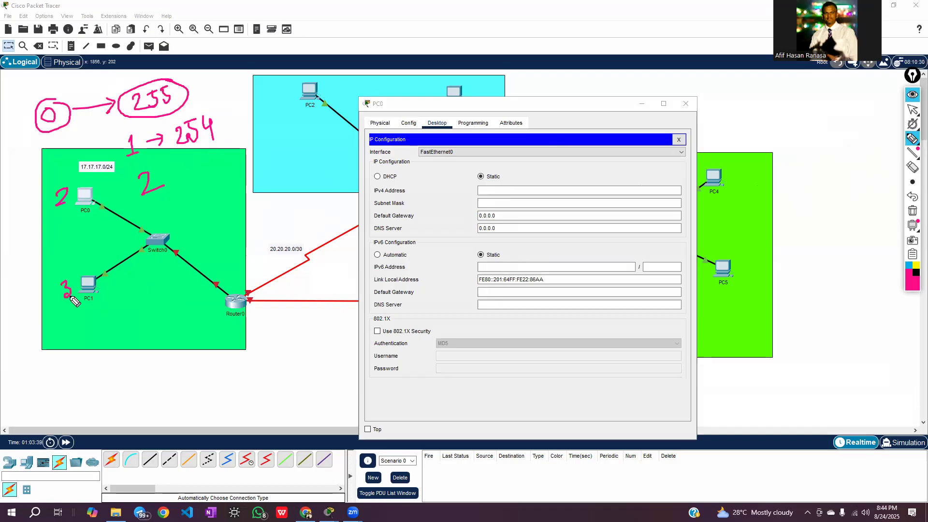
Sketch two extra branches from Switch0 labelled 4 and "5 – 254", and handwrite a circled 1 beside PC0's number
left_click_drag(150, 249, 119, 332)
mouse_move(119, 317)
left_mouse_down()
mouse_move(126, 311)
mouse_move(121, 340)
mouse_move(103, 326)
mouse_move(105, 353)
left_mouse_up()
mouse_move(146, 257)
left_mouse_down()
mouse_move(169, 349)
mouse_move(165, 381)
left_mouse_up()
mouse_move(160, 367)
left_mouse_down()
mouse_move(246, 382)
mouse_move(257, 372)
left_mouse_up()
mouse_move(259, 363)
left_mouse_down()
mouse_move(258, 391)
mouse_move(249, 365)
left_mouse_up()
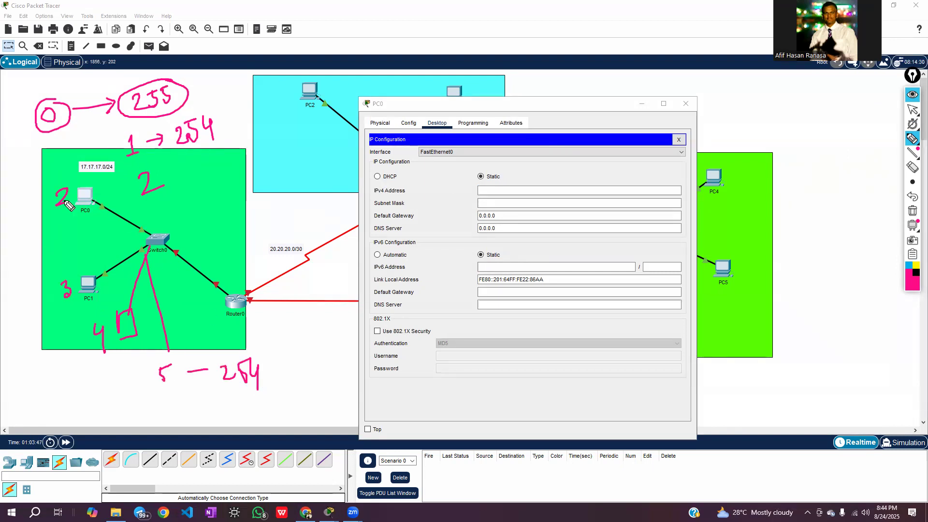
mouse_move(21, 198)
left_mouse_down()
mouse_move(22, 219)
mouse_move(30, 216)
mouse_move(10, 212)
mouse_move(39, 206)
mouse_move(23, 190)
left_mouse_up()
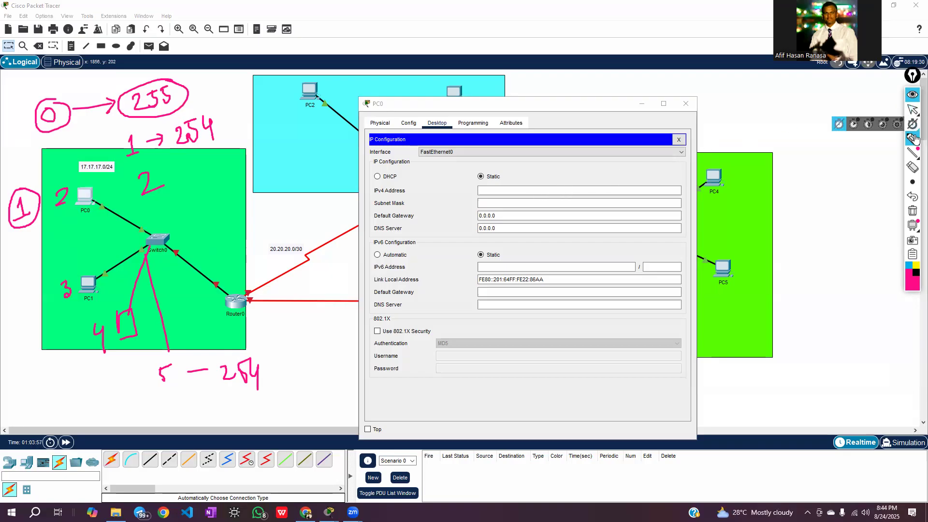
Set PC0's IPv4 address to 17.17.17.2 and its subnet mask to 255.255.255.0, and go to the default gateway entry
left_click(912, 112)
left_click(506, 191)
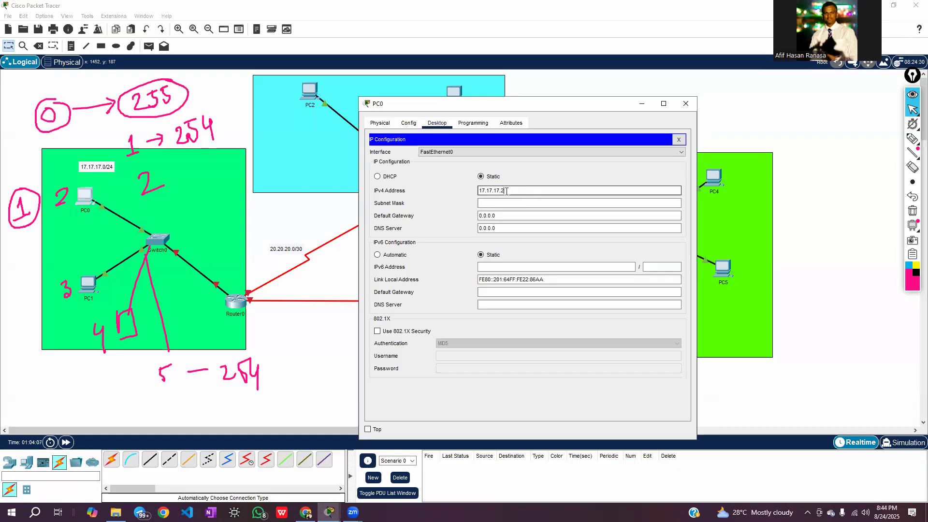
left_click(500, 203)
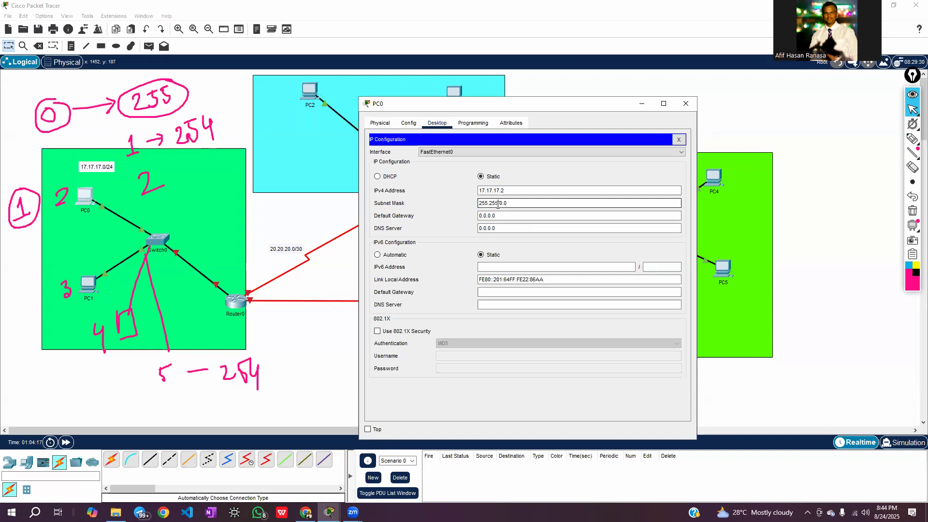
type("5.")
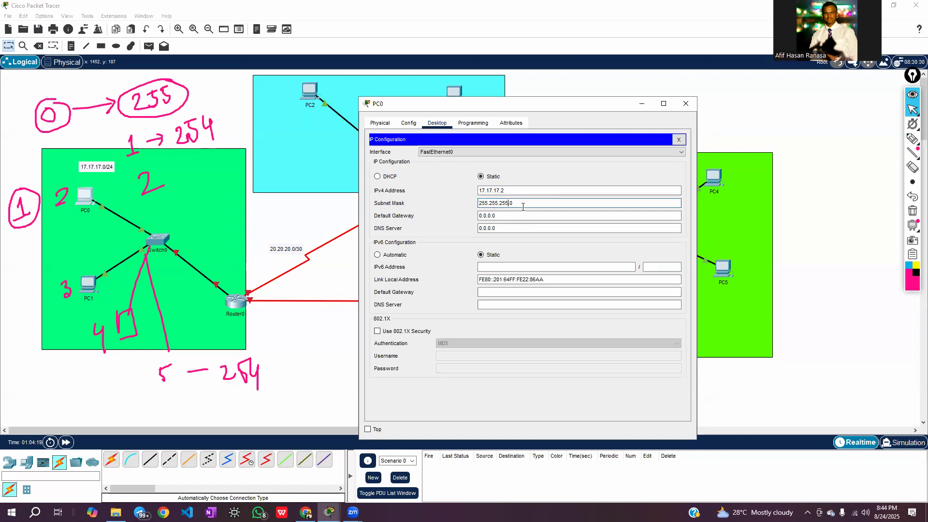
left_click(510, 215)
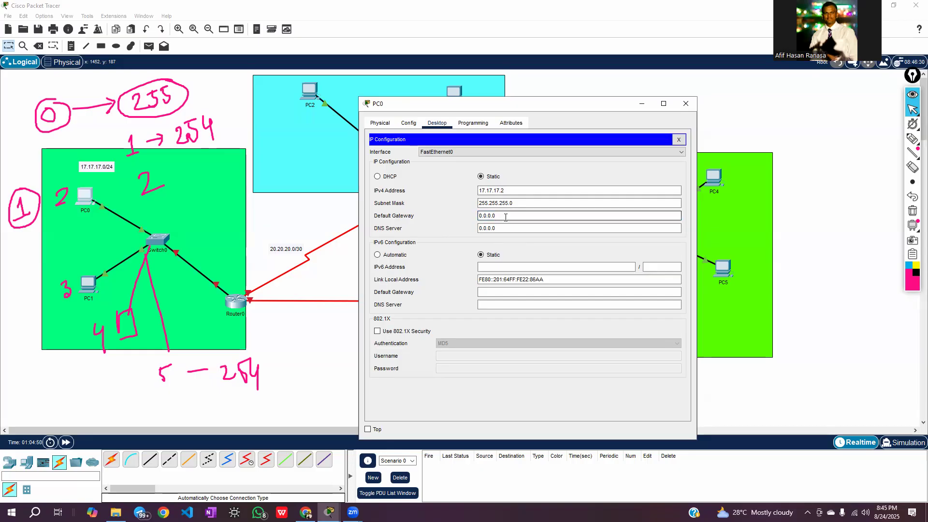
Bring the full topology into view in place of PC0's window, reselect the annotation pen and erase all handwriting
left_click(912, 96)
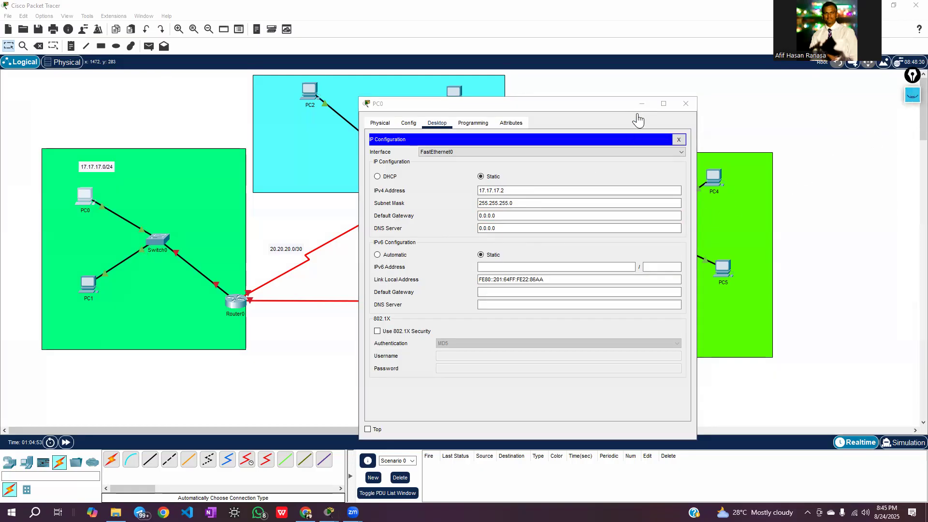
left_click(288, 227)
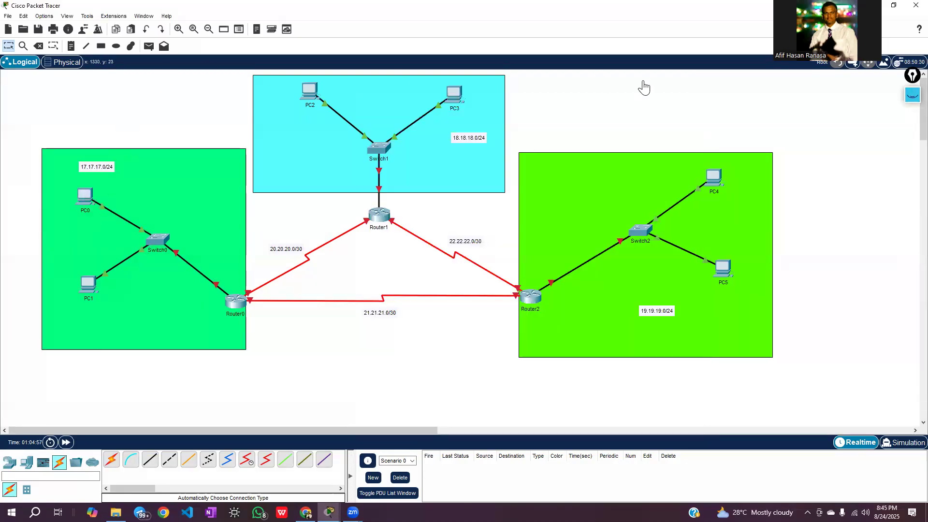
left_click(912, 96)
left_click(914, 144)
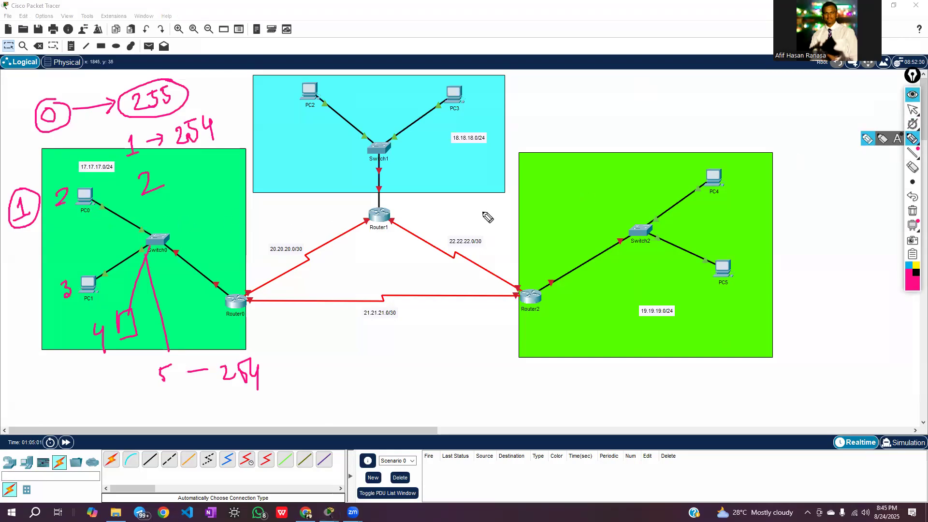
left_click(912, 211)
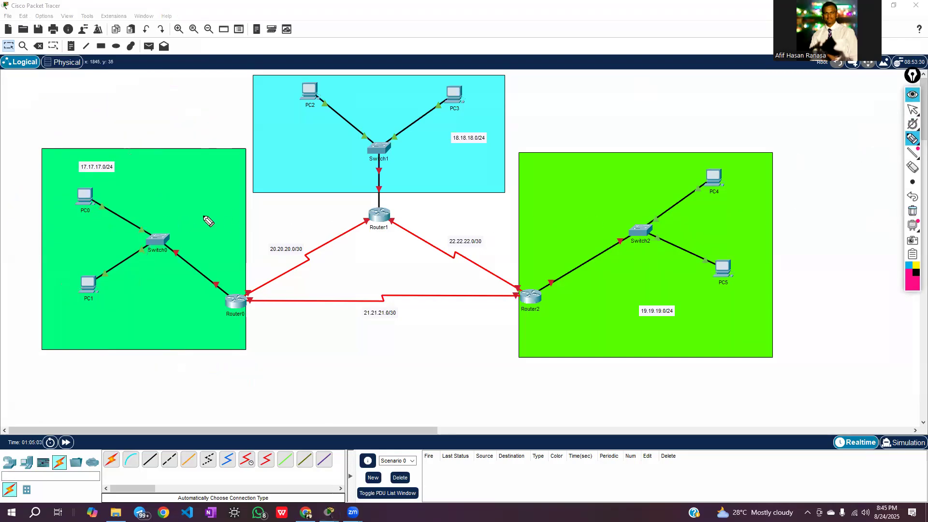
Trace the path from PC0 through Switch0 to Router0 with the pen, circling Router0 and the destination PC3
left_click_drag(95, 198, 116, 204)
mouse_move(464, 98)
left_mouse_down()
mouse_move(450, 87)
mouse_move(449, 117)
mouse_move(480, 92)
mouse_move(456, 80)
left_mouse_up()
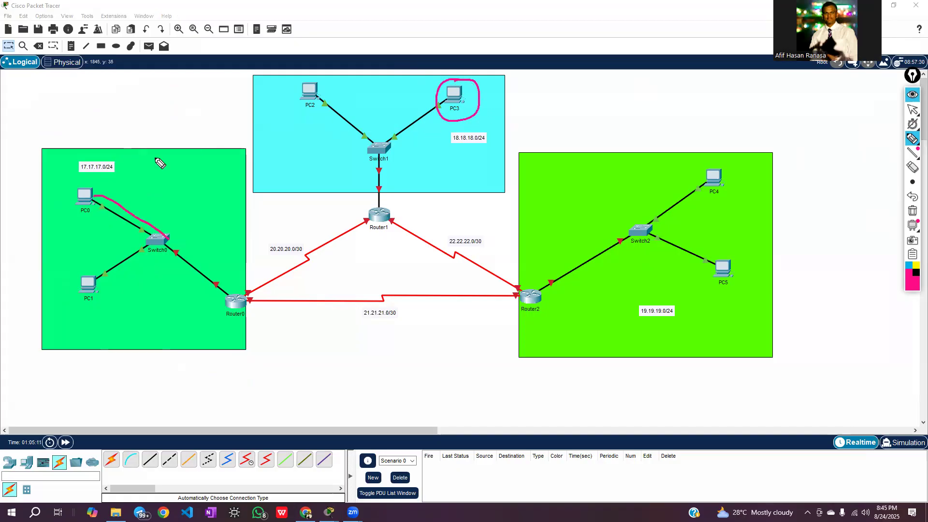
mouse_move(99, 201)
left_mouse_down()
mouse_move(158, 235)
mouse_move(208, 284)
mouse_move(244, 295)
mouse_move(228, 296)
mouse_move(240, 315)
mouse_move(249, 297)
left_mouse_up()
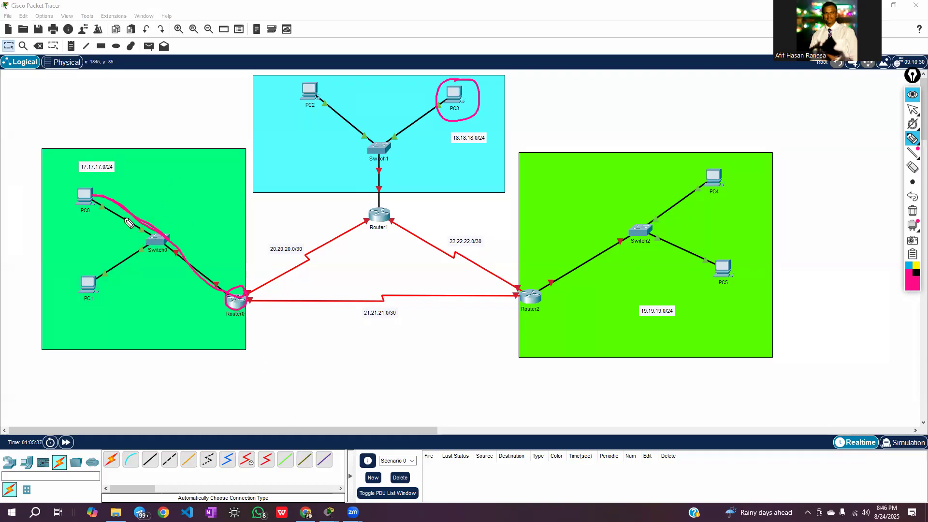
Circle PC0, retrace its path through Switch0 to Router0, and circle PC3 and PC0 a second time
mouse_move(87, 187)
left_mouse_down()
mouse_move(79, 199)
mouse_move(87, 188)
left_mouse_up()
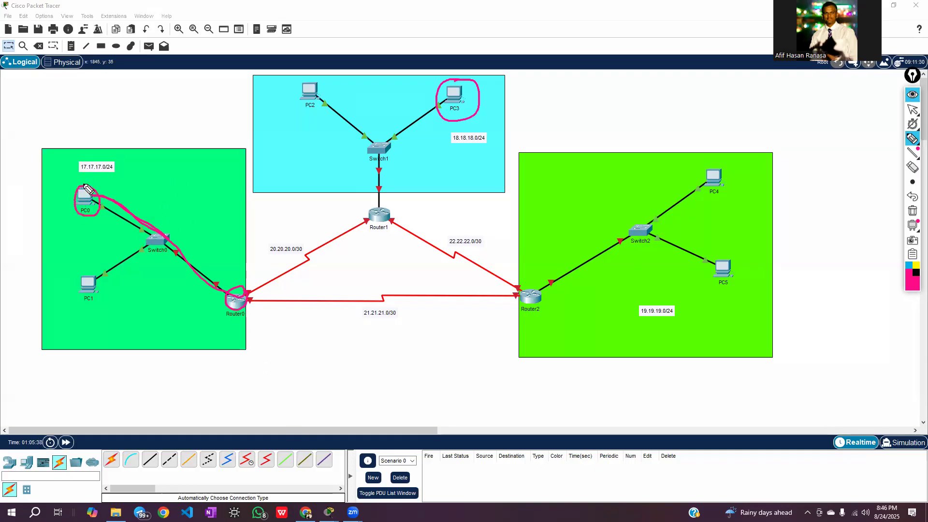
left_click_drag(117, 219, 158, 242)
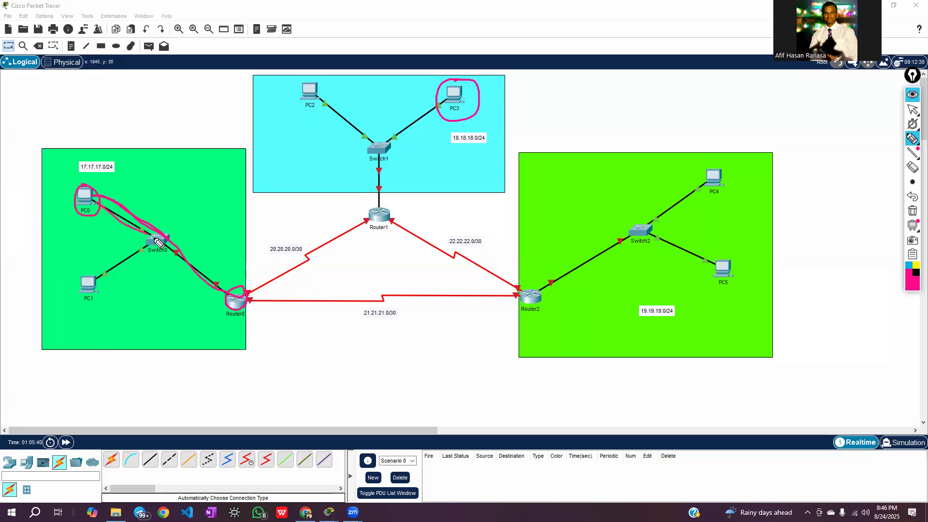
left_click_drag(102, 205, 233, 303)
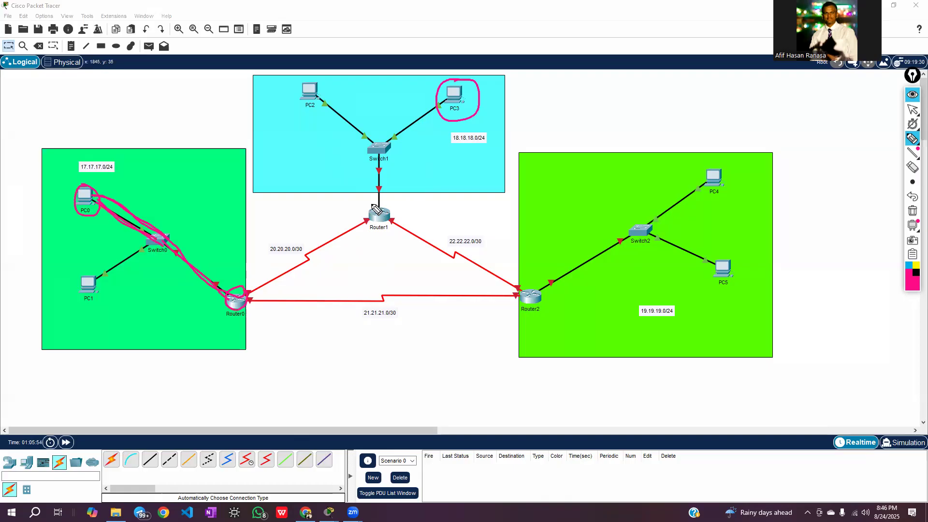
mouse_move(461, 80)
left_mouse_down()
mouse_move(437, 112)
mouse_move(466, 94)
left_mouse_up()
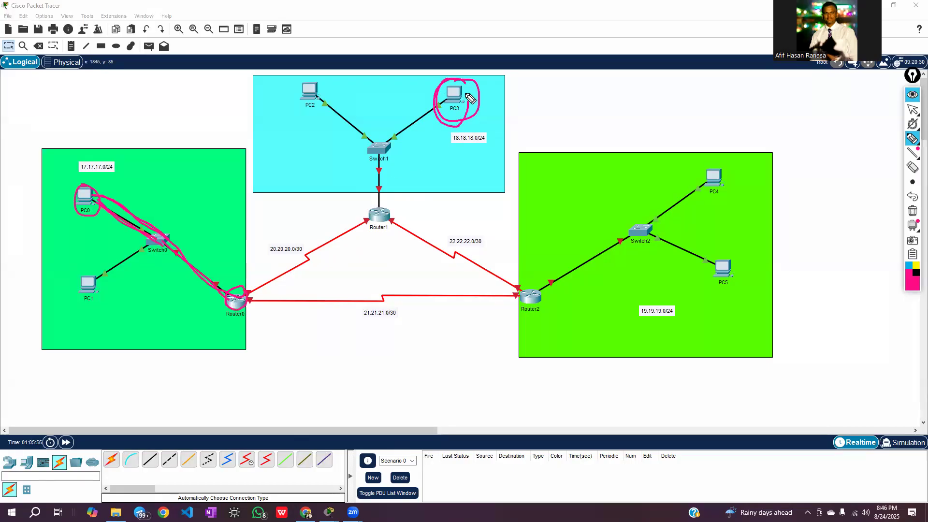
mouse_move(94, 186)
left_mouse_down()
mouse_move(77, 220)
mouse_move(97, 186)
left_mouse_up()
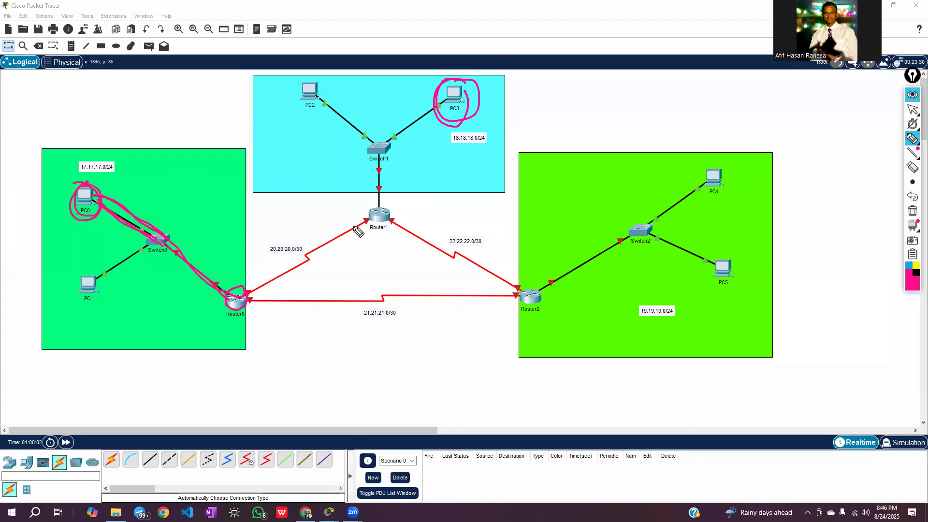
Trace the path between PC3, Router1 and Router0 with the pen, and circle Router0's link to Switch0 and PC0
left_click_drag(385, 207, 276, 264)
mouse_move(439, 102)
left_mouse_down()
mouse_move(366, 224)
mouse_move(248, 294)
mouse_move(275, 301)
left_mouse_up()
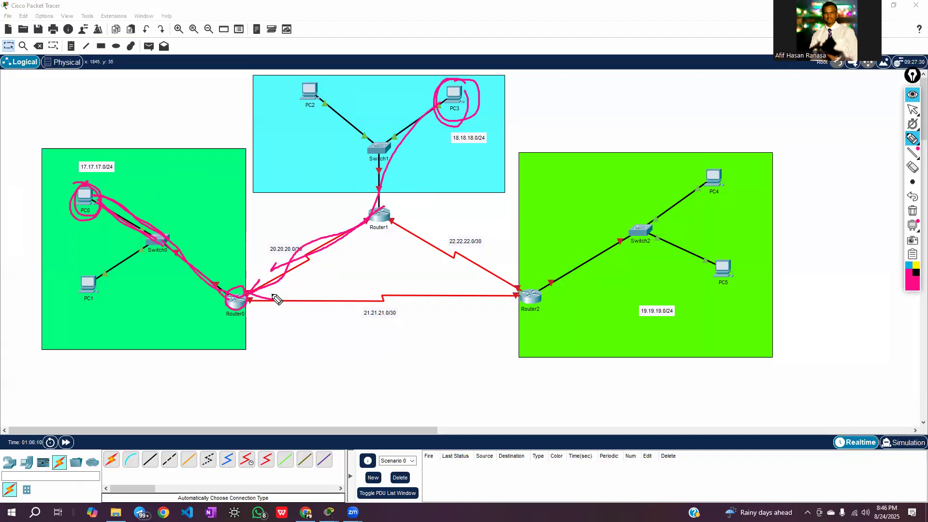
mouse_move(216, 271)
left_mouse_down()
mouse_move(199, 304)
mouse_move(227, 302)
mouse_move(241, 269)
mouse_move(196, 289)
mouse_move(226, 311)
mouse_move(238, 267)
mouse_move(208, 277)
left_mouse_up()
mouse_move(78, 193)
left_mouse_down()
mouse_move(97, 189)
mouse_move(98, 223)
mouse_move(78, 207)
mouse_move(101, 205)
mouse_move(77, 210)
mouse_move(88, 192)
left_mouse_up()
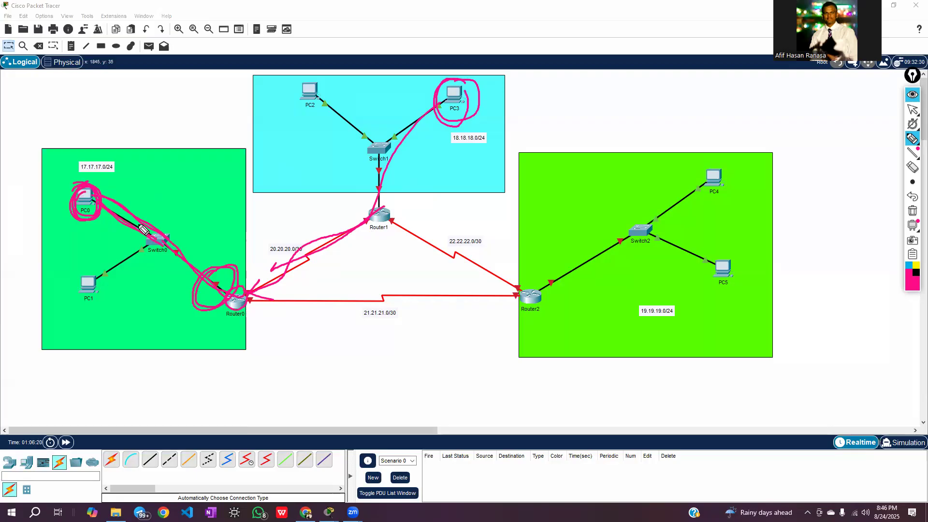
Encircle the whole 17.17.17.0/24 LAN, mark Router0's LAN-side interface with the pen, and erase all handwriting
mouse_move(77, 159)
left_mouse_down()
mouse_move(197, 228)
mouse_move(170, 327)
mouse_move(69, 201)
mouse_move(103, 163)
left_mouse_up()
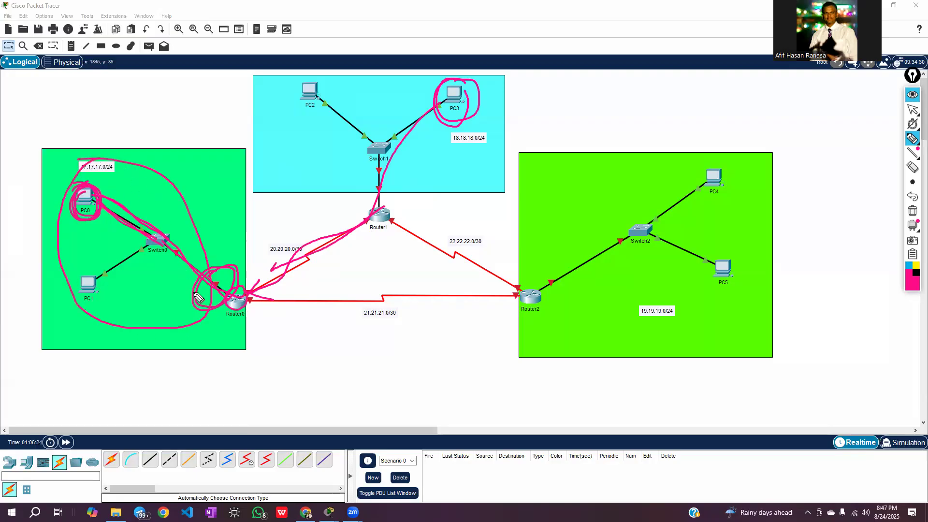
mouse_move(202, 287)
left_mouse_down()
mouse_move(235, 273)
mouse_move(198, 303)
mouse_move(238, 284)
left_mouse_up()
left_click(912, 211)
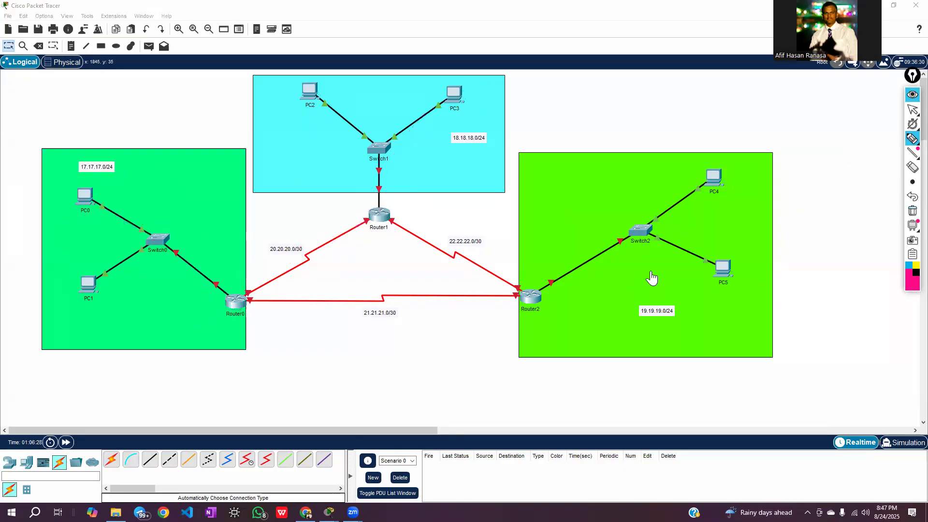
Circle Router0's LAN-side interface, PC0 and the 17.17.17.0/24 label with the pen, and erase the handwriting
mouse_move(219, 289)
left_mouse_down()
mouse_move(205, 293)
mouse_move(231, 293)
mouse_move(203, 293)
mouse_move(213, 278)
left_mouse_up()
mouse_move(74, 204)
left_mouse_down()
mouse_move(92, 192)
mouse_move(86, 184)
mouse_move(97, 189)
left_mouse_up()
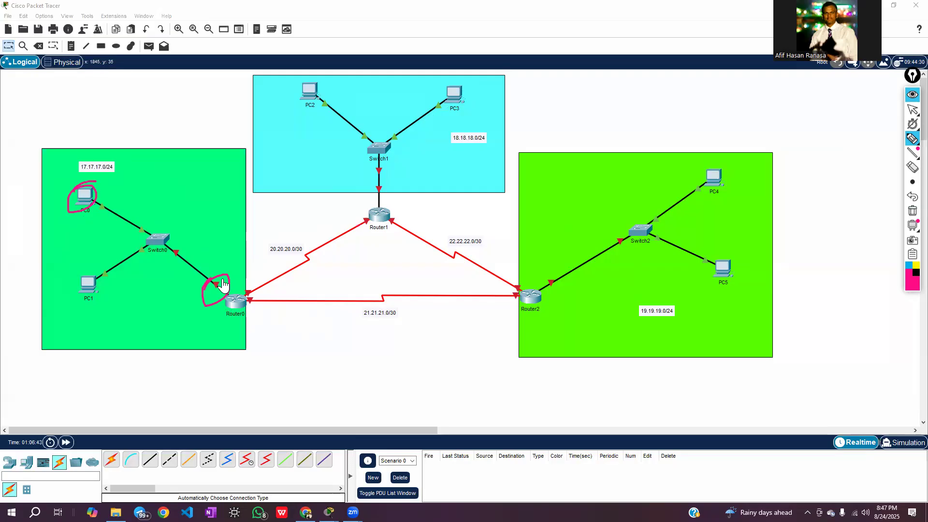
mouse_move(209, 283)
left_mouse_down()
mouse_move(232, 278)
mouse_move(234, 297)
mouse_move(217, 316)
mouse_move(202, 306)
mouse_move(217, 276)
mouse_move(233, 289)
mouse_move(210, 314)
left_mouse_up()
mouse_move(72, 164)
left_mouse_down()
mouse_move(115, 159)
mouse_move(114, 175)
mouse_move(83, 179)
mouse_move(107, 155)
mouse_move(118, 169)
mouse_move(84, 184)
mouse_move(73, 177)
left_mouse_up()
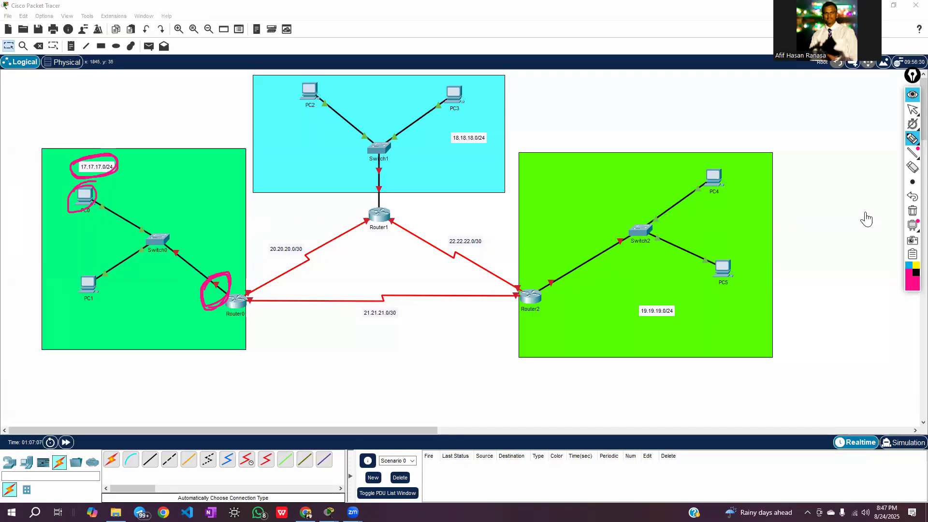
left_click(912, 211)
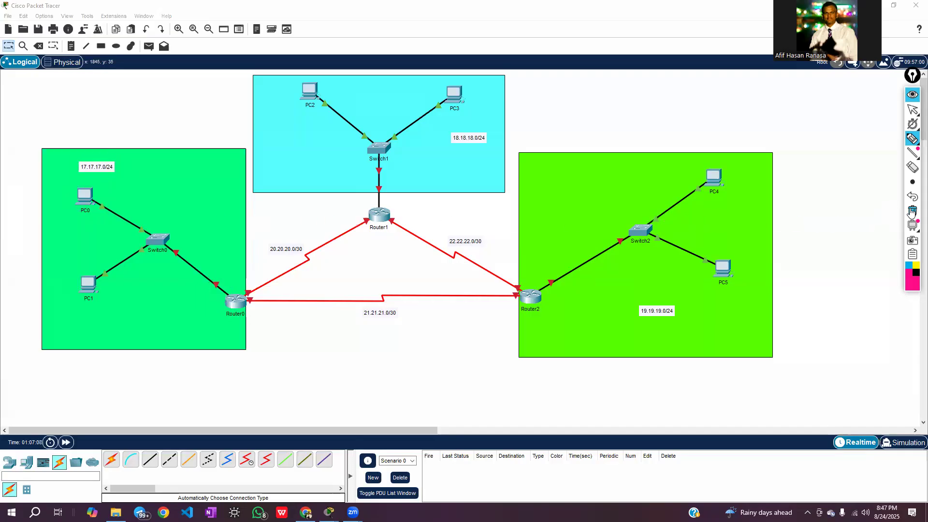
Return to the normal pointer, set PC0's default gateway to 17.17.17.1 and close its configuration window
left_click(912, 110)
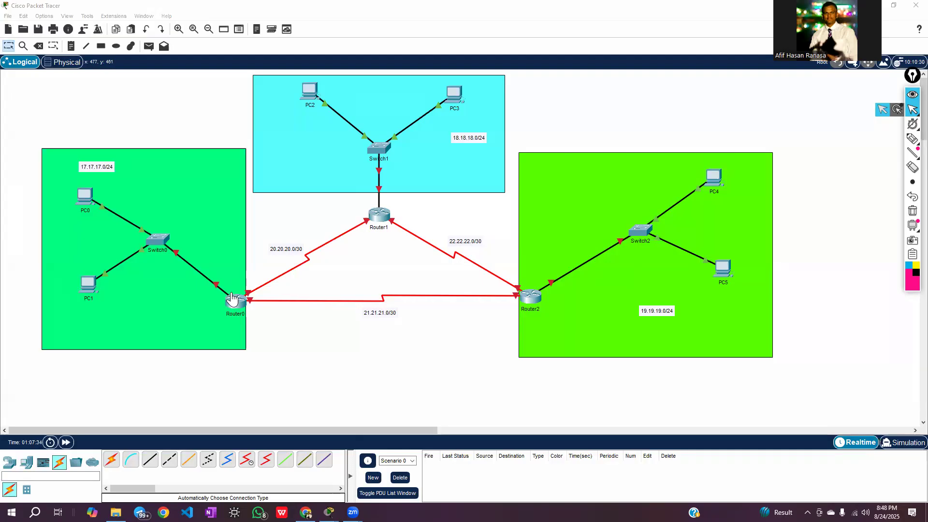
left_click(84, 197)
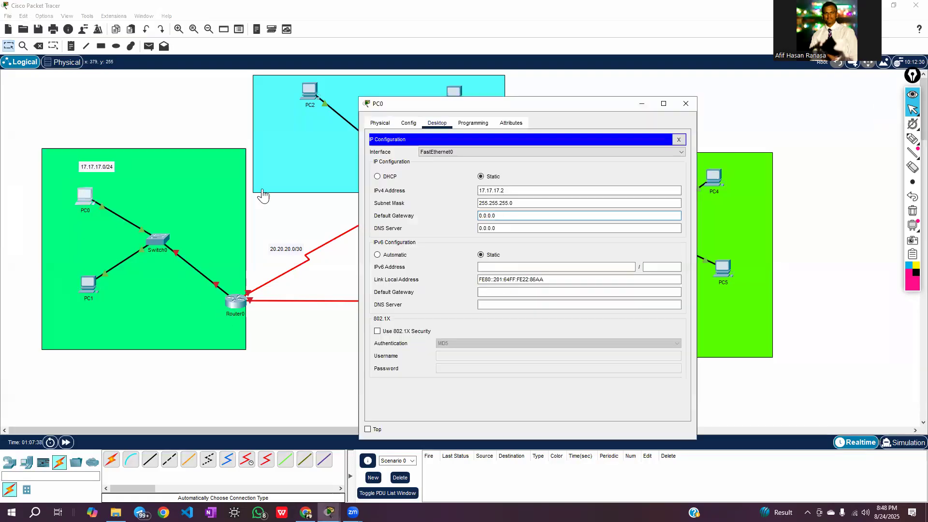
left_click_drag(466, 110, 541, 101)
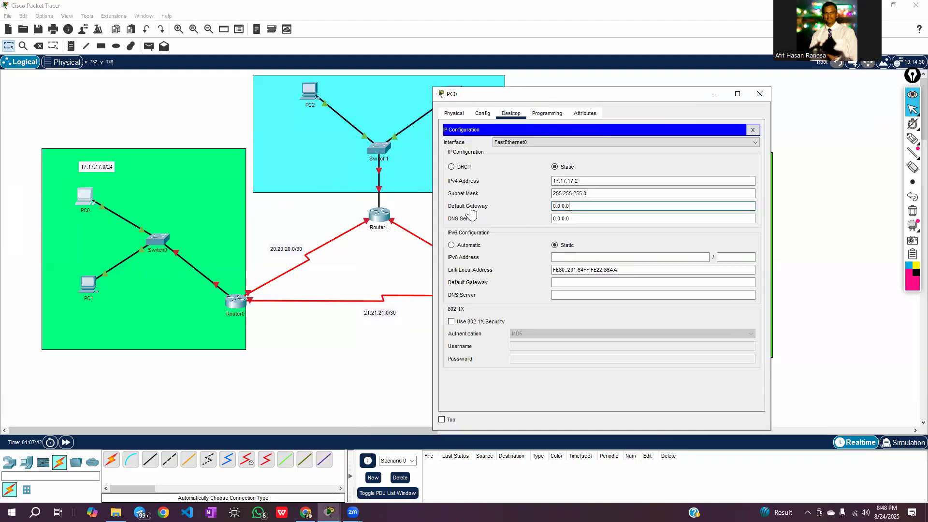
left_click(583, 204)
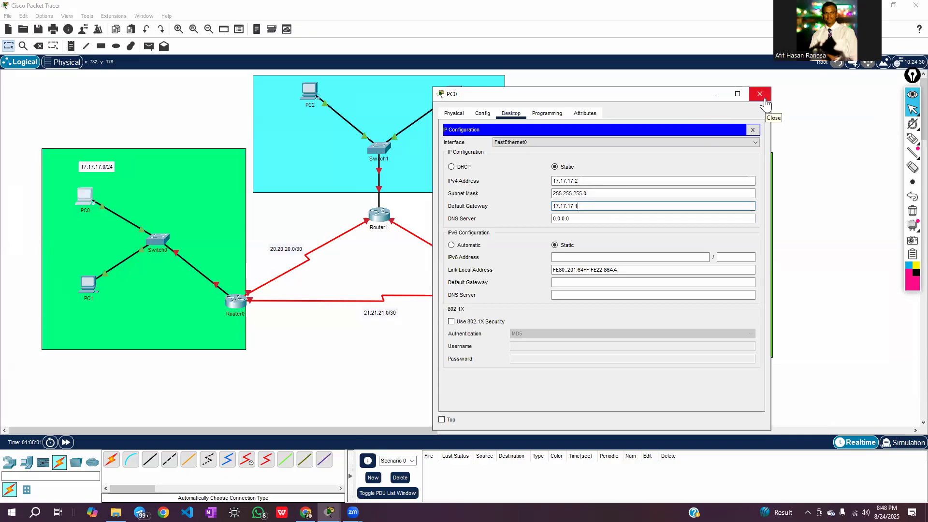
left_click(765, 103)
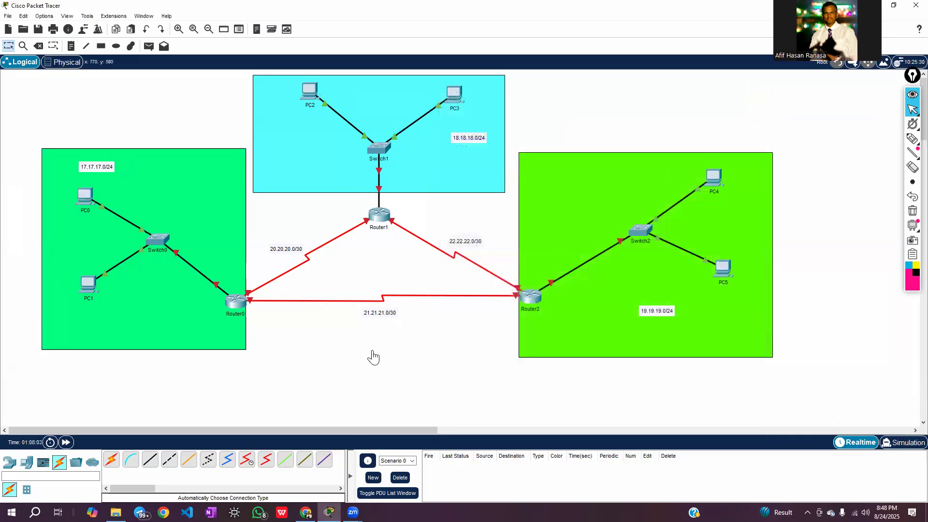
Open PC1's IP configuration and set its IPv4 address to 17.17.17.3
left_click(88, 289)
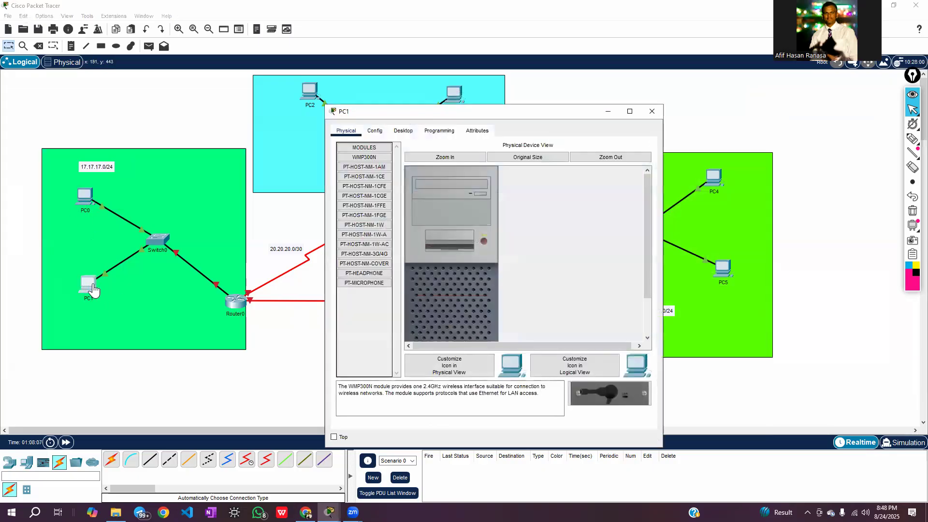
left_click(402, 132)
left_click(363, 172)
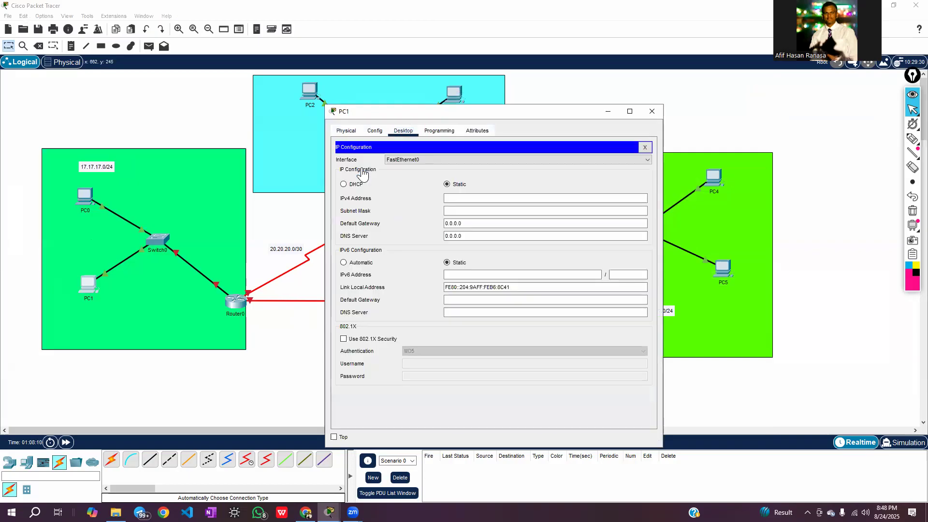
left_click(458, 198)
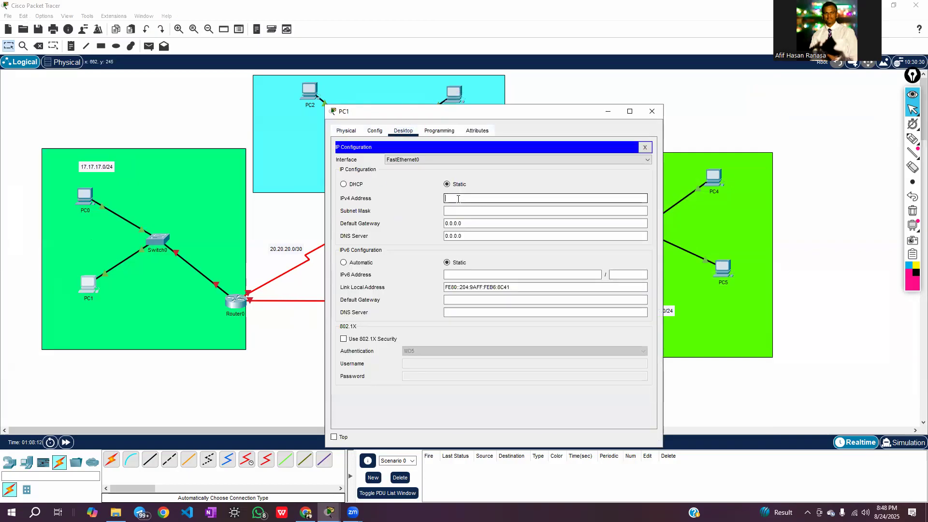
type("17.17")
key("BackSpace")
type(".17.3")
Set PC1's subnet mask to 255.255.255.0
left_click(460, 212)
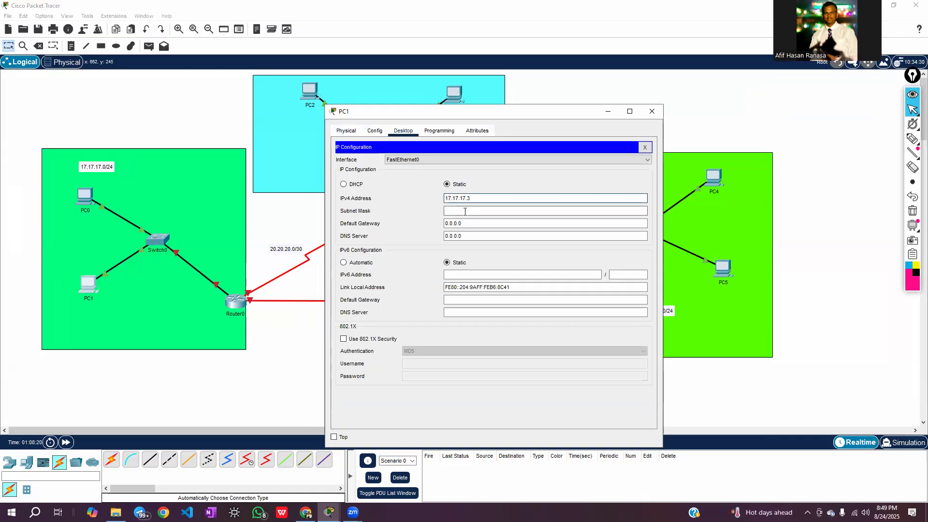
double_click(457, 211)
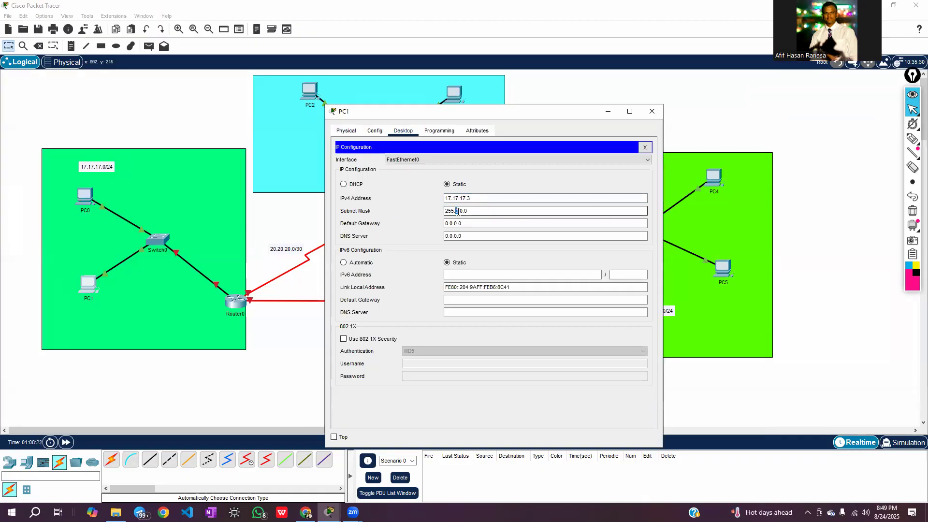
type("255.")
double_click(468, 211)
type("255.")
Set PC1's default gateway to 17.17.17.1 and close its configuration window
left_click(476, 226)
left_click_drag(462, 226, 442, 225)
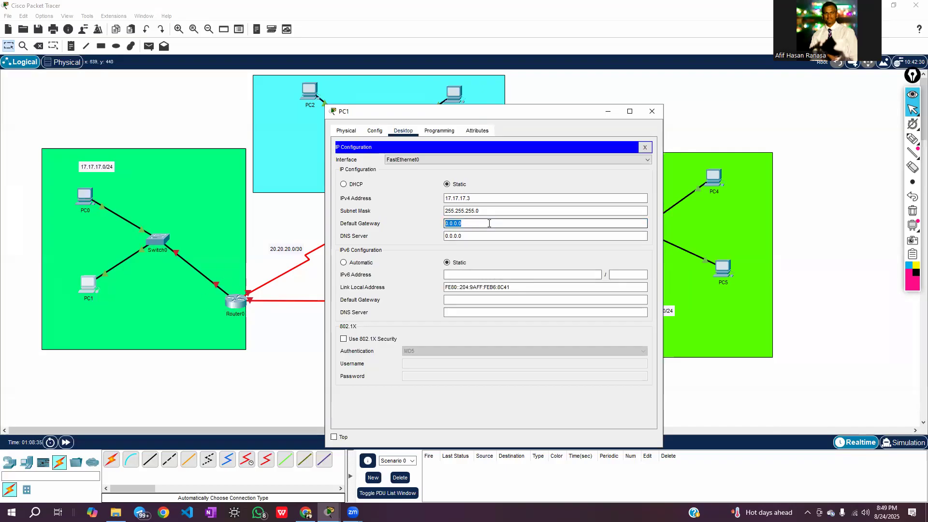
type("17.17.17.1")
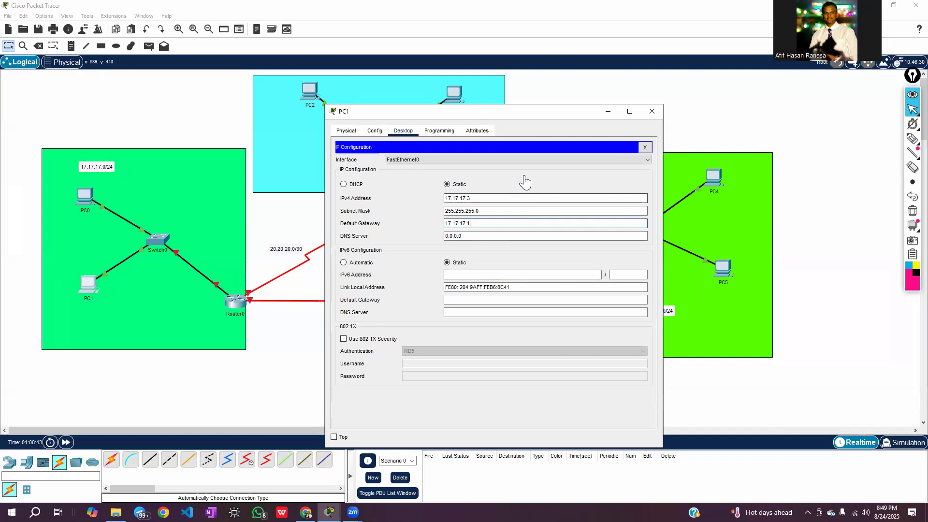
left_click(652, 112)
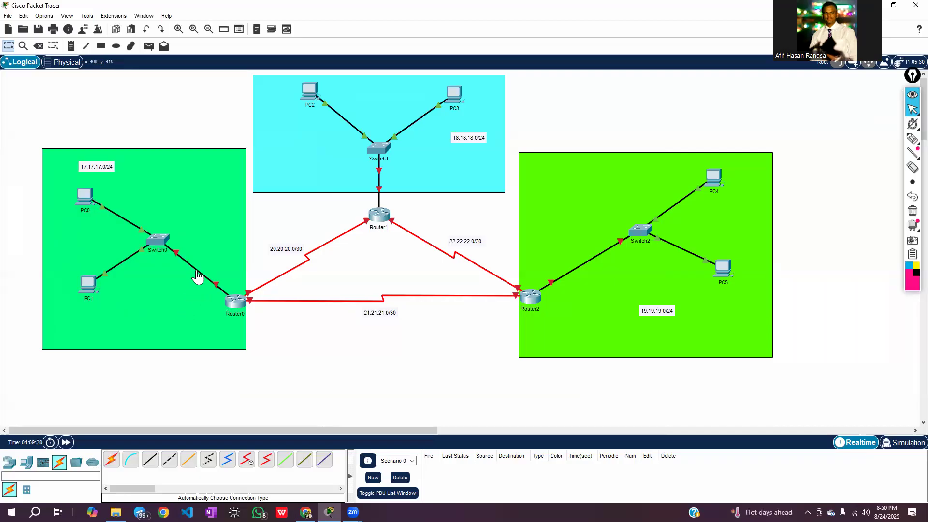
mouse_move(197, 276)
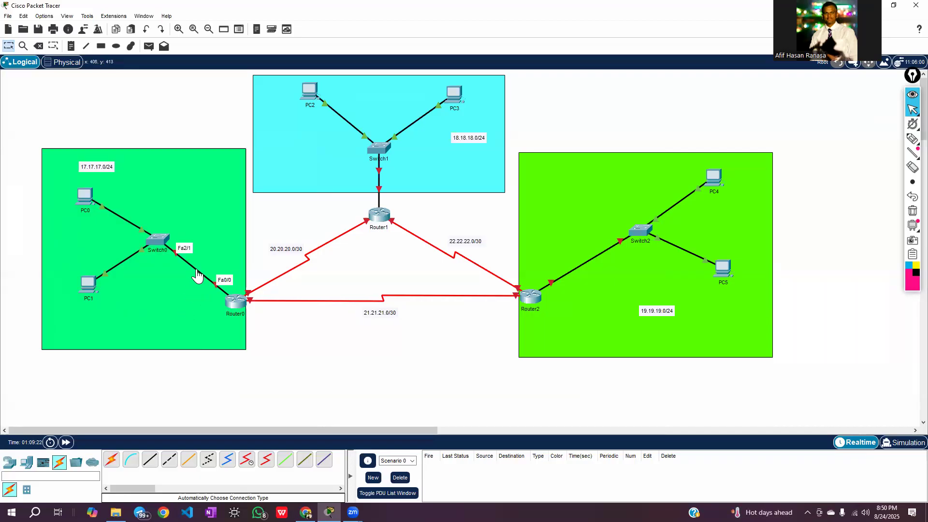
left_click(228, 290)
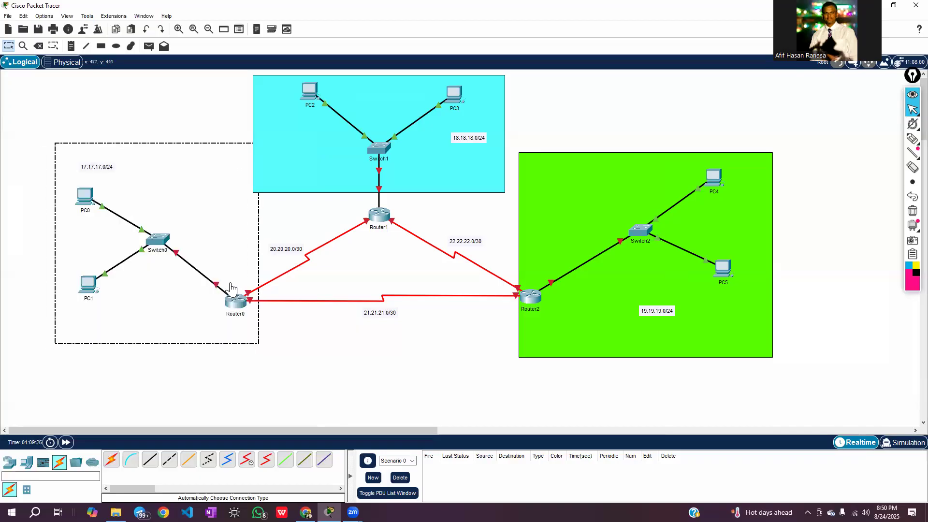
left_click(276, 353)
Open Router0's command line, answer no to the initial configuration dialog and bring up the router prompt
mouse_move(205, 280)
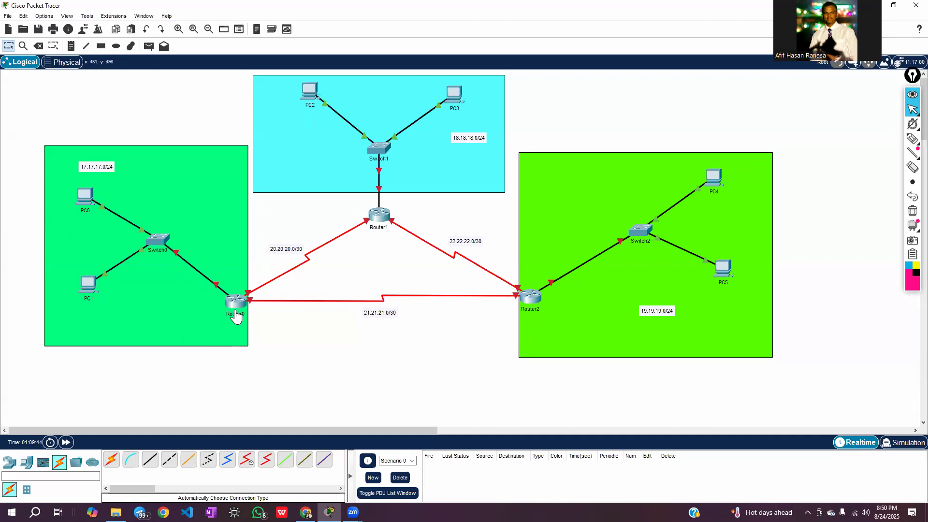
left_click(238, 302)
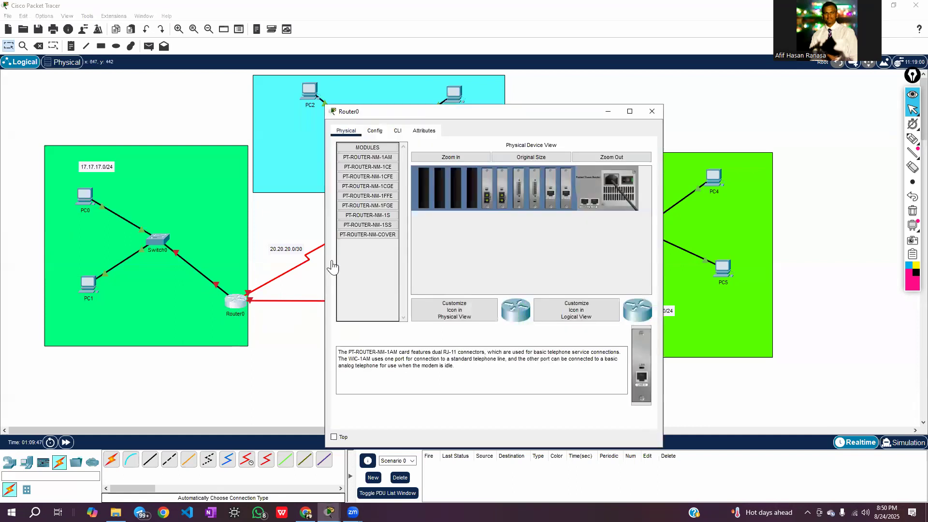
left_click(395, 133)
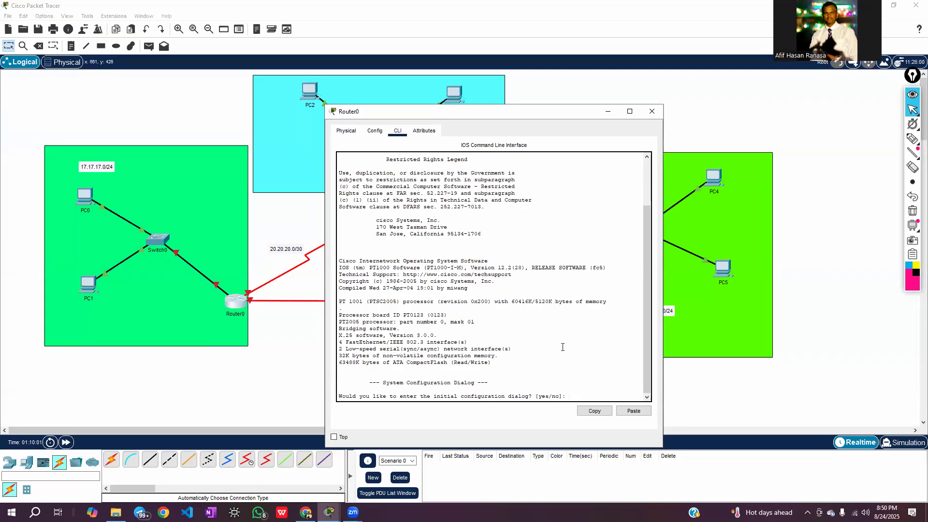
type("no")
key("Return")
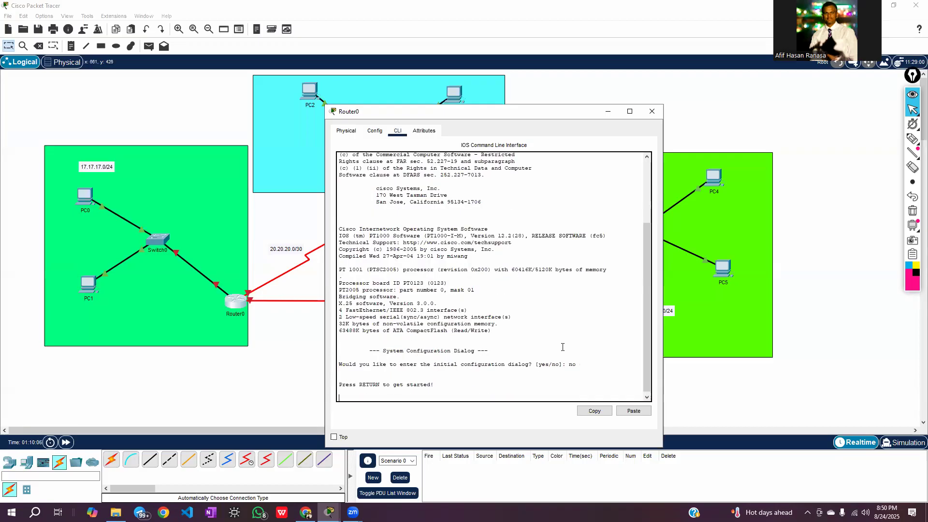
key("Return")
key("Return")
key("Return")
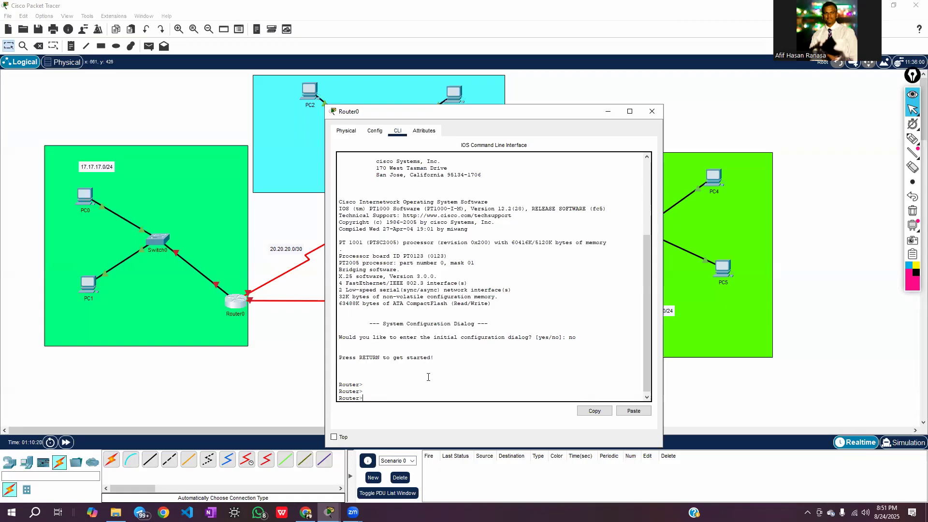
Enter privileged mode on Router0 with enable and global configuration mode with configure terminal
type("enable")
key("Return")
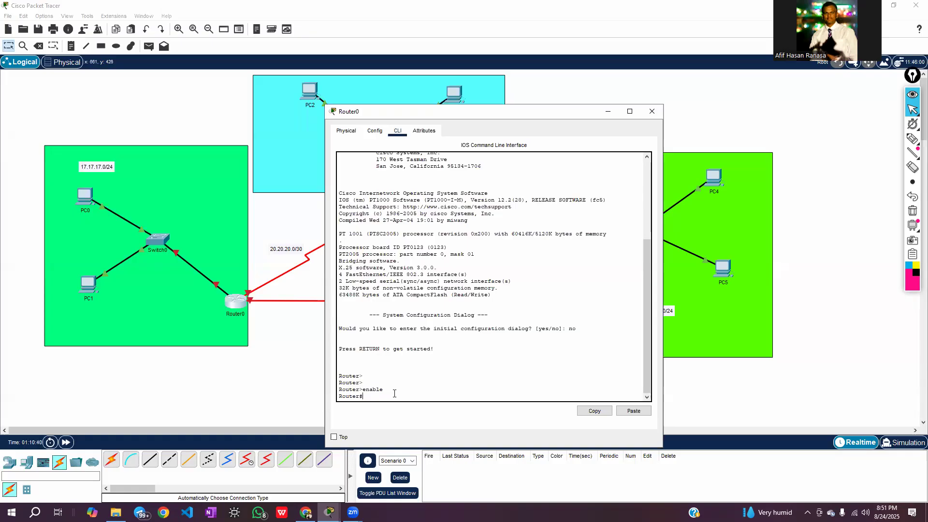
type("configure termina")
key("Return")
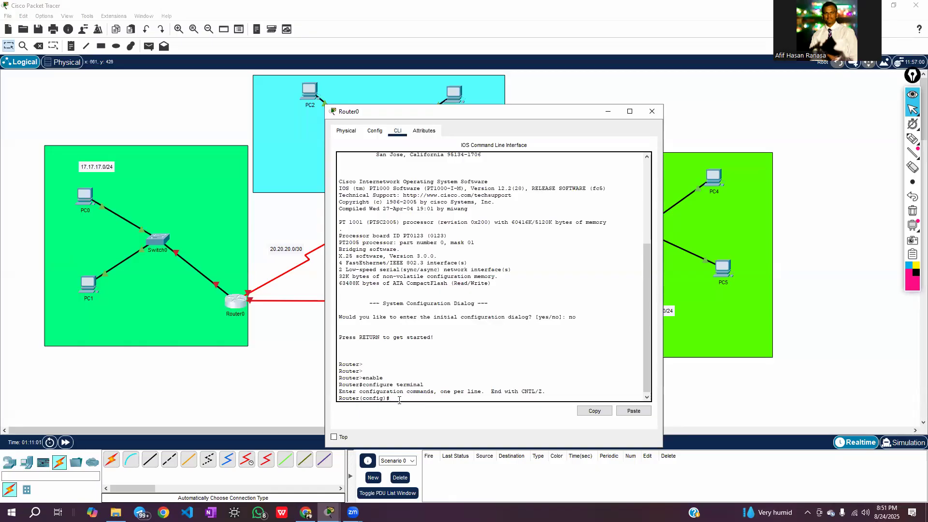
Check Router0's LAN-side port on the topology and enter interface configuration mode with interface fa0/0
left_click(276, 338)
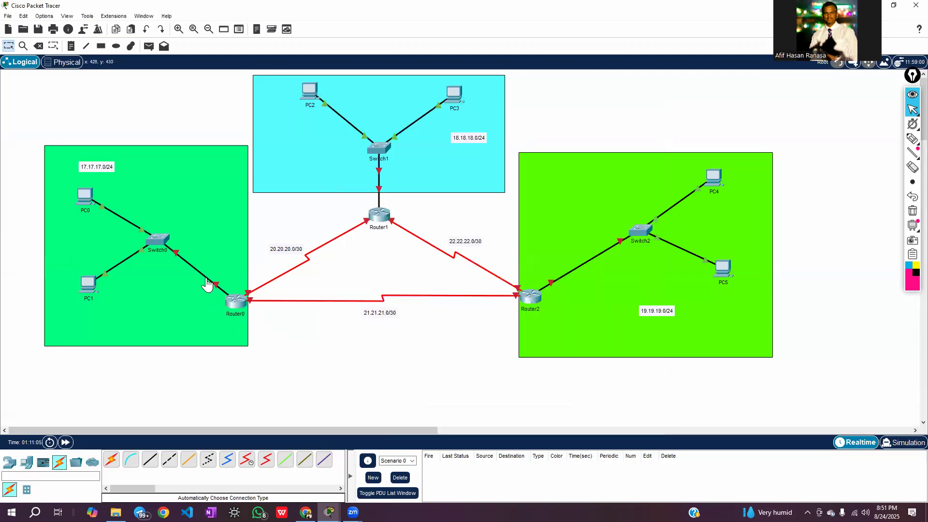
mouse_move(207, 285)
mouse_move(214, 284)
left_click(235, 302)
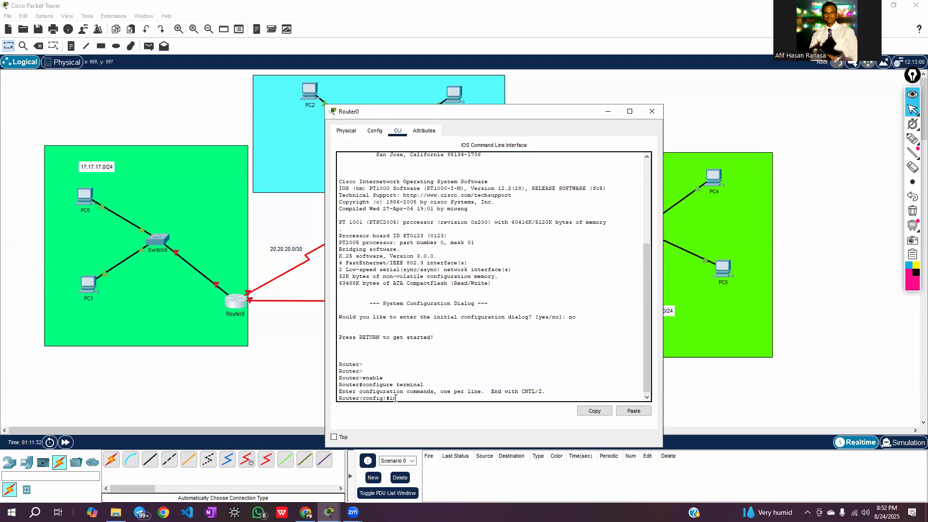
type("terface fa0/0")
key("Return")
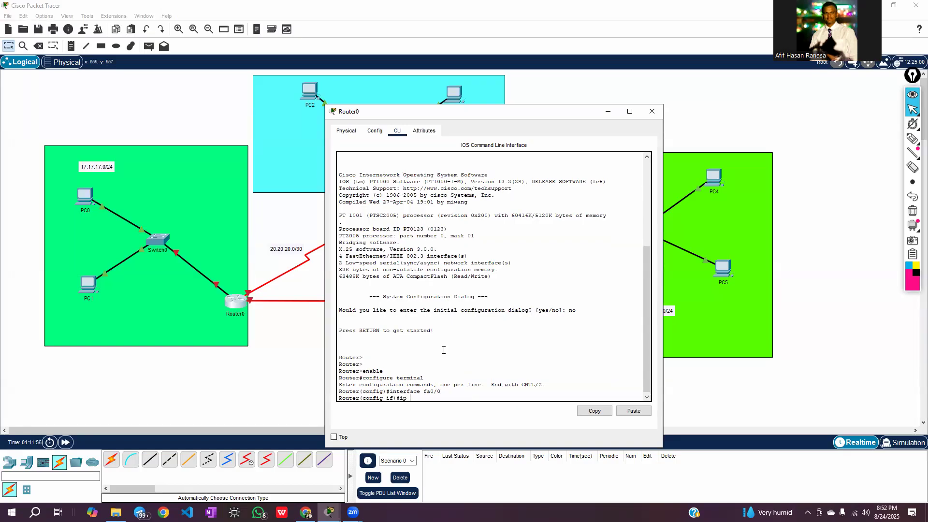
Assign IP address 17.17.17.1 with mask 255.255.255.0 to Router0's fa0/0 interface
type("res")
type("s 17")
type(".17")
type(".18")
type("7.1")
type(" 255.")
type("255.255.")
type("0")
key("Return")
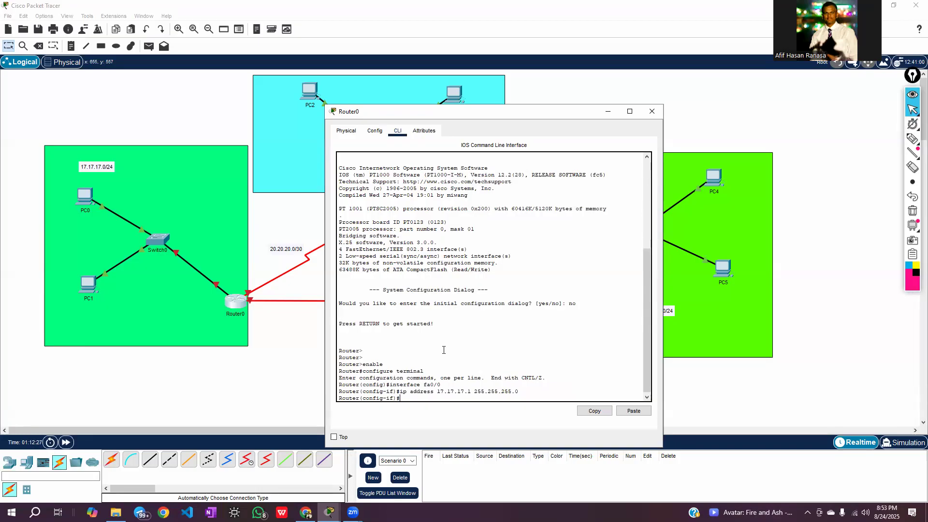
Enable Router0's fa0/0 interface with no shutdown and exit to global configuration mode
type("no shutdown")
key("Return")
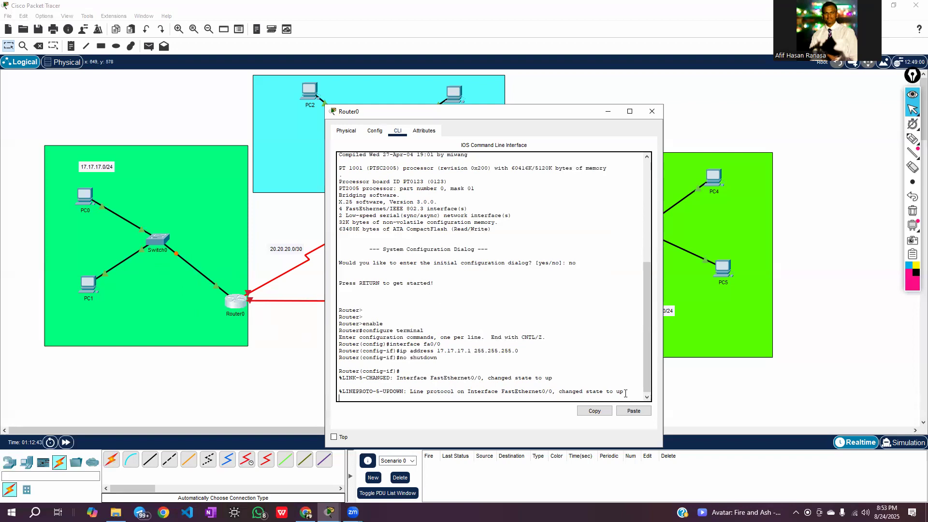
key("Return")
key("Return")
key("Return")
key("Return")
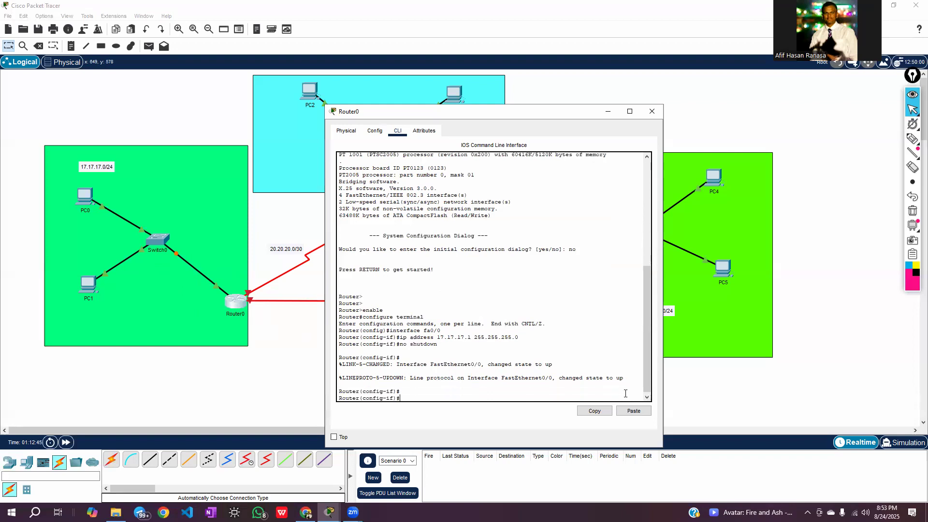
type("exit")
key("Return")
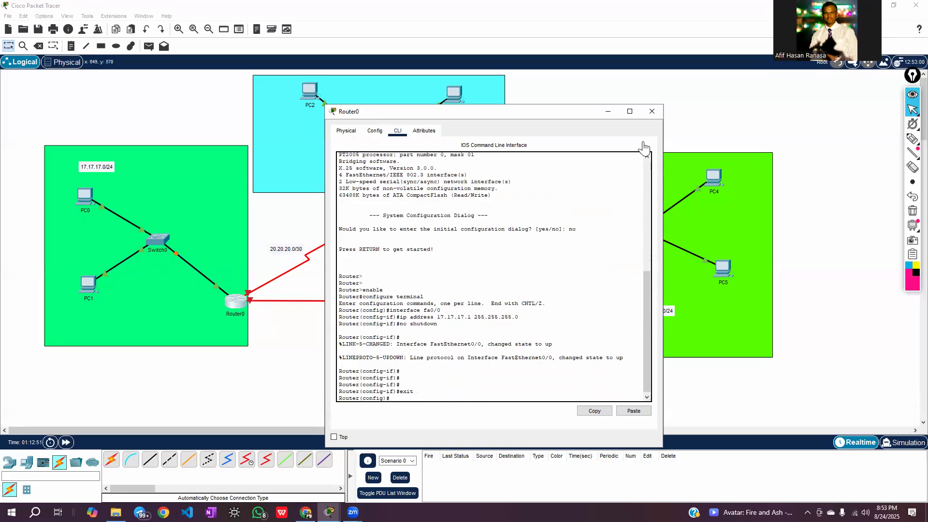
Close Router0's window and assign the static IPv4 address 18.18.18.2 to PC2
left_click(651, 111)
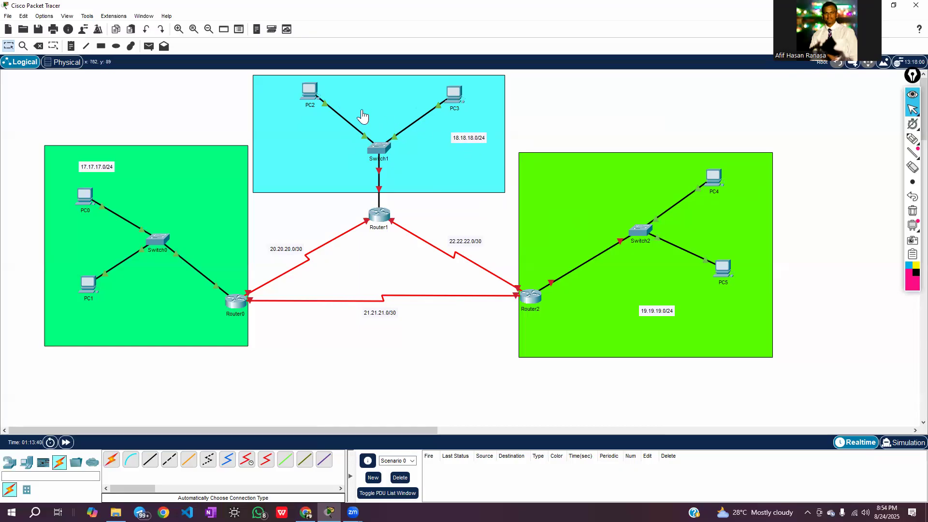
left_click(310, 100)
left_click_drag(476, 117, 679, 80)
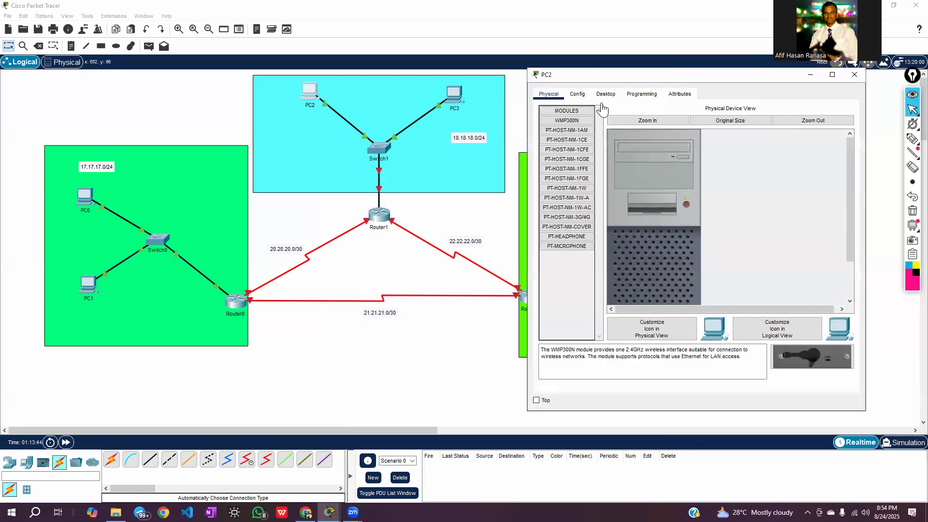
left_click(605, 93)
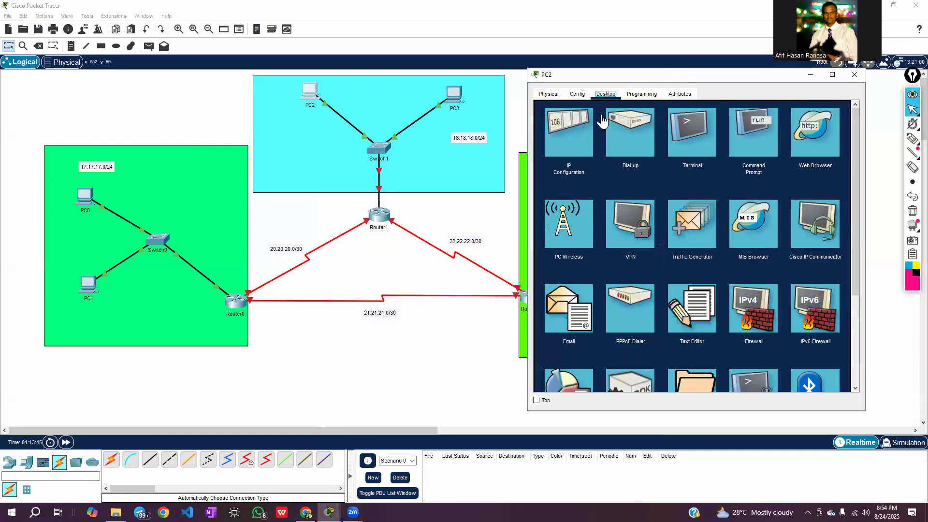
left_click(569, 138)
left_click(666, 163)
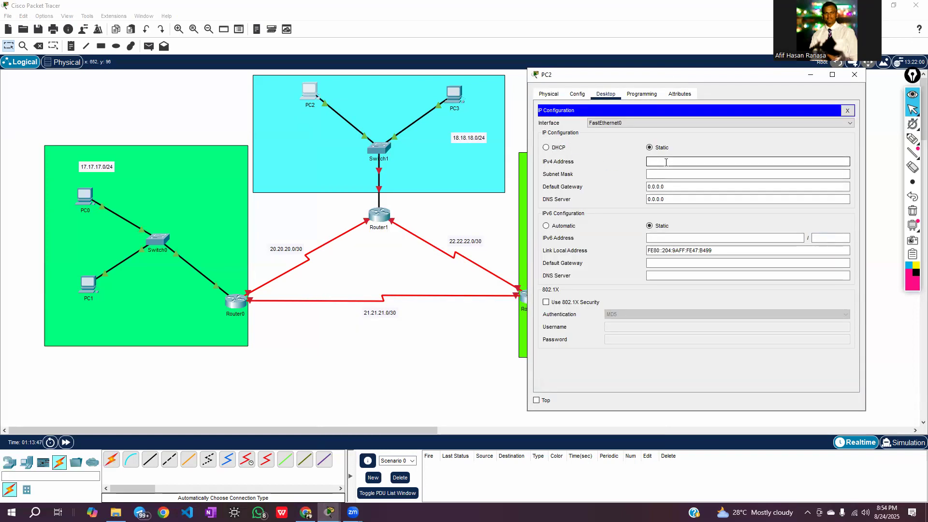
type("1")
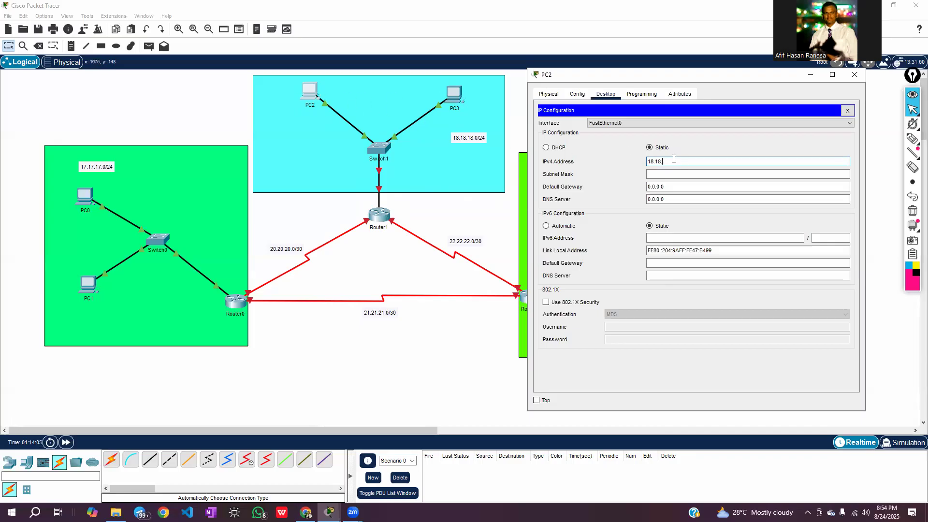
type("8.2")
Set PC2's subnet mask to 255.255.255.0
left_click(658, 173)
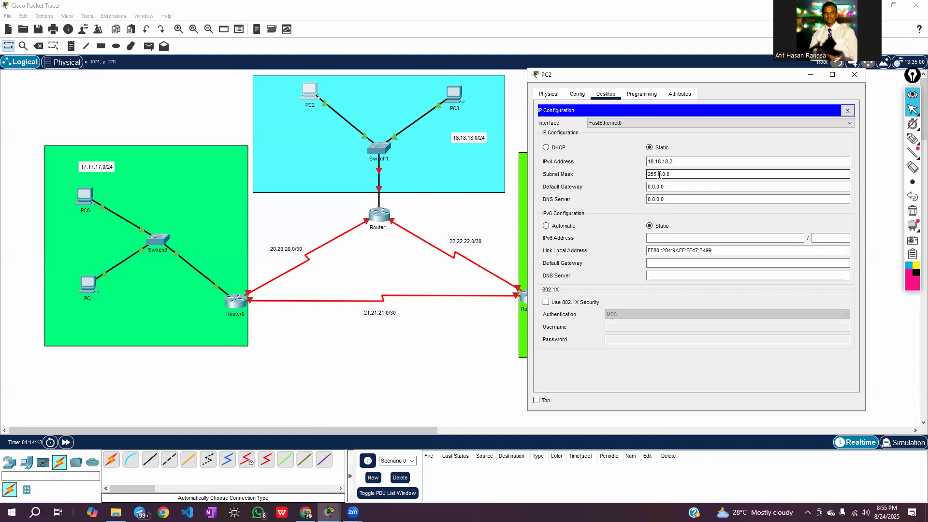
type("255")
key("Delete")
type("255")
key("Delete")
Set PC2's default gateway to 18.18.18.1 and close its window
double_click(671, 188)
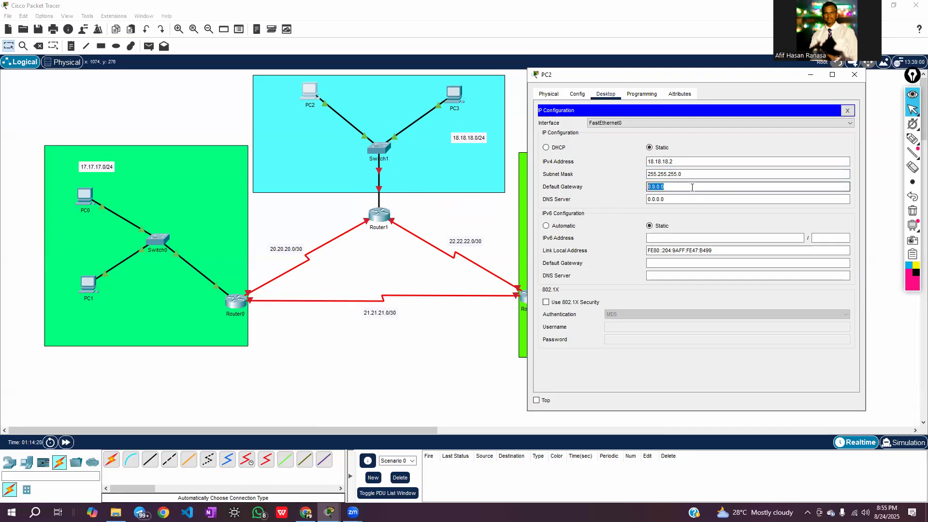
key("BackSpace")
type("18.18.18.1")
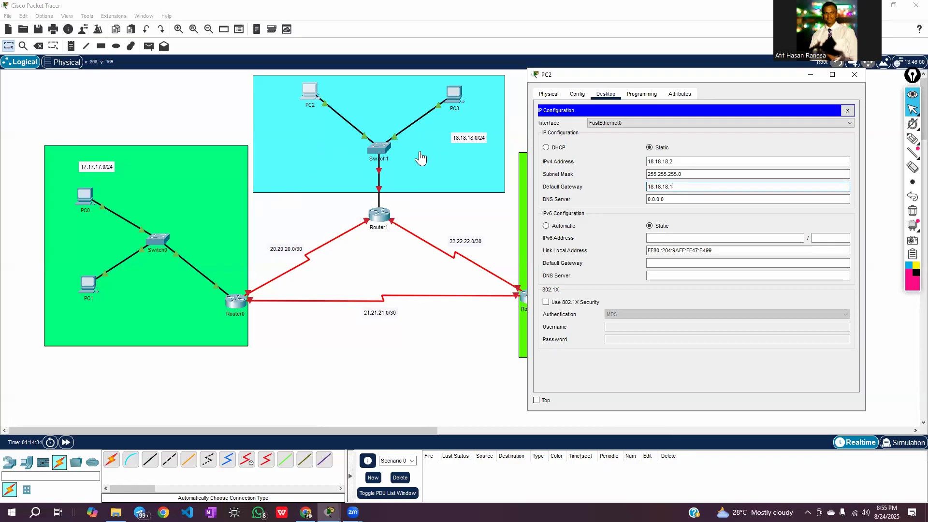
left_click(665, 187)
left_click(854, 74)
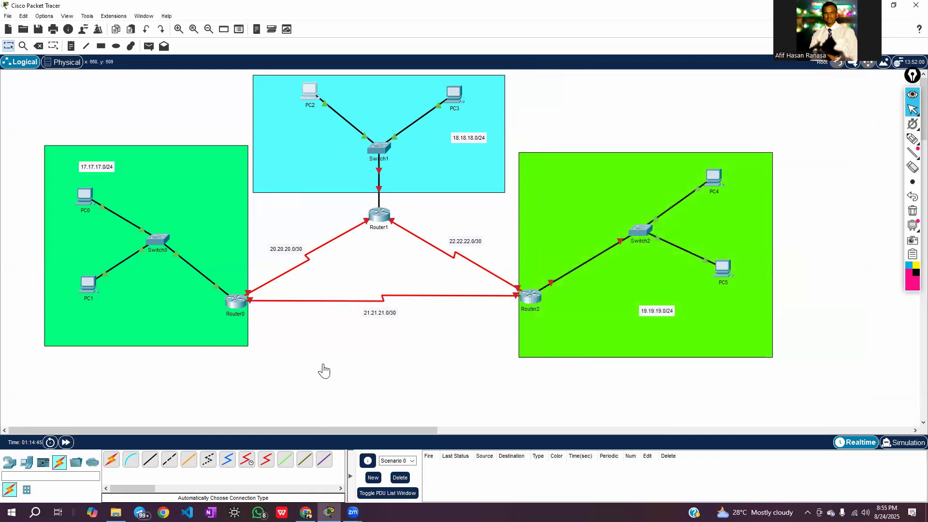
Assign the static IPv4 address 18.18.18.3 with subnet mask 255.255.255.0 to PC3
left_click(454, 95)
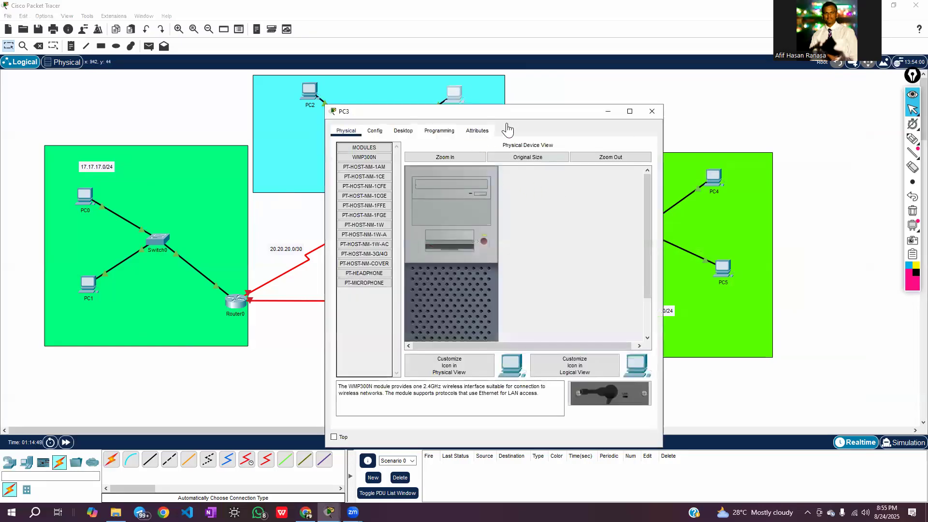
left_click_drag(509, 119, 672, 69)
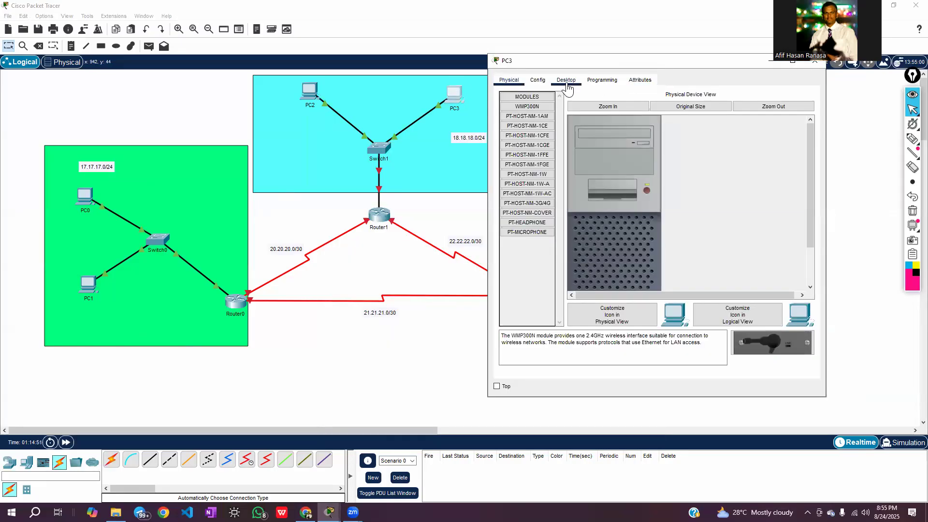
left_click(565, 80)
left_click(528, 127)
left_click(621, 148)
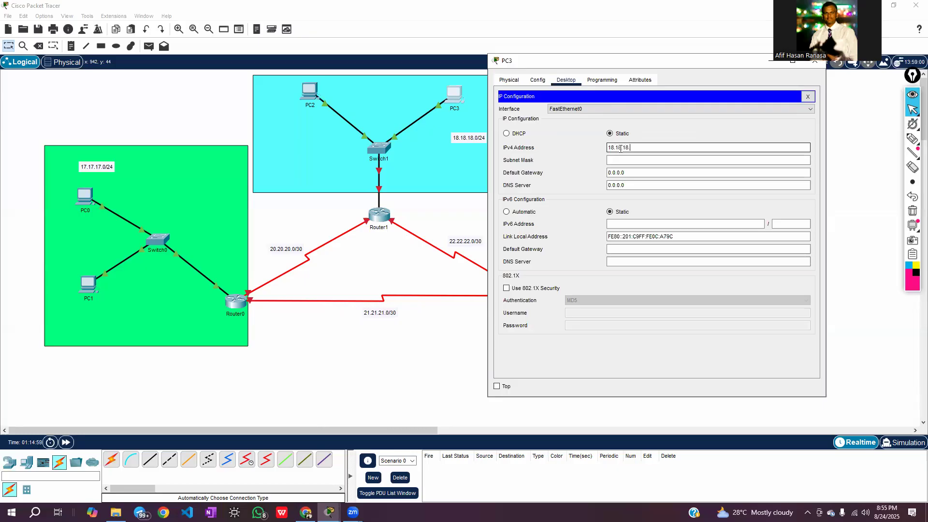
left_click(626, 161)
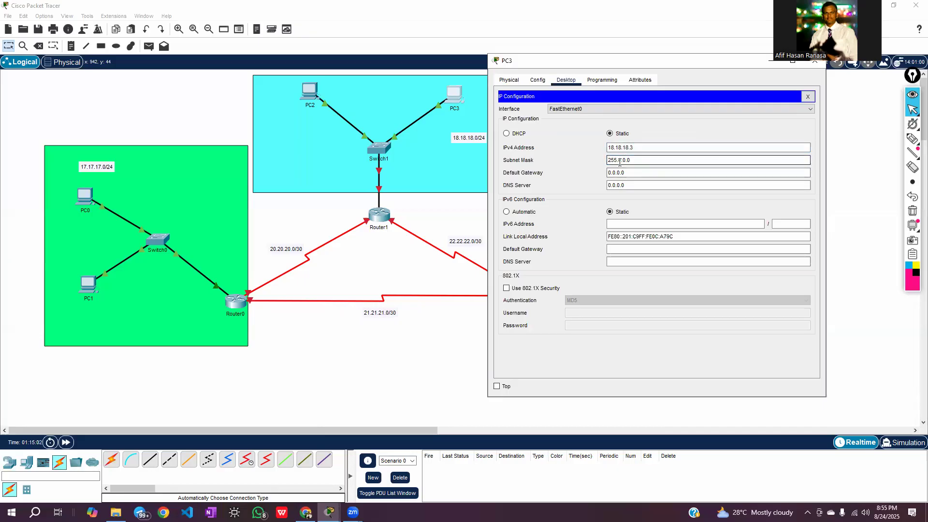
type("255.255.25")
Set PC3's default gateway to 18.18.18.1 and close its window
left_click(633, 171)
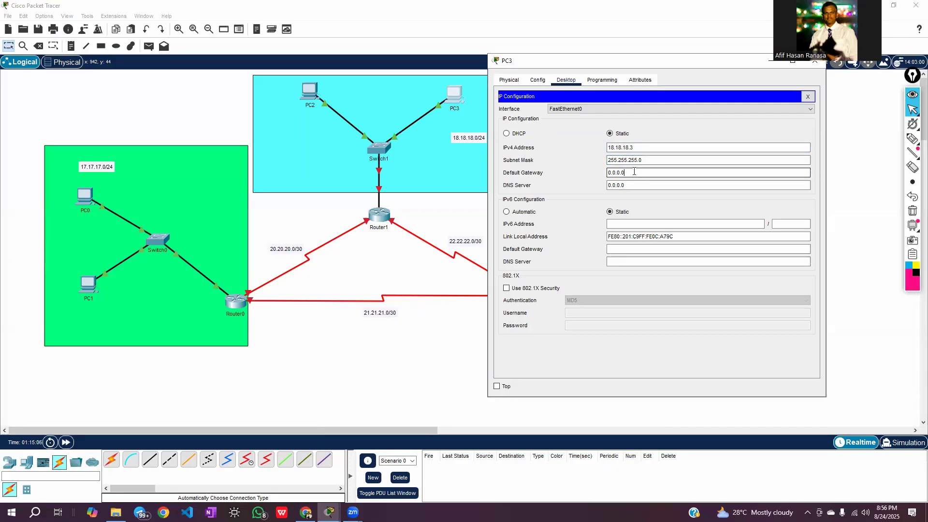
left_click_drag(621, 173, 608, 174)
key("BackSpace")
type("18.18.18.1")
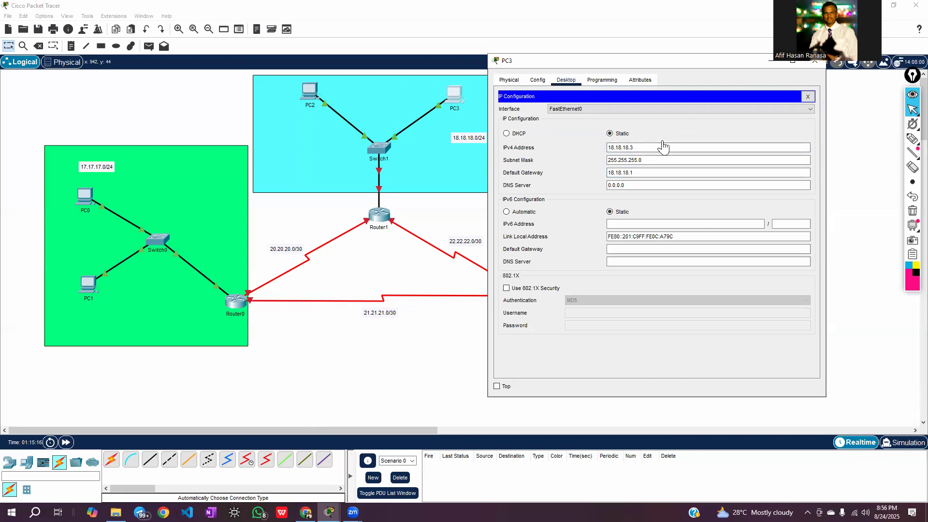
left_click_drag(690, 67, 649, 82)
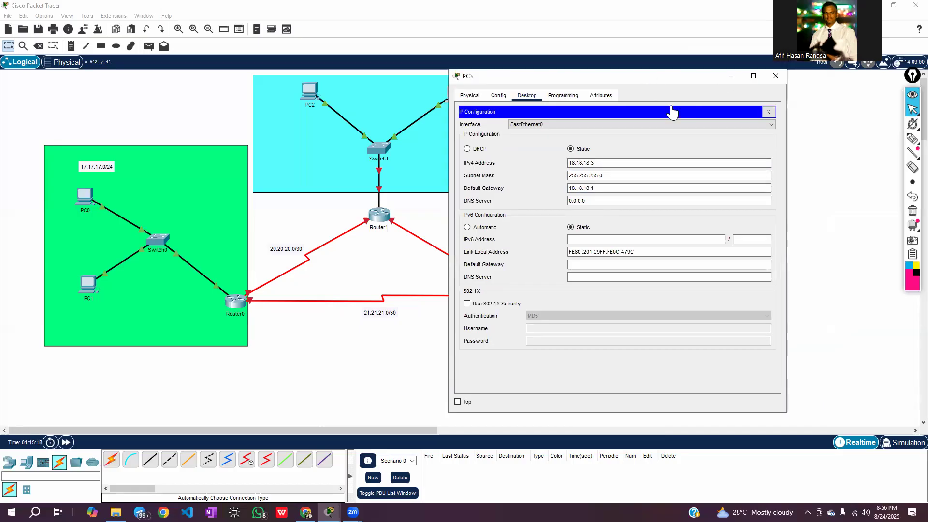
left_click(773, 77)
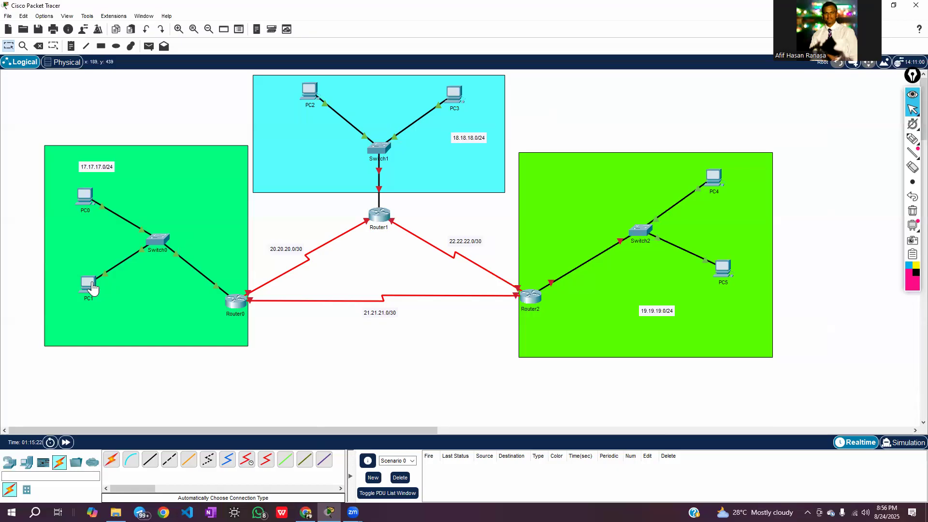
Check Router1's LAN-side port on the topology, then open Router1's command line and answer no to the initial configuration dialog
mouse_move(93, 288)
mouse_move(215, 291)
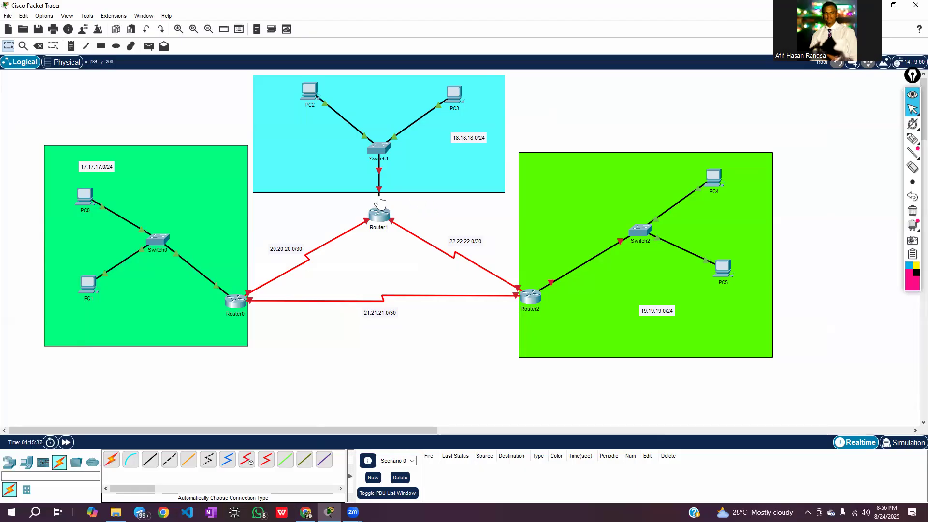
mouse_move(378, 198)
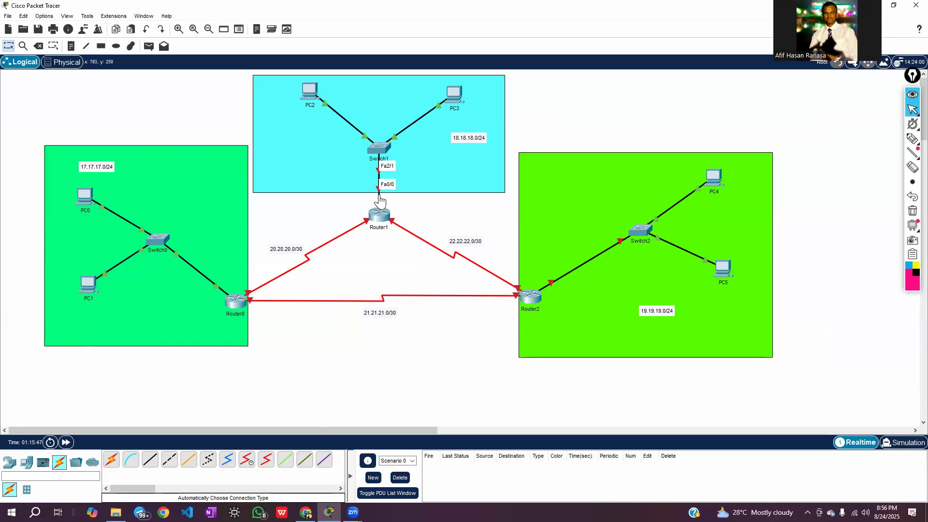
left_click(379, 219)
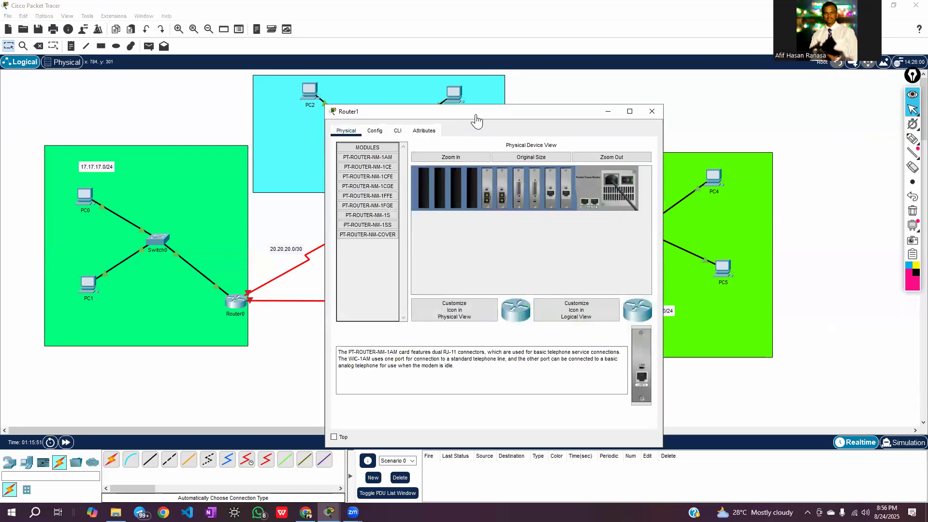
left_click_drag(476, 121, 660, 65)
left_click(581, 75)
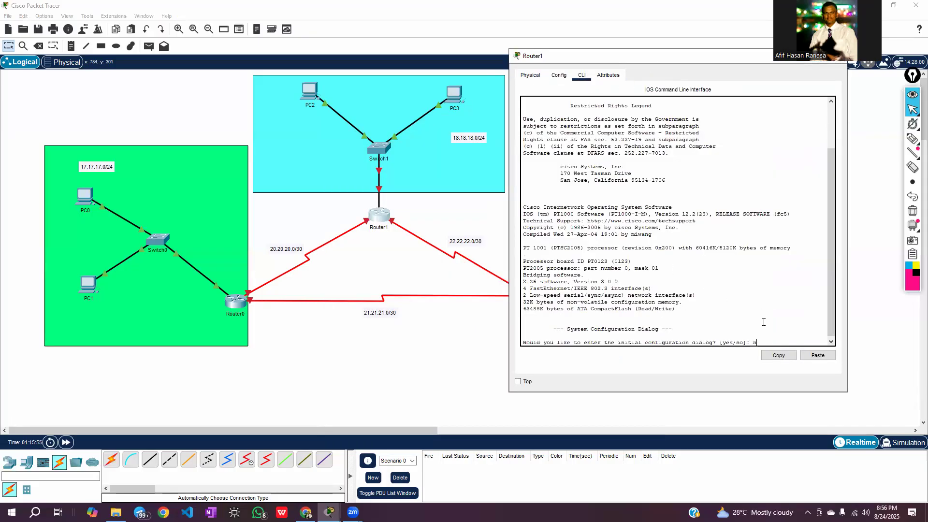
type("no")
key("Return")
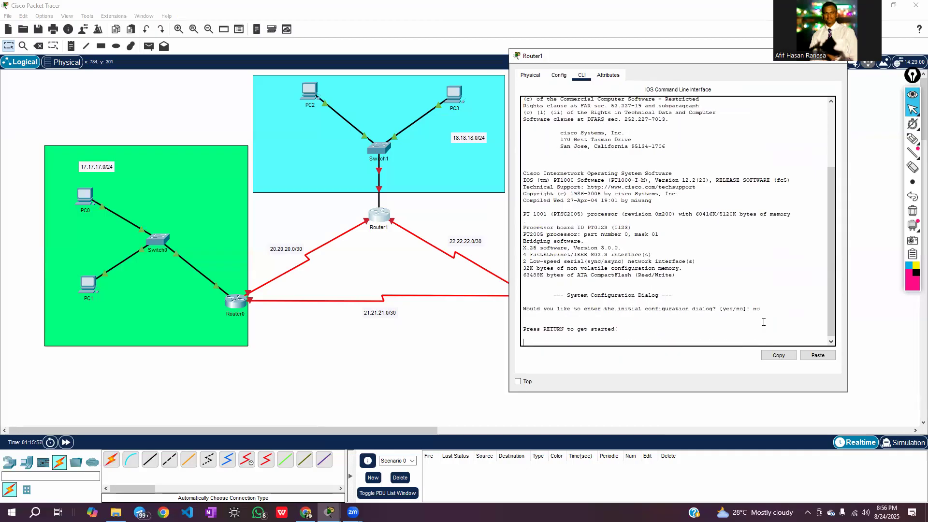
key("Return")
key("Return")
key("Return")
key("Return")
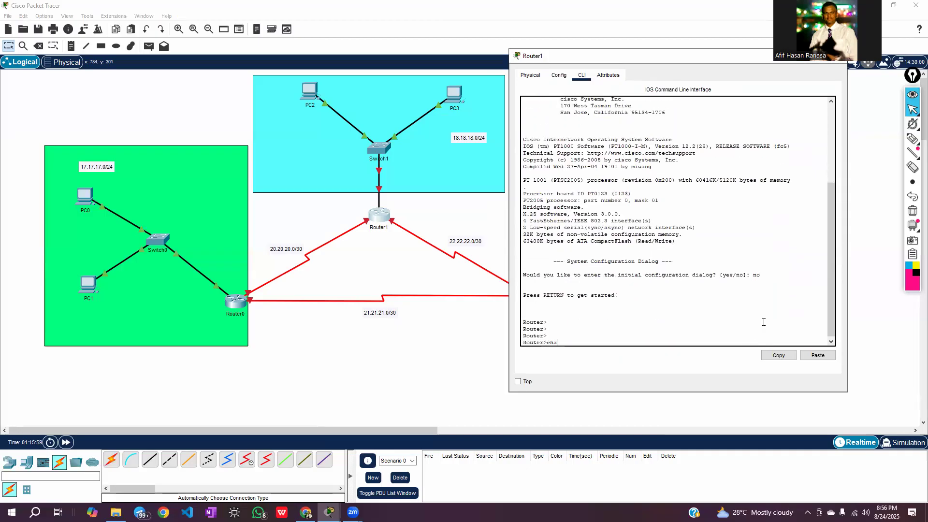
Enter Router1's interface configuration mode with enable, configure terminal and interface fa0/0
type("enable")
key("Return")
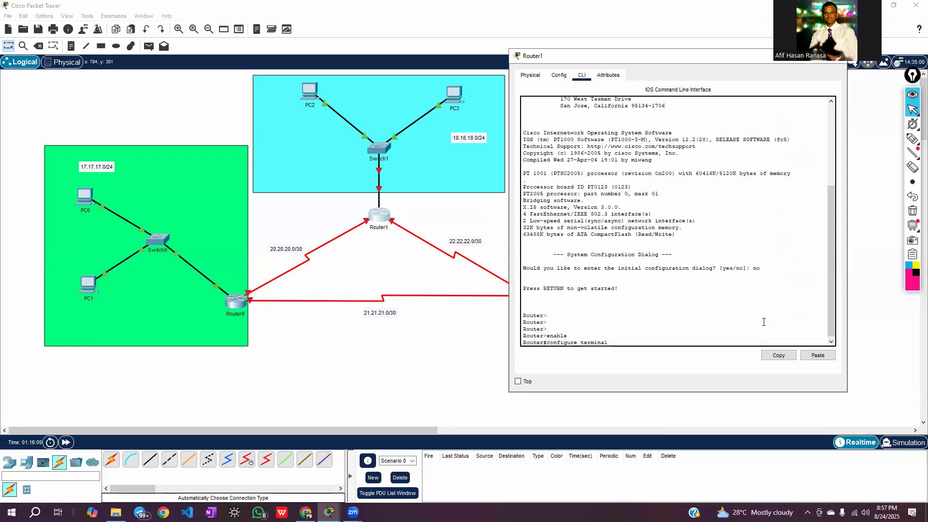
key("Return")
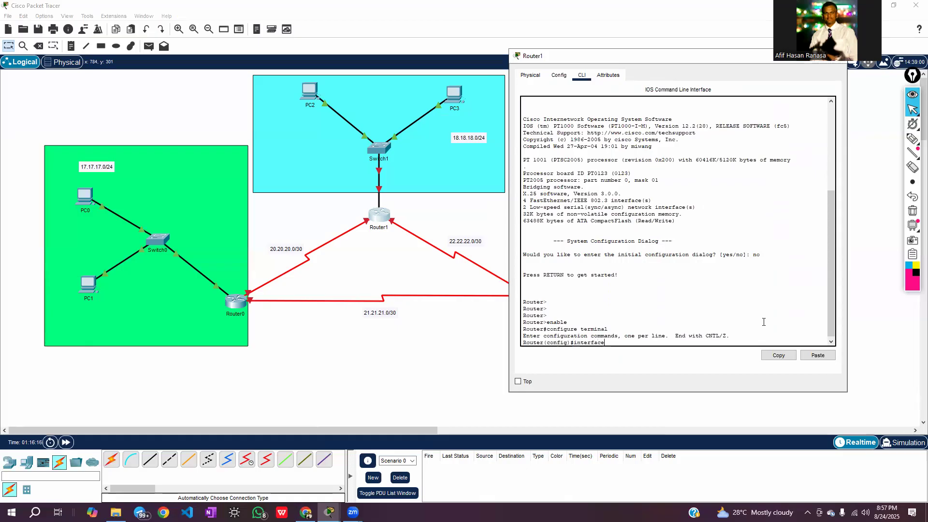
type("0/0")
key("Return")
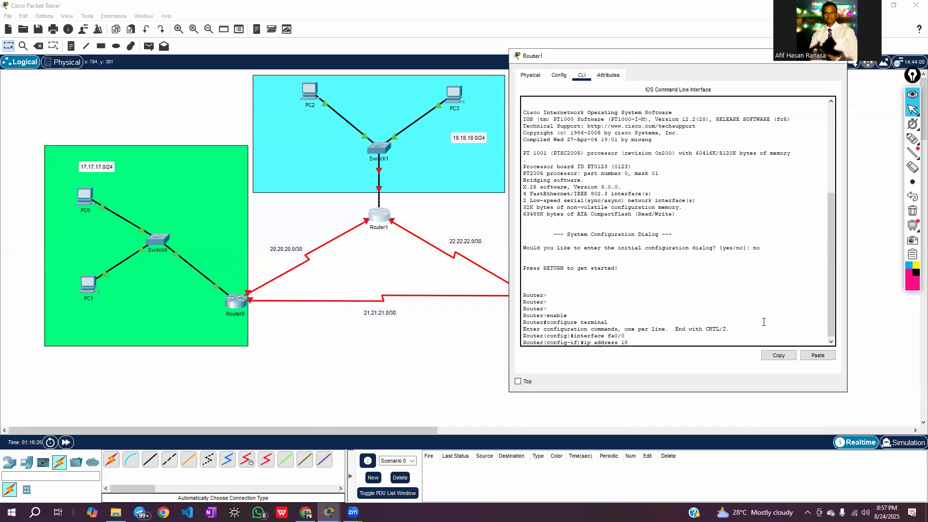
Assign IP address 18.18.18.1 with mask 255.255.255.0 to Router1's fa0/0 interface
type("ip address 18.18.18.1 255.255.255.0")
key("Return")
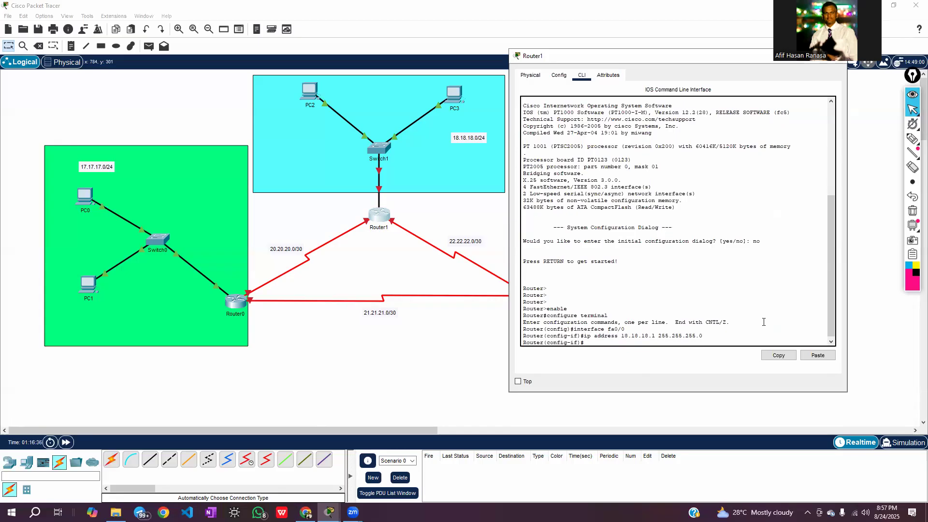
Enable Router1's fa0/0 interface with no shutdown and close the router's window
type("no shu")
key("Return")
key("Return")
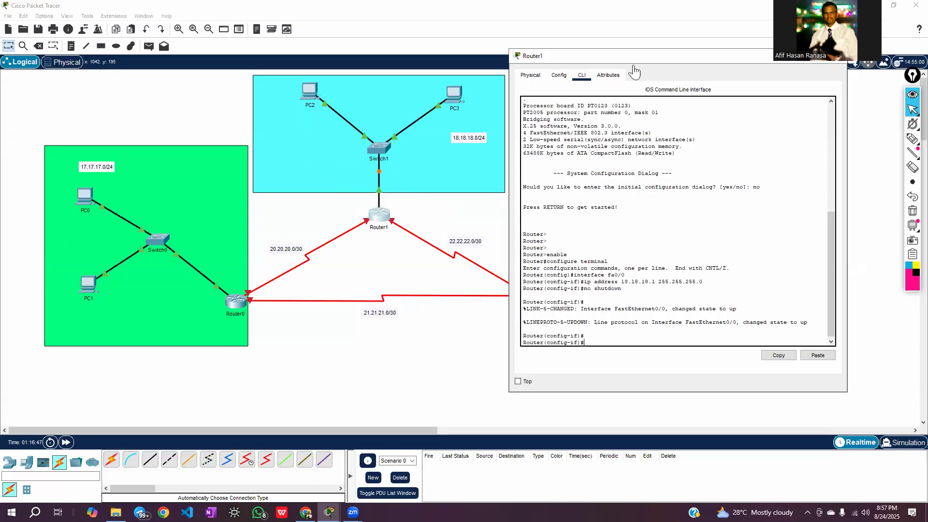
left_click_drag(630, 61, 542, 83)
left_click(748, 79)
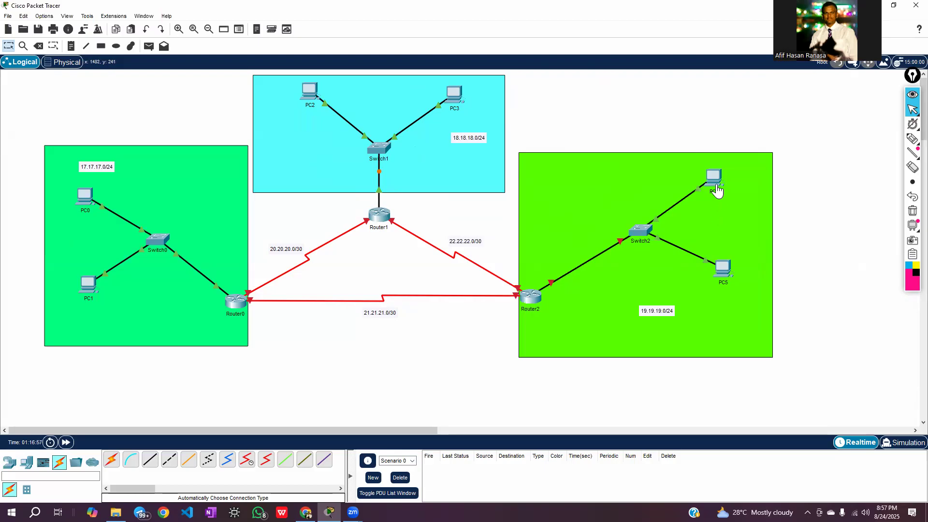
Shift the 19.19.19.0/24 label slightly toward Router2 within the green LAN area
left_click_drag(662, 314, 647, 318)
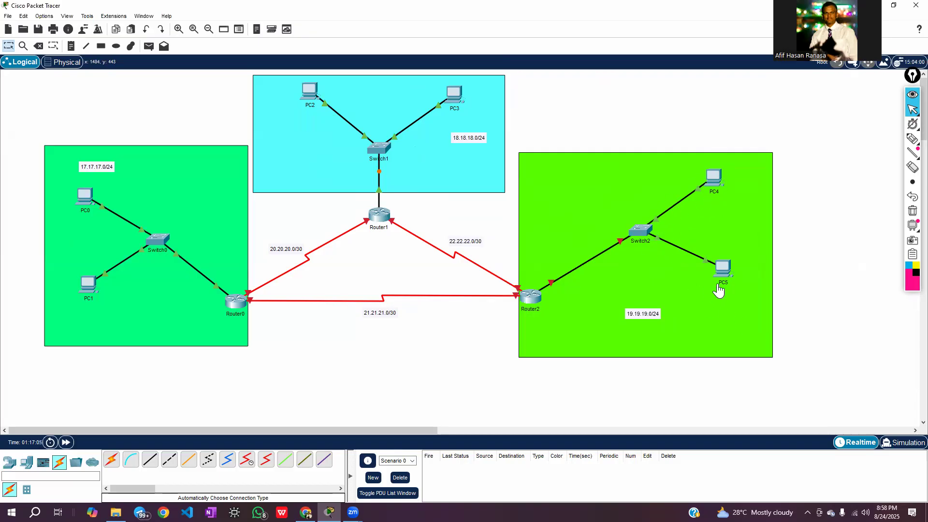
mouse_move(718, 290)
left_click(911, 139)
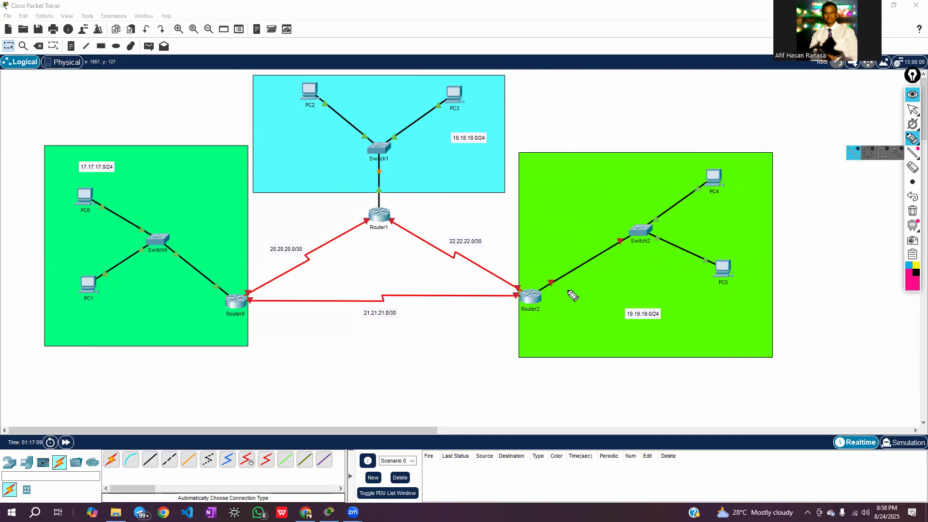
mouse_move(539, 282)
left_mouse_down()
mouse_move(561, 278)
mouse_move(545, 295)
mouse_move(541, 279)
mouse_move(569, 287)
mouse_move(548, 286)
left_mouse_up()
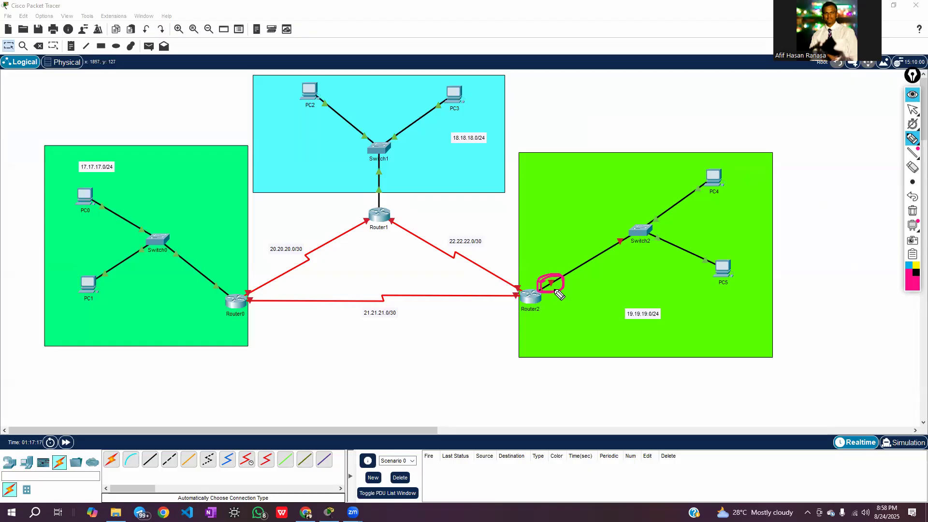
left_click(912, 211)
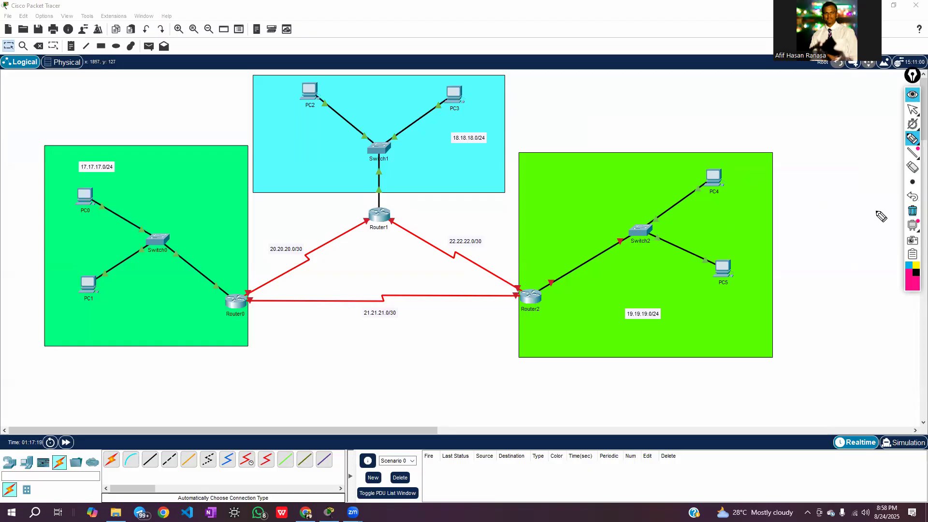
left_click(915, 113)
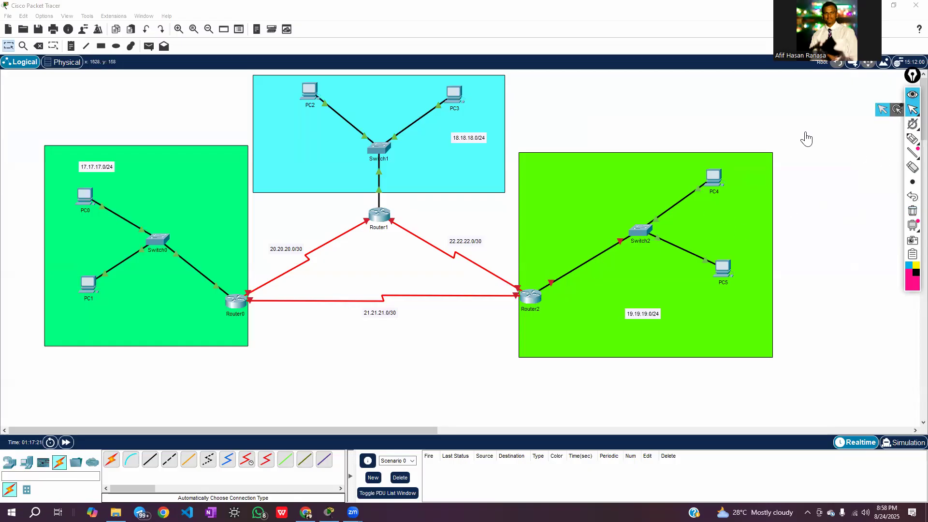
left_click(913, 97)
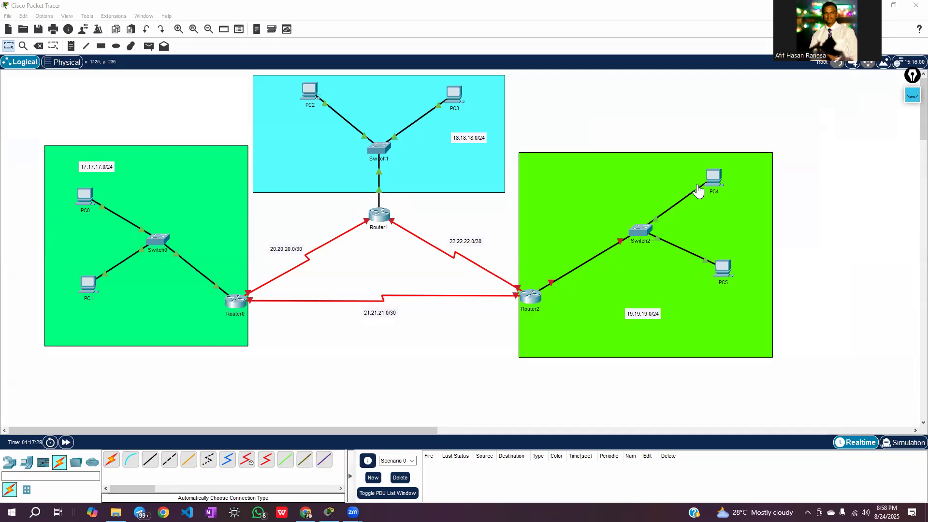
Nudge PC4 slightly away from Switch2 and set its static IPv4 address to 19.19.19.2
mouse_move(714, 179)
left_mouse_down()
mouse_move(709, 173)
mouse_move(717, 179)
left_mouse_up()
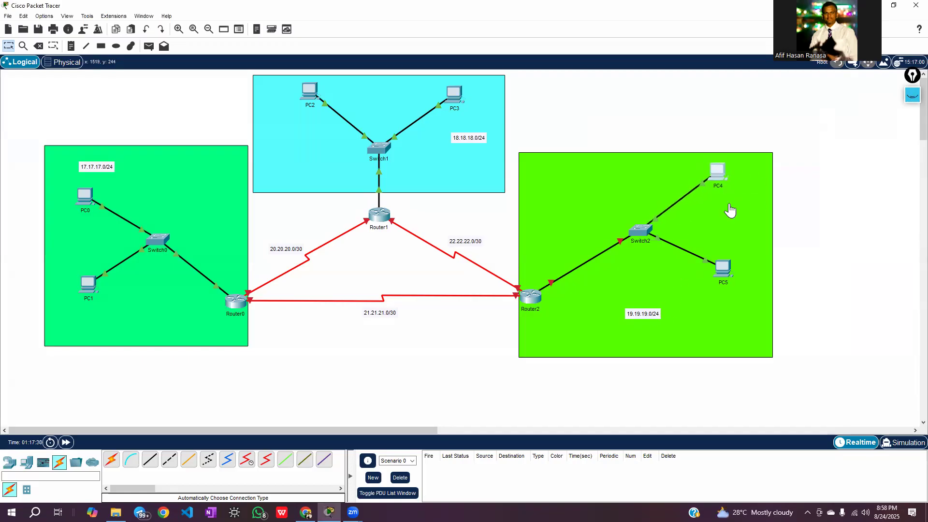
left_click(720, 178)
left_click_drag(527, 113, 353, 72)
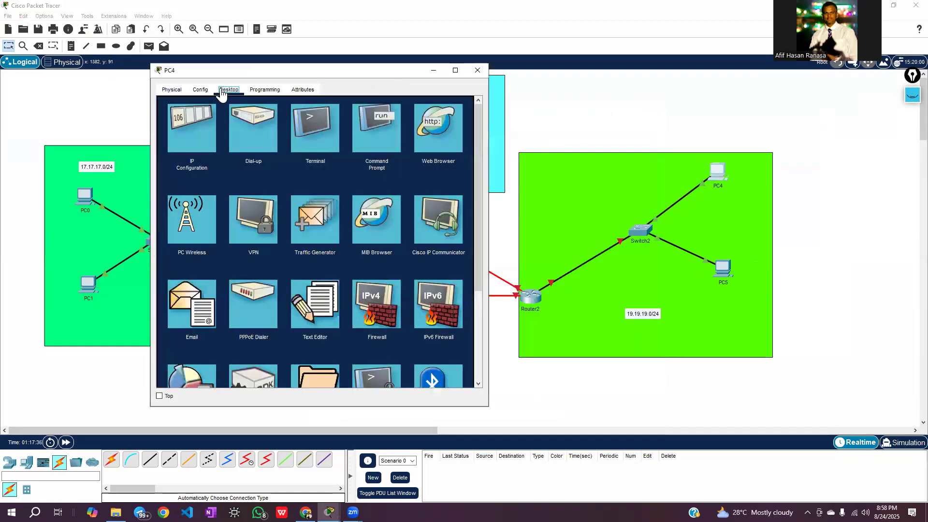
left_click(189, 122)
left_click(277, 157)
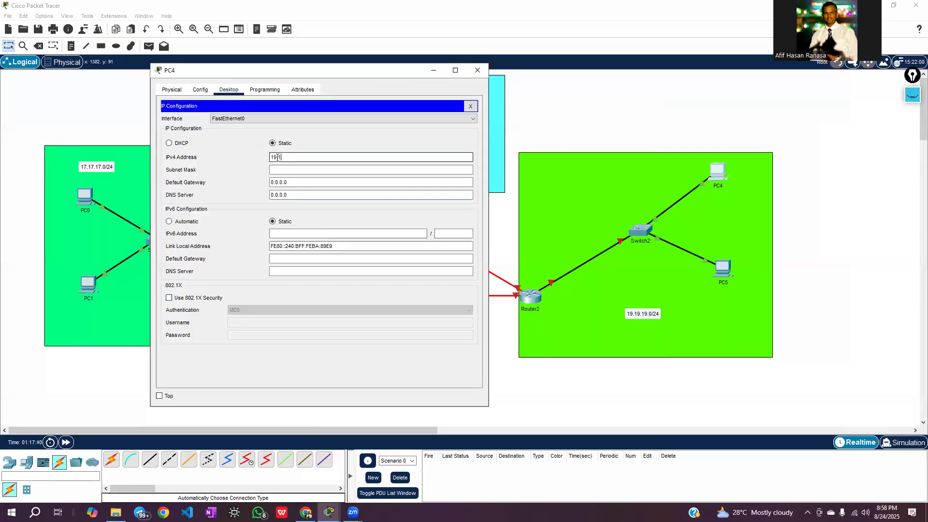
type("19.19.19.2")
Give PC4 subnet mask 255.255.255.0 and default gateway 19.19.19.1, and close its window
left_click(283, 170)
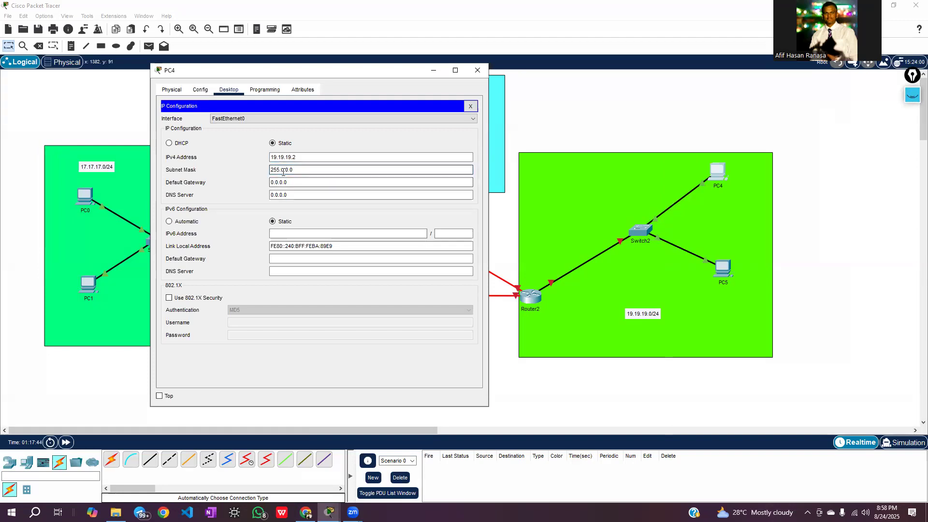
type("255.255.25")
left_click(298, 183)
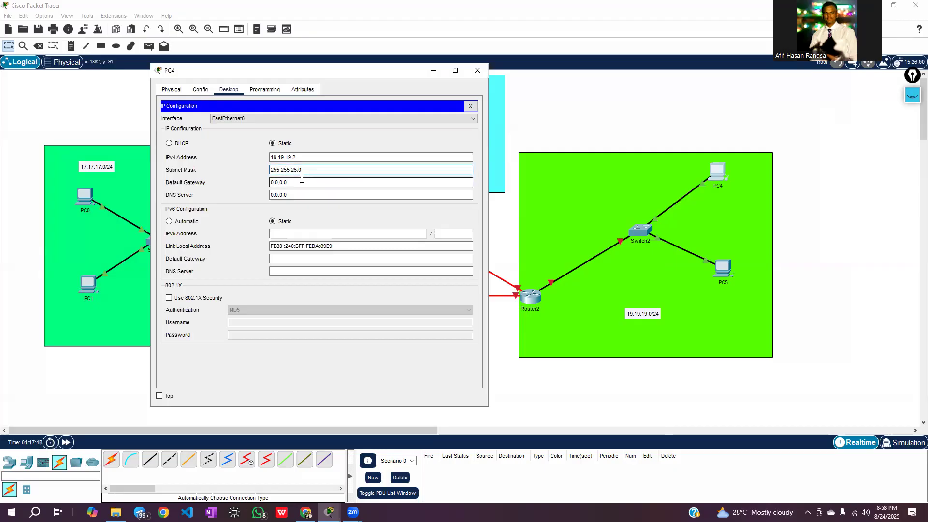
triple_click(322, 186)
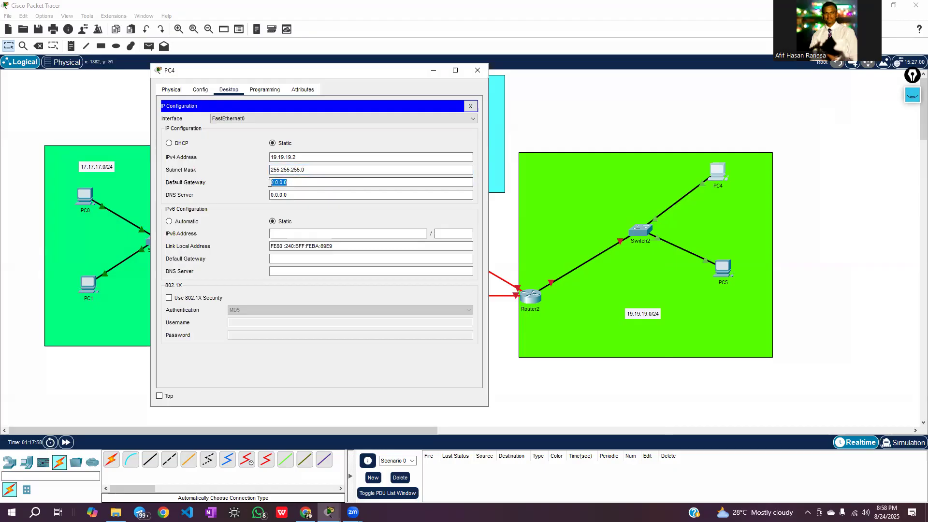
type("19.19.19.1")
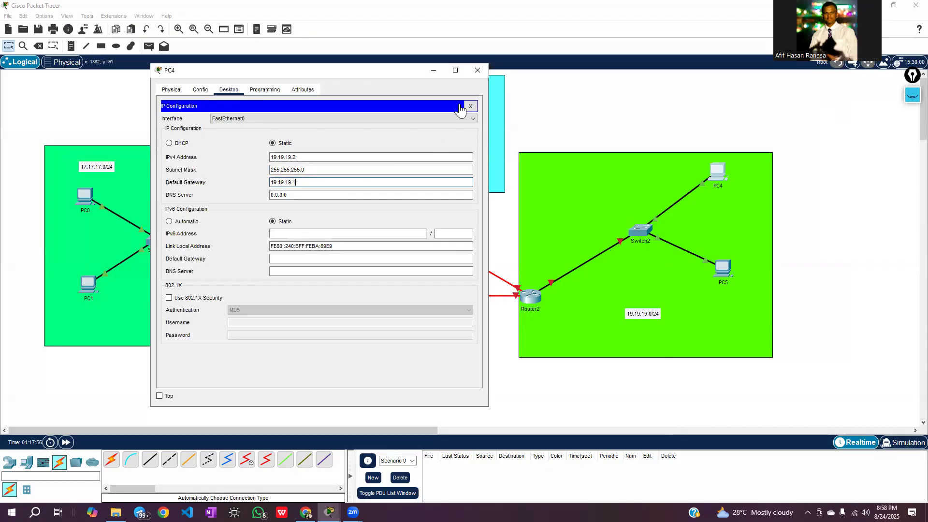
left_click(477, 70)
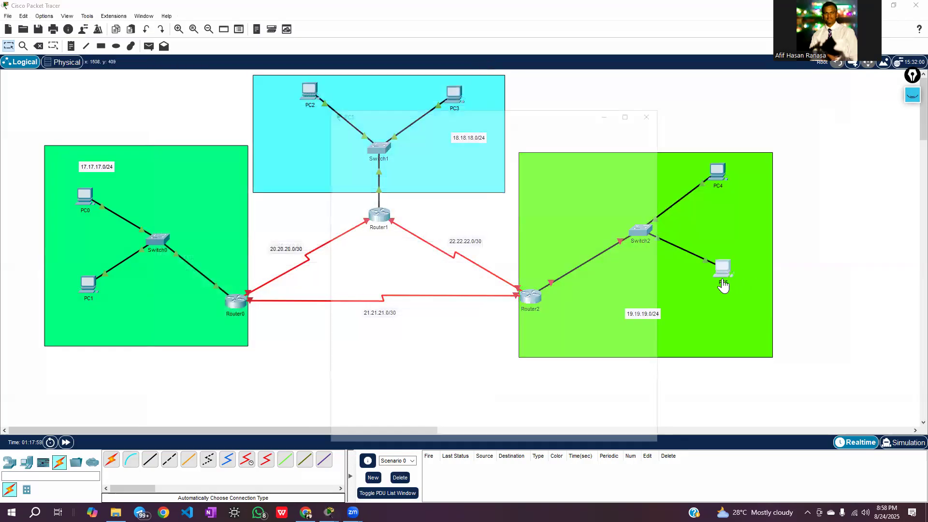
Open PC5's IP configuration and set its static IPv4 address to 19.19.19.3
left_click(727, 273)
left_click(409, 134)
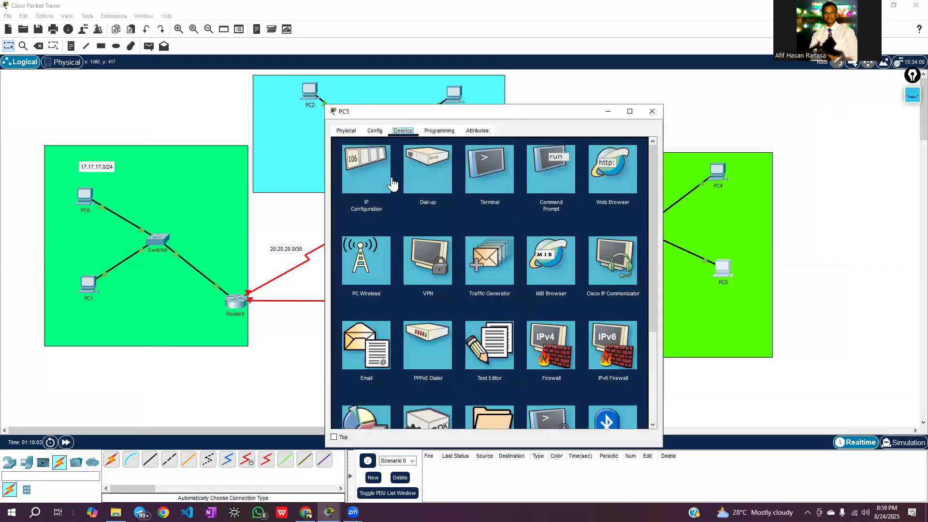
left_click(358, 183)
left_click(483, 199)
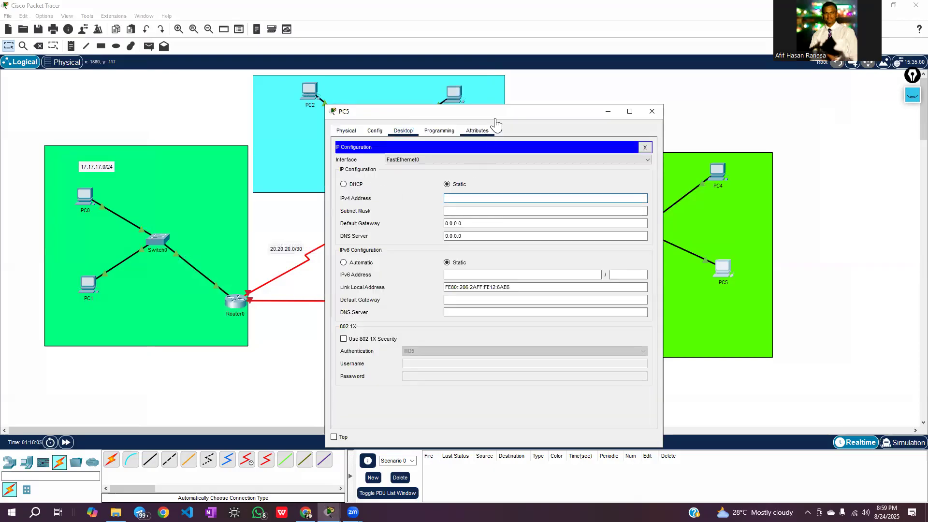
left_click_drag(496, 118, 305, 90)
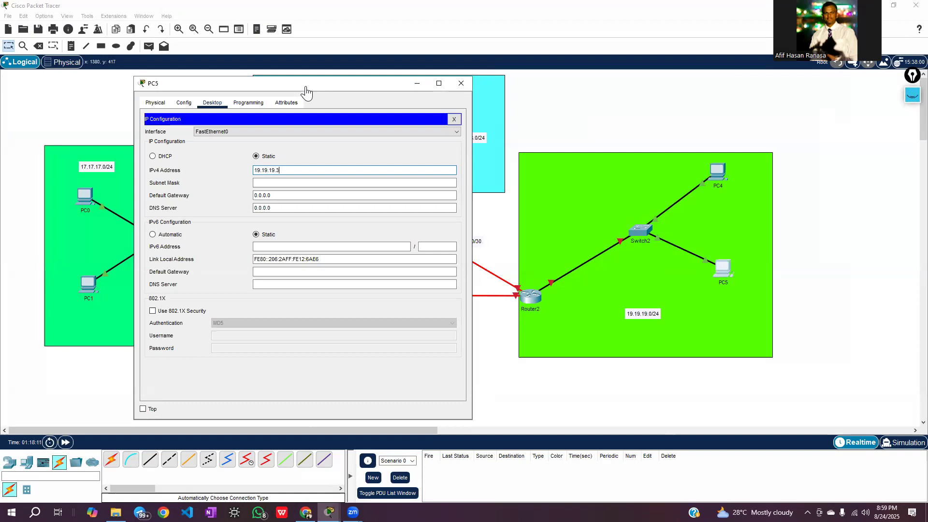
Give PC5 subnet mask 255.255.255.0 and default gateway 19.19.19.1, and close its window
left_click(283, 181)
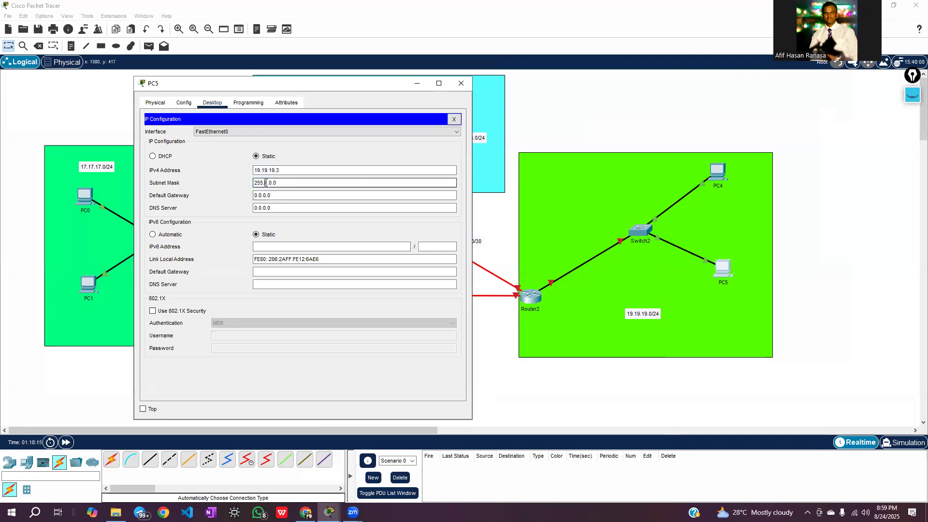
type("55.")
left_click(277, 183)
key("BackSpace")
type("255.")
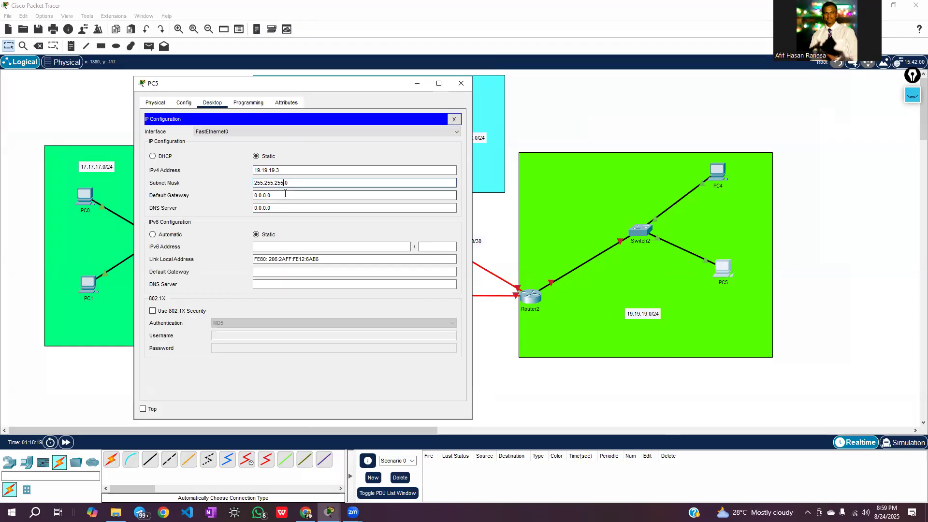
left_click_drag(271, 195, 254, 195)
type("19.19.19.1")
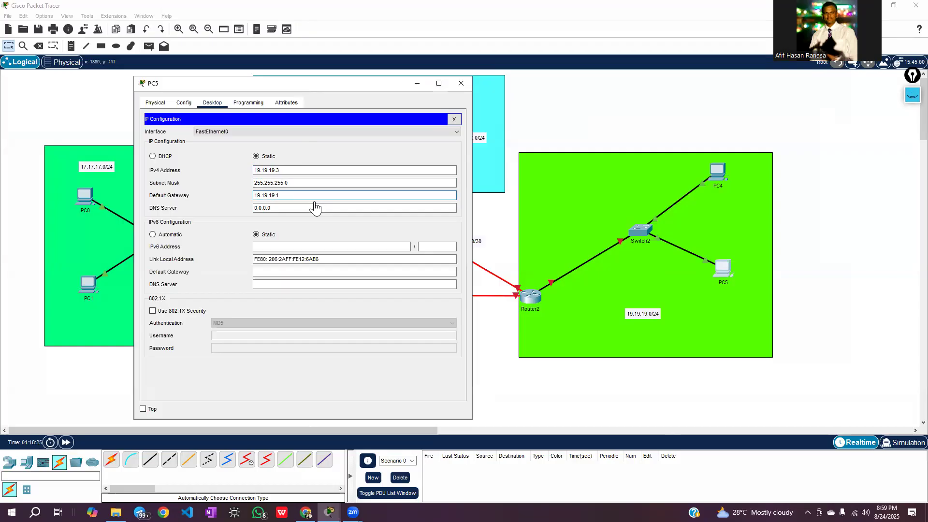
left_click(325, 147)
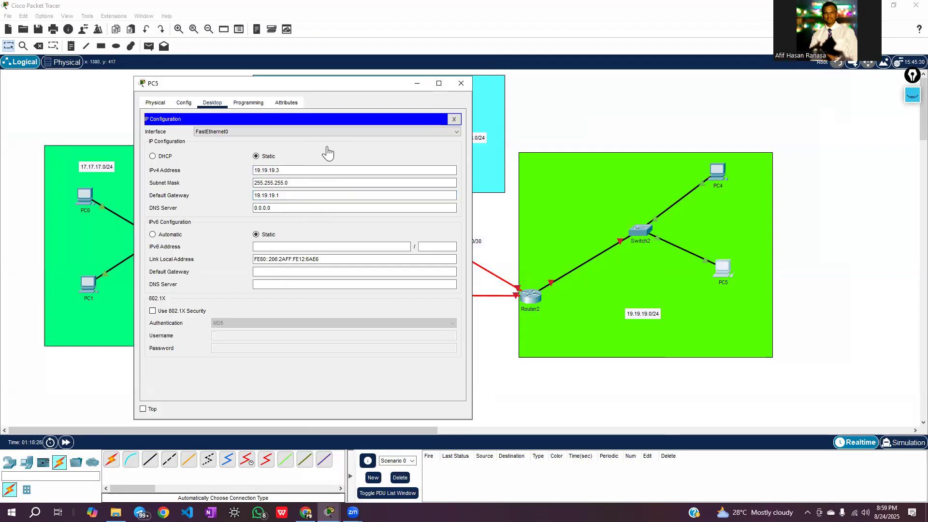
left_click(462, 84)
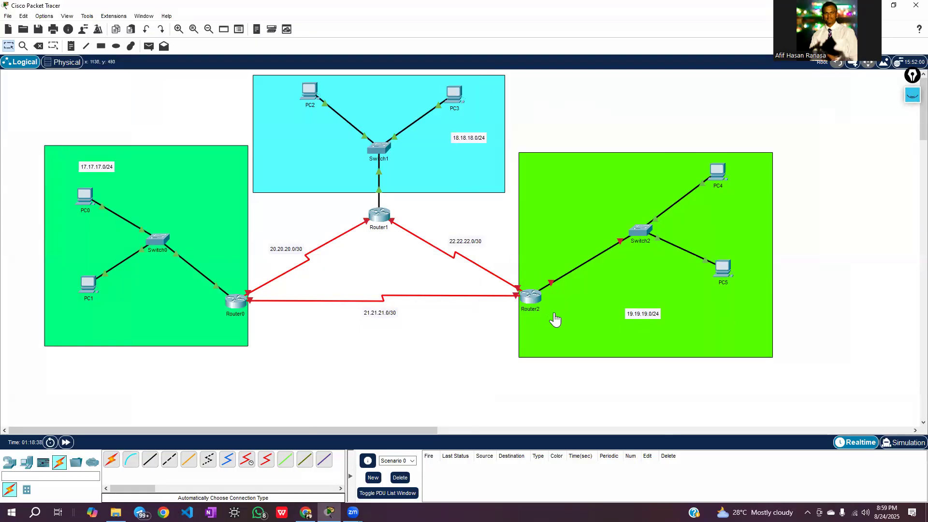
Open Router2's command line and answer no to the initial configuration dialog to reach the Router> prompt
mouse_move(536, 304)
mouse_move(569, 277)
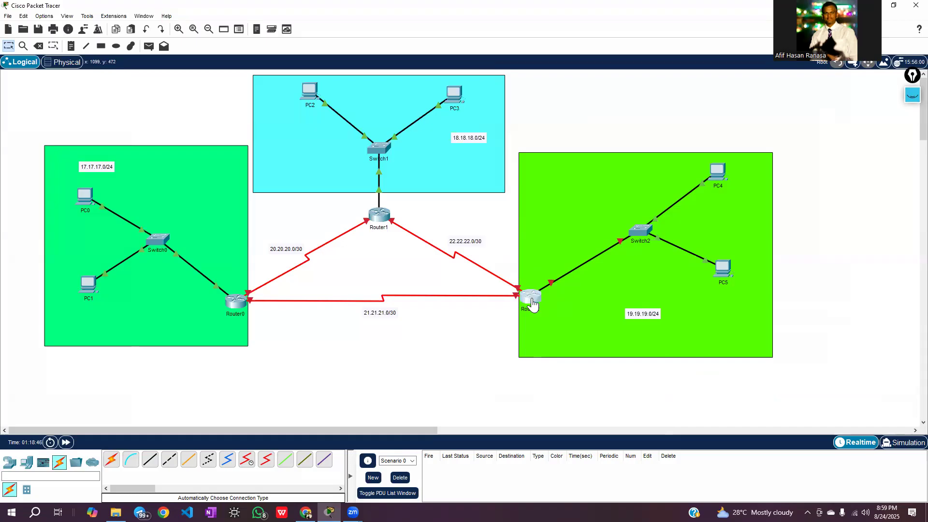
left_click(532, 303)
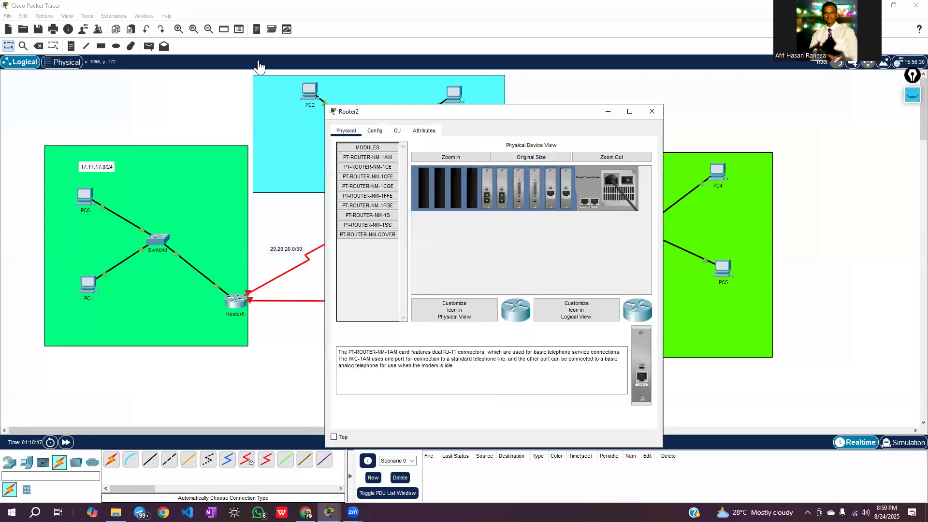
left_click_drag(377, 112, 127, 58)
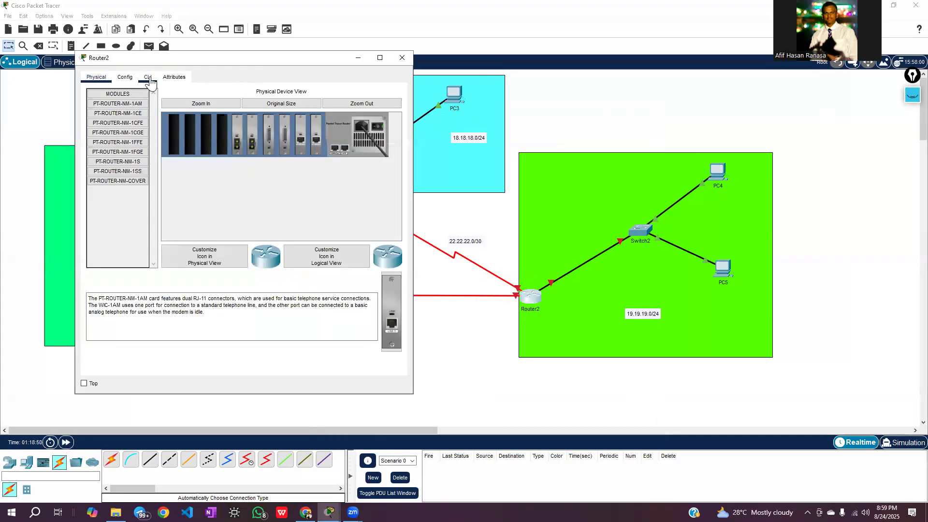
left_click(147, 78)
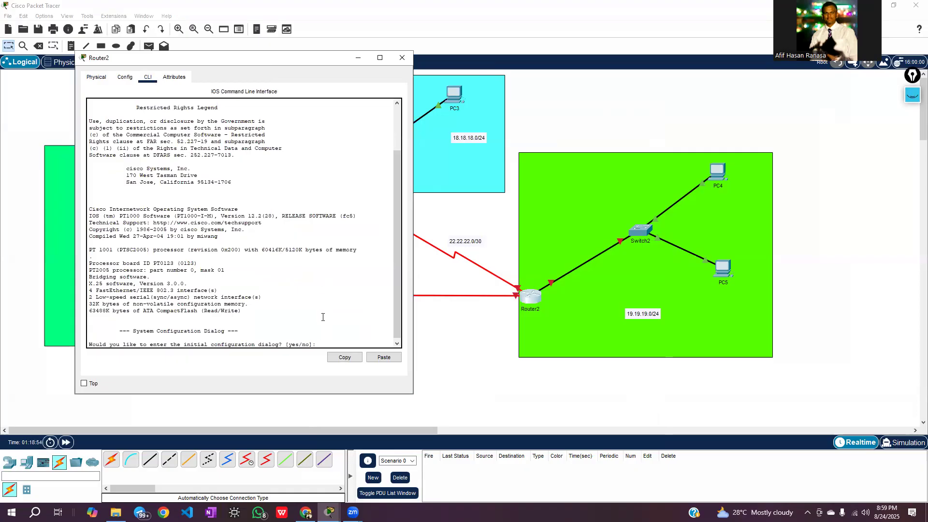
key("Return")
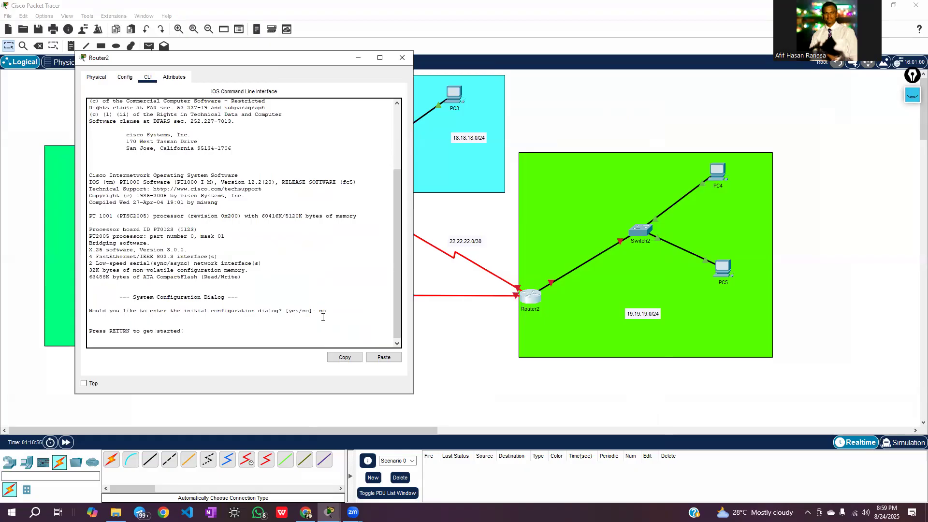
key("Return")
key("Return")
key("Return")
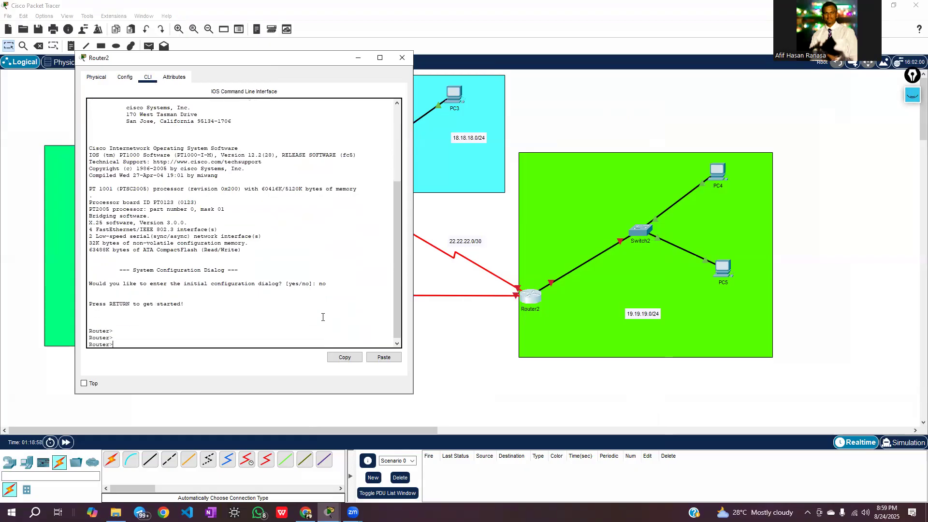
Enter Router2's interface configuration mode with enable, configure terminal and interface fa0/0
type("enable")
key("Return")
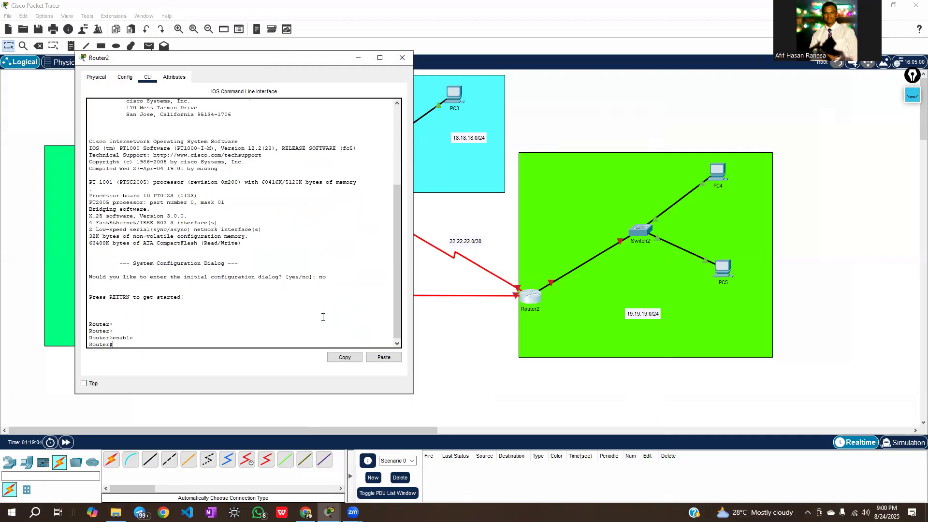
type("configure terminal")
key("Return")
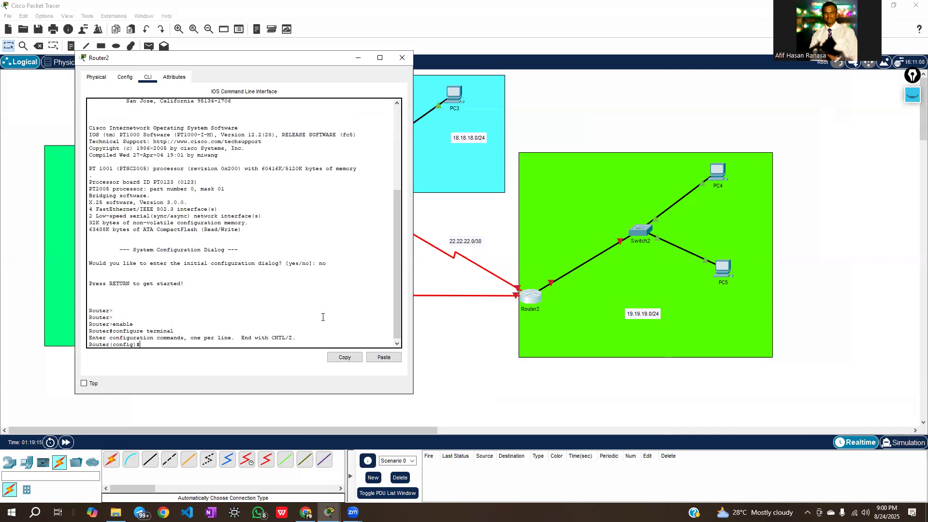
type("interface fa0/0")
key("Return")
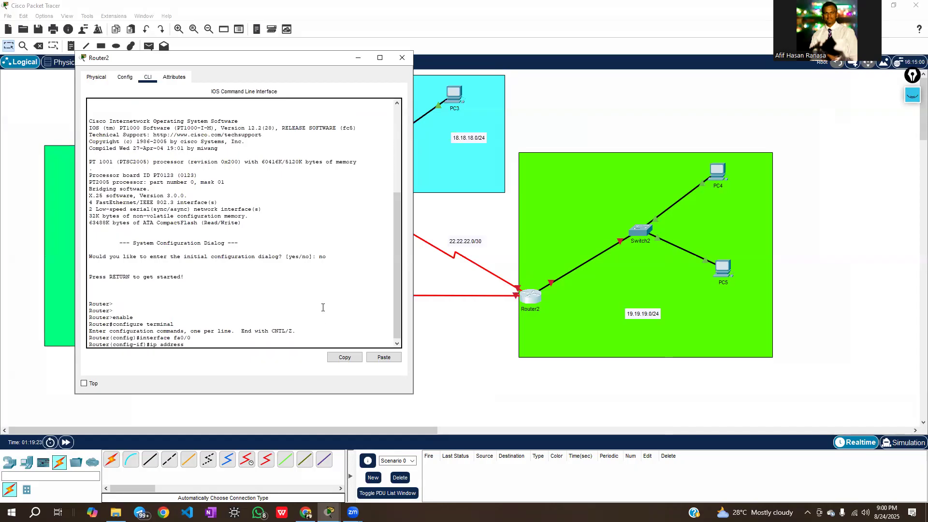
Assign IP address 19.19.19.1 with mask 255.255.255.0 to Router2's fa0/0 interface
type("ip address 19.19.19.1 255.255.255.0")
key("Return")
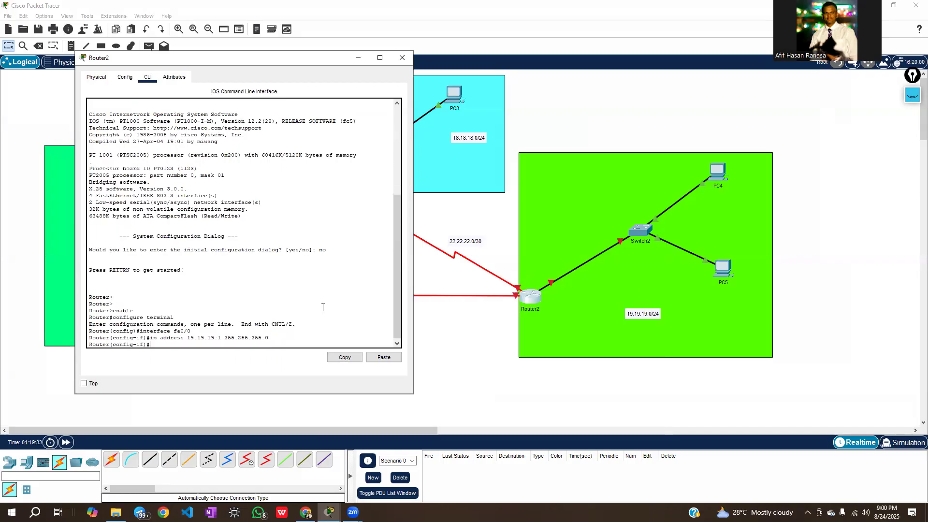
Enable Router2's fa0/0 interface with no shutdown and close the router's window
type("no shutdown")
key("Return")
key("Return")
key("Return")
key("Return")
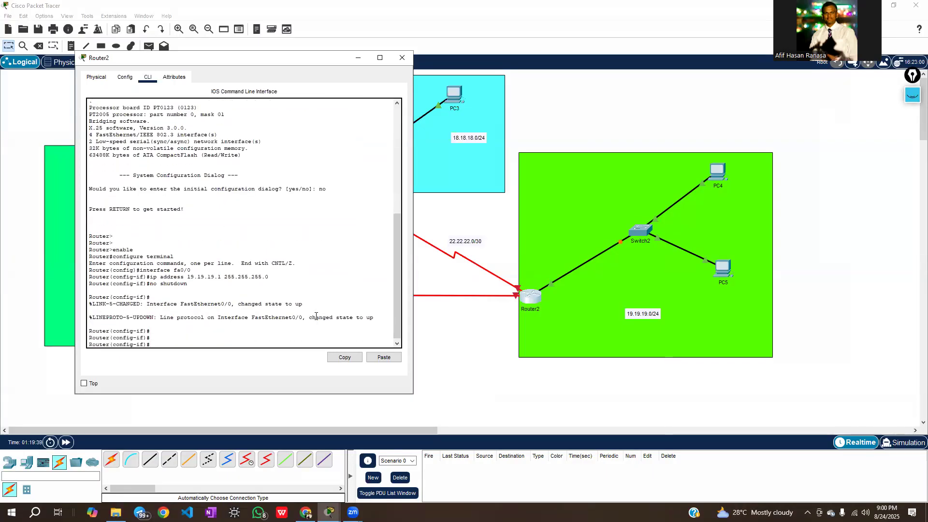
left_click(402, 57)
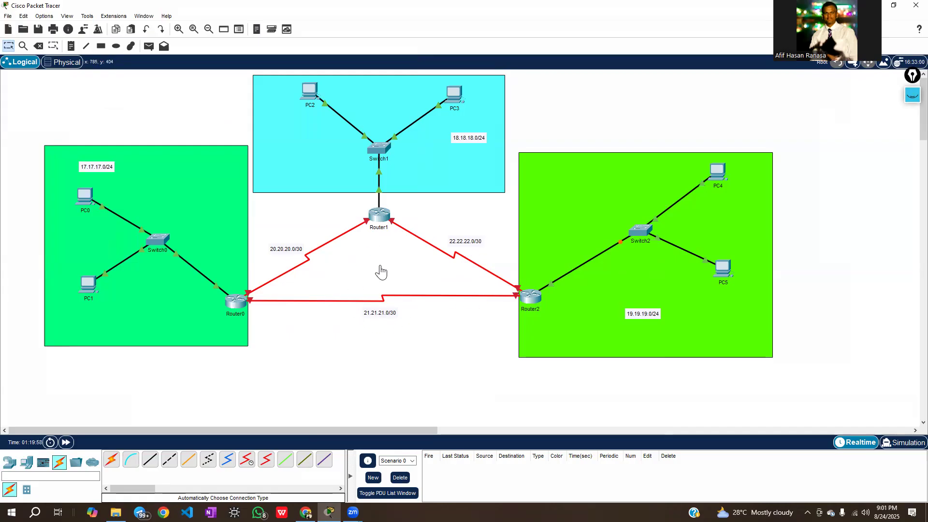
Shift the green background rectangles of the 17.17.17.0/24 and 19.19.19.0/24 LANs slightly outward, away from the serial links
left_click_drag(219, 232, 202, 233)
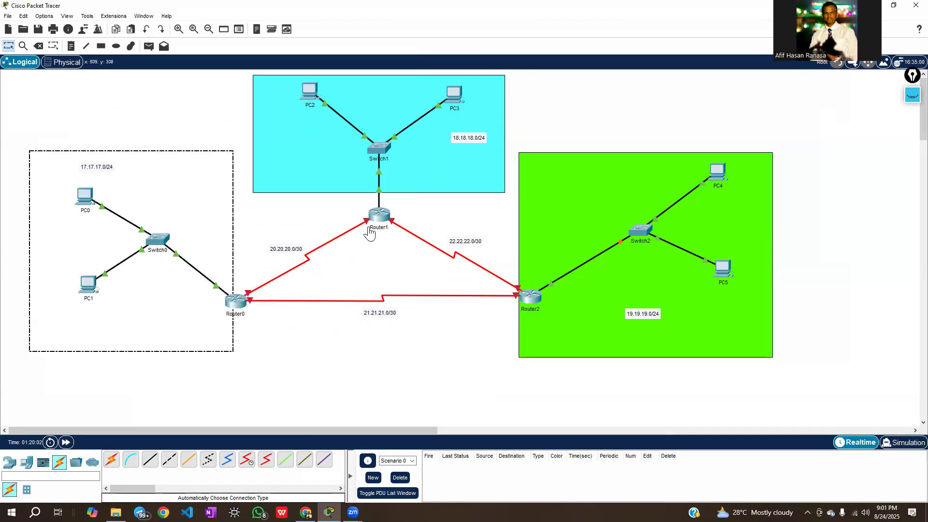
left_click_drag(686, 230, 693, 227)
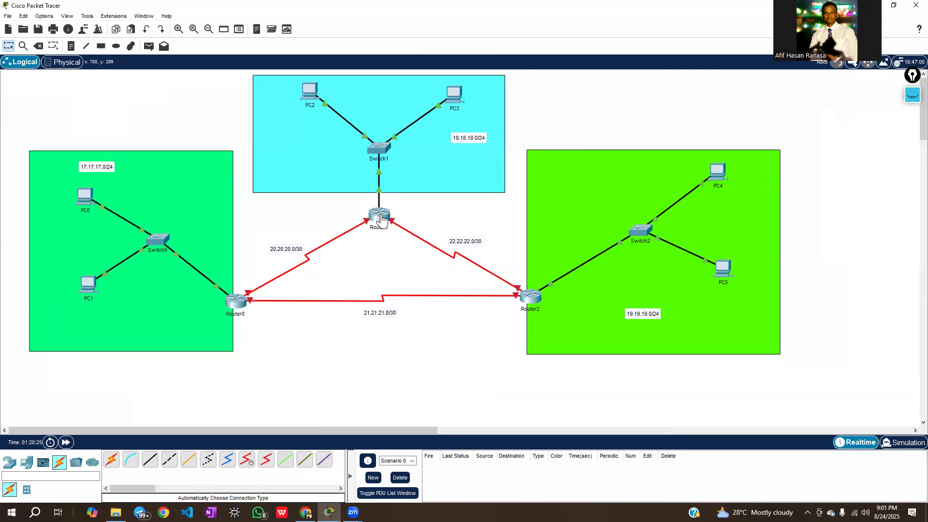
mouse_move(387, 189)
mouse_move(296, 273)
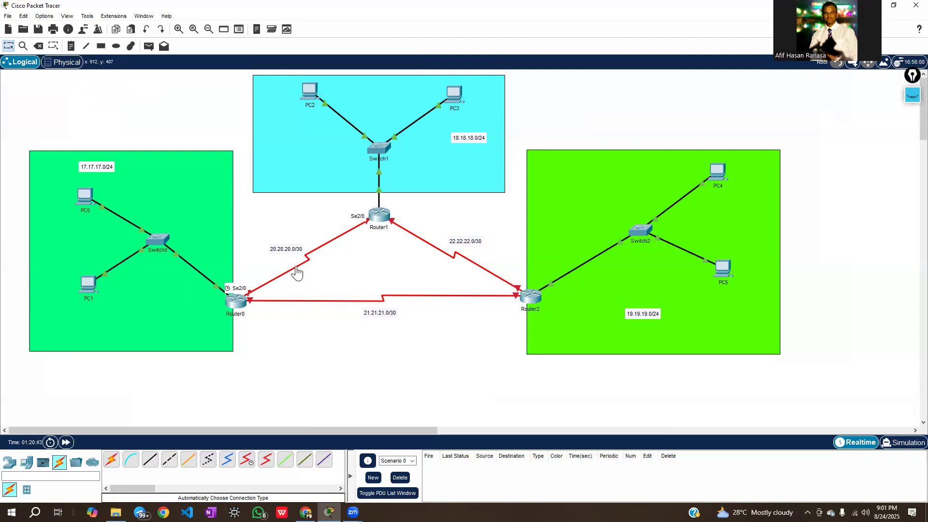
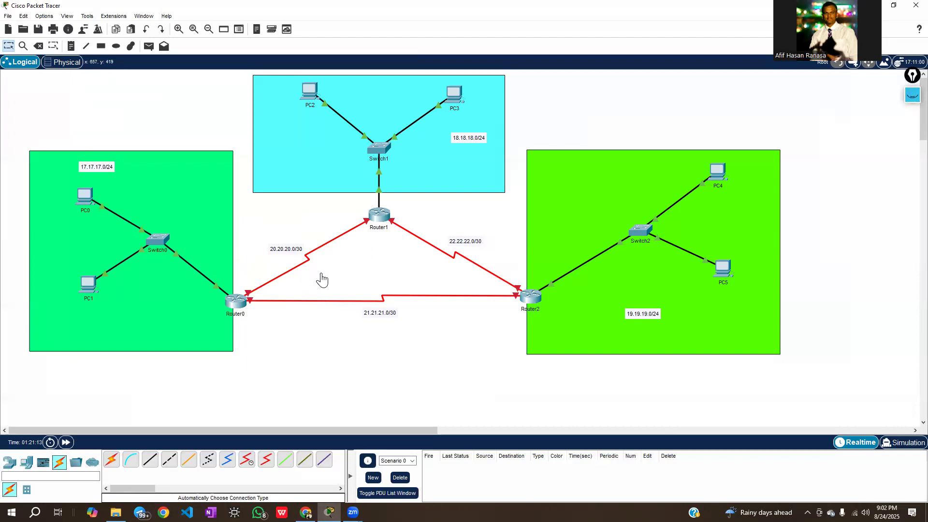
Write the host numbers 0, 1, 2 and 3 in pen above the 19.19.19.0/24 LAN and ring 0 and 3
left_click(912, 96)
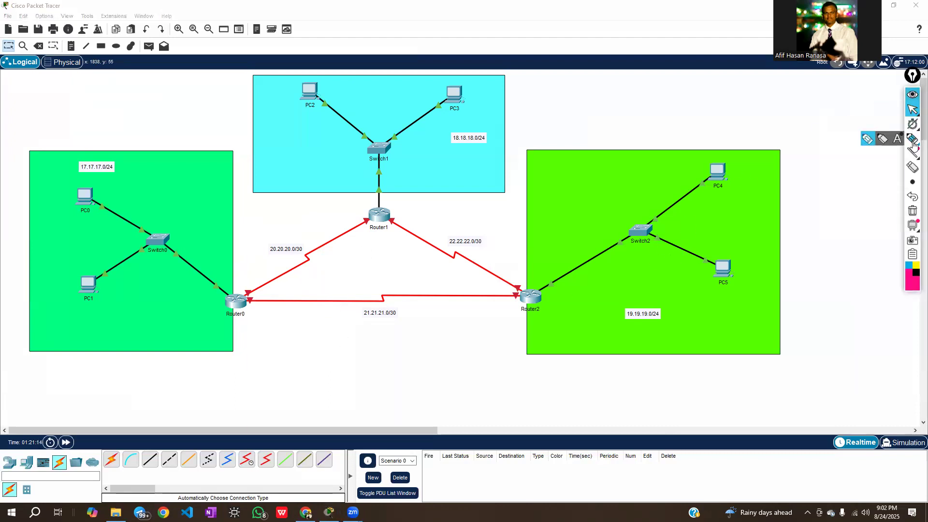
left_click(912, 140)
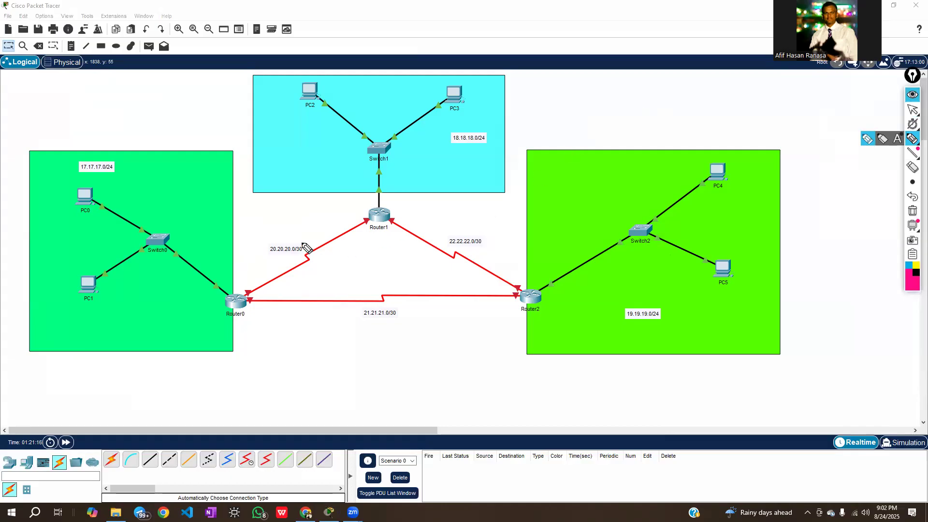
left_click_drag(682, 74, 686, 139)
mouse_move(667, 85)
left_mouse_down()
mouse_move(695, 80)
mouse_move(676, 70)
mouse_move(666, 84)
left_mouse_up()
mouse_move(681, 127)
left_mouse_down()
mouse_move(699, 130)
mouse_move(686, 144)
mouse_move(679, 127)
left_mouse_up()
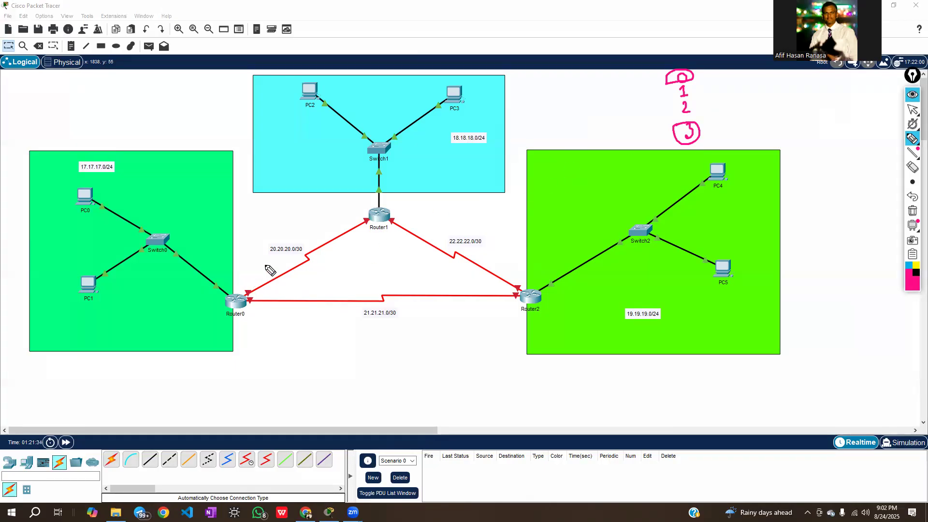
Mark the router ends of the 20.20.20.0/30, 21.21.21.0/30 and 22.22.22.0/30 links in pen with host numbers 1 and 2
left_click_drag(250, 288, 257, 284)
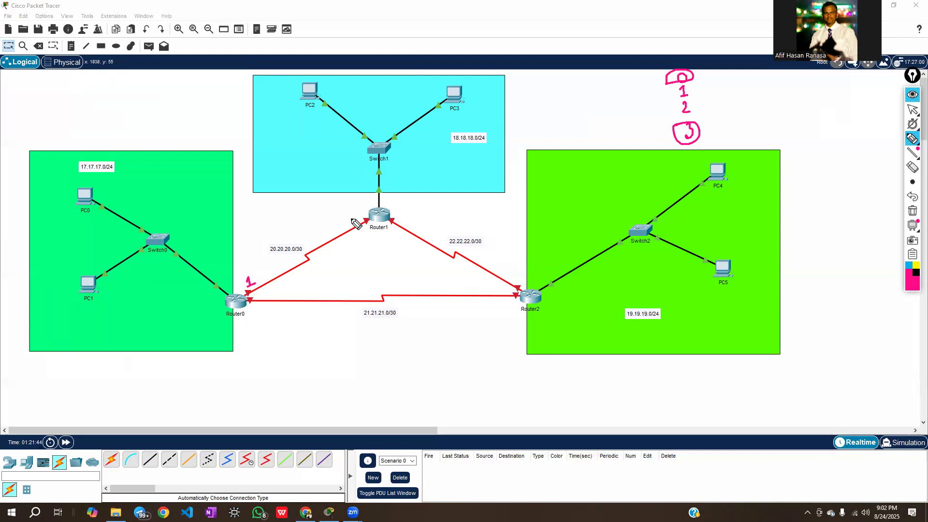
left_click_drag(354, 219, 356, 225)
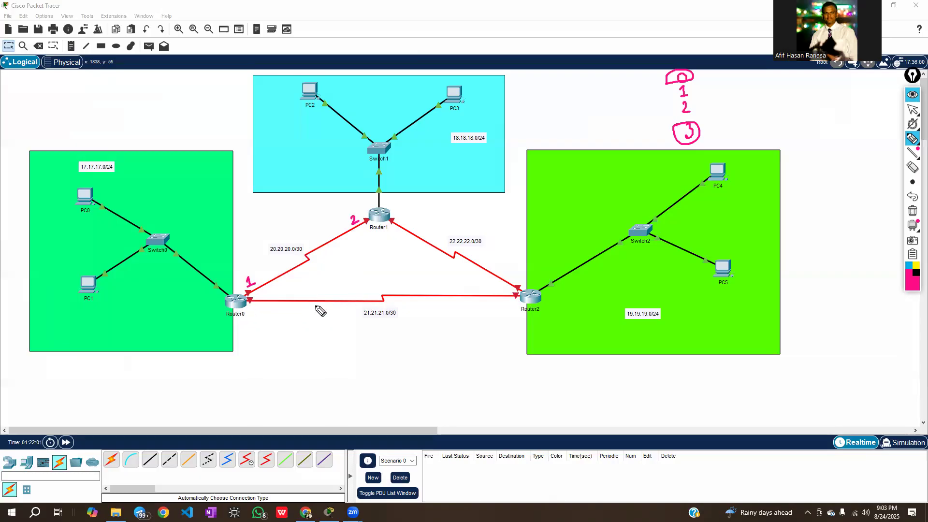
mouse_move(271, 303)
left_mouse_down()
mouse_move(413, 298)
mouse_move(355, 304)
mouse_move(386, 304)
left_mouse_up()
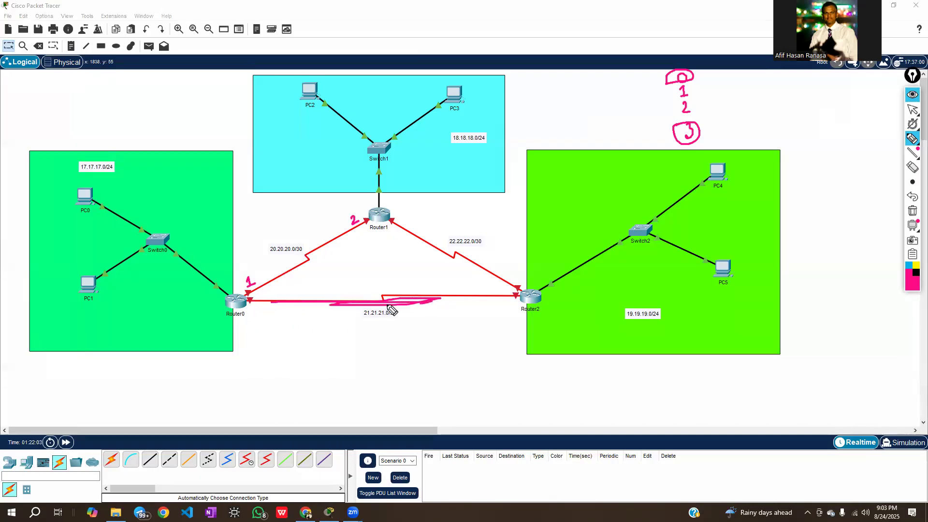
left_click_drag(252, 307, 261, 317)
left_click_drag(505, 301, 511, 311)
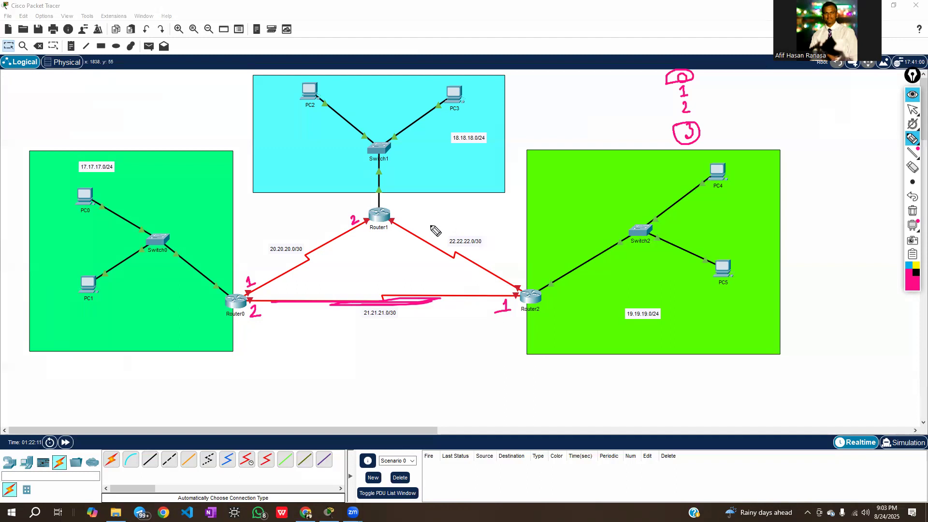
left_click_drag(405, 213, 401, 222)
left_click_drag(518, 281, 522, 283)
Ring host numbers 1 and 2 in the handwritten list and add dashes beside its upper and lower ends
mouse_move(680, 85)
left_mouse_down()
mouse_move(683, 127)
mouse_move(703, 99)
mouse_move(681, 81)
left_mouse_up()
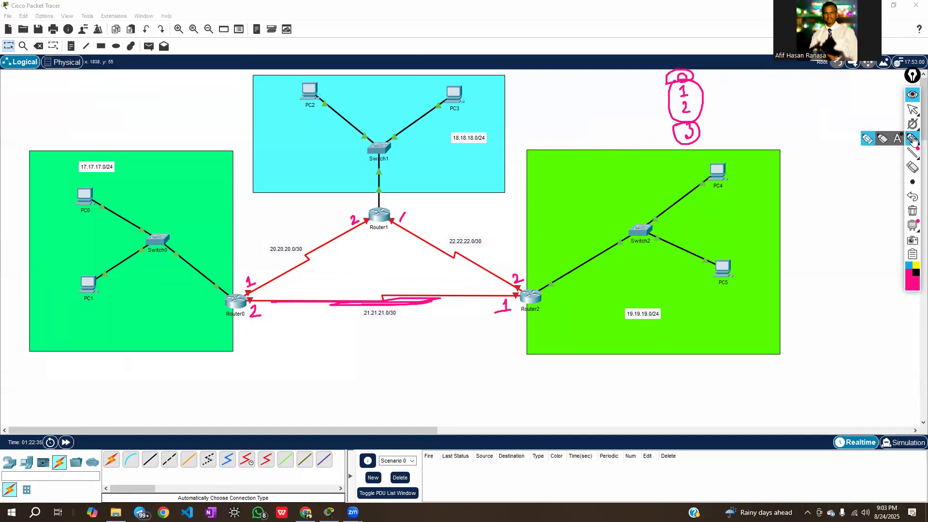
left_click(912, 111)
left_click(912, 123)
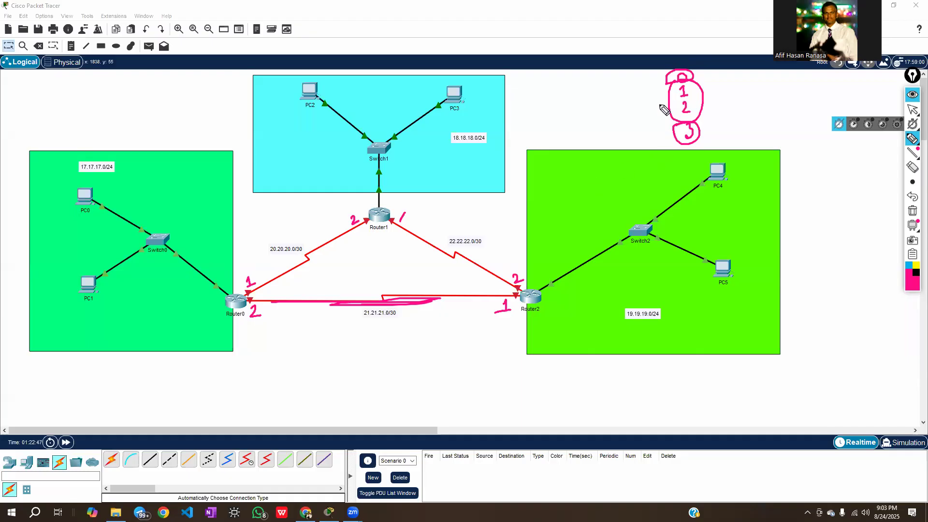
left_click_drag(653, 88, 671, 85)
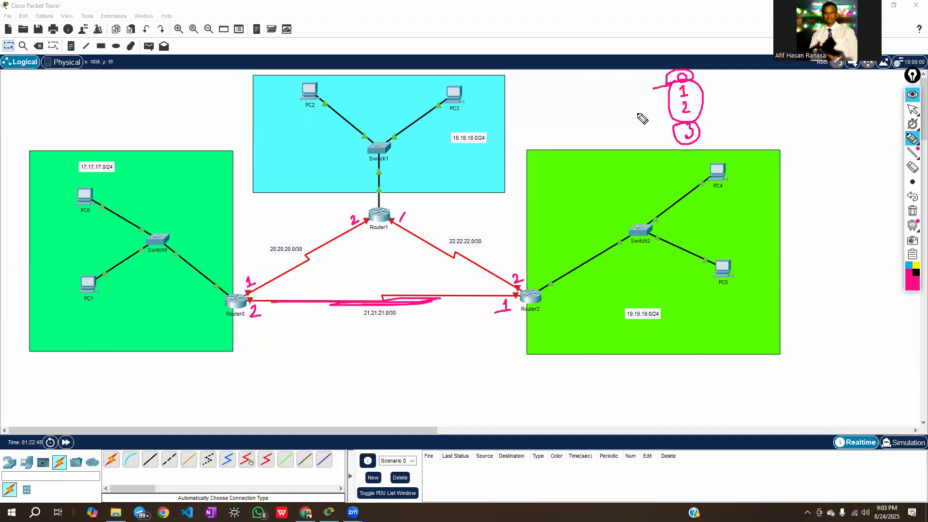
left_click_drag(652, 126, 675, 125)
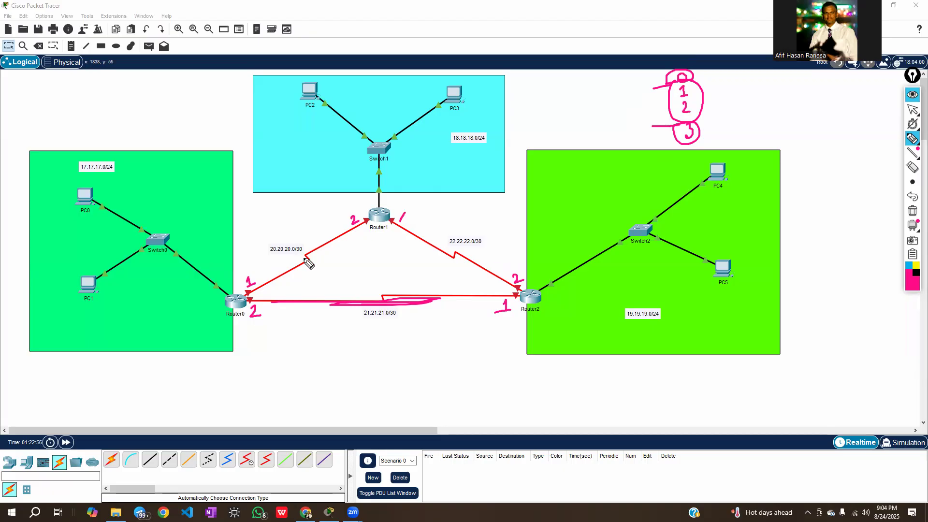
Swap the handwritten host numbers 1 and 2 at the ends of the 20.20.20.0/30 and 22.22.22.0/30 links
mouse_move(242, 279)
left_mouse_down()
mouse_move(248, 288)
mouse_move(261, 280)
left_mouse_up()
left_click_drag(360, 218, 347, 227)
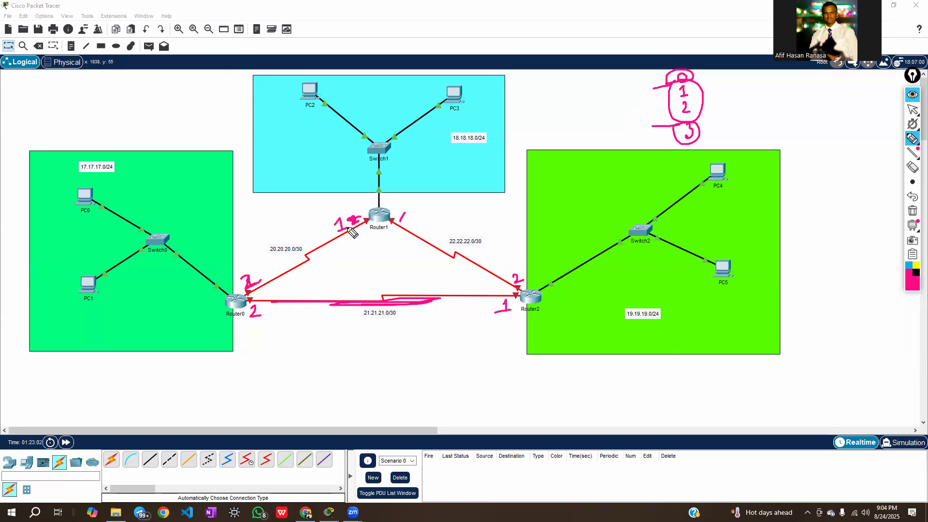
left_click_drag(399, 215, 407, 222)
left_click_drag(517, 282, 508, 277)
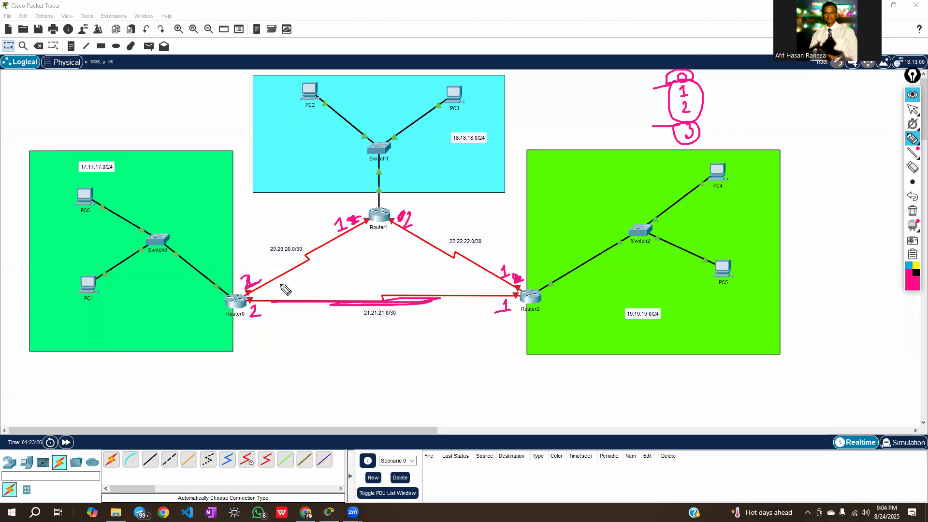
Clear all pen annotations from the topology and return to the normal pointer
mouse_move(915, 154)
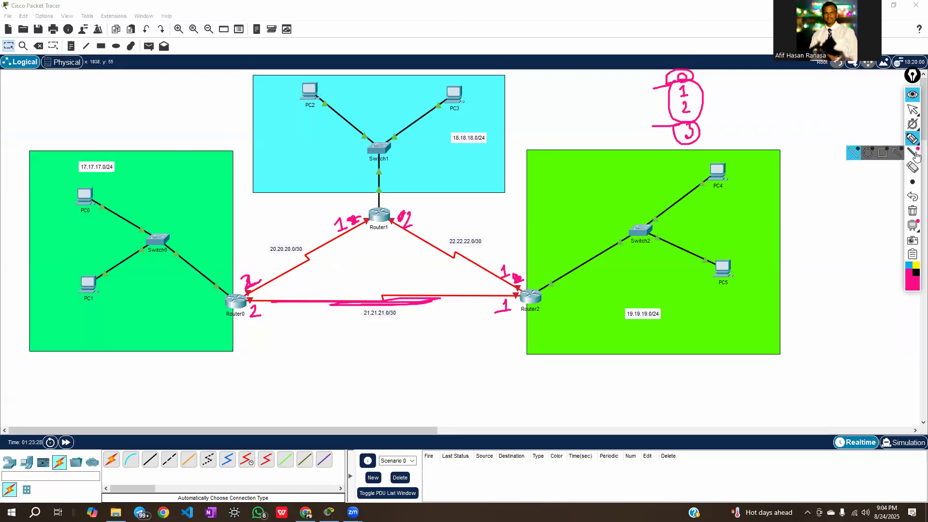
left_click(917, 212)
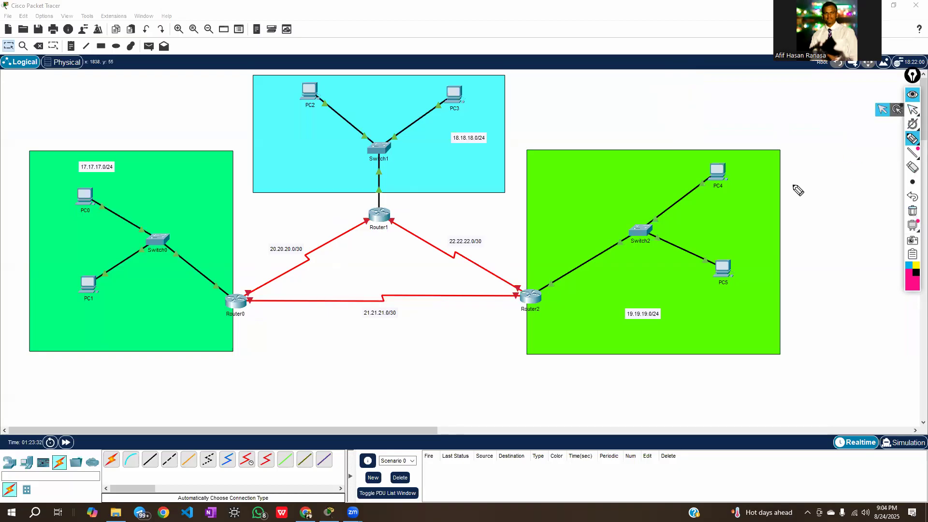
left_click(913, 110)
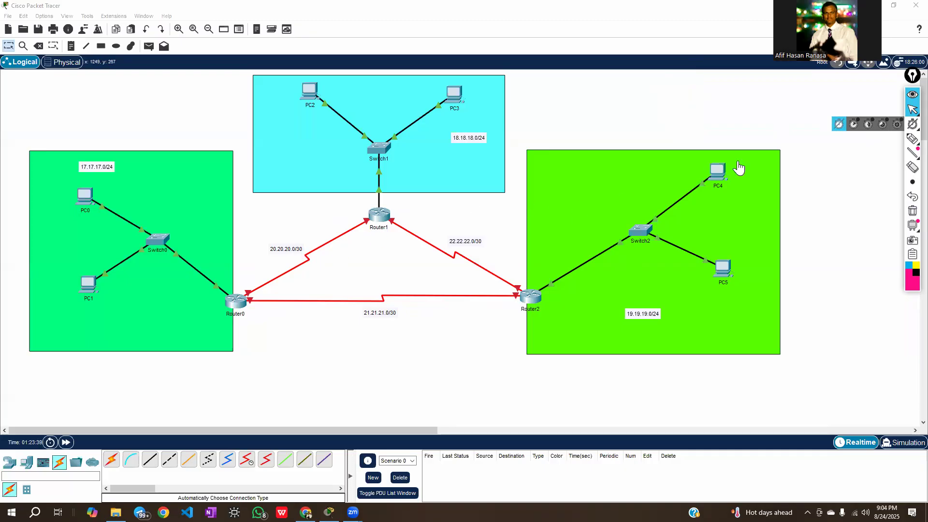
Write 20.20.20.1 in pen at Router0's end and .2 at Router1's end of their serial link, and clear the annotations
left_click(911, 139)
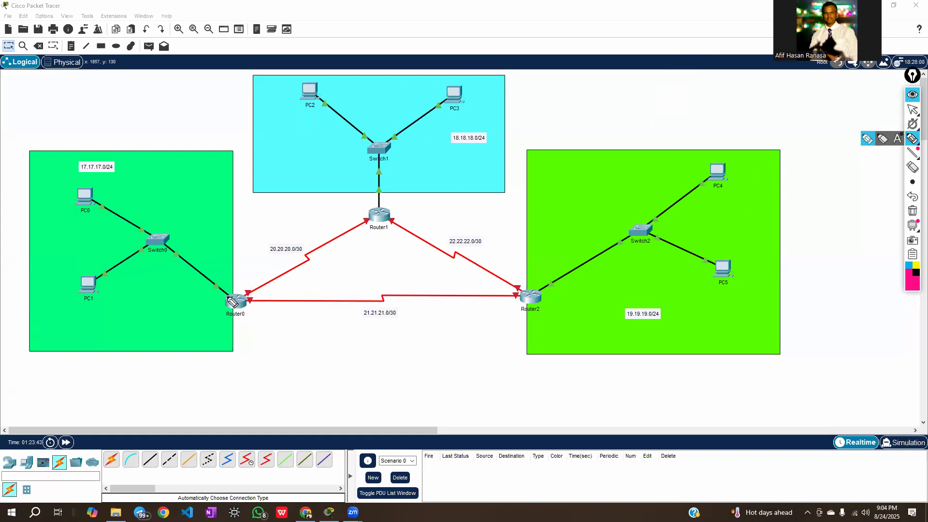
mouse_move(256, 288)
left_mouse_down()
mouse_move(266, 288)
mouse_move(246, 286)
mouse_move(249, 266)
mouse_move(285, 259)
mouse_move(296, 244)
mouse_move(297, 256)
left_mouse_up()
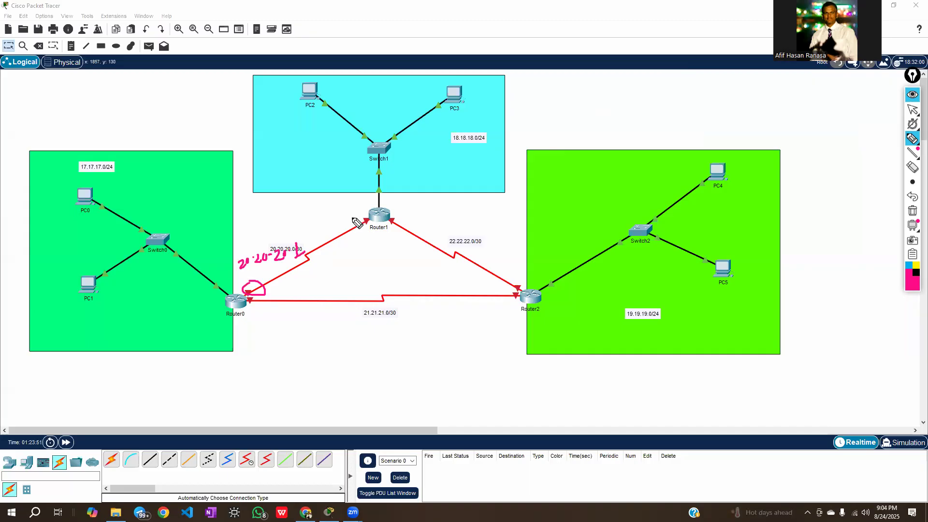
left_click_drag(356, 223, 364, 221)
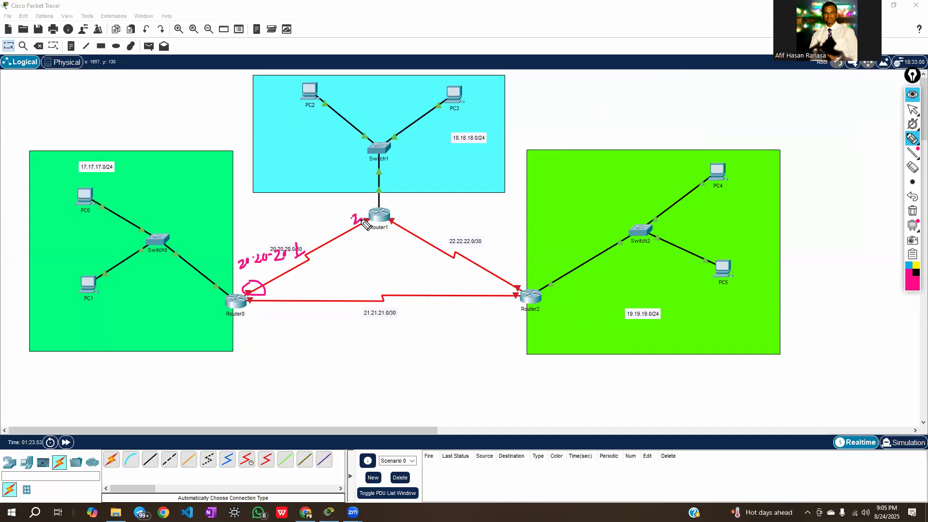
left_click(908, 117)
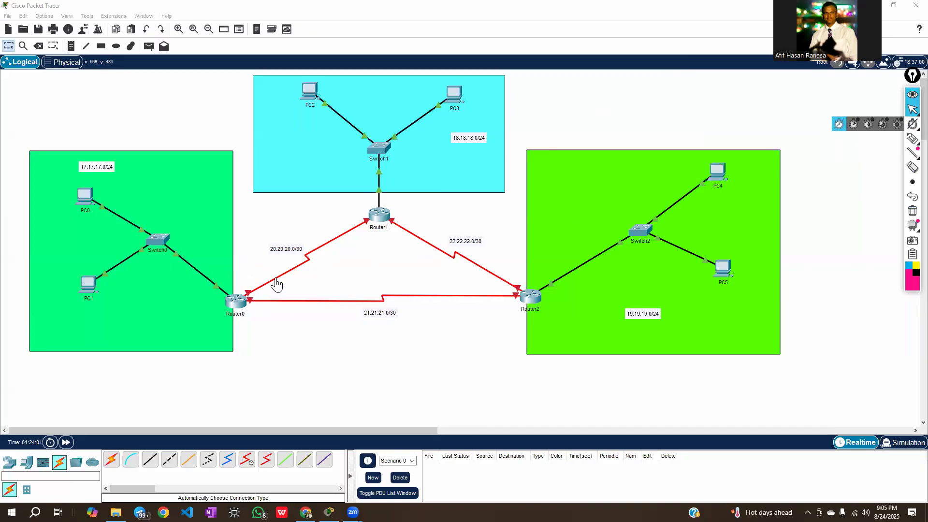
Circle the 20.20.20.0/30 label between Router0 and Router1 in pen and return to the normal pointer
mouse_move(296, 267)
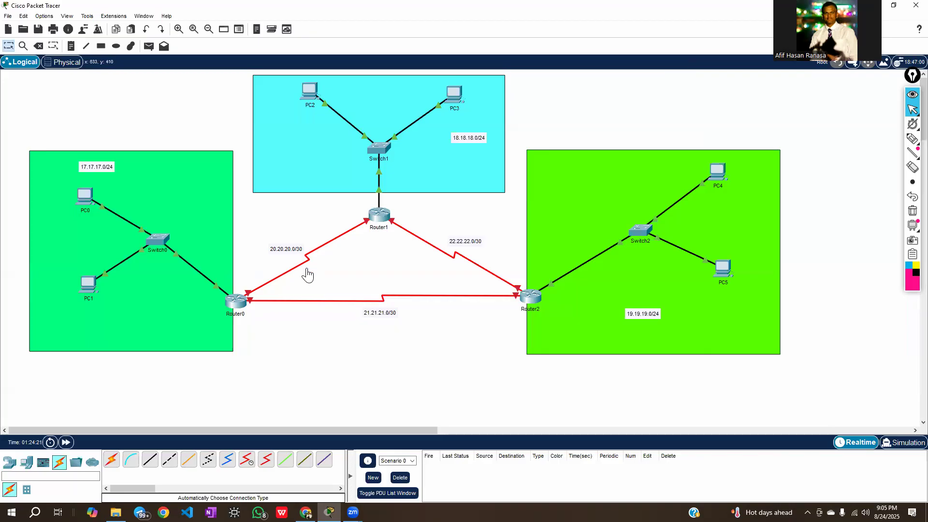
mouse_move(303, 269)
mouse_move(280, 283)
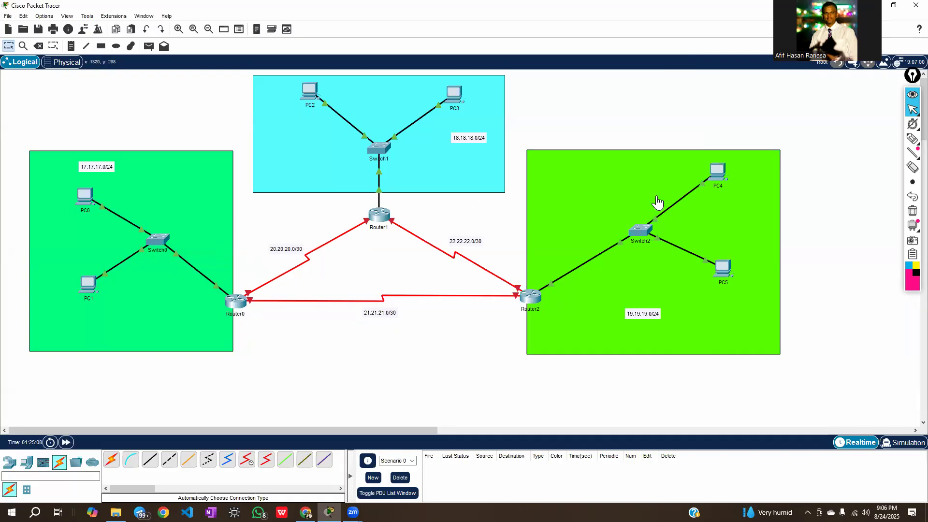
left_click(915, 143)
mouse_move(294, 233)
left_mouse_down()
mouse_move(273, 256)
mouse_move(303, 256)
mouse_move(297, 237)
left_mouse_up()
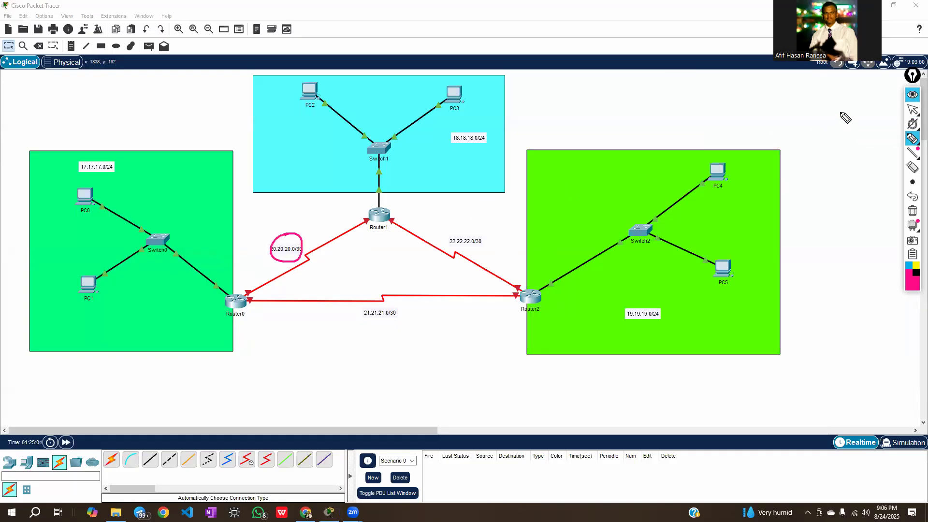
left_click(912, 111)
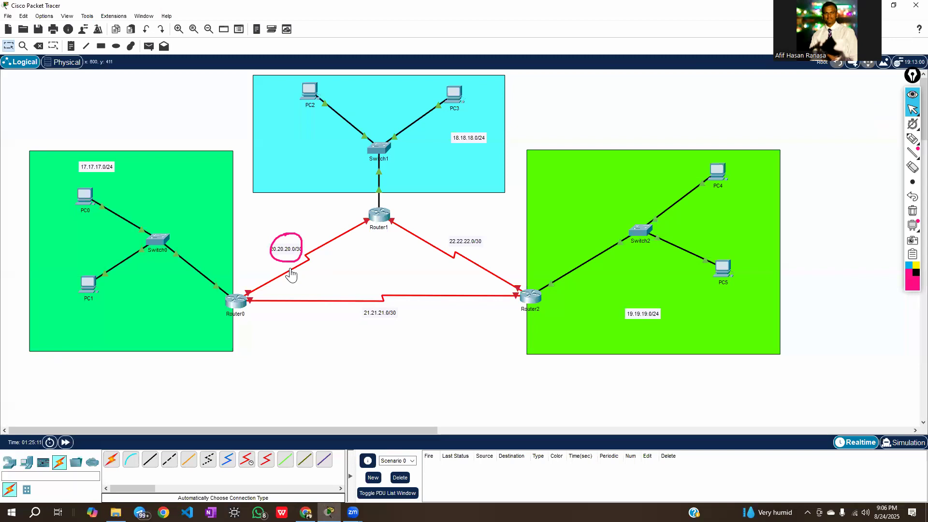
Open Router0's command line, move its window clear of the router, and enter privileged mode with enable
left_click(236, 313)
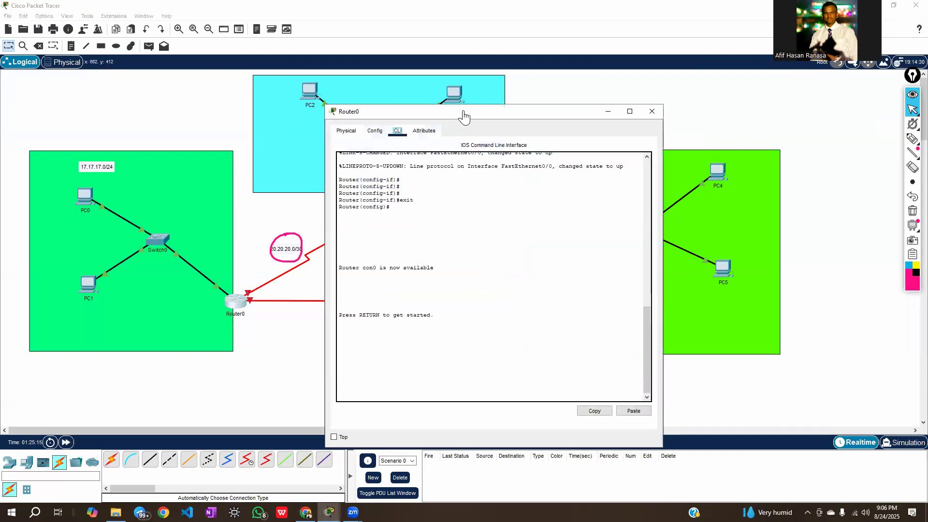
left_click_drag(463, 114, 609, 56)
key("Return")
key("Return")
key("Return")
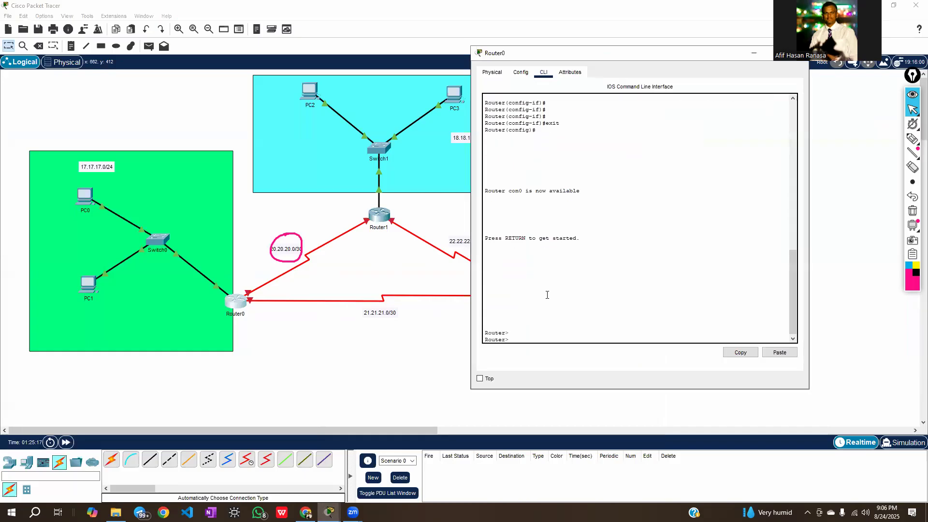
type("enab")
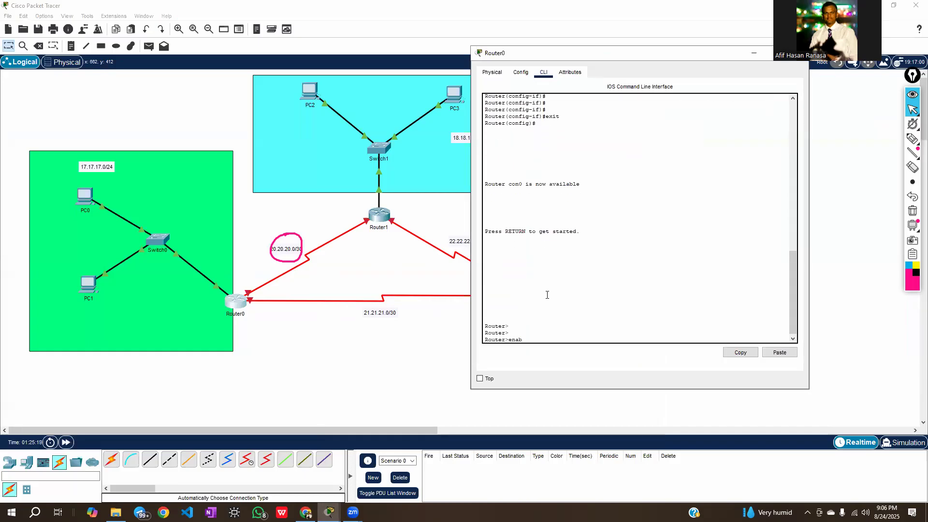
type("le")
key("Return")
Enter Router0's serial interface configuration mode with configure terminal and interface se2/0
type("c")
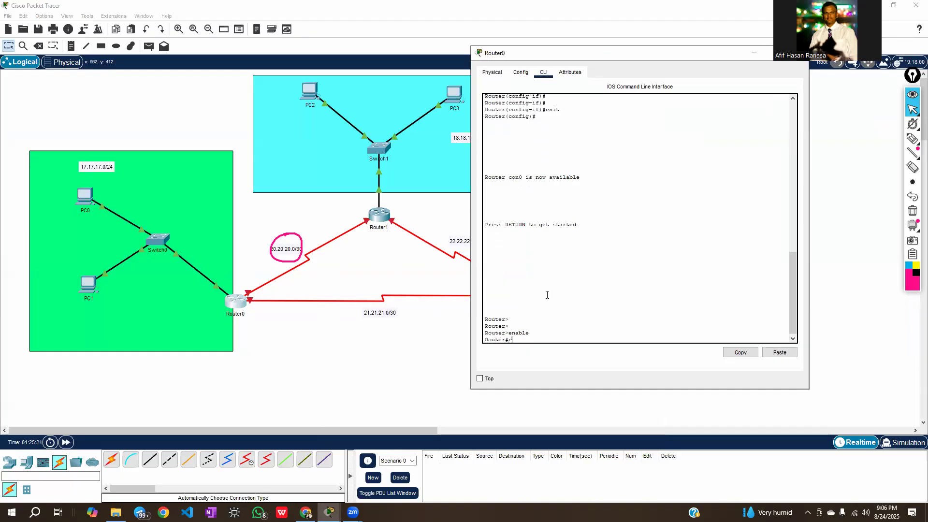
type("onfigure termin")
key("BackSpace")
type("inal")
key("Return")
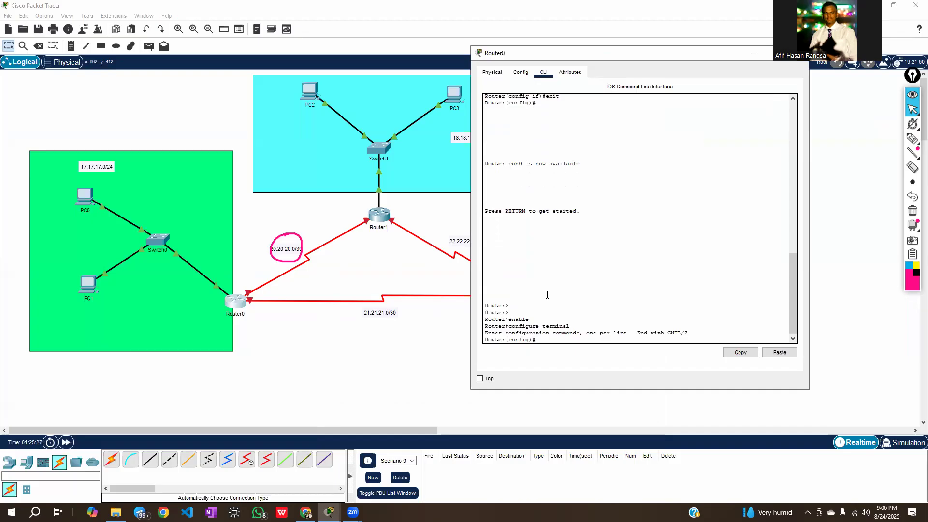
key("Return")
key("Return")
type("interfa")
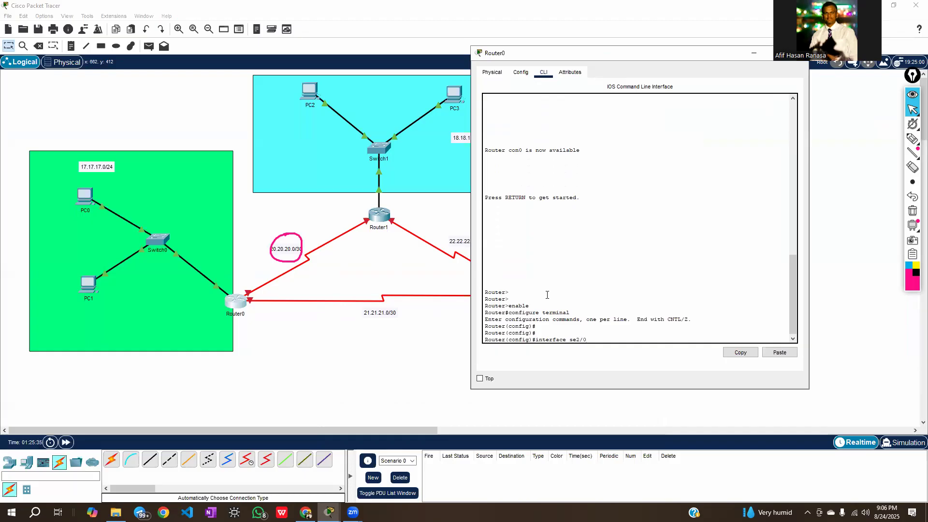
type("ce se2/0")
key("Return")
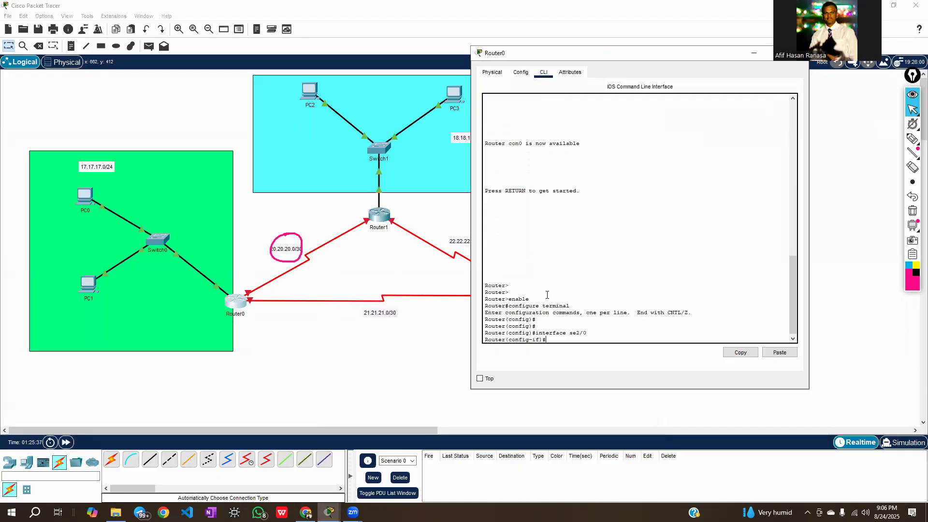
Assign IP address 20.20.20.1 with mask 255.255.255.252 to Router0's se2/0 interface
type("ip address 20.20.20")
type(".1 255.255.255.")
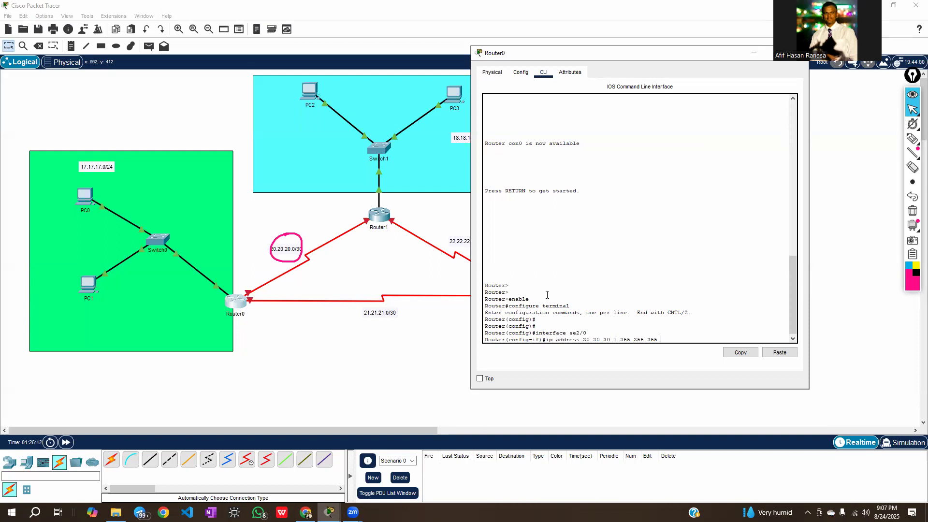
type("252")
key("Return")
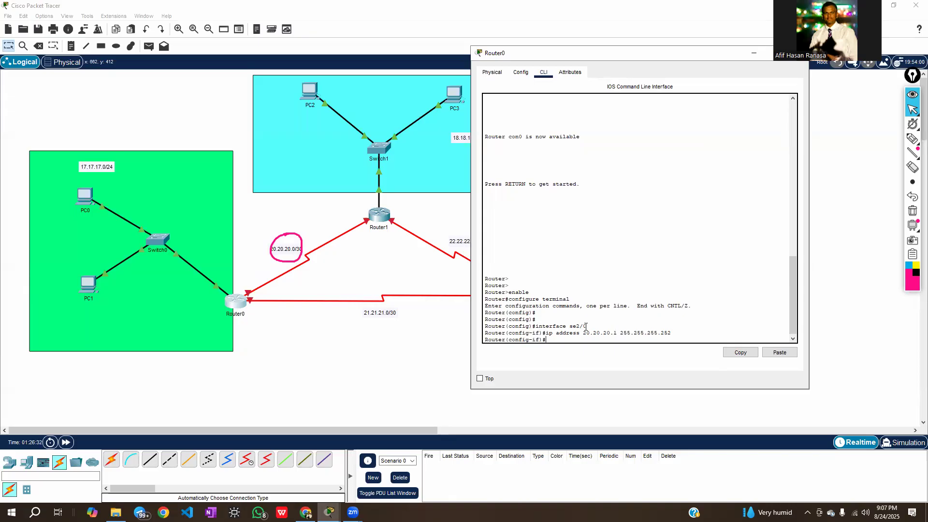
Set the clock rate of Router0's se2/0 interface to 64000
left_click(353, 271)
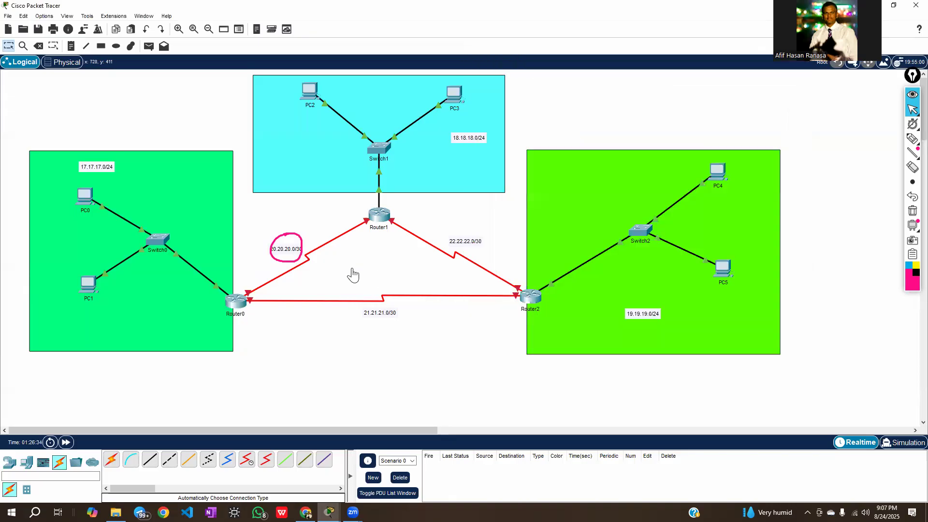
mouse_move(289, 276)
left_click(236, 302)
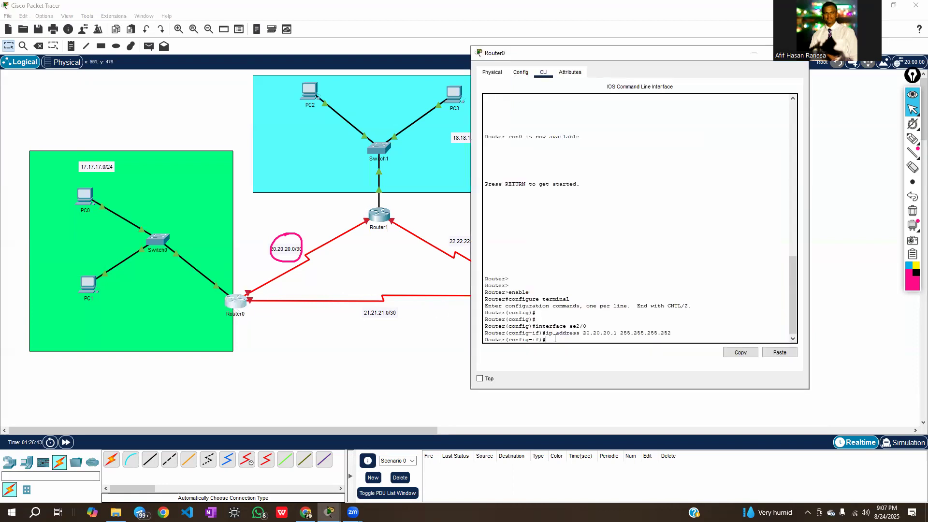
type("clock rate 64000")
key("Return")
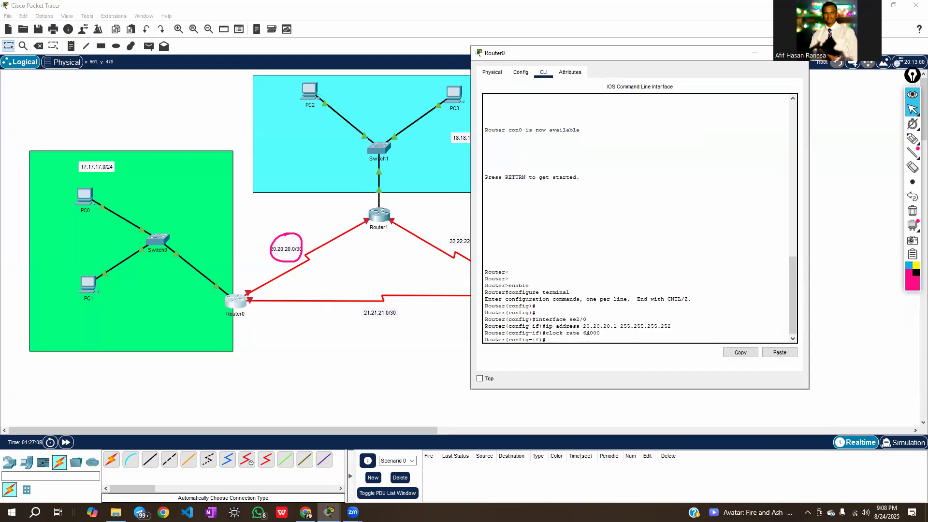
Bring up Router0's se2/0 interface with no shutdown and return to the topology
type("no shutdown")
key("Return")
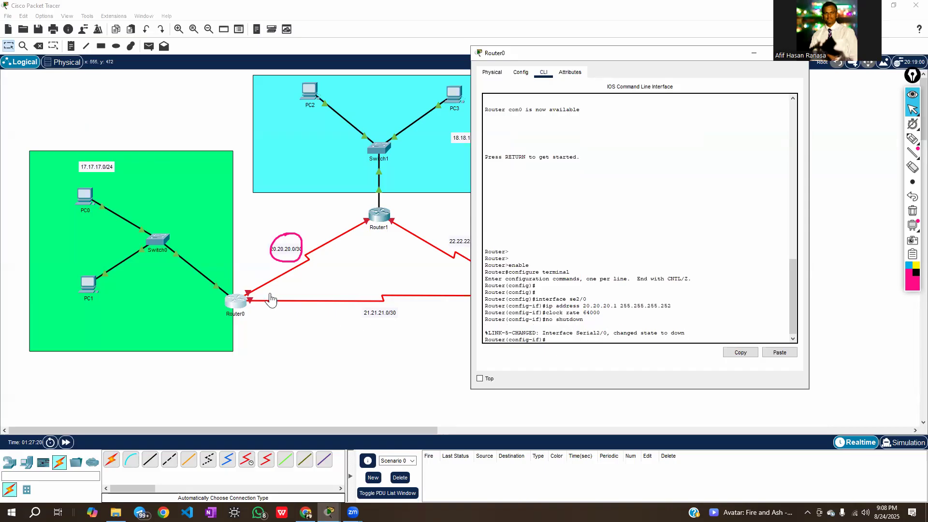
left_click(301, 280)
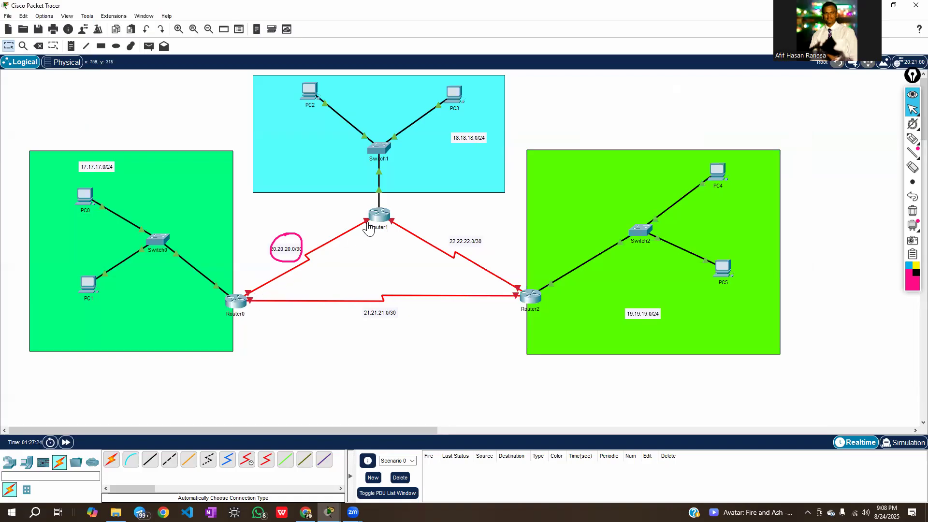
Annotate the 20.20.20.0/30 link with the pen, writing clk and 1 at Router0's end and 2 at Router1's end
mouse_move(365, 223)
left_click(247, 300)
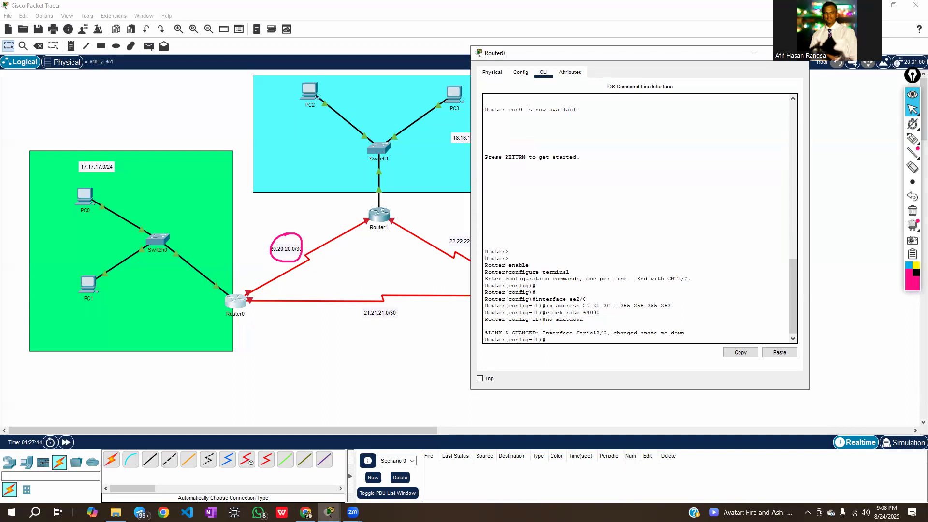
left_click(360, 272)
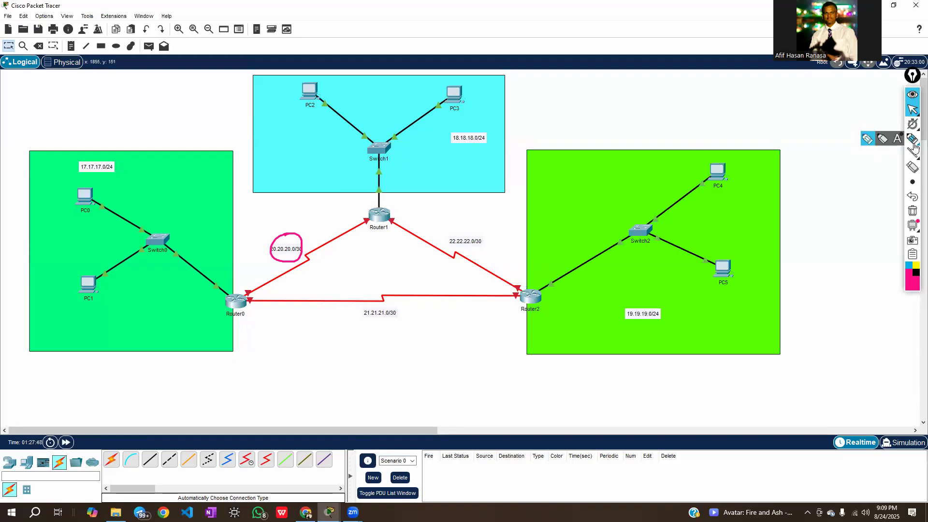
left_click(911, 139)
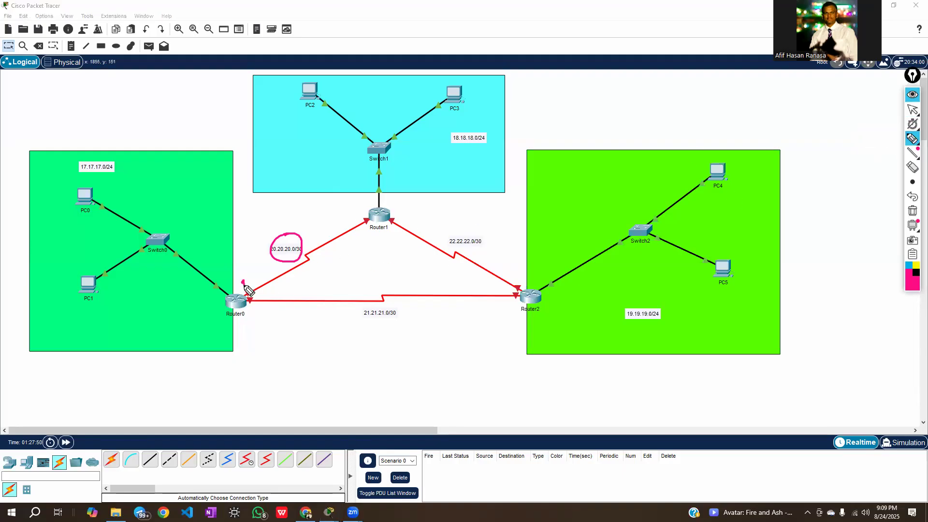
mouse_move(242, 281)
left_mouse_down()
mouse_move(247, 286)
mouse_move(232, 274)
mouse_move(227, 288)
mouse_move(237, 268)
mouse_move(241, 279)
left_mouse_up()
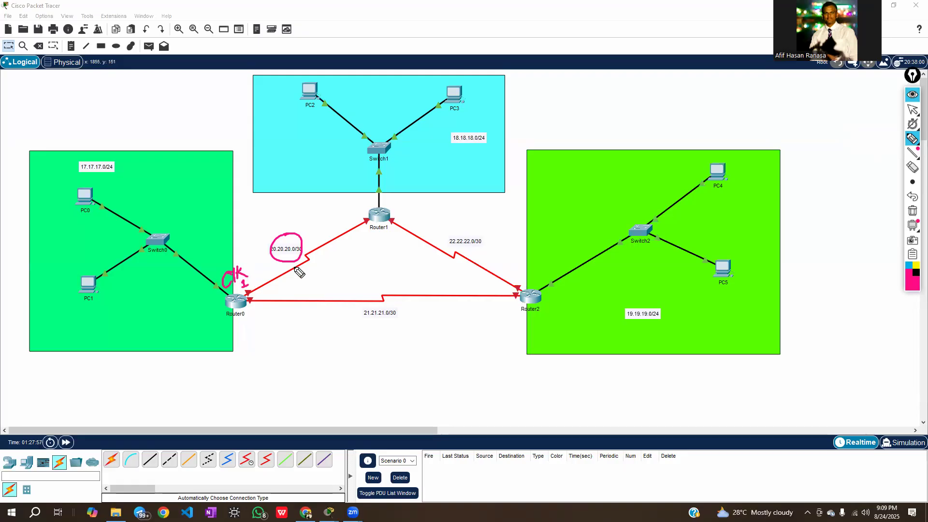
left_click_drag(349, 219, 359, 221)
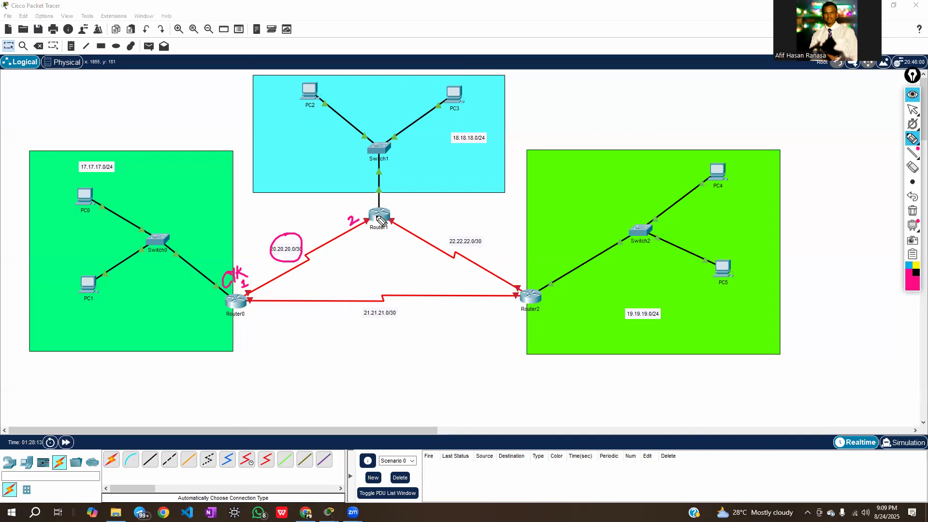
left_click(911, 110)
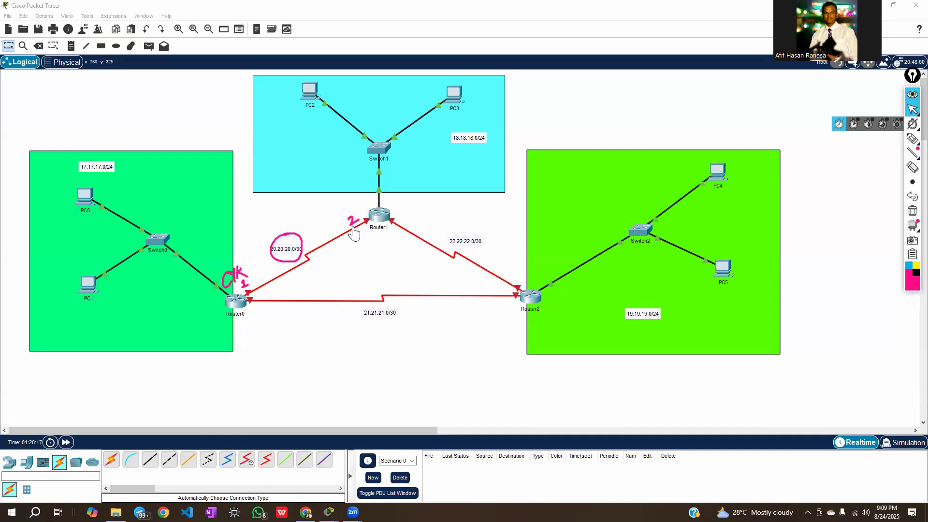
left_click(365, 245)
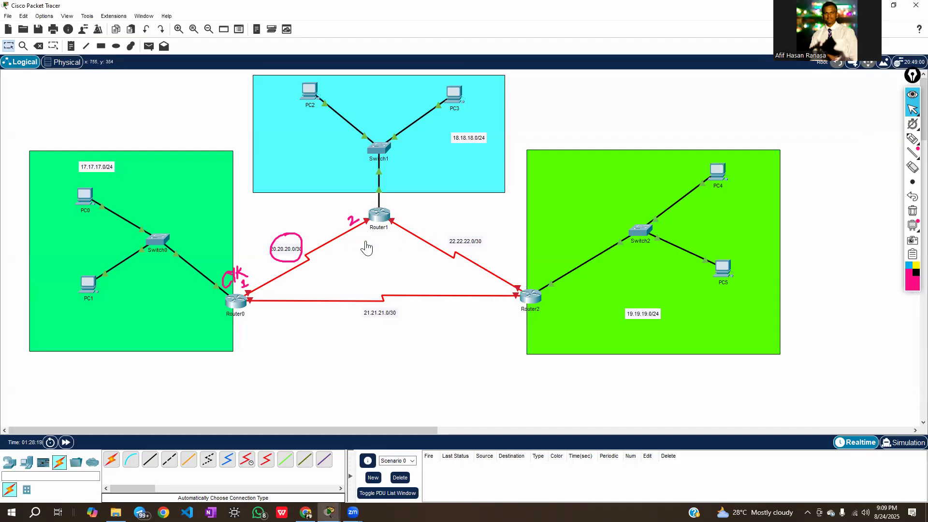
Open Router1's command line, move its window clear of the router, and enter privileged mode with enable
mouse_move(331, 242)
left_click(380, 220)
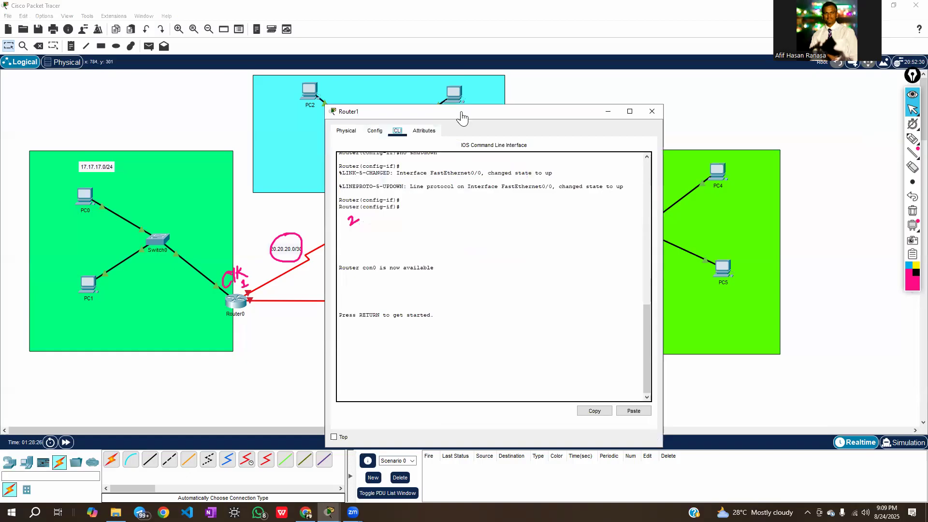
left_click_drag(461, 116, 573, 75)
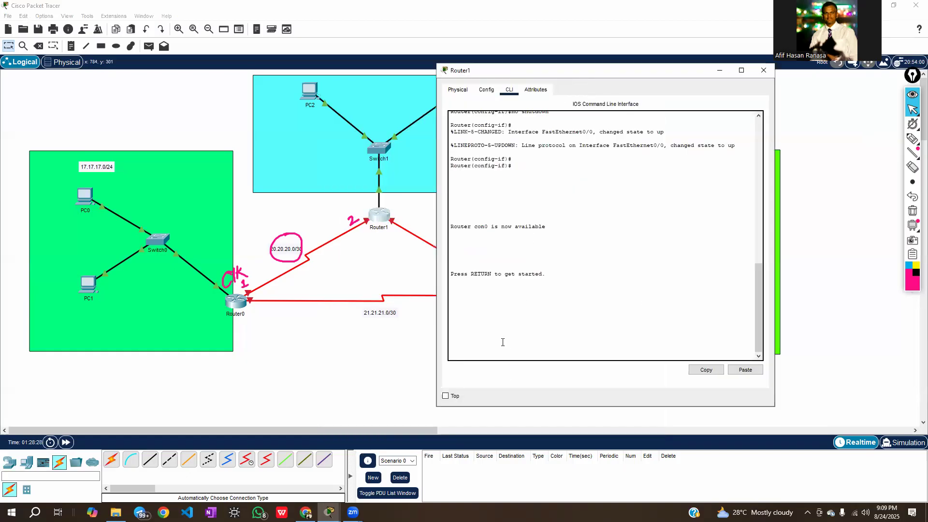
key("Return")
key("Return")
key("Return")
type("enable")
key("Return")
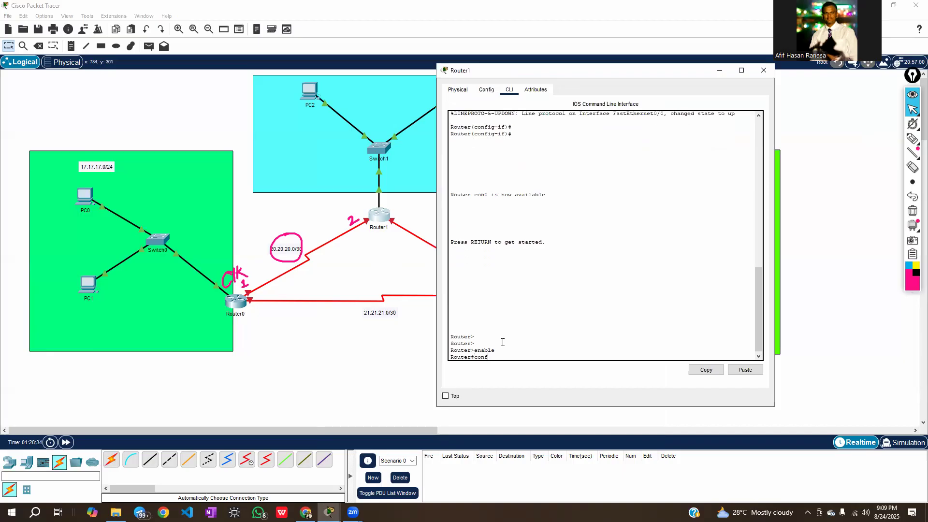
Enter Router1's serial interface configuration mode with configure terminal and interface se2/0
type("configure terminal")
key("Return")
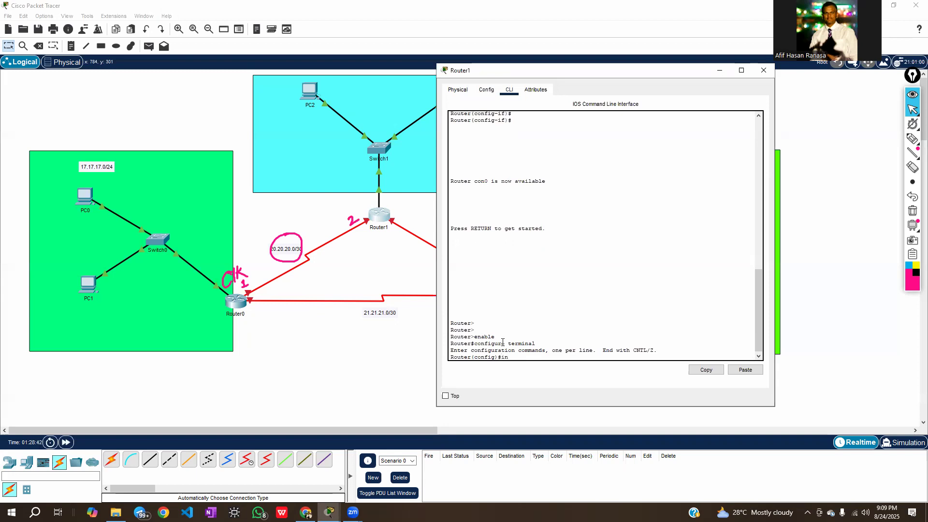
type("interface se2/0")
key("Return")
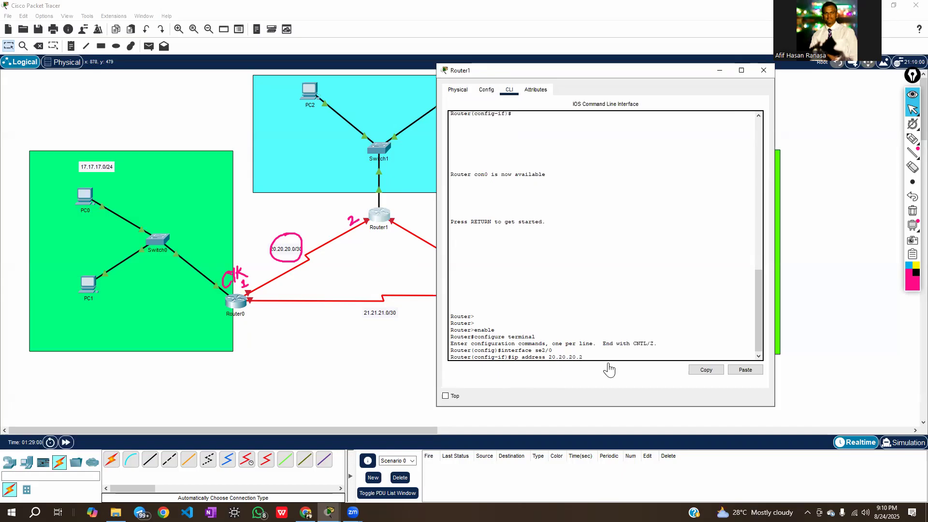
Assign IP address 20.20.20.2 with mask 255.255.255.252 to Router1's se2/0 interface
type("5.255.255.252")
key("Return")
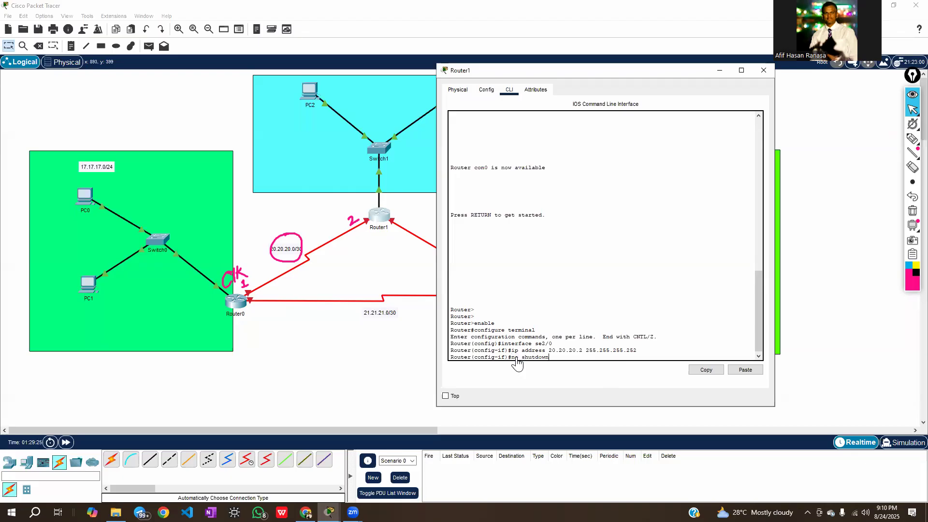
Bring up Router1's se2/0 interface with no shutdown and close the router's window
key("Return")
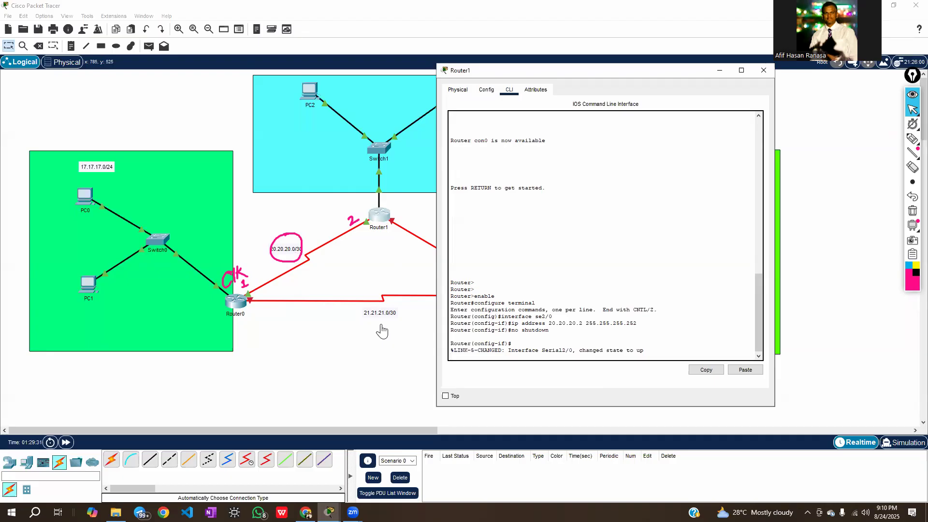
key("Return")
key("Return")
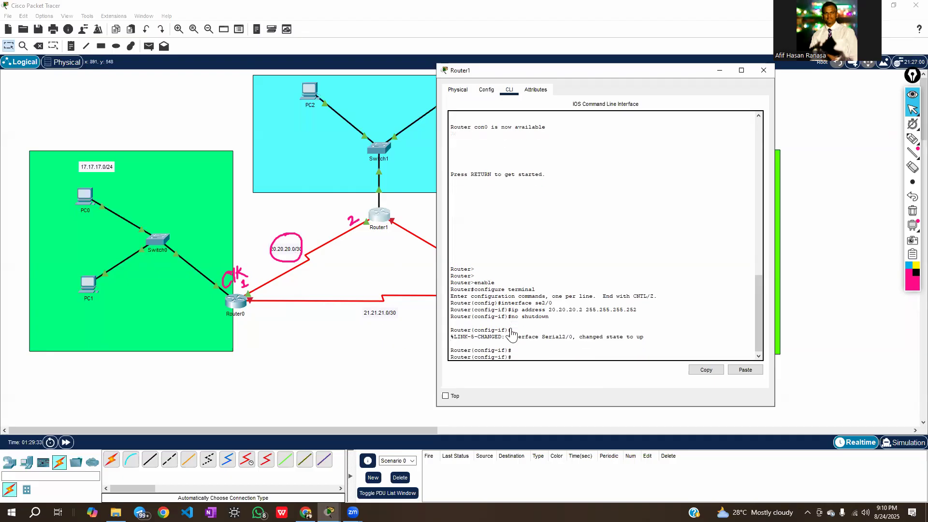
left_click(763, 71)
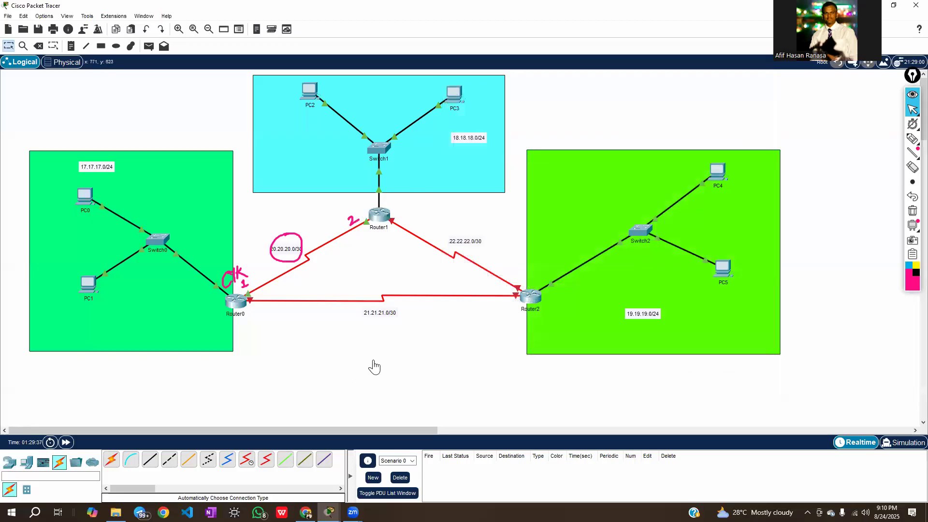
Clear the pen annotations, and on the 21.21.21.0/30 link write se3/0 at Router0's end and se2/0 at Router2's end
left_click(911, 210)
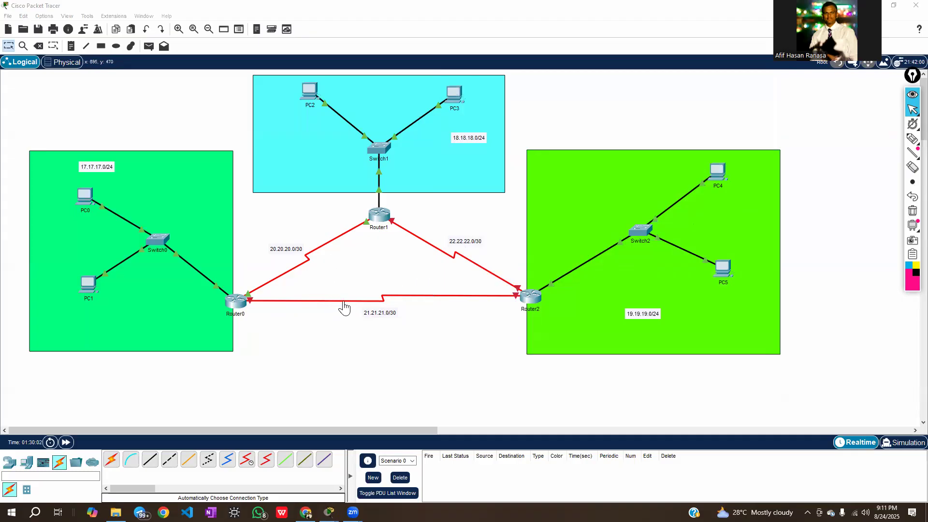
left_click(350, 331)
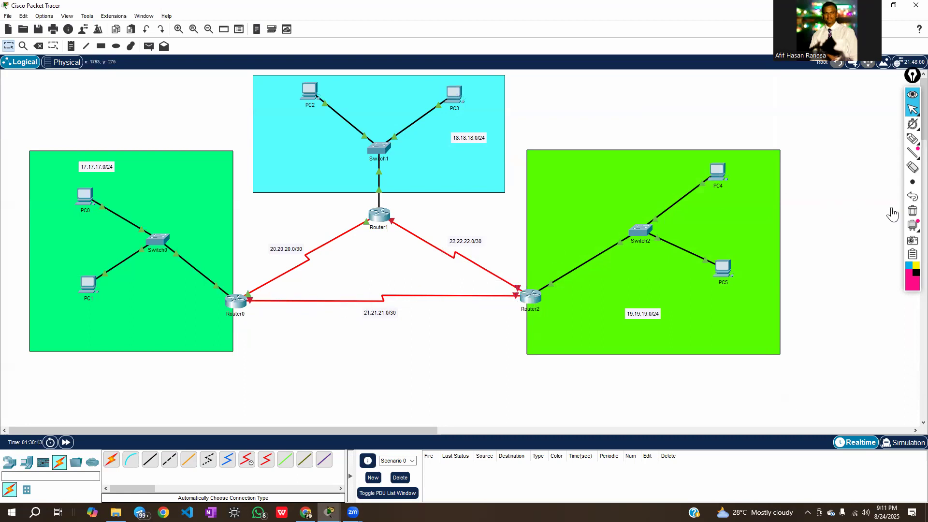
left_click(911, 138)
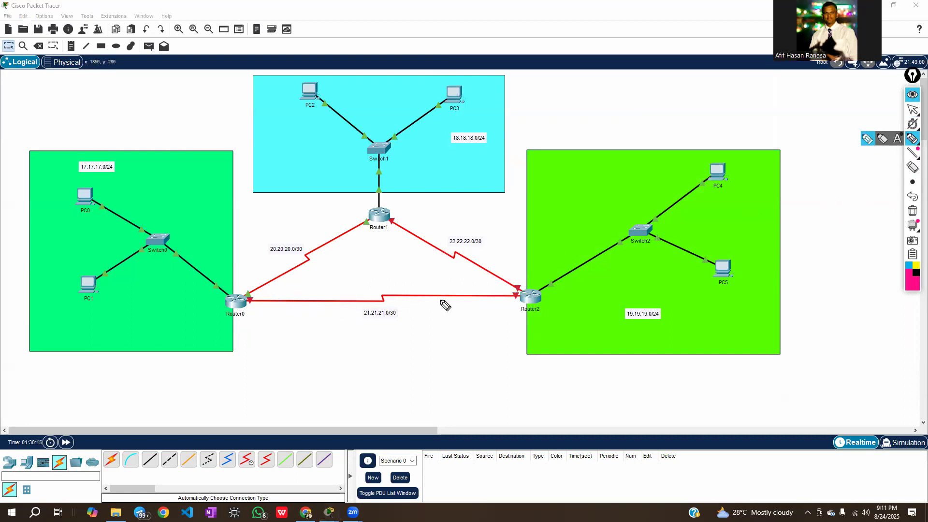
mouse_move(217, 347)
left_mouse_down()
mouse_move(213, 367)
mouse_move(251, 341)
left_mouse_up()
mouse_move(496, 322)
left_mouse_down()
mouse_move(489, 338)
mouse_move(522, 330)
left_mouse_up()
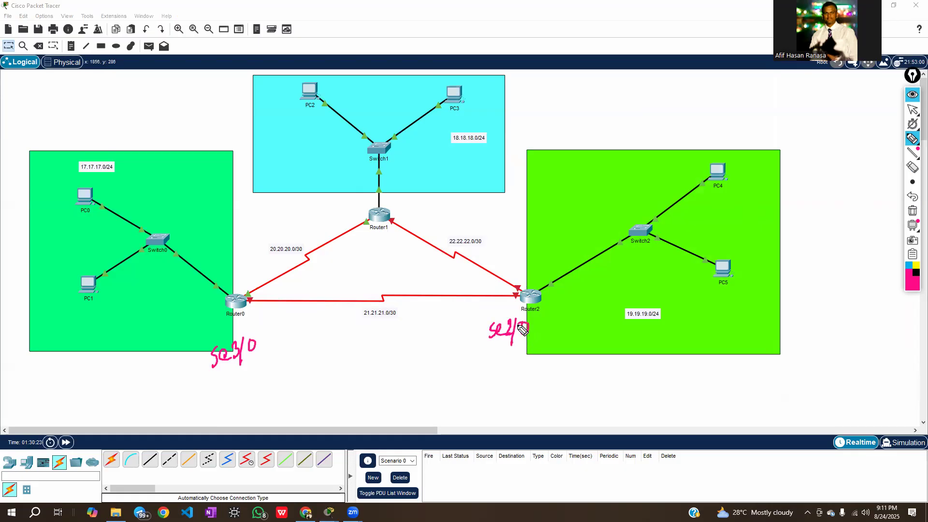
left_click(914, 112)
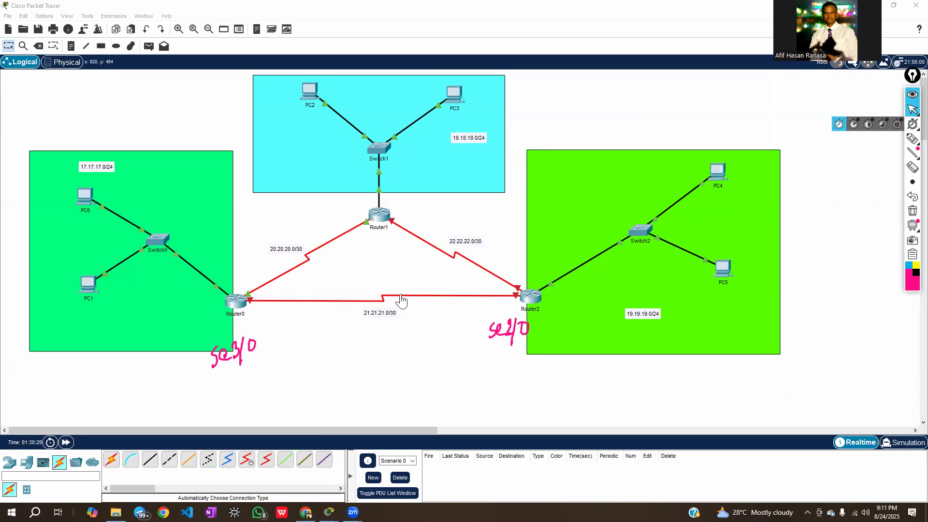
mouse_move(417, 303)
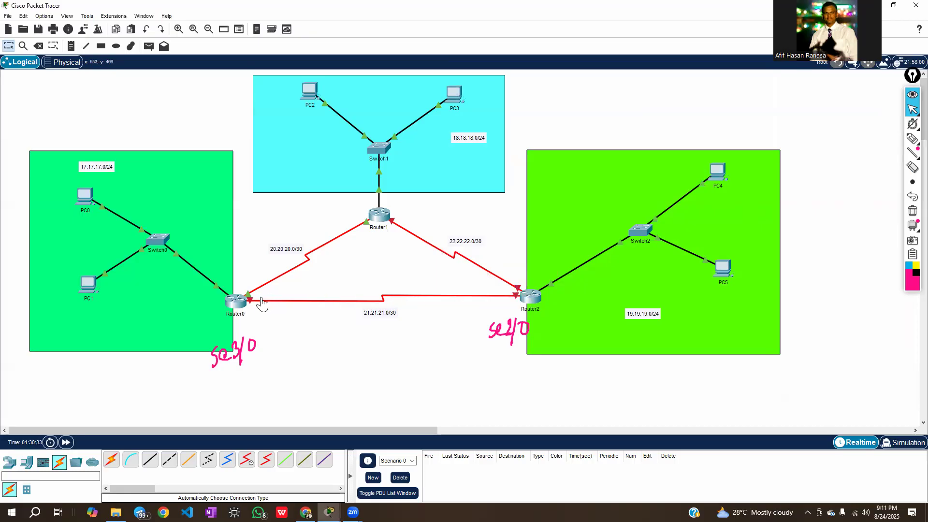
Add the pen notes clk and 1 at Router0's end of the 21.21.21.0/30 link, and X and 2 at Router2's end
left_click(912, 139)
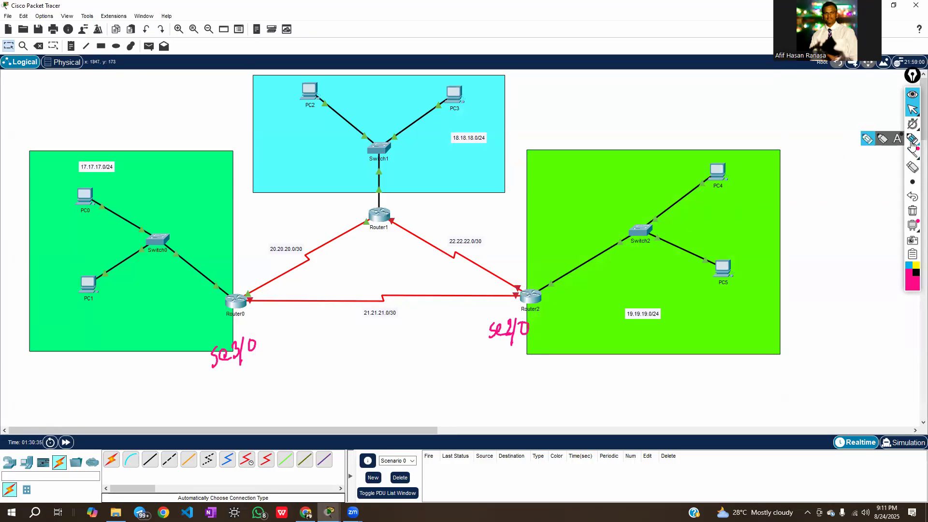
mouse_move(227, 379)
left_mouse_down()
mouse_move(223, 388)
mouse_move(261, 385)
left_mouse_up()
mouse_move(496, 350)
left_mouse_down()
mouse_move(507, 365)
mouse_move(487, 377)
left_mouse_up()
left_click_drag(257, 305, 266, 320)
left_click_drag(490, 303, 499, 313)
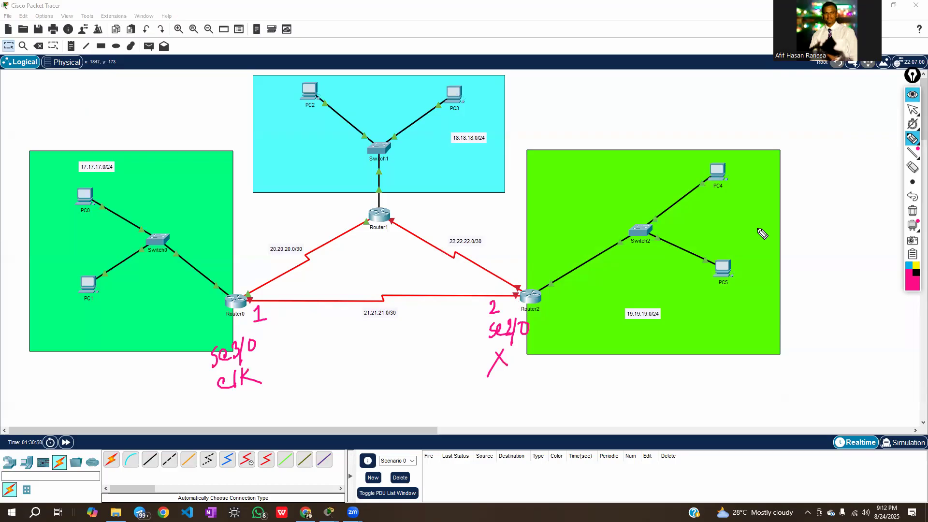
left_click(911, 112)
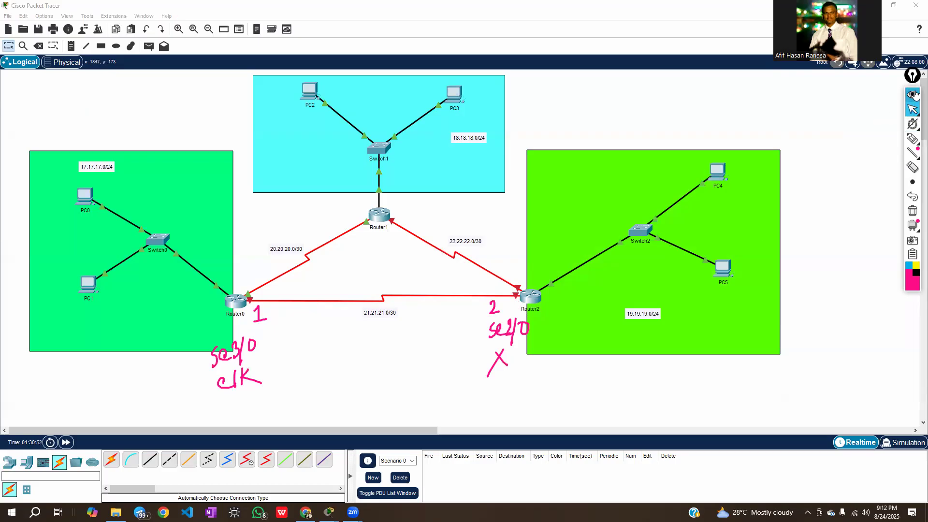
Reopen Router0's command line, move its window clear of Router2, and leave the se2/0 interface mode with exit
left_click(233, 303)
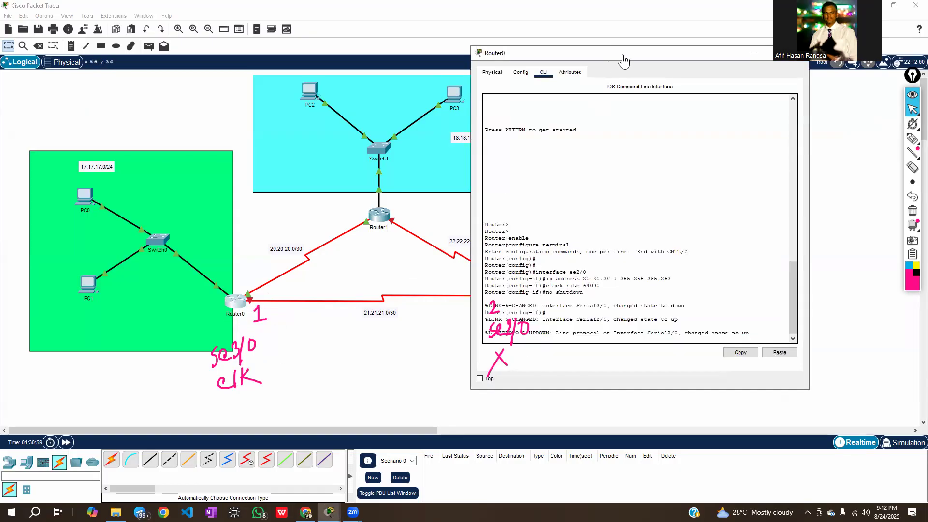
left_click_drag(623, 58, 705, 27)
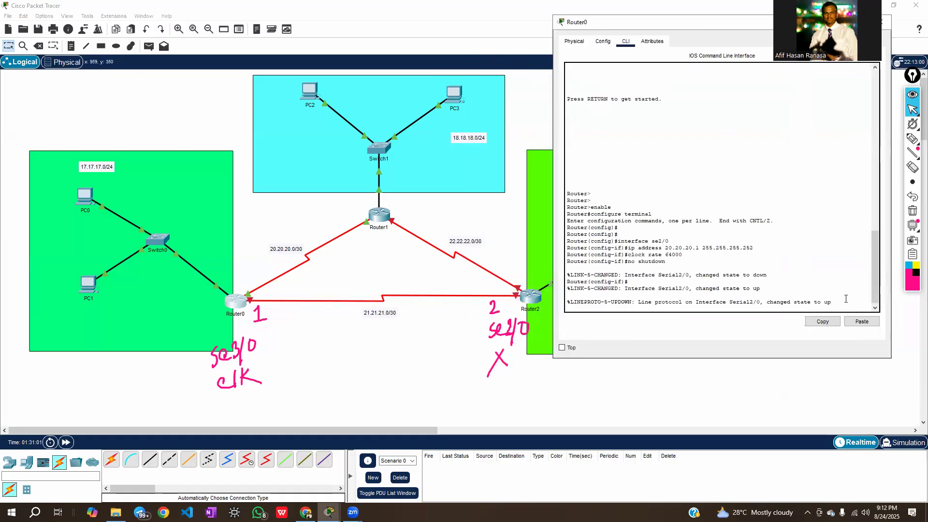
key("Return")
key("Return")
key("Return")
key("Return")
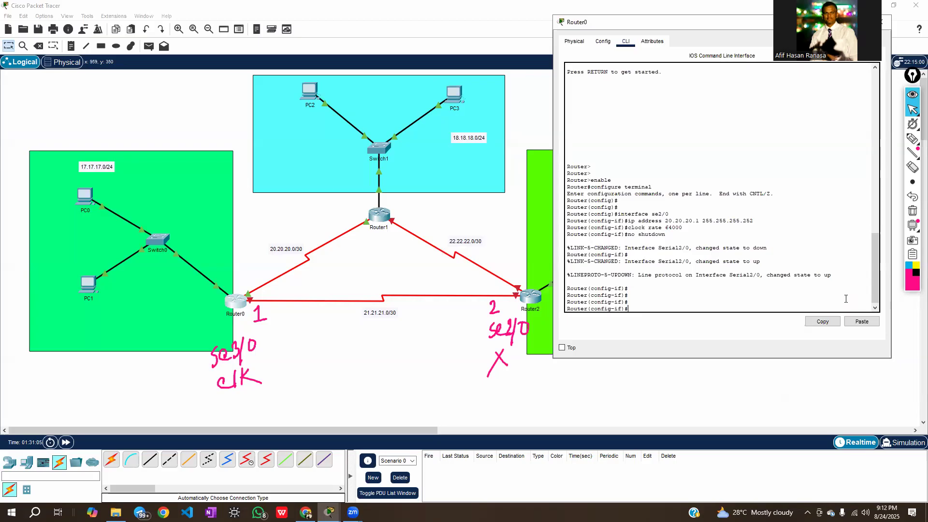
key("Return")
key("Return")
key("Return")
key("Return")
key("Return")
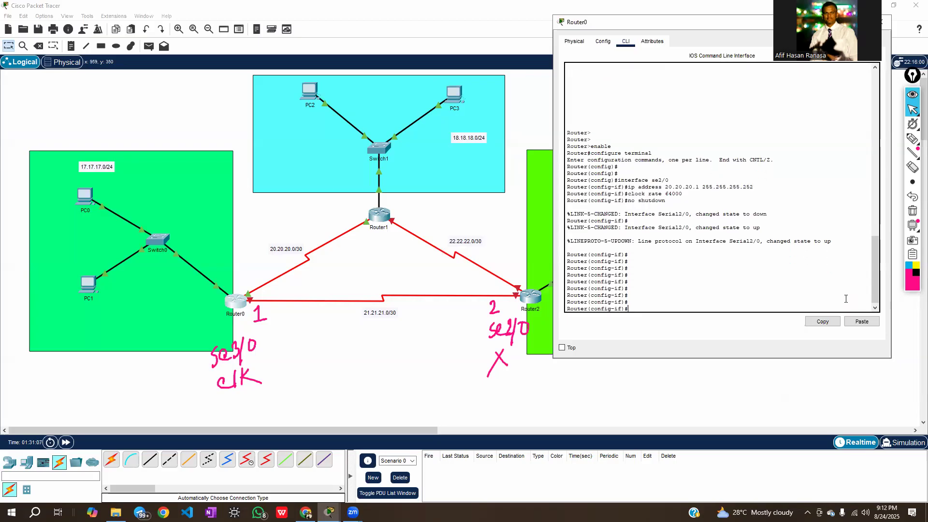
type("exit")
key("Return")
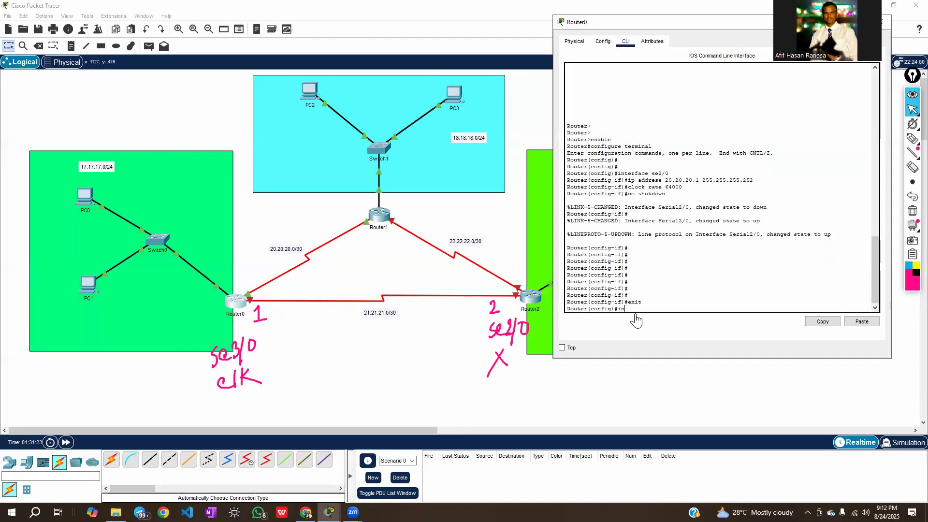
Enter configuration mode for Router0's second serial interface with interface se3/0
type("terface se3/0")
key("Return")
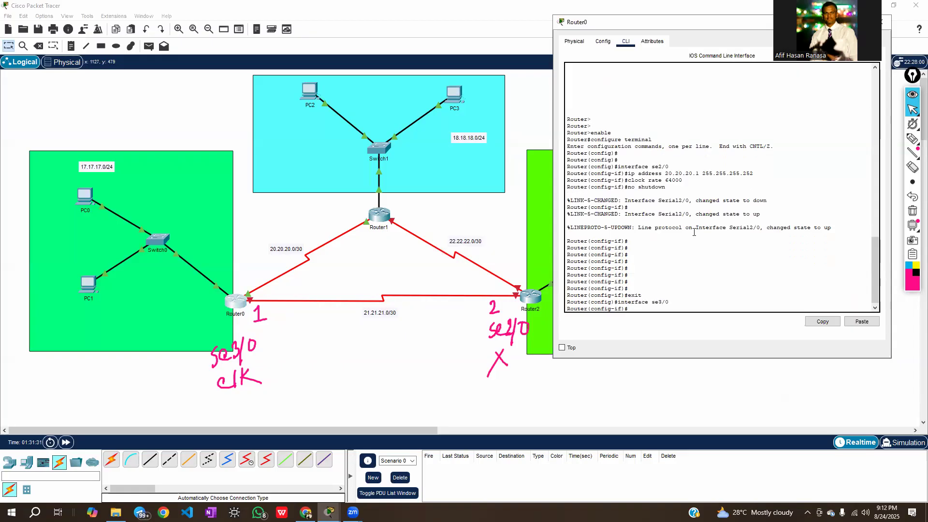
Assign IP address 21.21.21.1 with mask 255.255.255.252 to Router0's se3/0 interface
type("ip address 21.21.21.1 255.255.255.25")
type("2")
key("Return")
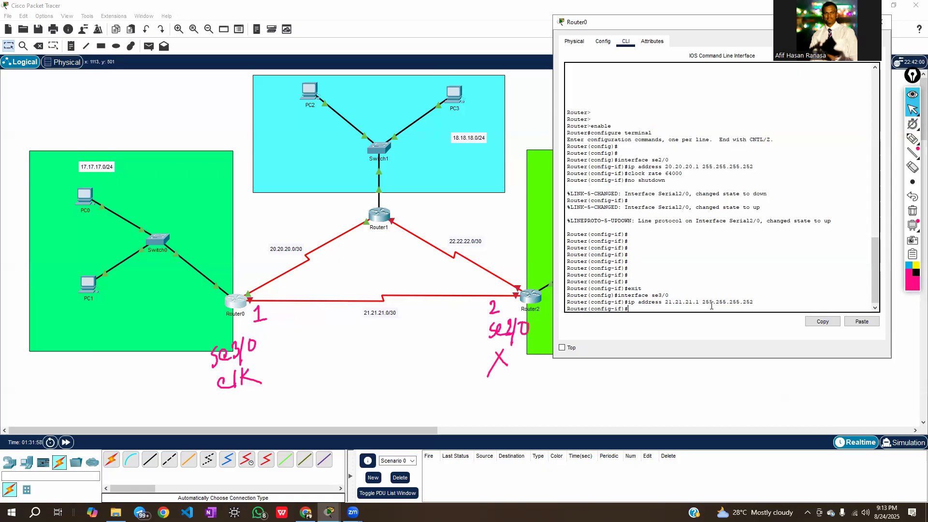
Set a clock rate of 64000 on Router0's se3/0 interface, enable it with no shutdown, and close Router0's window
type("clock rate 64000")
key("Return")
type("no shutdo")
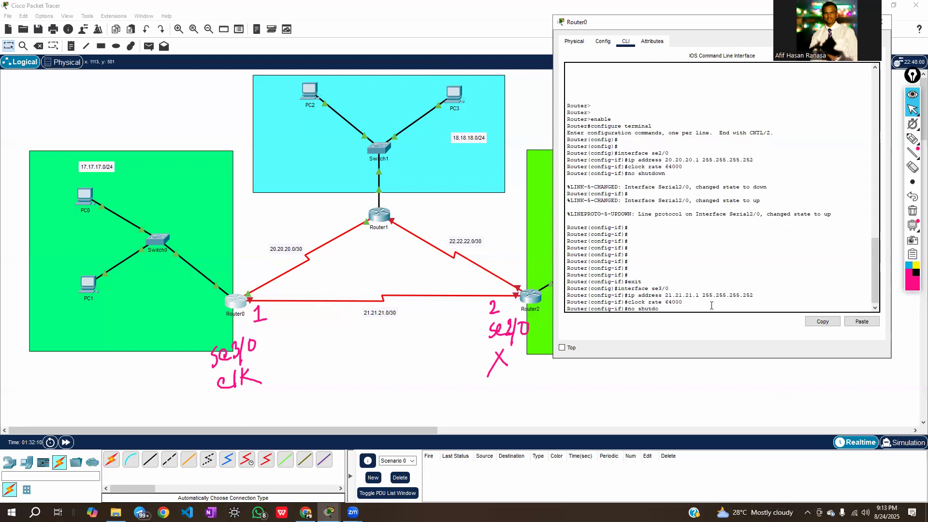
type("wn")
key("Return")
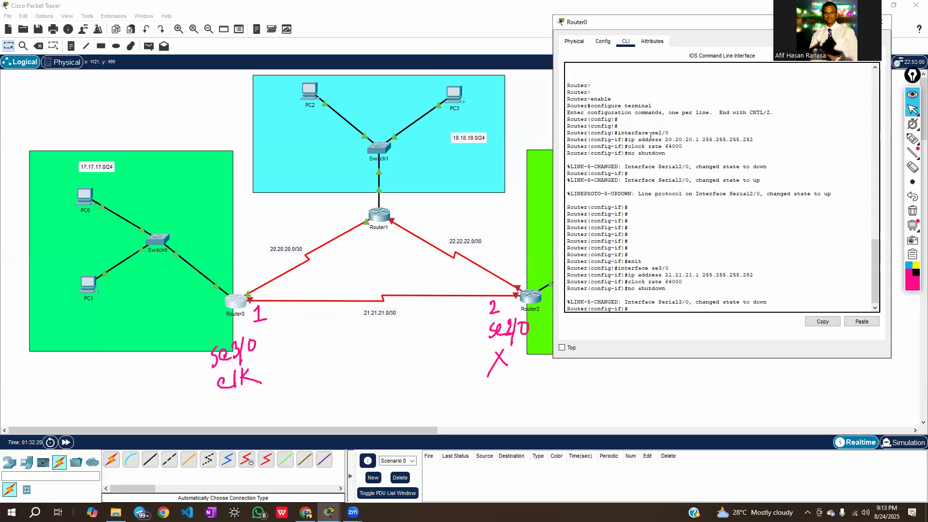
left_click_drag(703, 24, 528, 64)
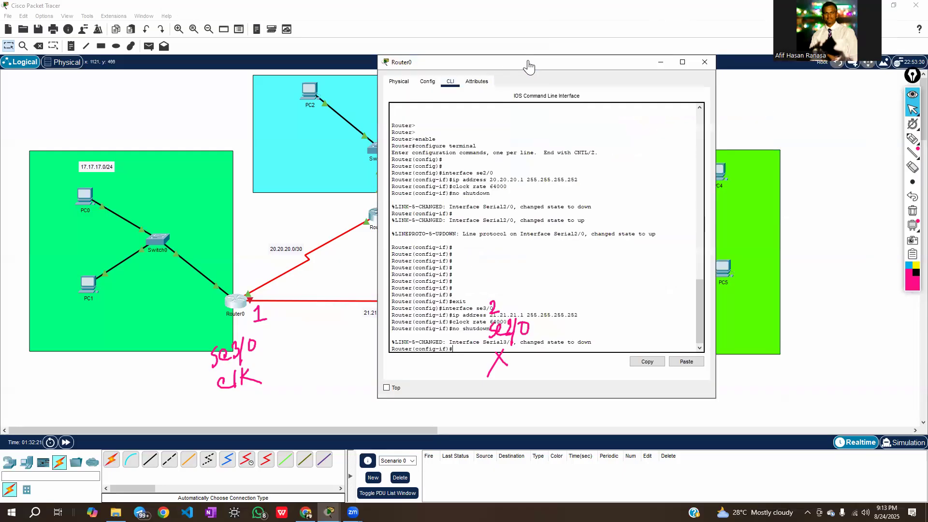
left_click(705, 62)
Open Router2's command line, move its window clear of the pen notes and Router2, and bring up the Router> prompt
left_click(533, 306)
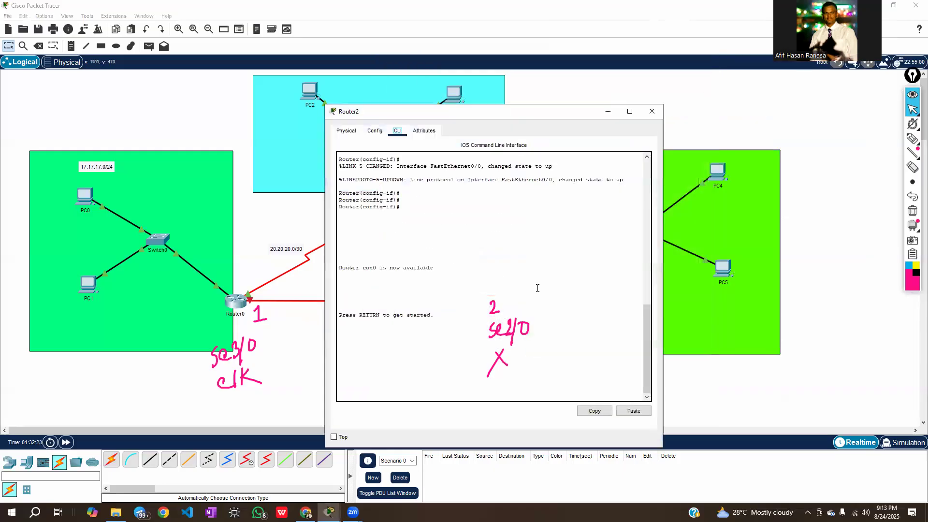
left_click_drag(494, 118, 696, 52)
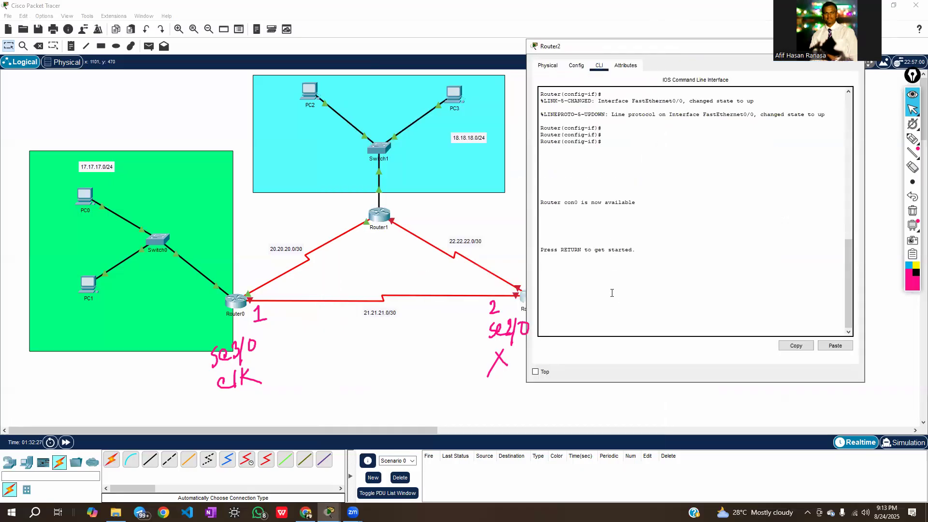
left_click_drag(621, 50, 665, 50)
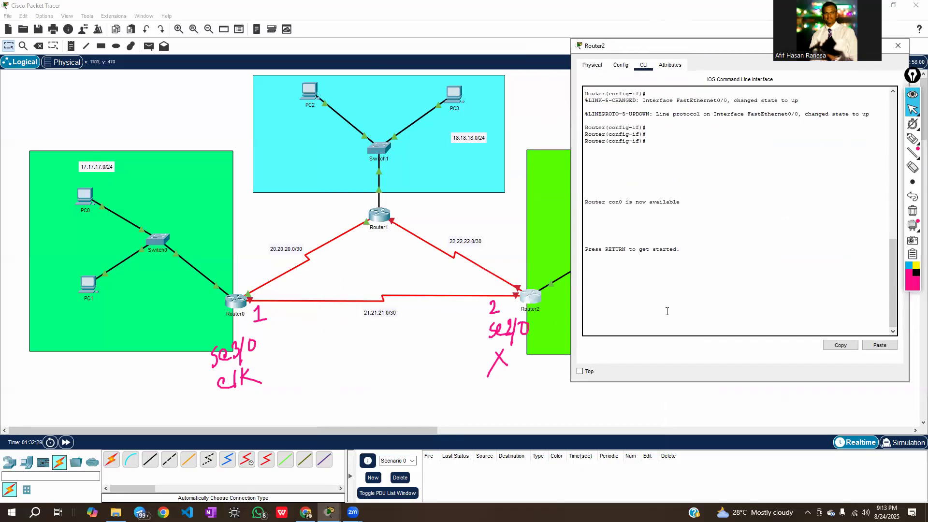
key("Return")
key("Return")
key("Return")
key("Return")
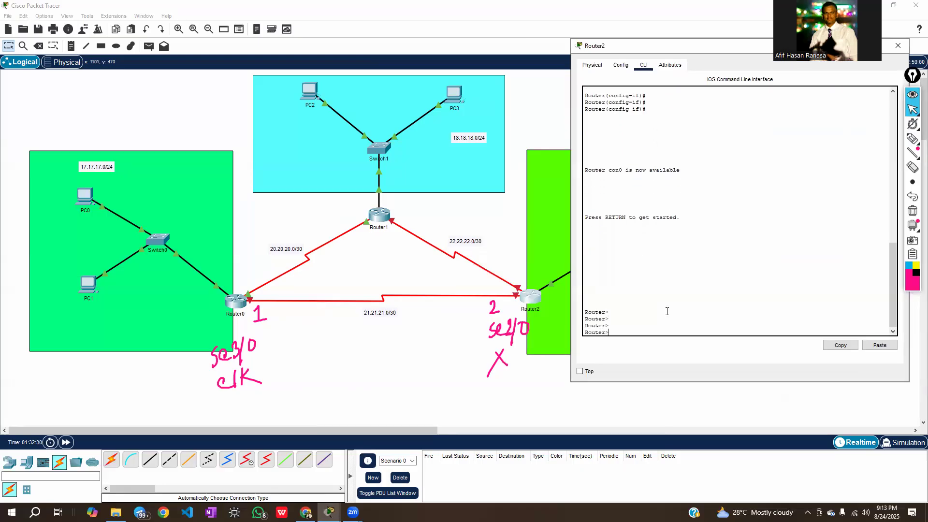
Enter Router2's global configuration mode with enable and configure terminal, and select its serial interface with interface se2/0
type("enable")
key("Return")
type("configure terminal")
key("Return")
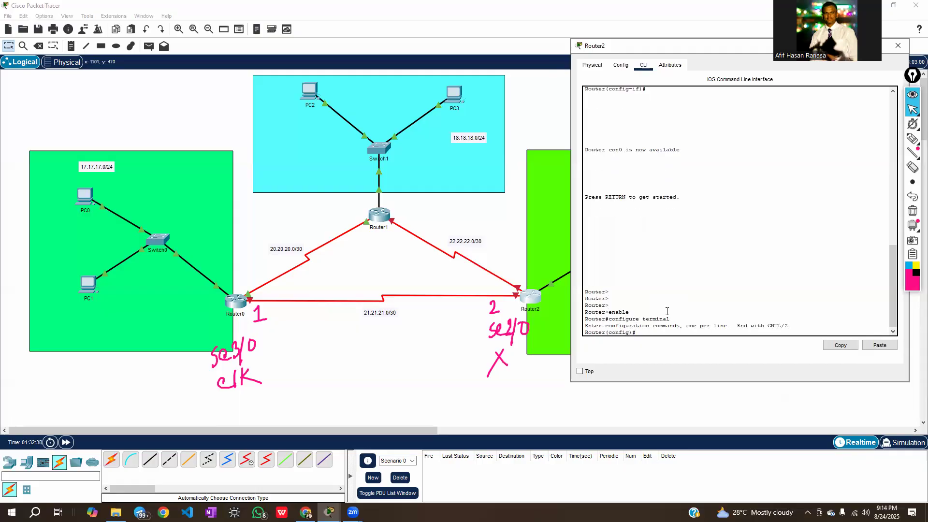
type("interface se2/0")
key("Return")
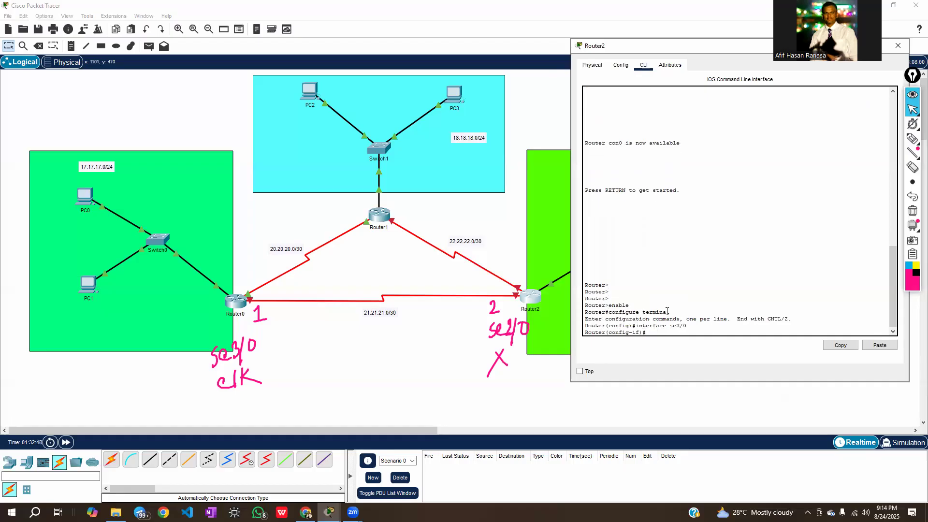
Assign IP address 21.21.21.2 with mask 255.255.255.252 to Router2's se2/0 interface
type("ip address 21.21.21.2 255.255.255.25")
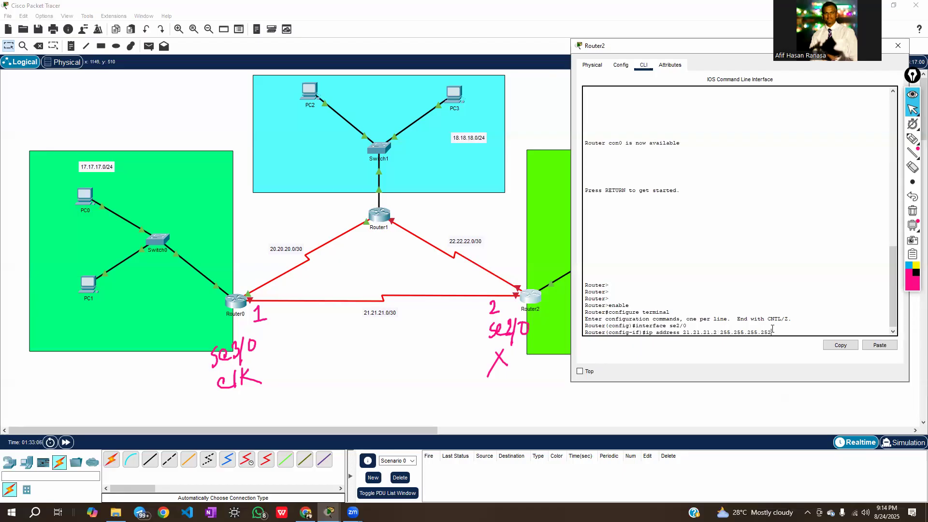
type("2")
key("Return")
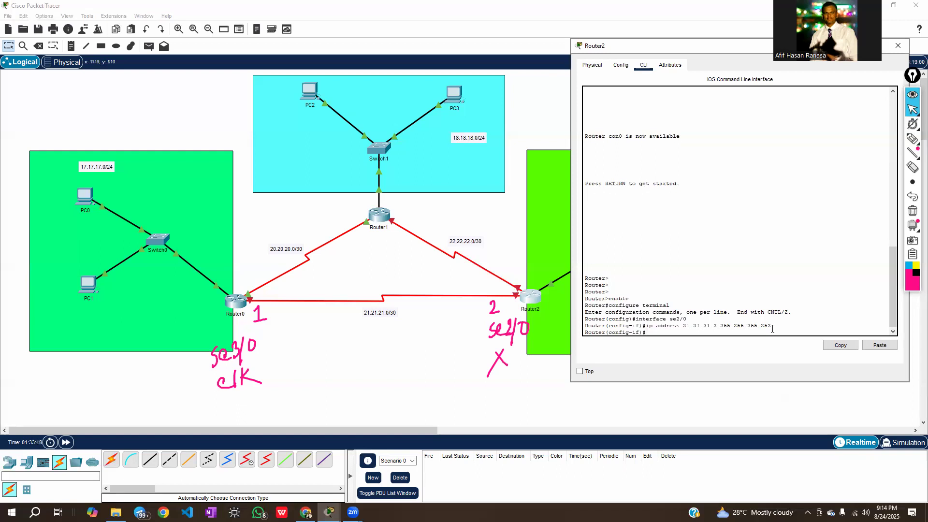
Enable Router2's se2/0 interface with no shutdown and close Router2's window
type("no shutdown")
key("Return")
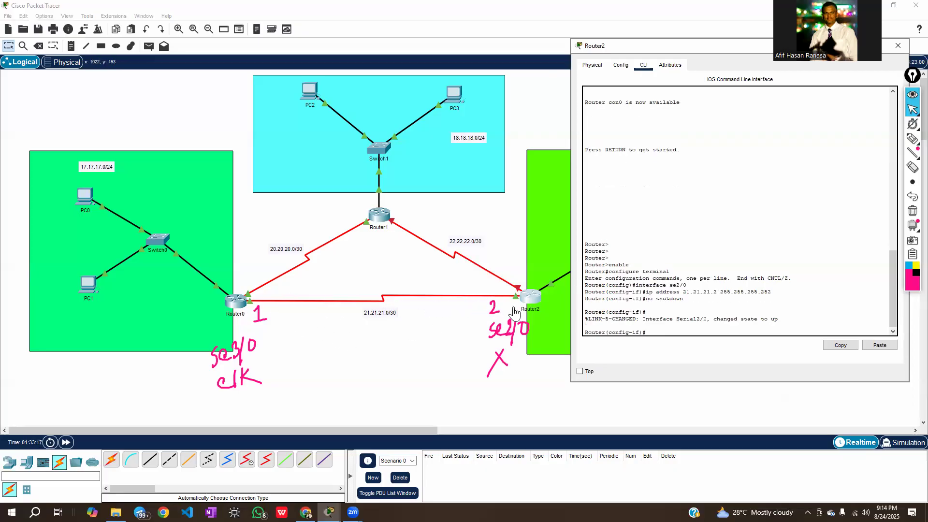
left_click_drag(700, 49, 495, 70)
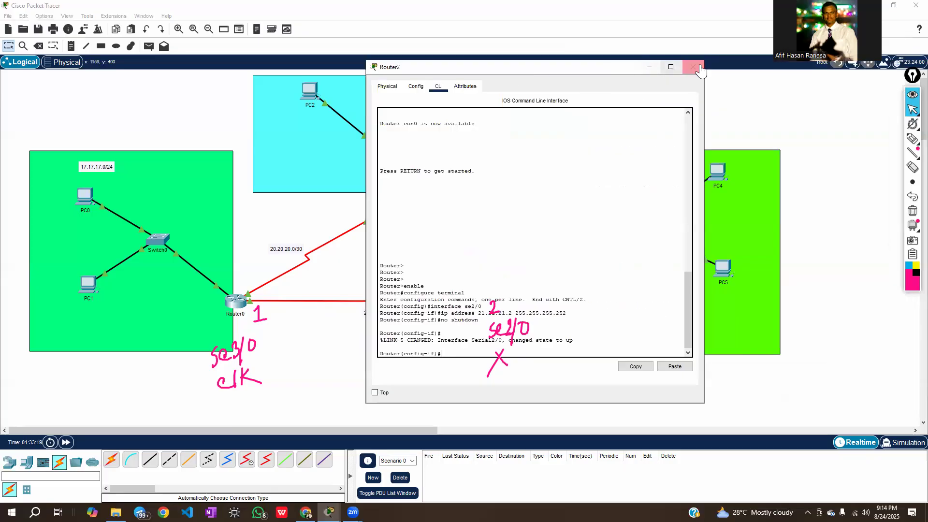
left_click(695, 67)
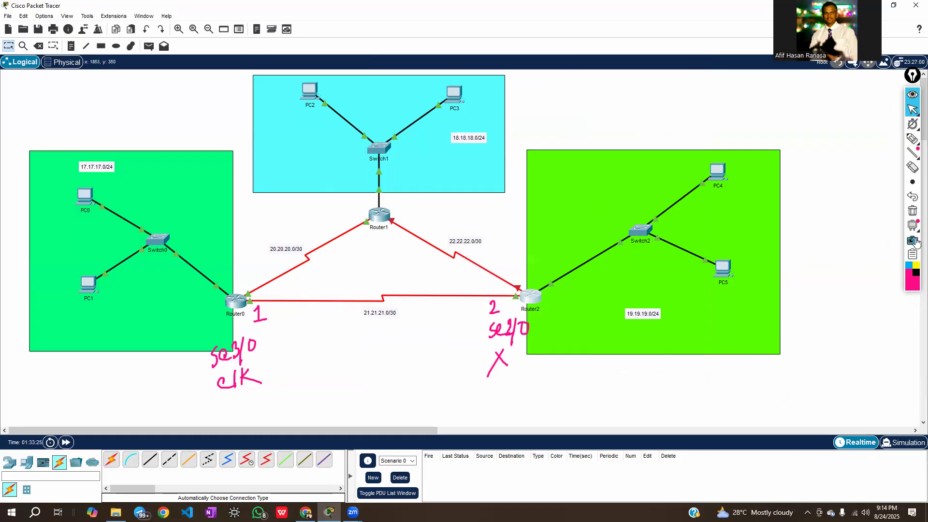
Clear all pen notes from the topology and shift the green background of the 19.19.19.0/24 LAN slightly
left_click(911, 212)
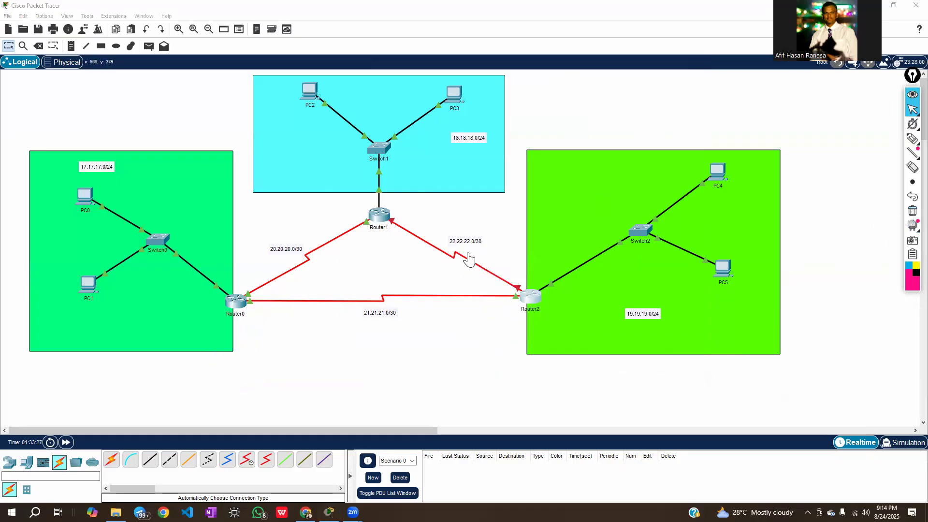
left_click_drag(608, 206, 612, 205)
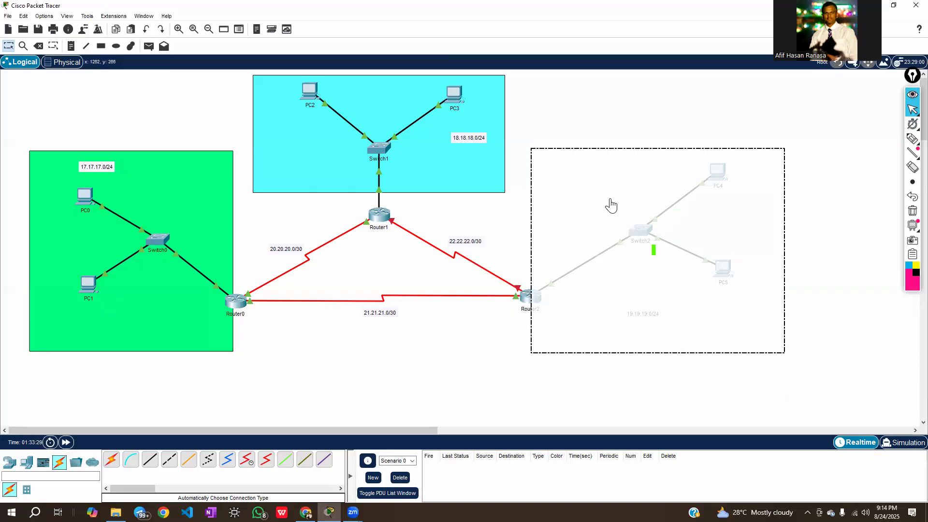
left_click(445, 404)
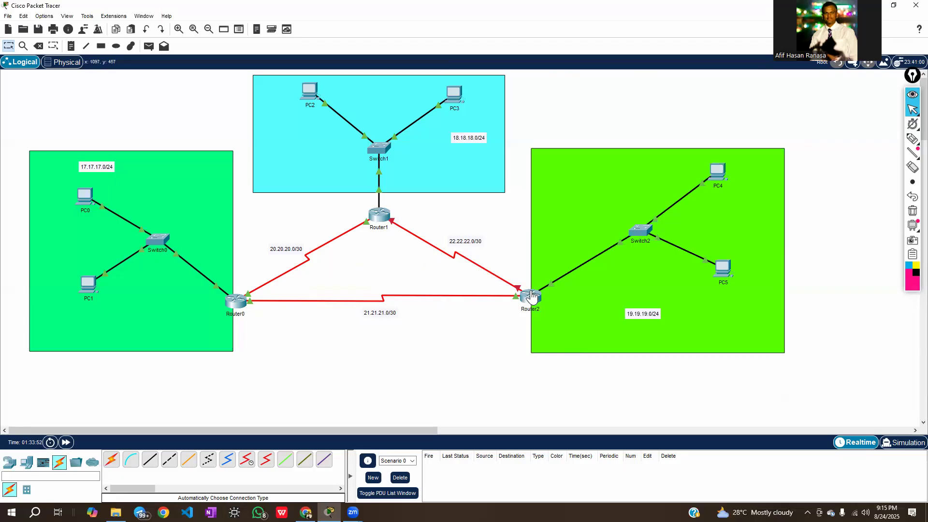
Write the pen notes se3/0, clk and 2 at Router1's end of the 22.22.22.0/30 link, and se3/0, X and 1 at Router2's end
mouse_move(531, 296)
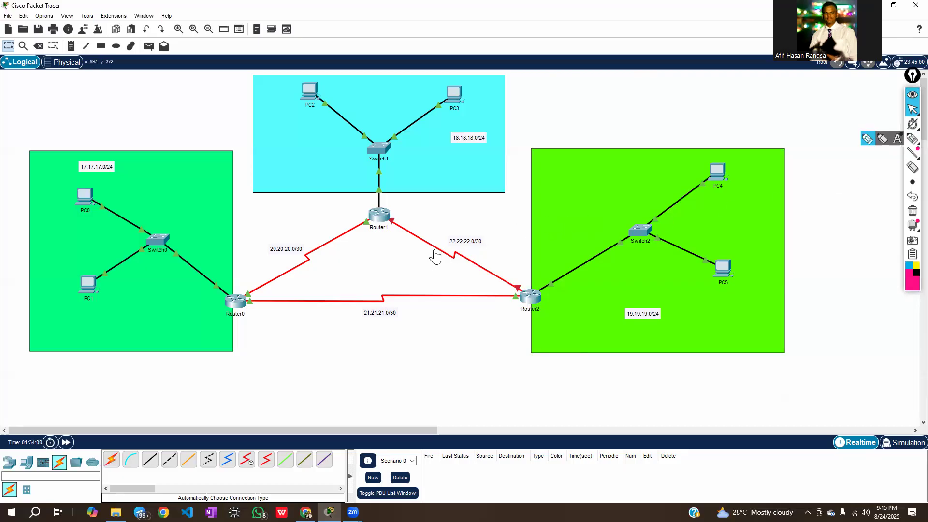
mouse_move(437, 254)
mouse_move(492, 279)
left_click(913, 139)
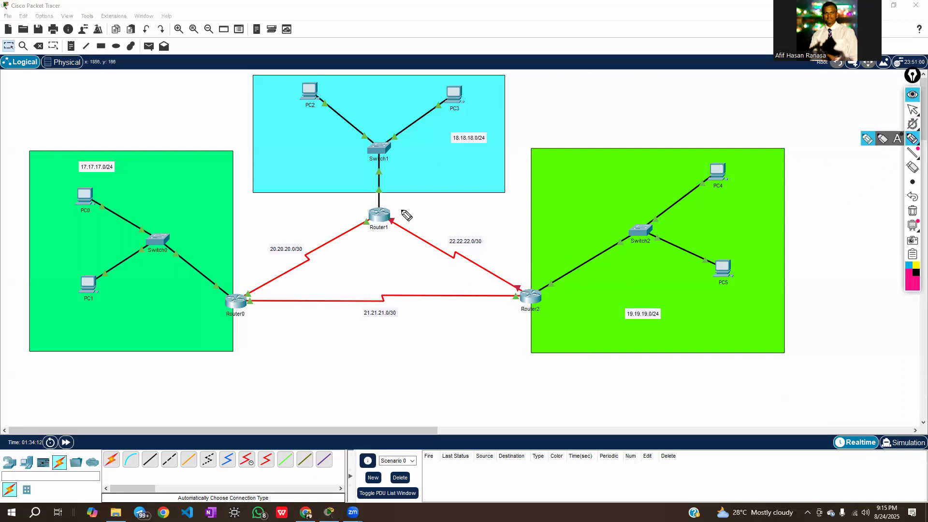
mouse_move(401, 196)
left_mouse_down()
mouse_move(397, 203)
mouse_move(437, 193)
mouse_move(410, 214)
mouse_move(428, 216)
mouse_move(406, 227)
mouse_move(414, 226)
left_mouse_up()
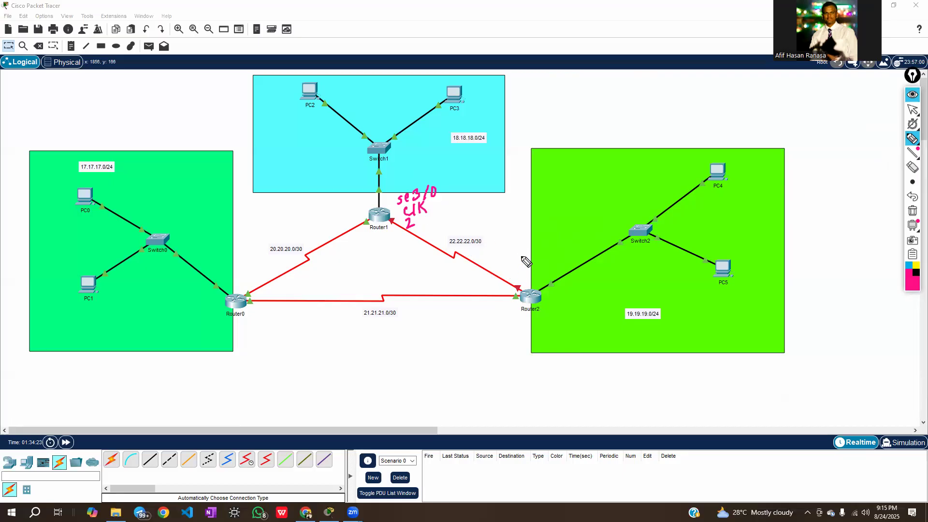
mouse_move(522, 257)
left_mouse_down()
mouse_move(518, 266)
mouse_move(536, 249)
mouse_move(533, 265)
mouse_move(548, 258)
left_mouse_up()
mouse_move(526, 225)
left_mouse_down()
mouse_move(536, 239)
mouse_move(526, 241)
mouse_move(527, 206)
mouse_move(535, 217)
left_mouse_up()
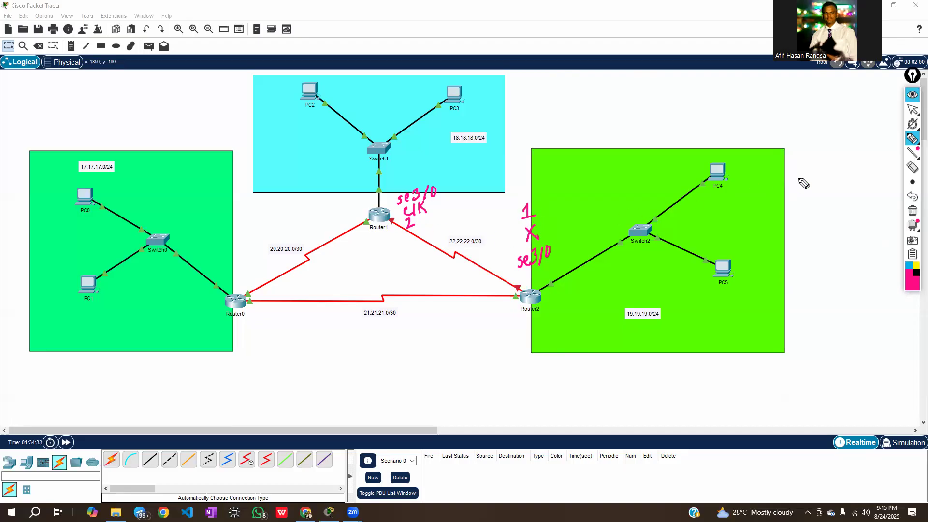
left_click(912, 109)
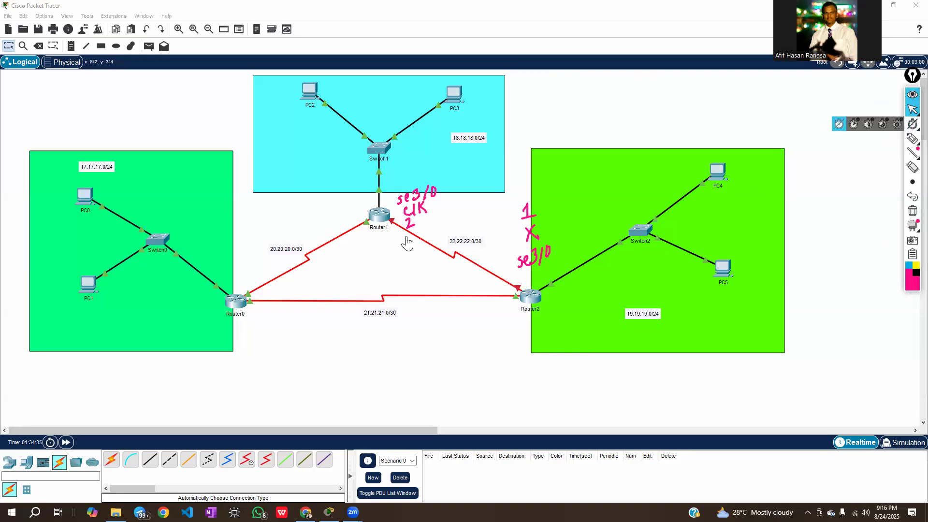
Open Router1's command line, move its window clear of Router1, and leave the se2/0 interface mode with exit
left_click(378, 220)
left_click_drag(458, 121, 113, 69)
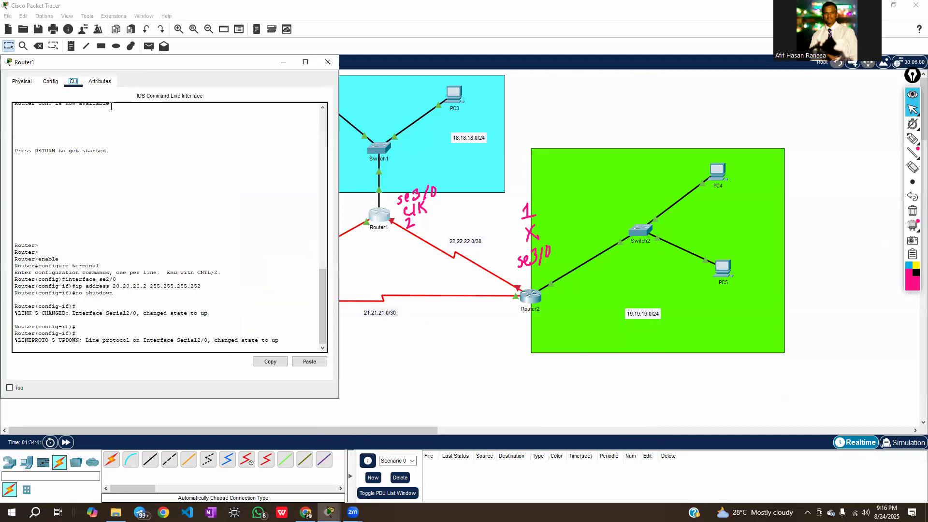
left_click(98, 345)
key("Return")
key("Return")
key("Return")
key("Return")
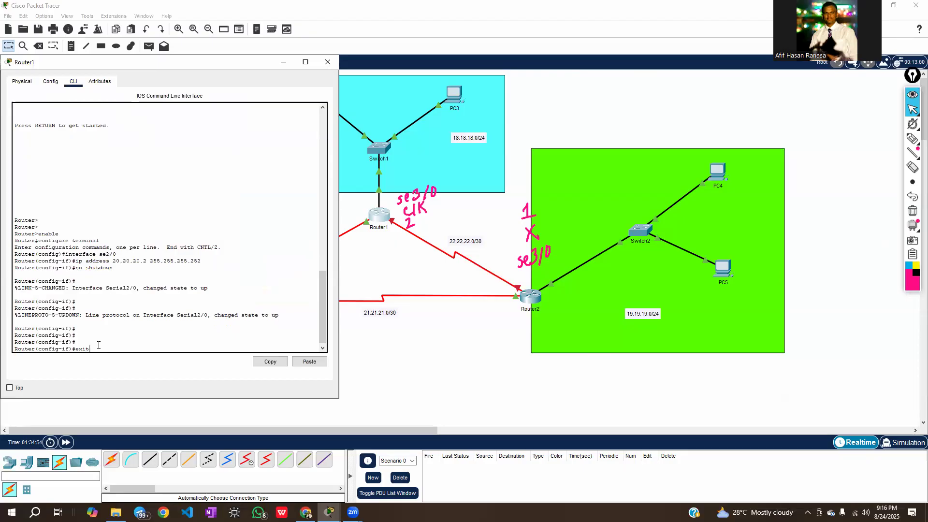
key("Return")
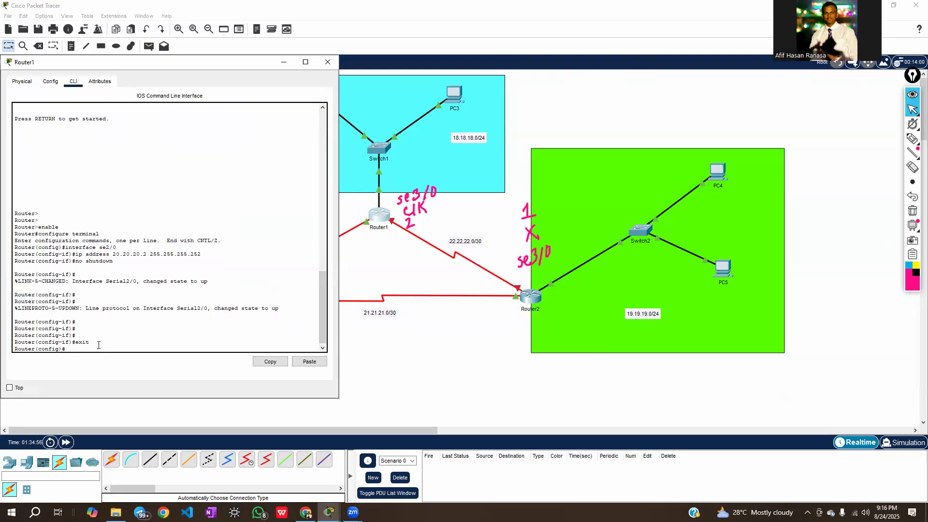
Enter configuration mode for Router1's second serial interface with interface se3/0
key("Return")
key("Return")
key("Return")
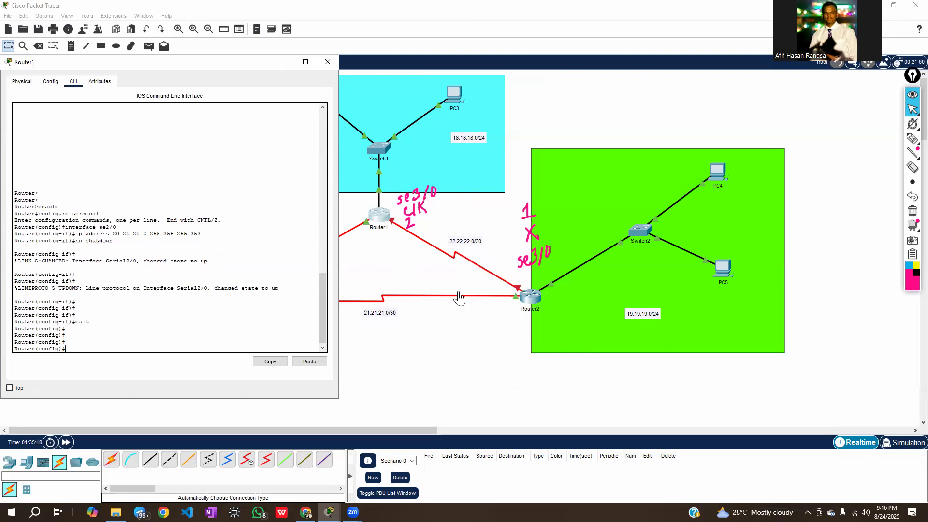
type("interface se3/0")
key("Return")
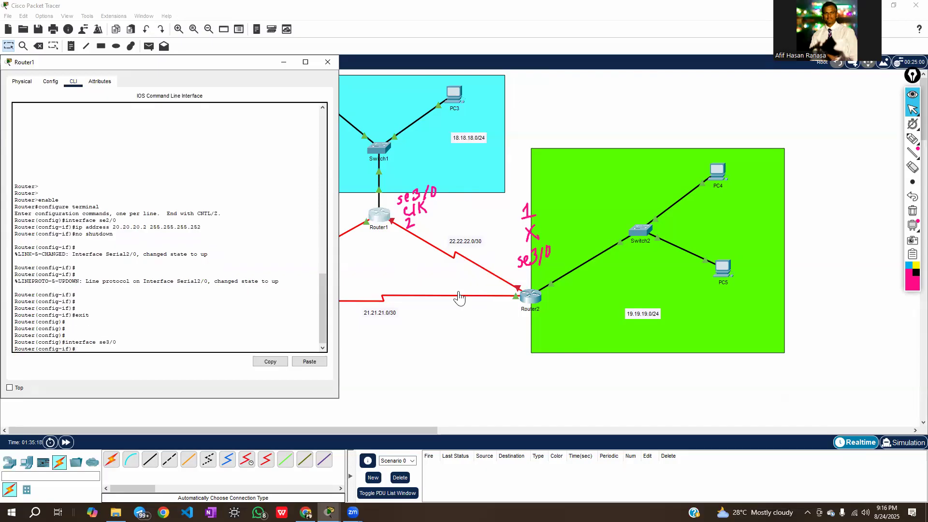
Assign IP address 22.22.22.2 with mask 255.255.255.252 to Router1's se3/0 interface
type("ip address 22.22.22.3 255.255.255.252")
key("Return")
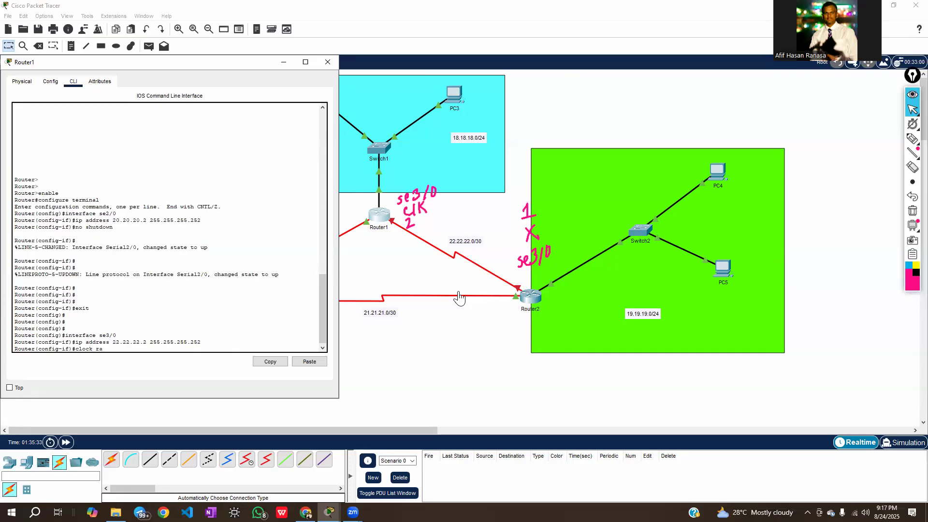
Set a clock rate of 64000 on Router1's se3/0 interface, enable it with no shutdown, and close Router1's window
type("clock rate 64000")
key("Return")
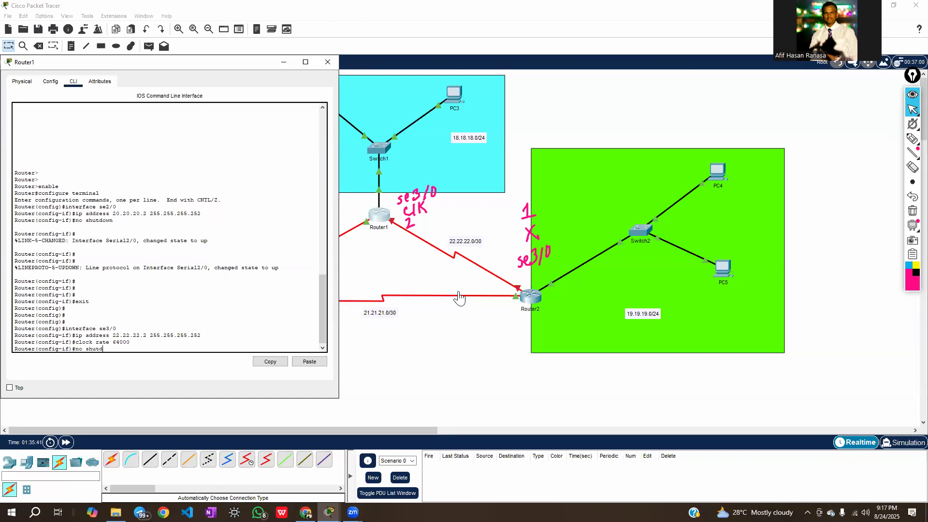
key("Return")
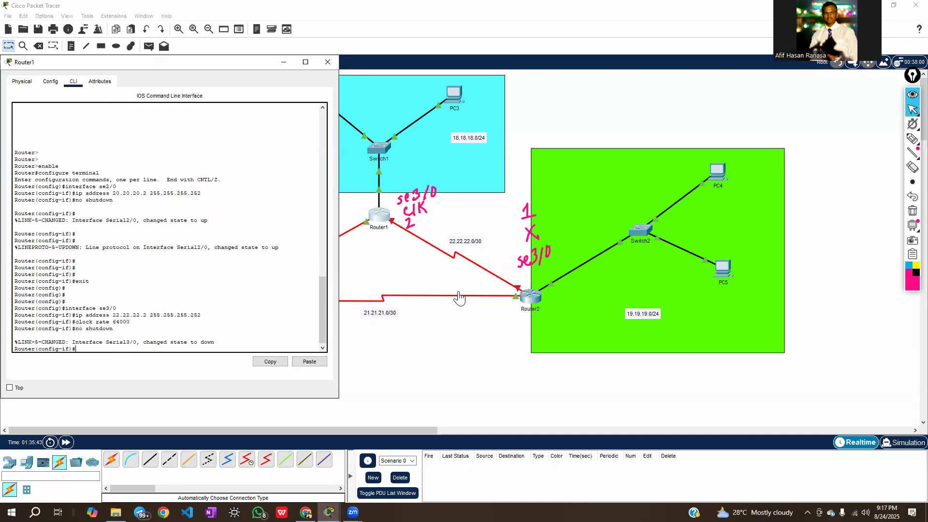
key("Return")
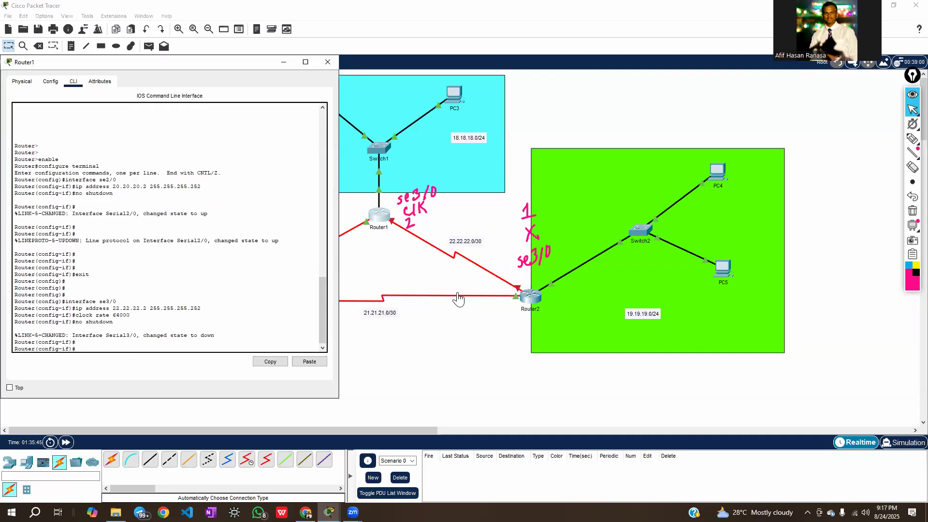
left_click(327, 62)
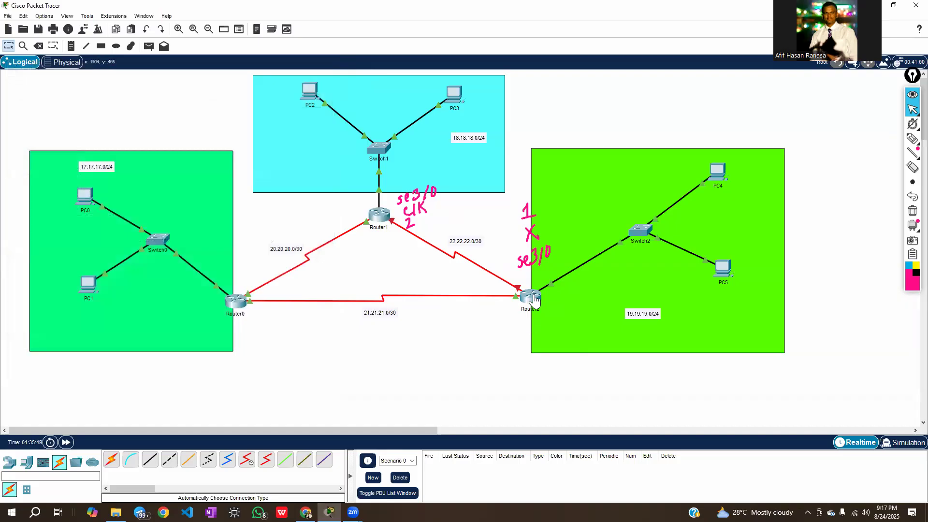
Open Router2's command line, move its window clear of Router2, and leave the se2/0 interface mode with exit
left_click(530, 296)
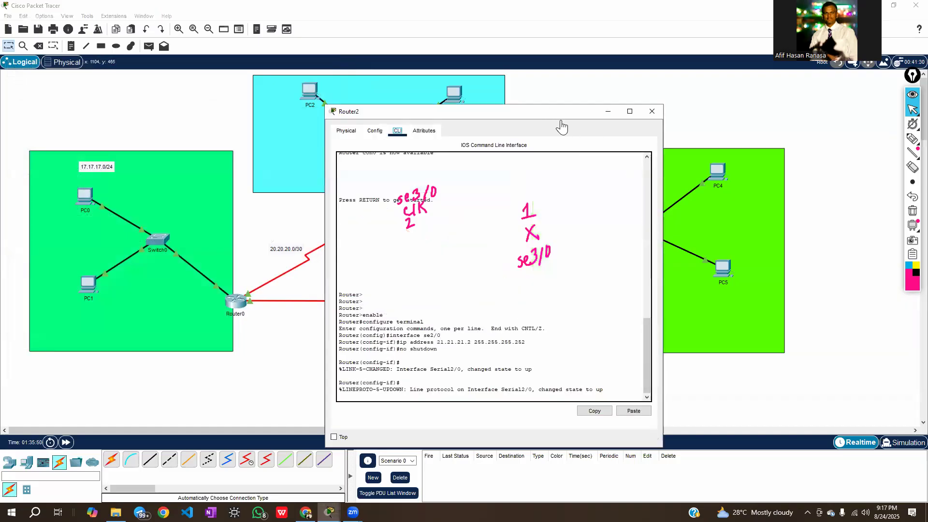
left_click_drag(560, 112, 833, 48)
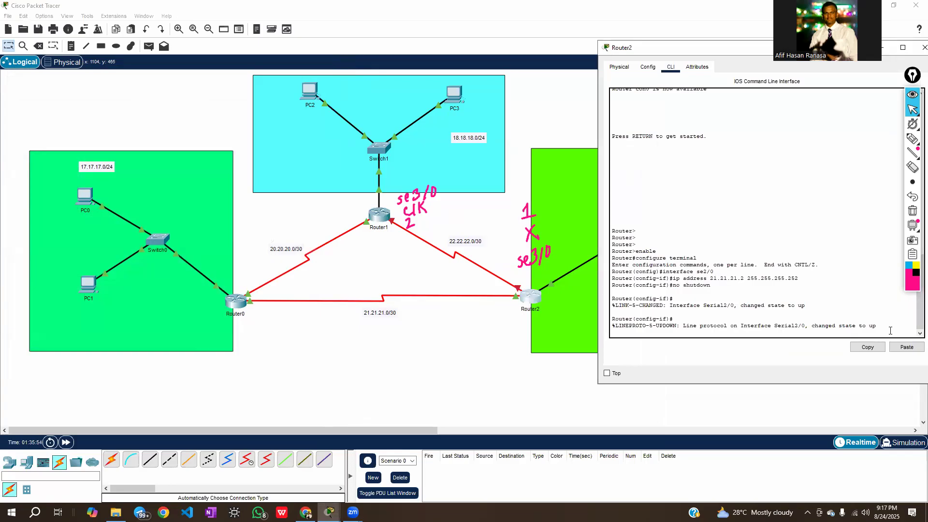
key("Return")
key("Return")
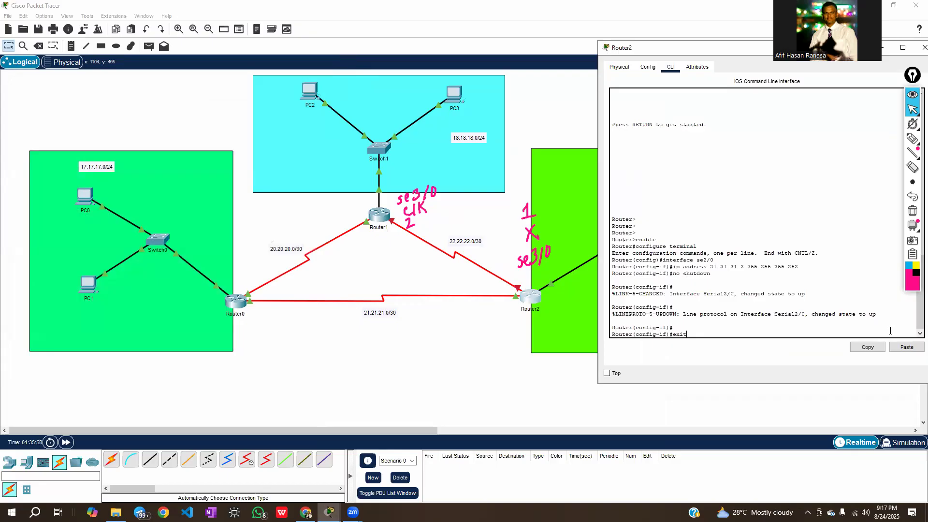
key("Return")
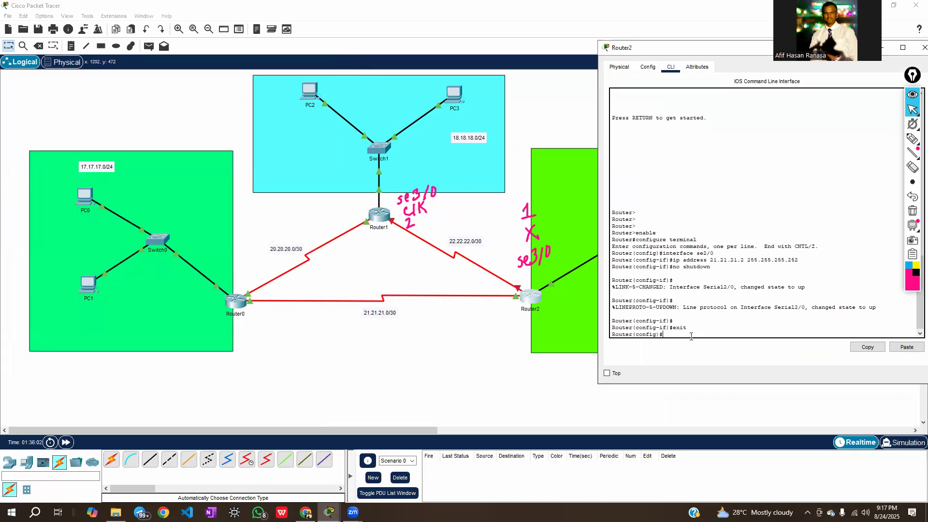
Enter configuration mode for Router2's second serial interface with interface se3/0
type("interface se3/0")
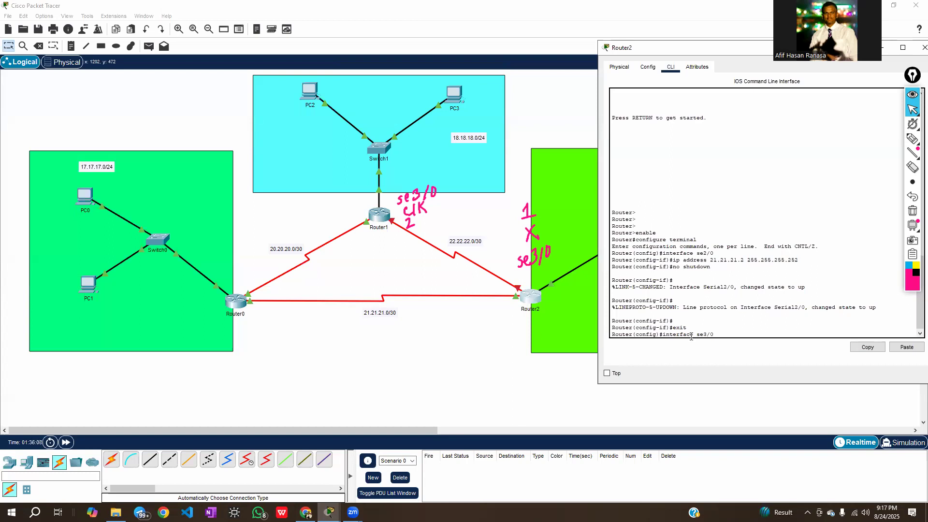
key("Return")
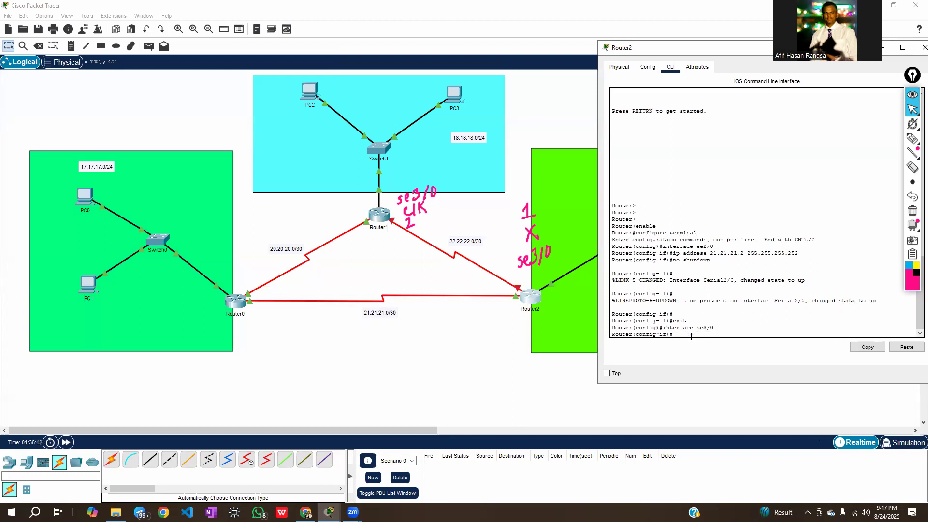
Assign IP address 22.22.22.1 with mask 255.255.255.252 to Router2's se3/0 interface
type("ip address 22.22")
type(".22.1 255.255.255.252")
key("Return")
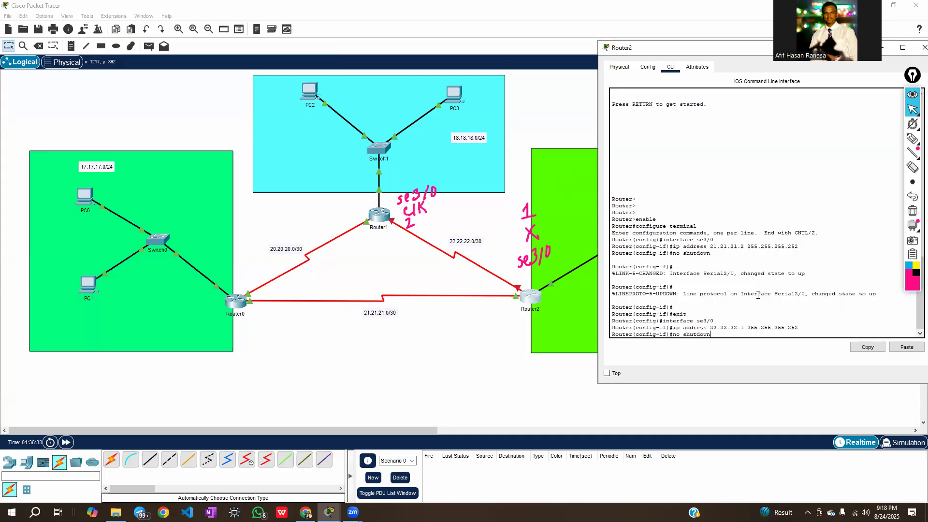
Enable Router2's se3/0 interface with no shutdown
key("Return")
key("Return")
key("Return")
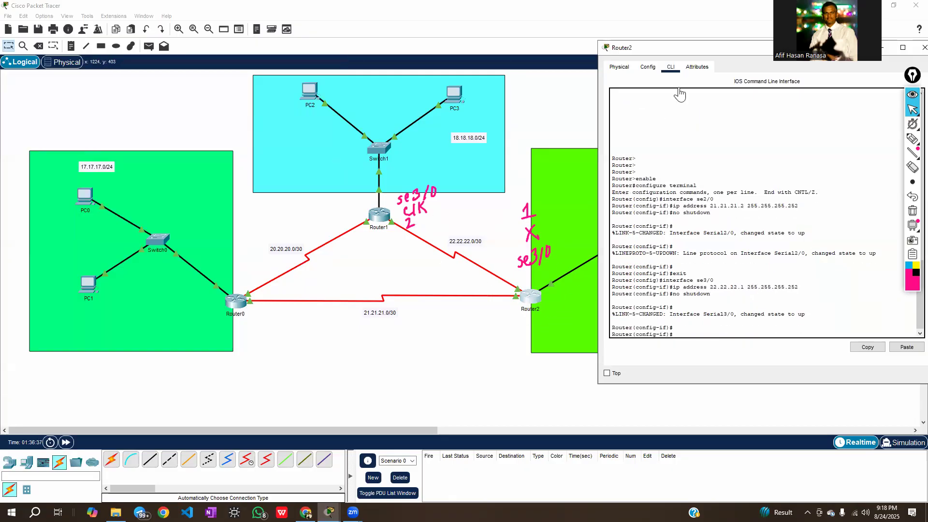
Close Router2's window, and erase the handwritten interface notes from the diagram and collapse the annotation tools
left_click_drag(691, 58, 507, 109)
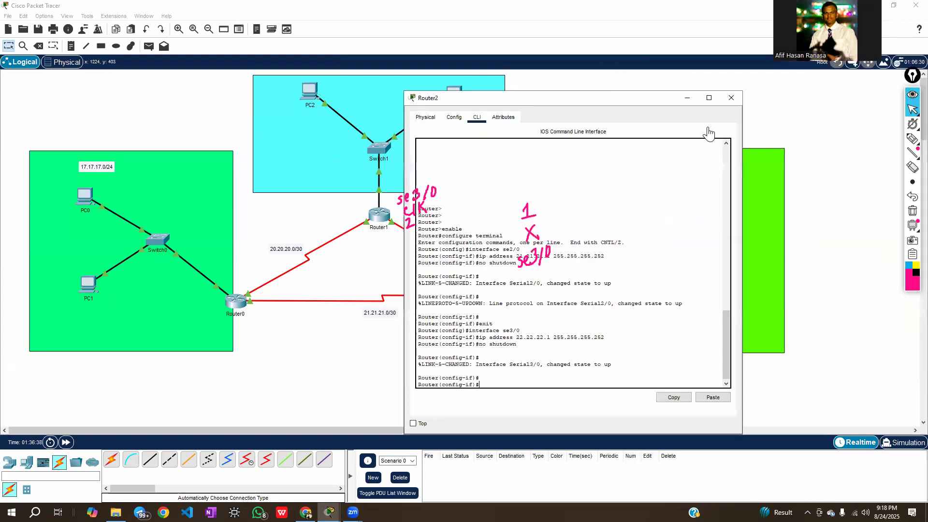
left_click(730, 104)
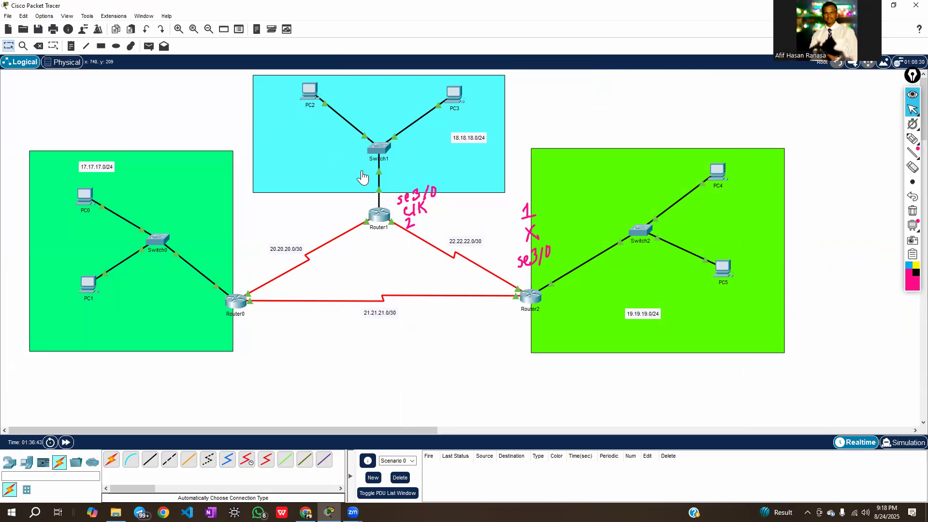
left_click(912, 211)
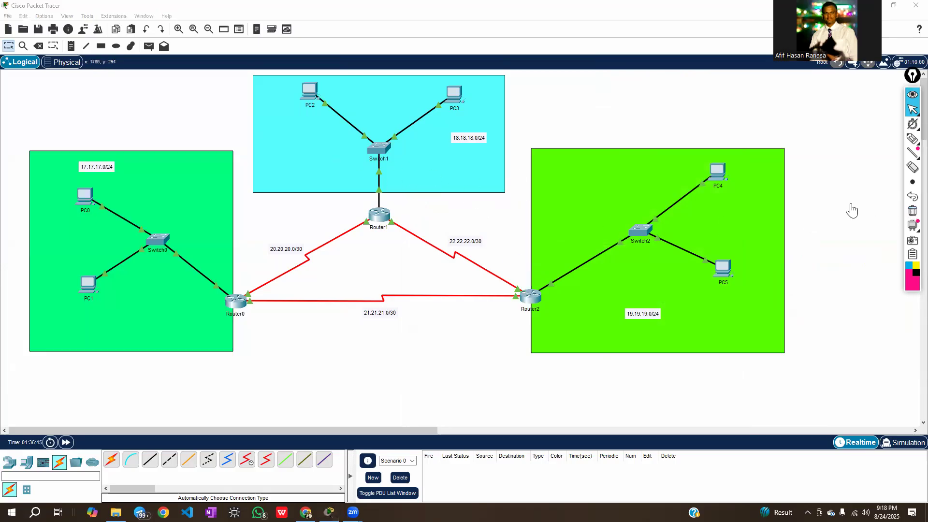
left_click(912, 95)
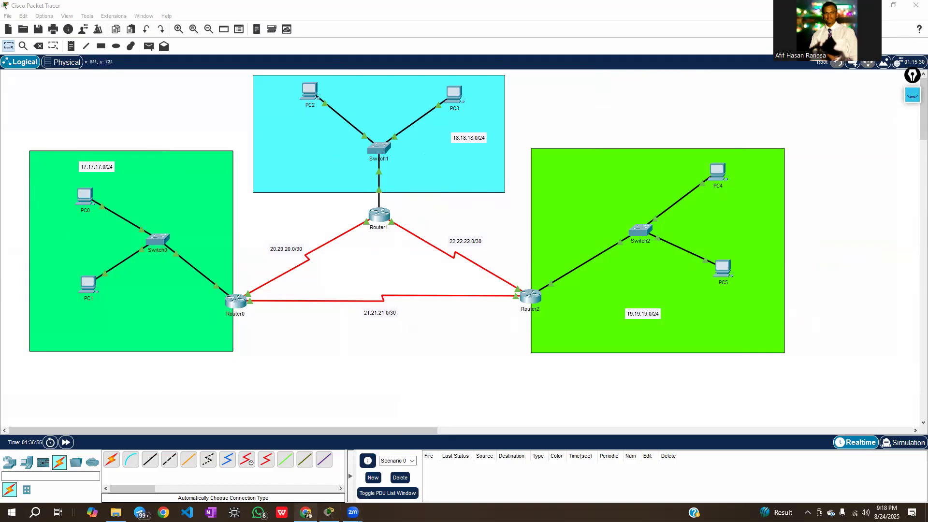
Switch to the lab sheet in the browser, highlight the instruction on IPv4 addressing and static routing, and return to Packet Tracer
left_click(306, 512)
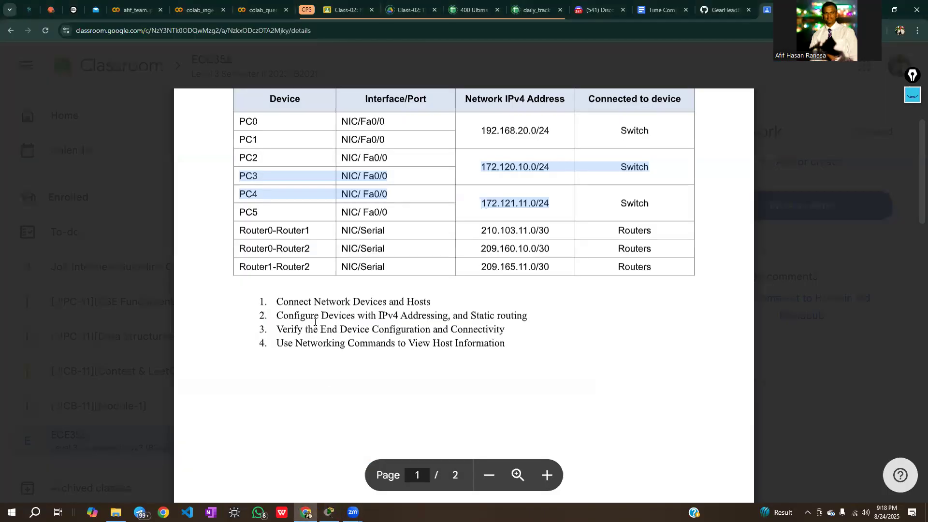
left_click_drag(315, 316, 277, 316)
left_click(450, 317)
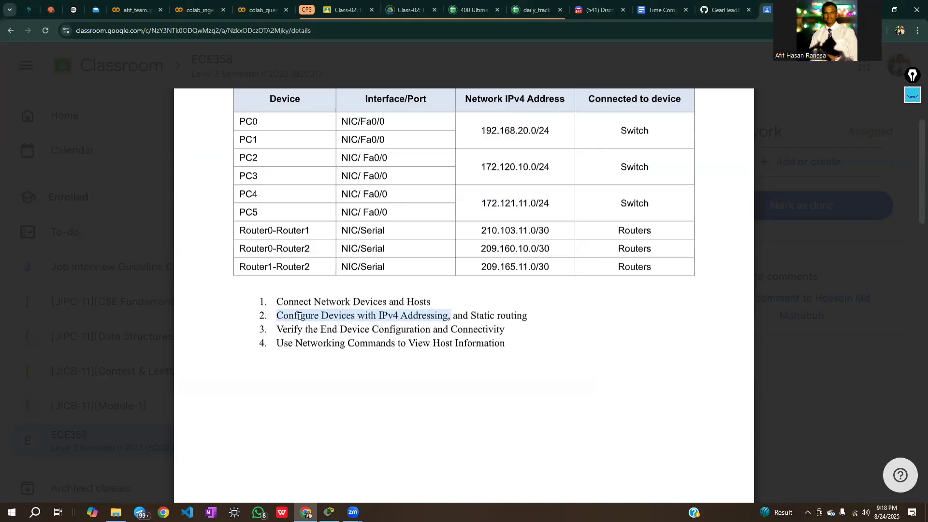
left_click(352, 412)
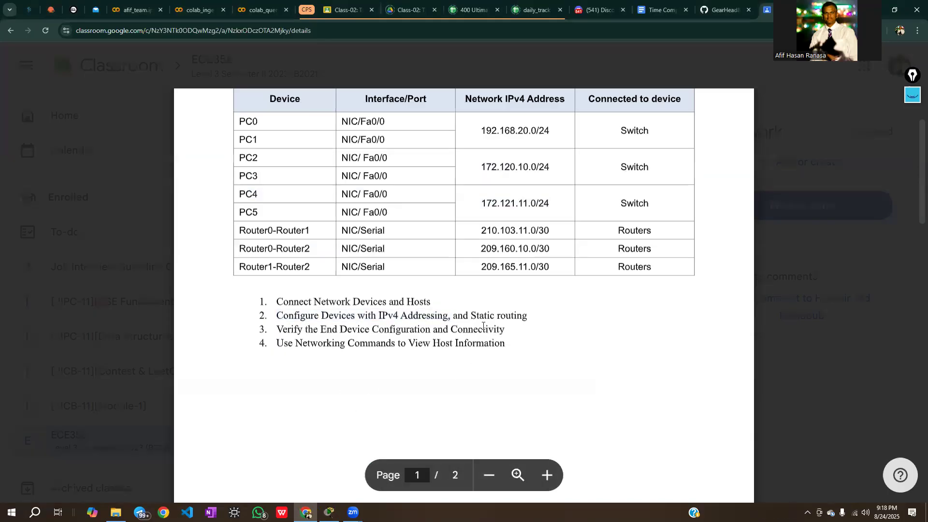
left_click_drag(453, 315, 526, 315)
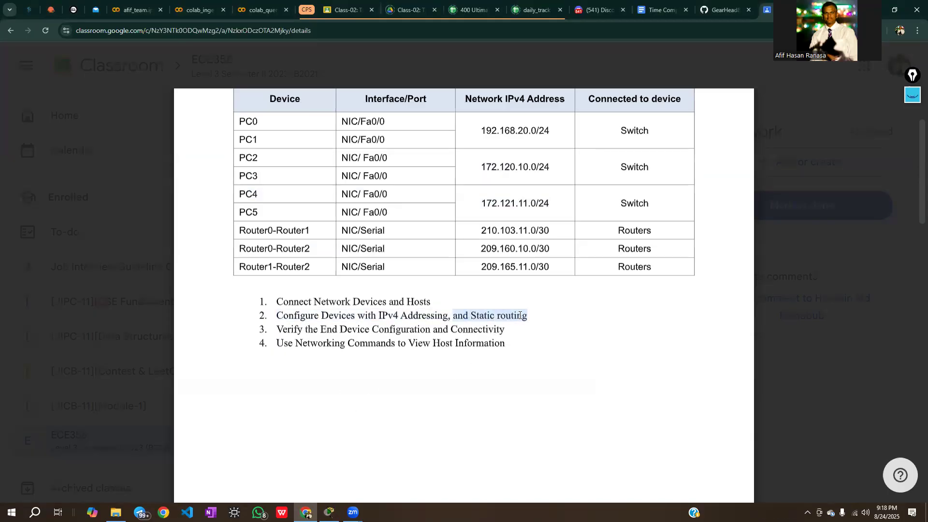
left_click(550, 347)
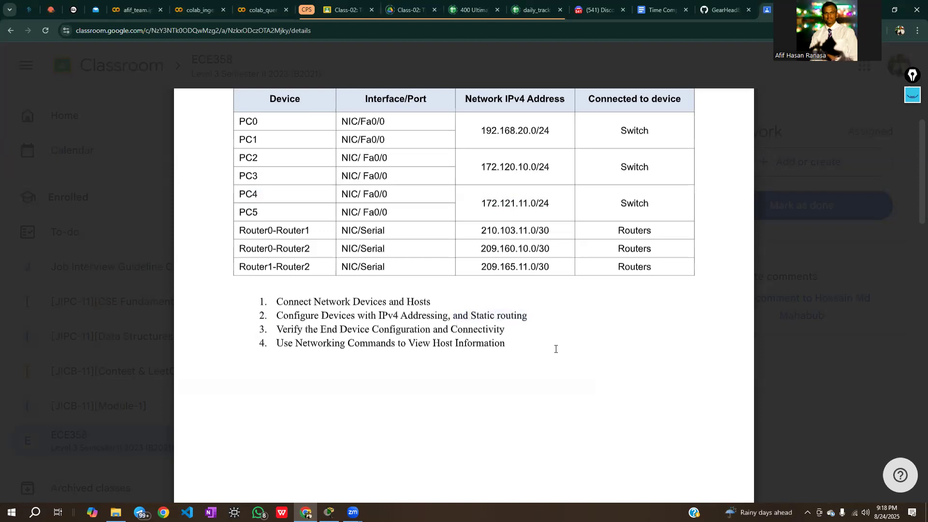
left_click(329, 512)
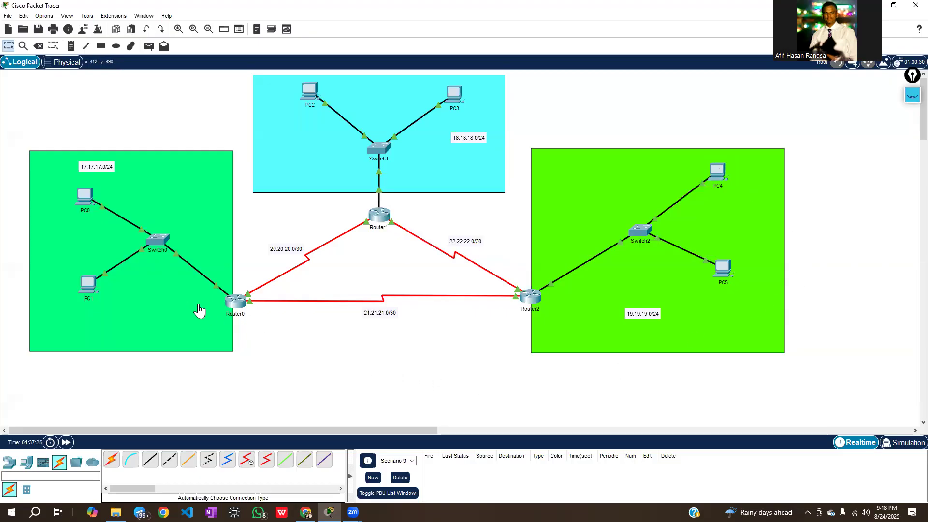
Trace the path from PC0 through Router0 and Router2 to PC4 with a blue annotation pen, and erase the drawing
left_click(911, 96)
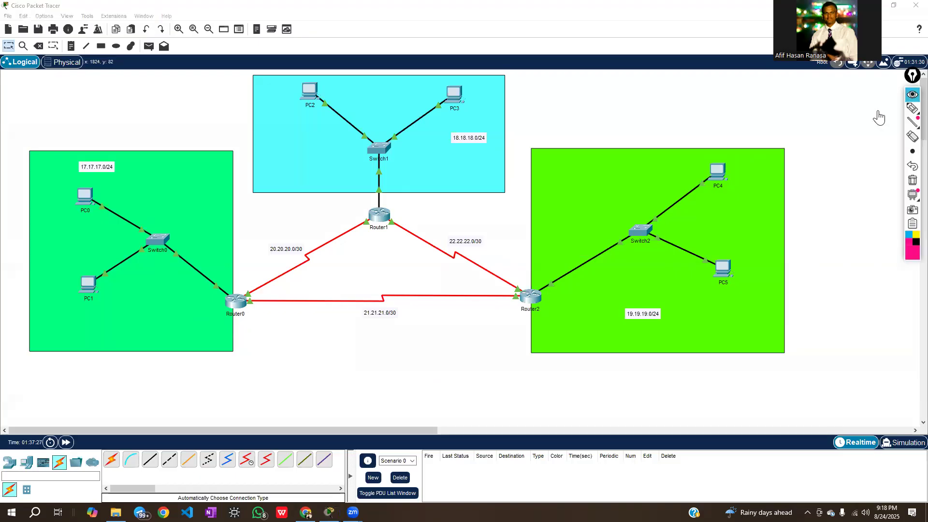
left_click(908, 266)
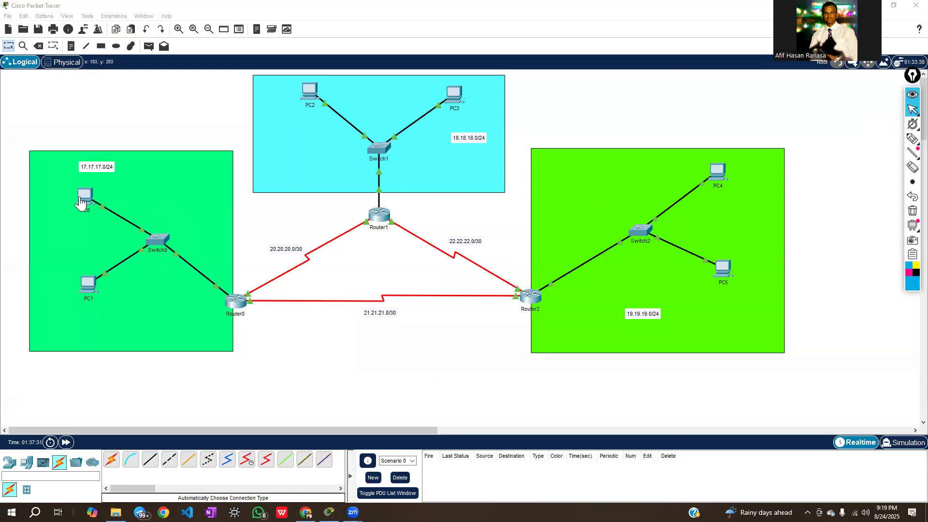
left_click(912, 141)
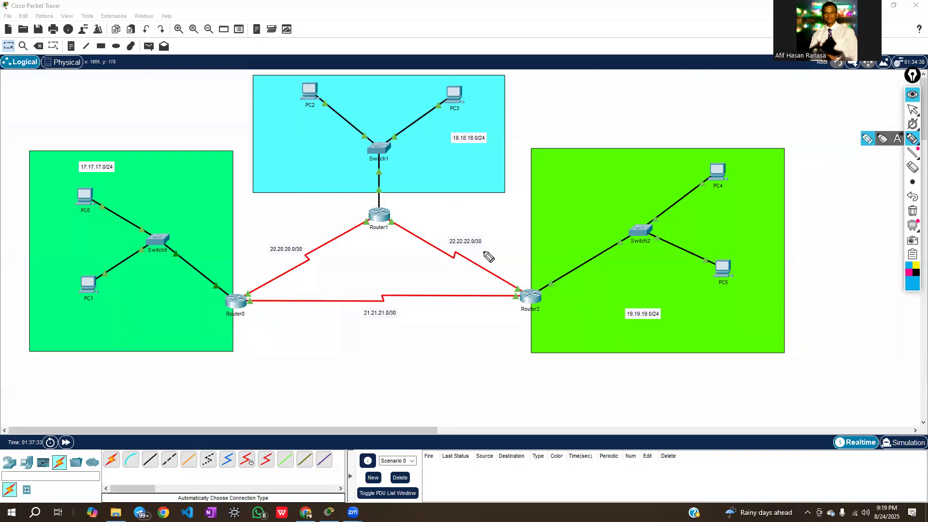
mouse_move(92, 206)
left_mouse_down()
mouse_move(208, 284)
mouse_move(244, 293)
mouse_move(232, 303)
mouse_move(252, 317)
mouse_move(236, 293)
left_mouse_up()
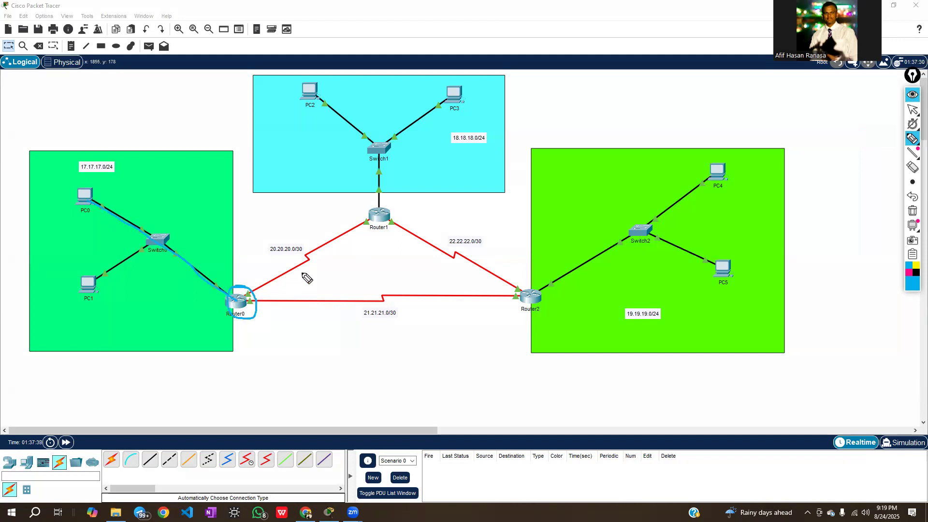
mouse_move(246, 301)
left_mouse_down()
mouse_move(519, 302)
mouse_move(541, 311)
mouse_move(528, 284)
mouse_move(663, 218)
mouse_move(668, 239)
mouse_move(659, 222)
mouse_move(732, 170)
mouse_move(739, 185)
mouse_move(721, 171)
left_mouse_up()
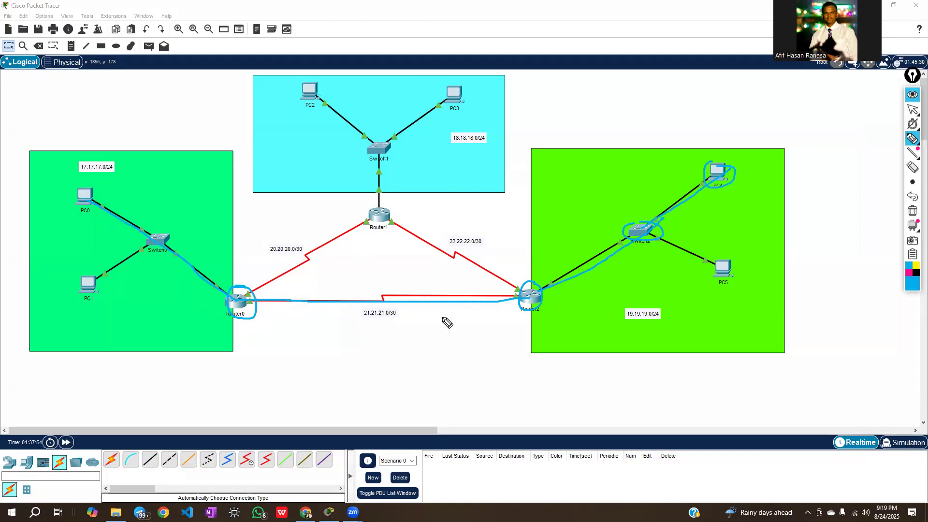
left_click(912, 211)
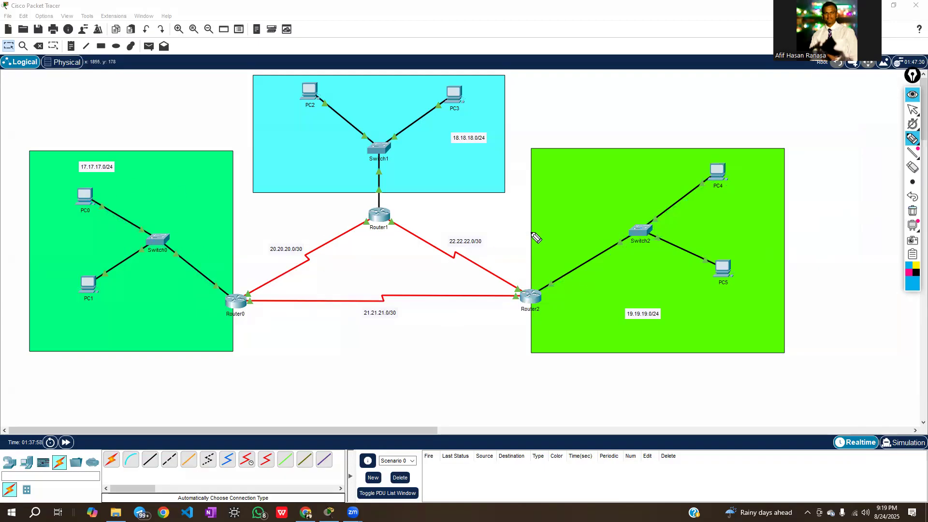
left_click(911, 110)
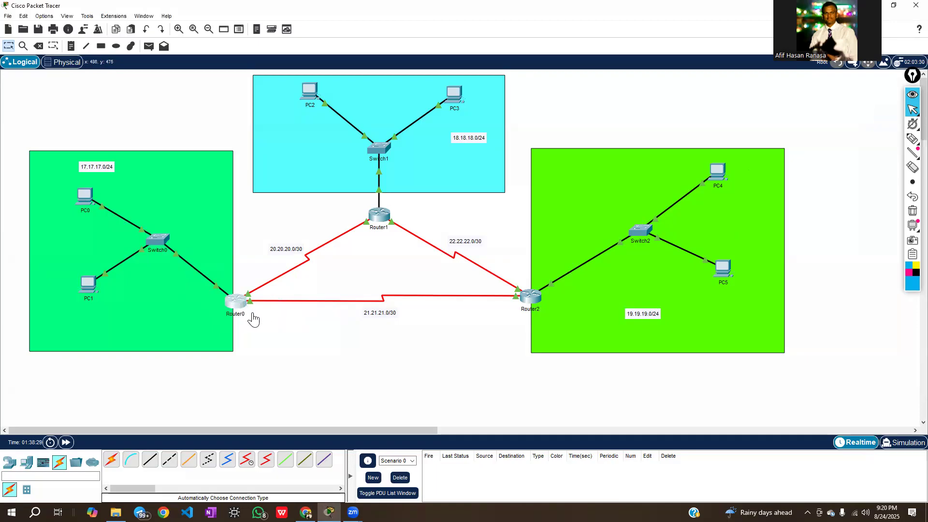
Open Router0's command line and leave interface and global configuration modes with exit to reach the privileged prompt
left_click(236, 303)
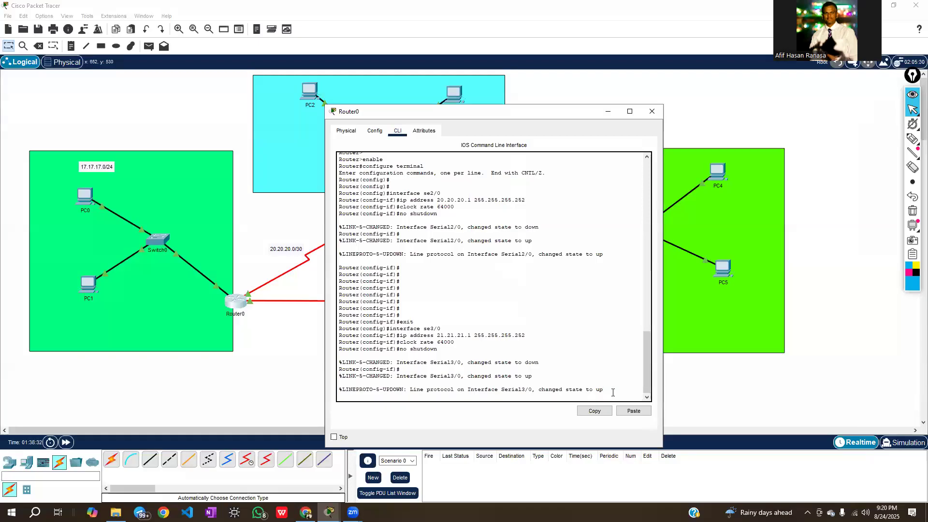
key("Return")
key("Return")
key("Return")
key("Return")
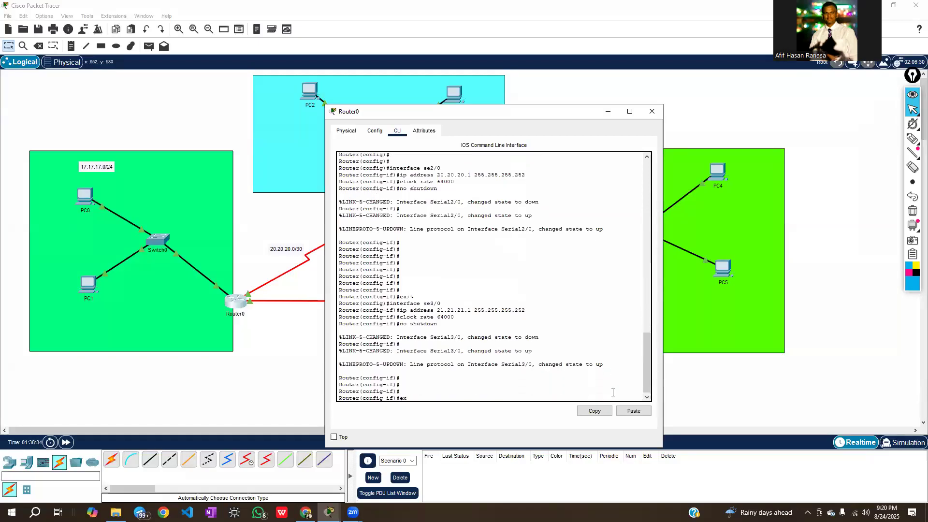
type("exit")
key("Return")
key("Return")
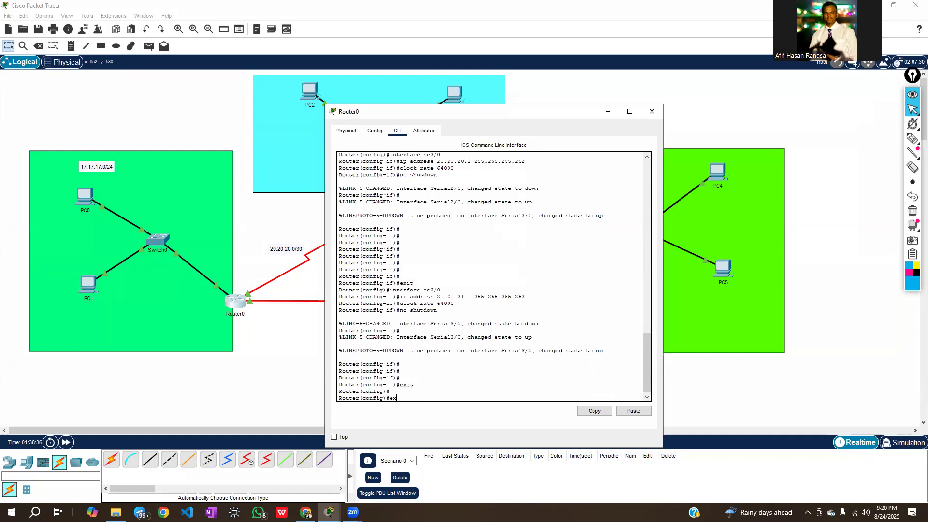
type("exit")
key("Return")
key("Return")
key("Return")
key("Return")
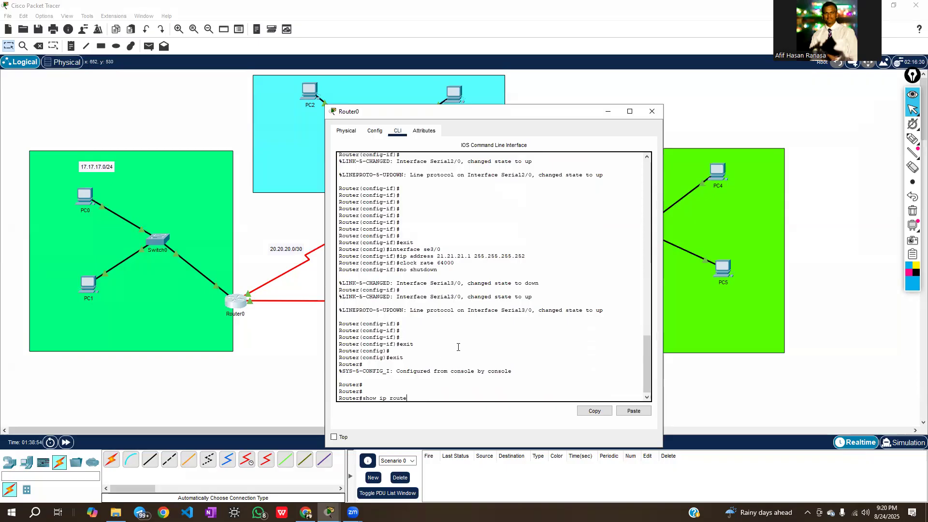
Display Router0's routing table with show ip route, examine its directly connected networks, and minimize the router window
key("Return")
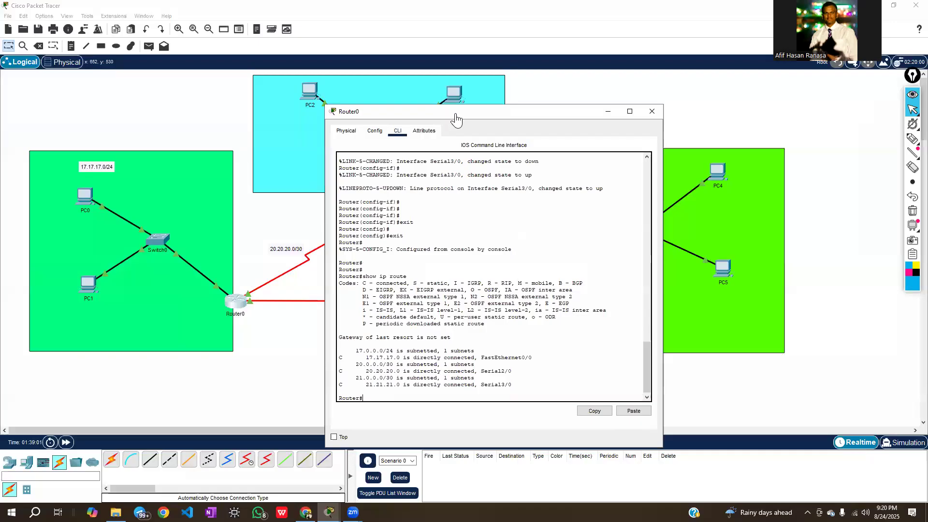
left_click_drag(454, 120, 580, 85)
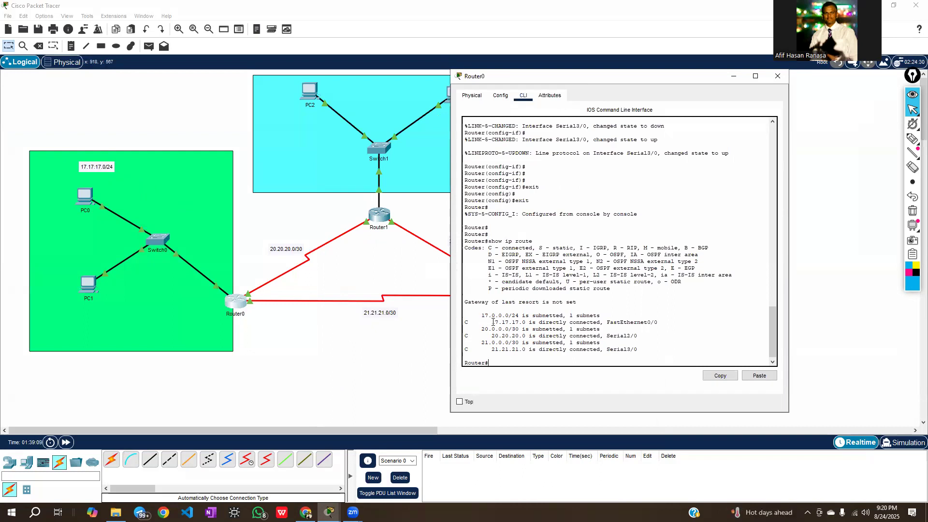
left_click_drag(493, 322, 524, 323)
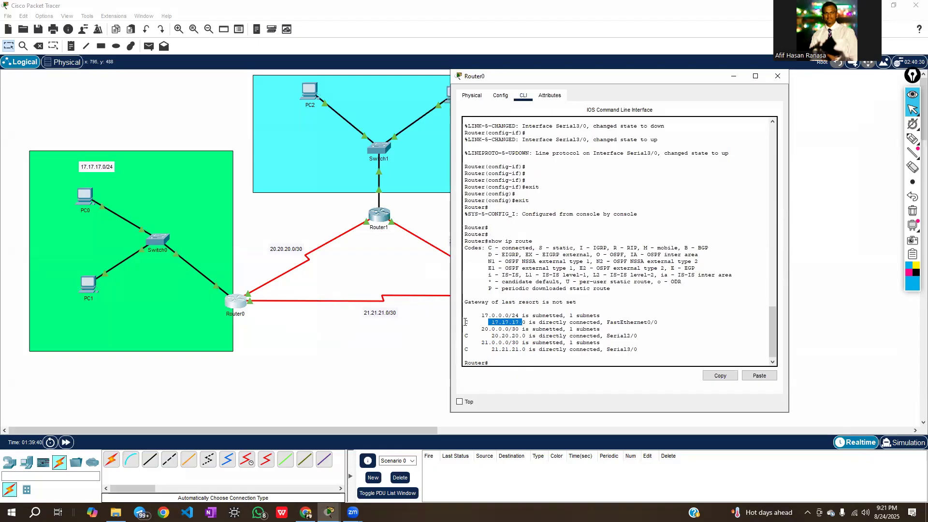
left_click(508, 358)
left_click_drag(620, 80, 265, 103)
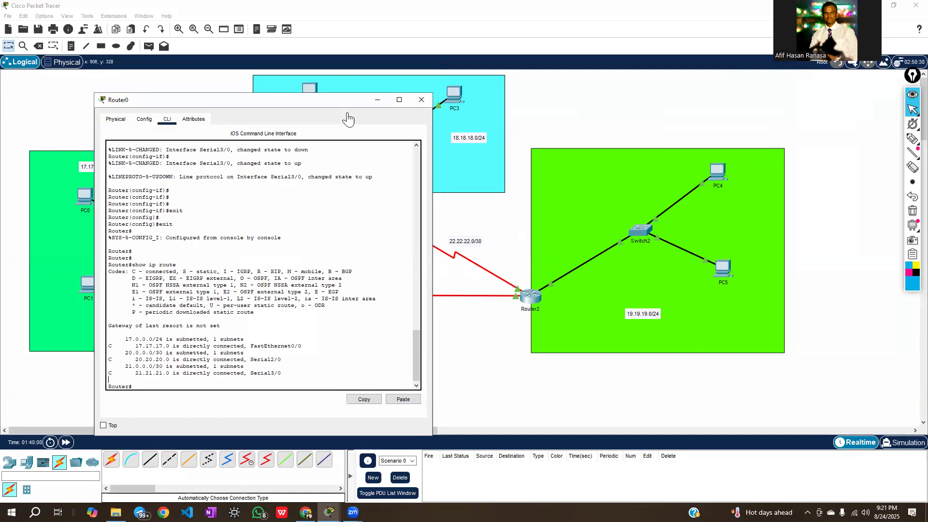
left_click(377, 99)
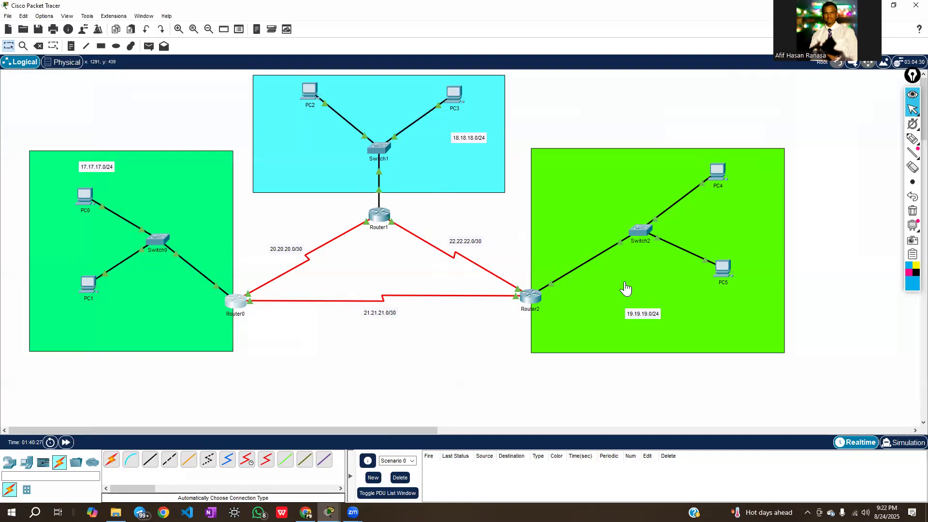
Write "ip route" with a blue annotation pen below the topology and draw two pink blank lines after it
mouse_move(350, 306)
mouse_move(237, 322)
scroll(296, 335, "down", 2)
scroll(299, 336, "up", 2)
left_click(912, 139)
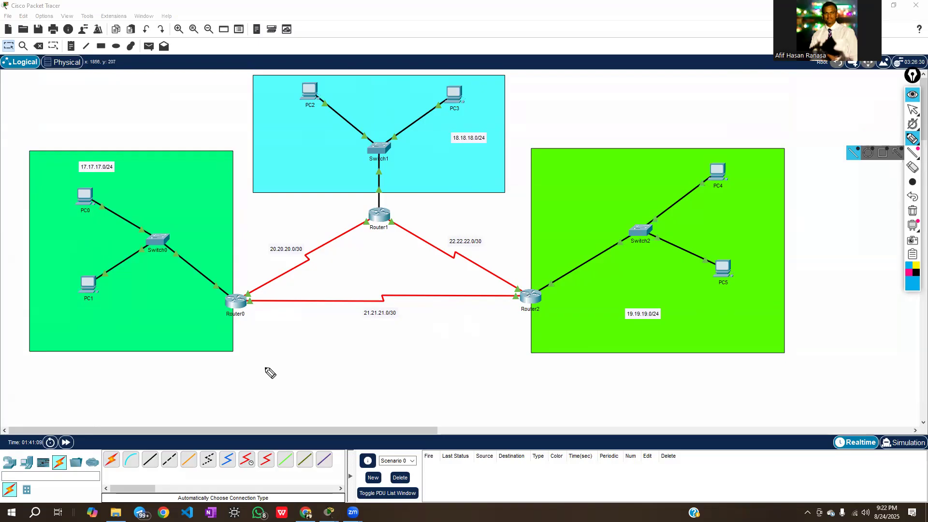
mouse_move(257, 361)
left_mouse_down()
mouse_move(258, 378)
mouse_move(338, 366)
mouse_move(331, 376)
mouse_move(338, 358)
mouse_move(358, 373)
left_mouse_up()
left_click(255, 350)
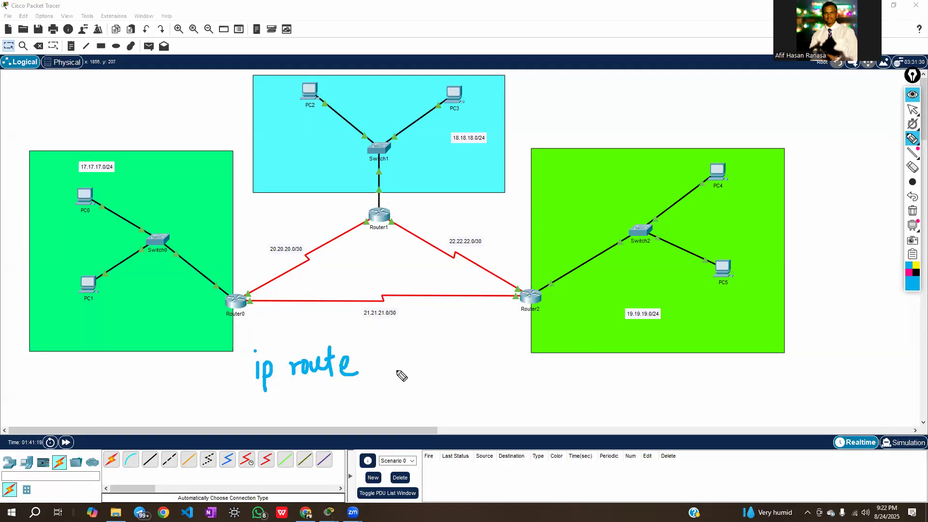
left_click(908, 272)
mouse_move(380, 385)
left_mouse_down()
mouse_move(581, 384)
mouse_move(574, 384)
left_mouse_up()
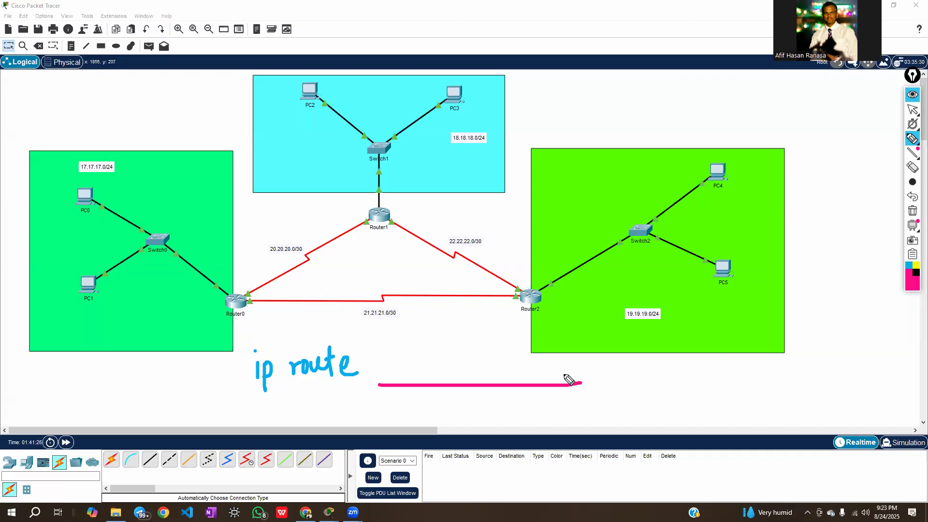
left_click_drag(611, 385, 724, 385)
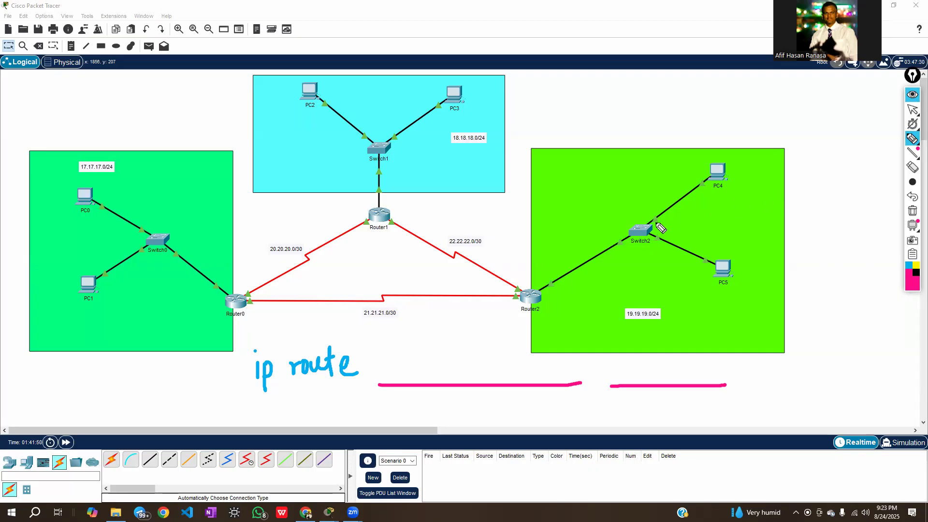
Circle PC0 and PC4 in pink and trace the path between them through Router0 and Router2
mouse_move(70, 182)
left_mouse_down()
mouse_move(99, 196)
mouse_move(75, 212)
mouse_move(70, 184)
mouse_move(80, 179)
left_mouse_up()
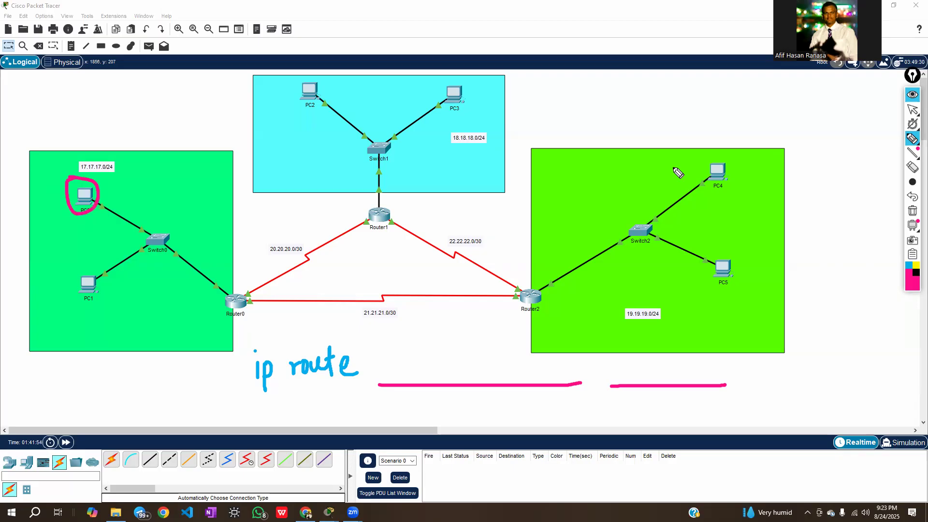
mouse_move(723, 158)
left_mouse_down()
mouse_move(696, 186)
mouse_move(753, 170)
mouse_move(724, 151)
mouse_move(719, 159)
left_mouse_up()
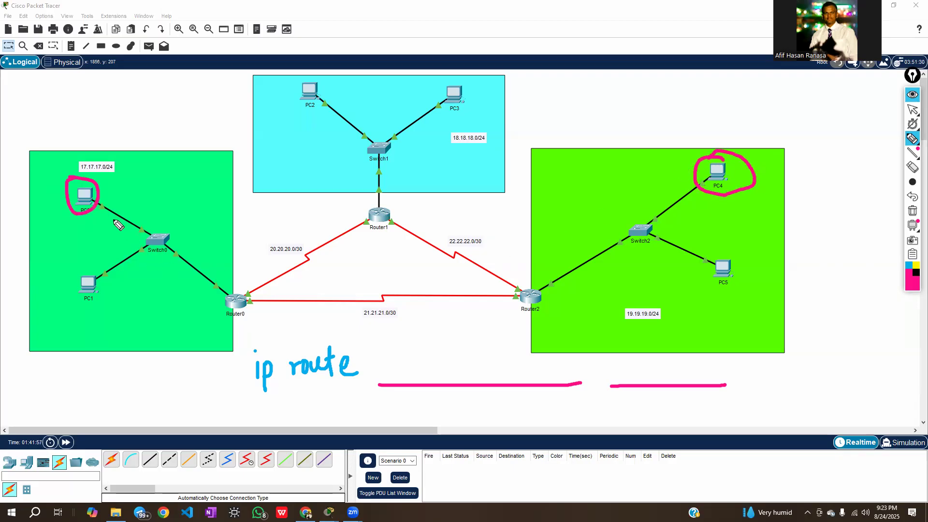
mouse_move(95, 204)
left_mouse_down()
mouse_move(252, 303)
mouse_move(438, 304)
mouse_move(548, 289)
mouse_move(608, 255)
mouse_move(660, 207)
left_mouse_up()
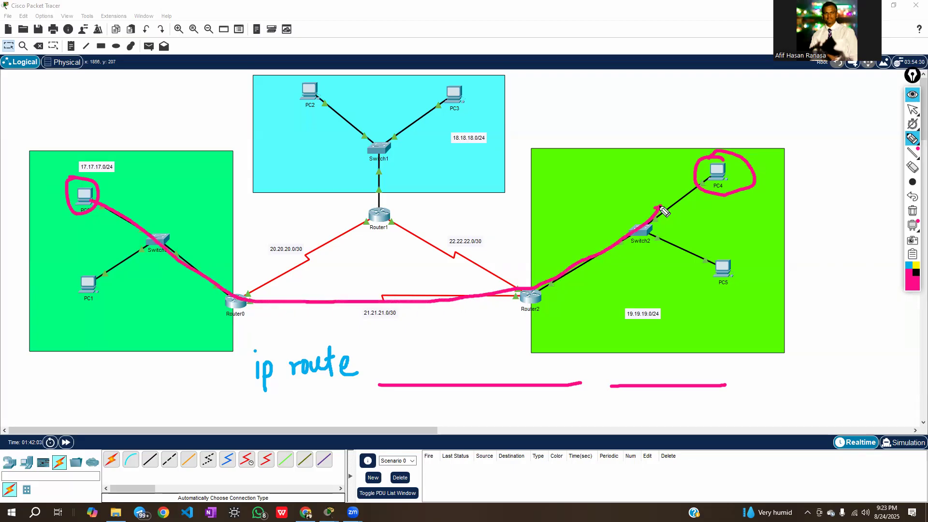
left_click_drag(706, 182, 662, 208)
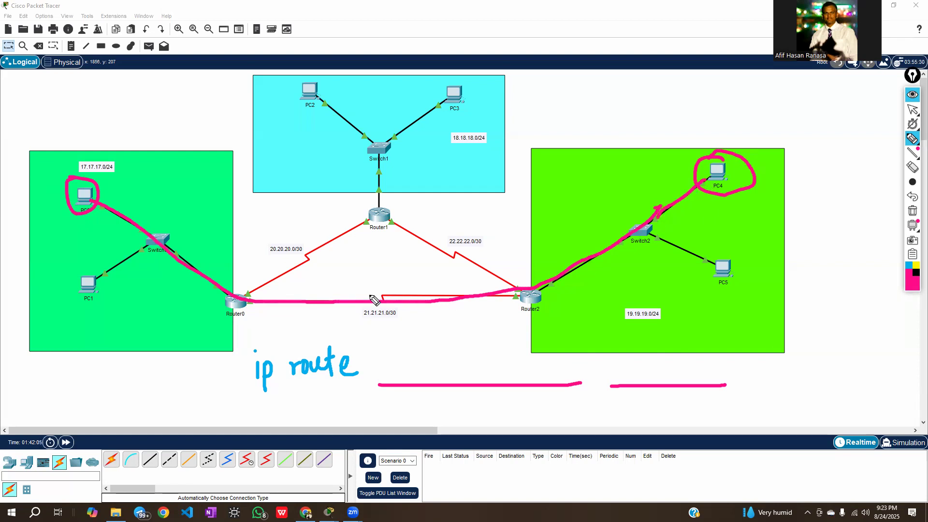
Add pink arrowheads along the traced path toward PC4 and draw a dashed line from PC0 to Router0
mouse_move(121, 207)
left_mouse_down()
mouse_move(139, 222)
mouse_move(114, 226)
left_mouse_up()
left_click_drag(193, 257, 177, 279)
left_click_drag(312, 296, 310, 316)
left_click(435, 289)
left_click_drag(462, 301, 451, 314)
mouse_move(549, 266)
left_mouse_down()
mouse_move(578, 267)
mouse_move(571, 291)
left_mouse_up()
mouse_move(613, 223)
left_mouse_down()
mouse_move(633, 243)
mouse_move(627, 260)
left_mouse_up()
mouse_move(687, 194)
left_mouse_down()
mouse_move(679, 223)
mouse_move(659, 207)
mouse_move(667, 231)
left_mouse_up()
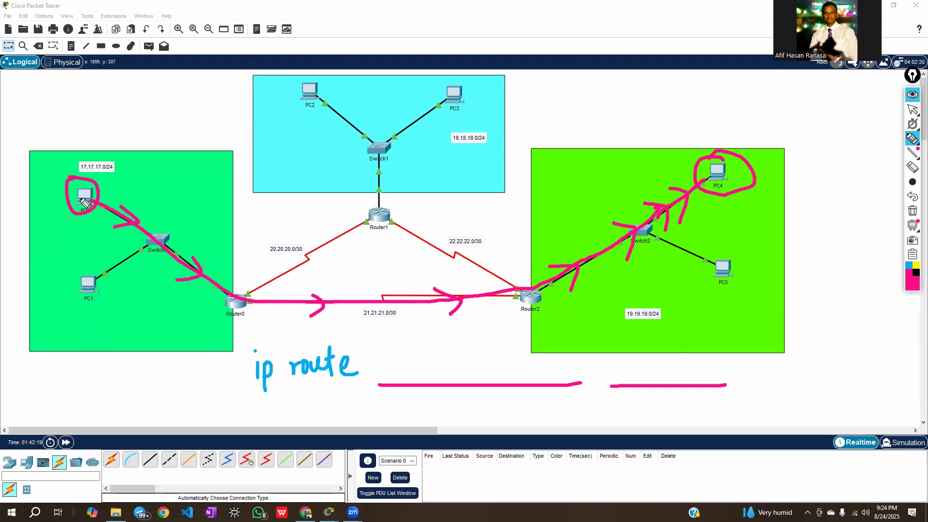
mouse_move(107, 192)
left_mouse_down()
mouse_move(156, 199)
mouse_move(203, 241)
mouse_move(226, 283)
mouse_move(226, 316)
mouse_move(254, 302)
mouse_move(231, 285)
left_mouse_up()
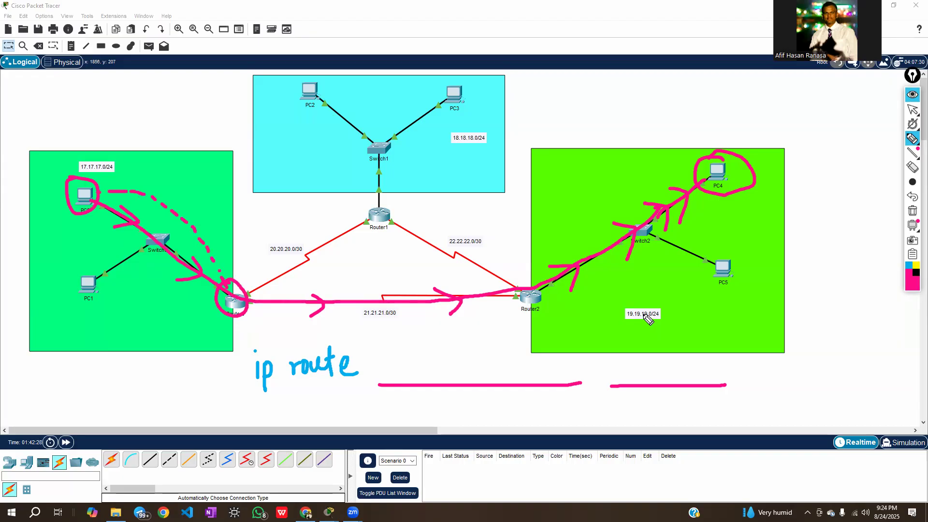
left_click(912, 197)
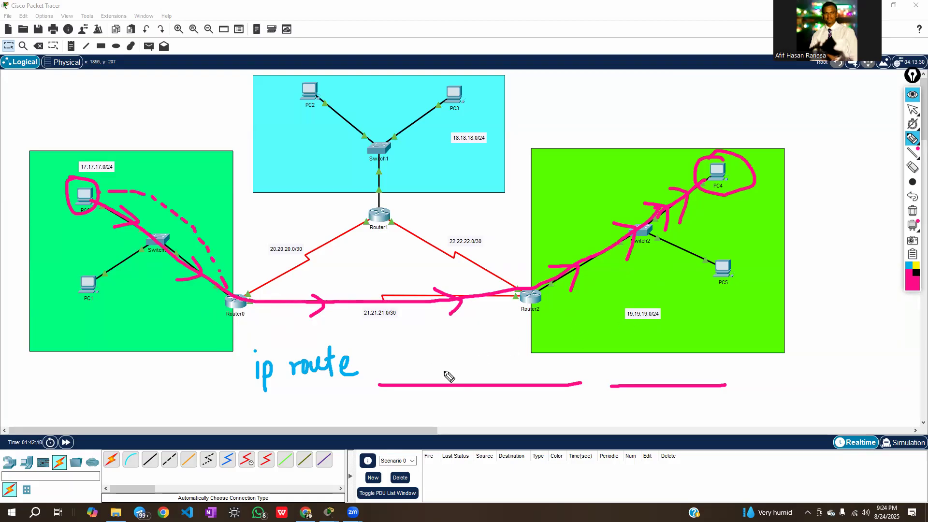
Write "19.19.19.0 mask" on the first blank, and label the two blanks "dest" and "source port" in pink
mouse_move(391, 356)
left_mouse_down()
mouse_move(390, 380)
mouse_move(405, 363)
mouse_move(407, 379)
mouse_move(479, 382)
mouse_move(507, 362)
mouse_move(521, 369)
left_mouse_up()
left_click(418, 370)
left_click(454, 369)
left_click(491, 366)
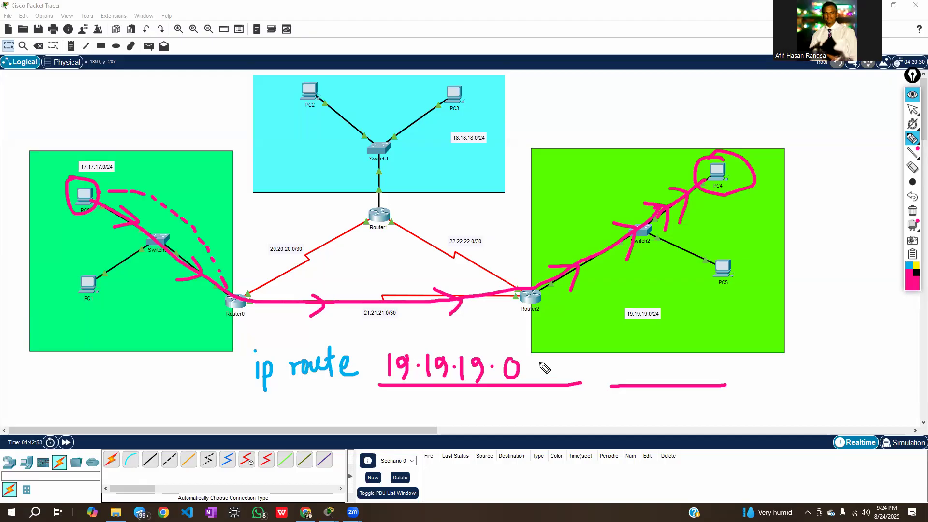
mouse_move(538, 381)
left_mouse_down()
mouse_move(567, 372)
mouse_move(573, 359)
mouse_move(583, 385)
left_mouse_up()
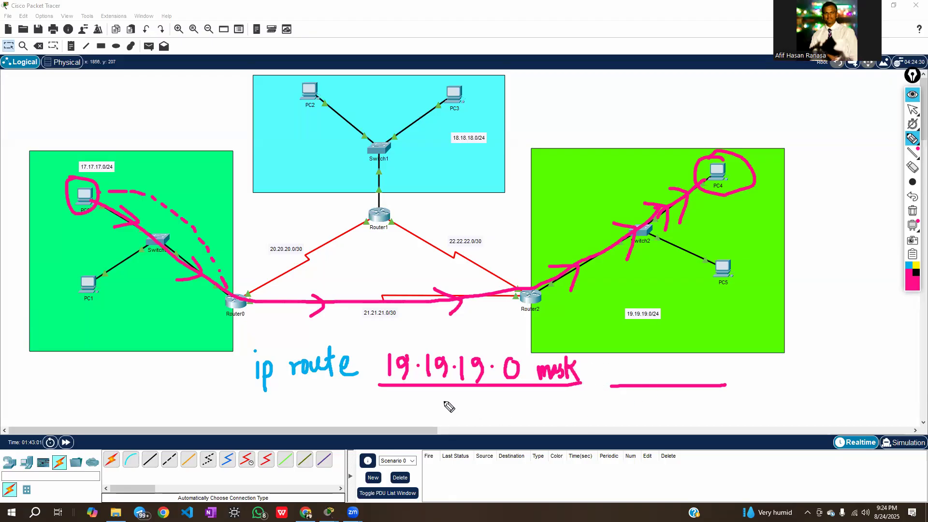
mouse_move(418, 401)
left_mouse_down()
mouse_move(459, 413)
mouse_move(467, 400)
left_mouse_up()
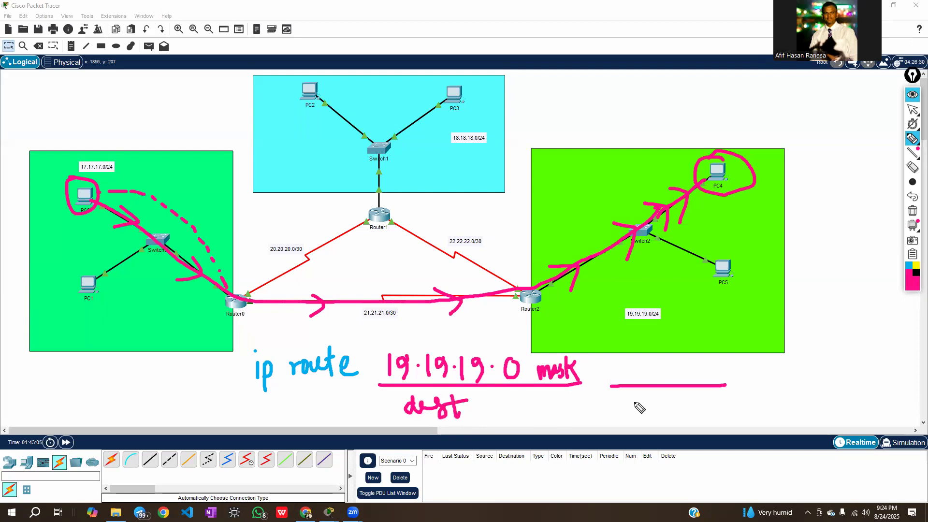
mouse_move(646, 405)
left_mouse_down()
mouse_move(732, 408)
mouse_move(774, 402)
mouse_move(773, 393)
left_mouse_up()
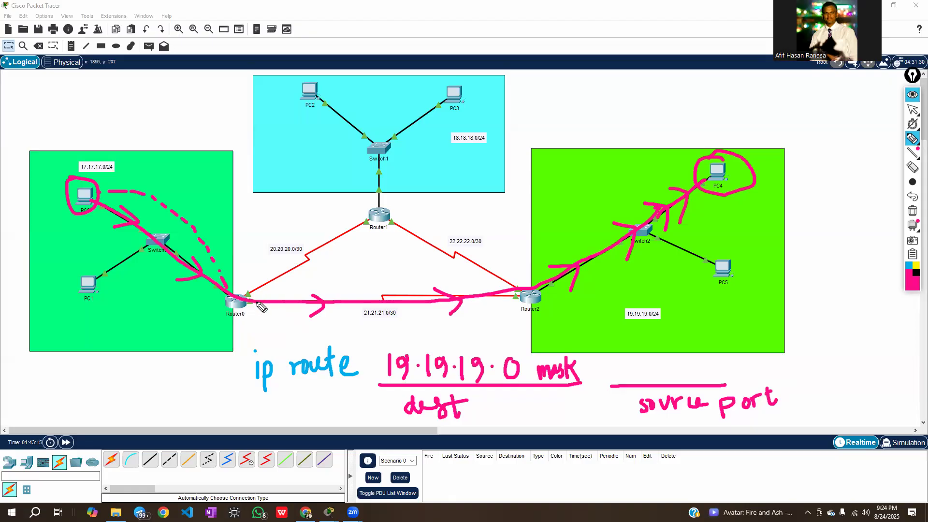
Circle the 19.19.19.0/24 network label in pink and Router0's serial port toward Router2 in yellow
mouse_move(623, 304)
left_mouse_down()
mouse_move(671, 322)
mouse_move(627, 304)
left_mouse_up()
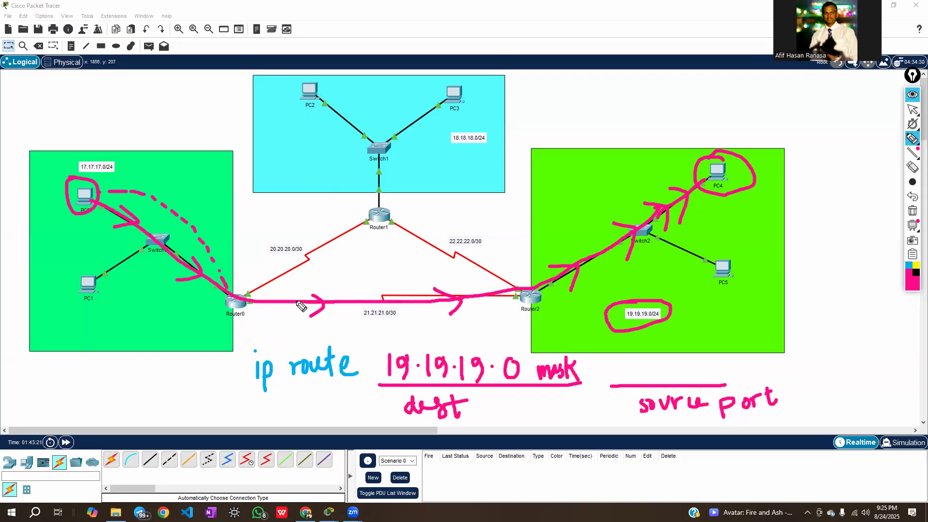
mouse_move(263, 297)
left_mouse_down()
mouse_move(278, 303)
mouse_move(265, 313)
mouse_move(256, 302)
mouse_move(262, 313)
left_mouse_up()
left_click(916, 265)
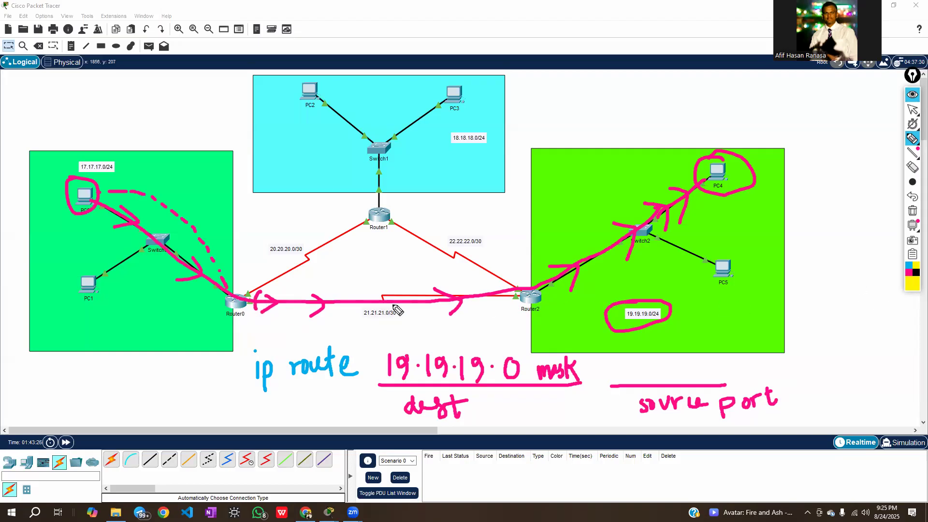
mouse_move(261, 286)
left_mouse_down()
mouse_move(266, 325)
mouse_move(261, 311)
mouse_move(273, 296)
left_mouse_up()
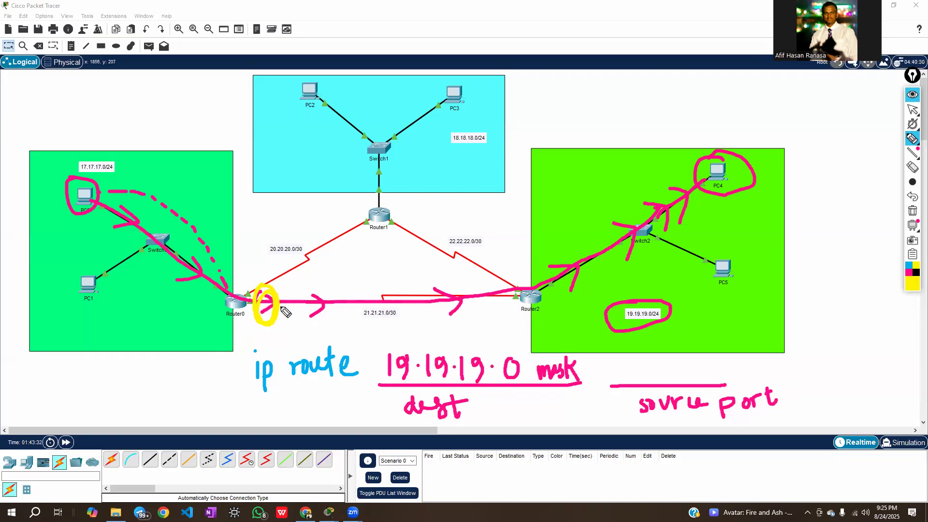
Check Router0's serial port toward Router2 with the annotations hidden, and write "Se3/0" in pink on the source port blank
left_click(907, 96)
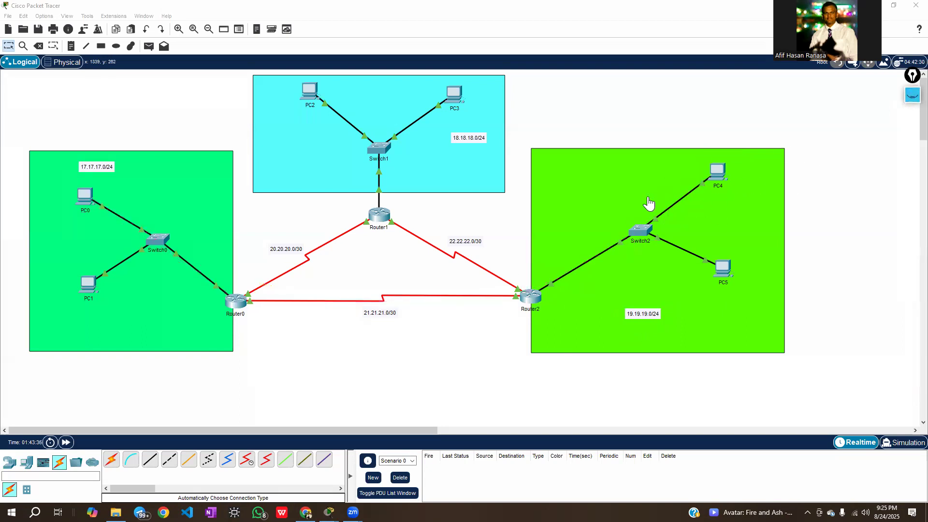
left_click(294, 319)
mouse_move(300, 306)
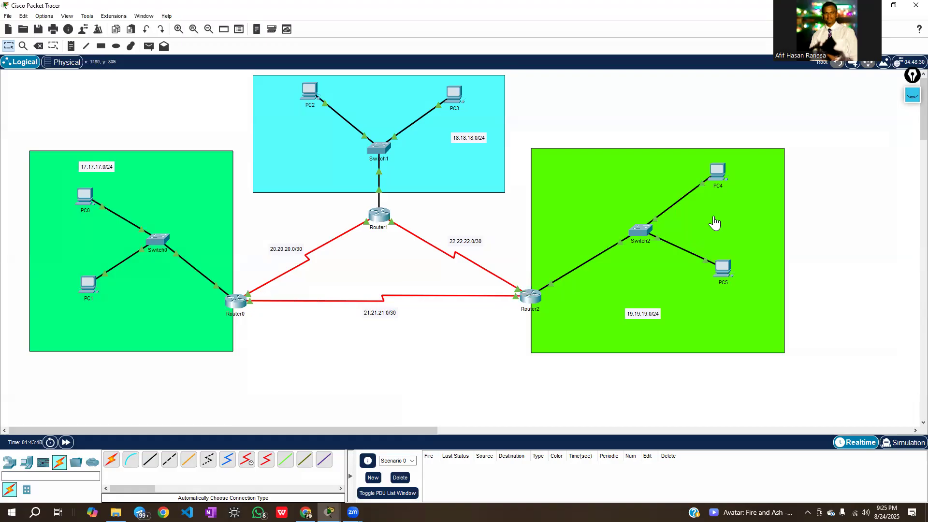
left_click(912, 95)
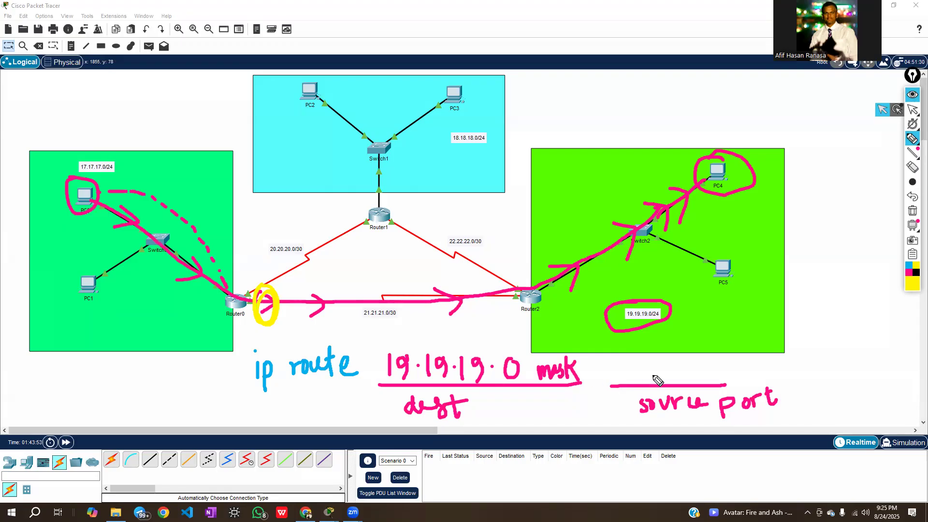
left_click_drag(641, 367, 639, 384)
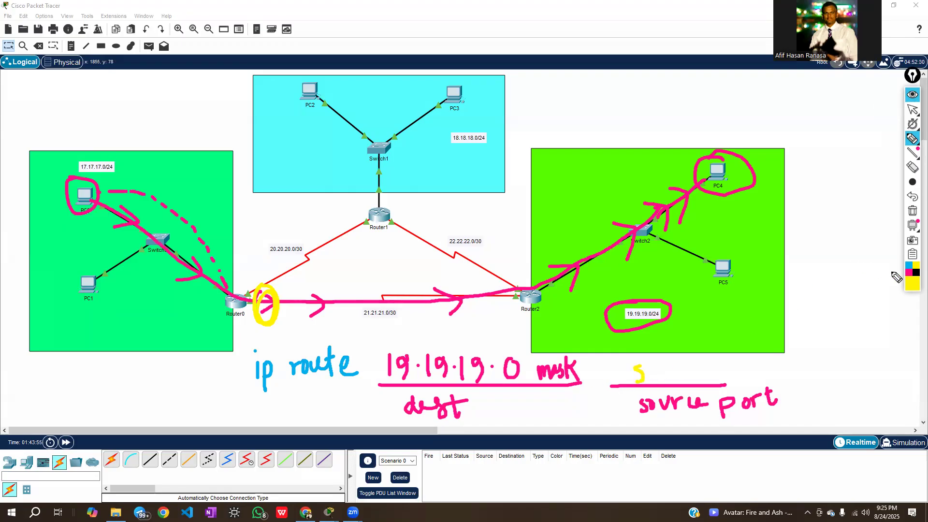
left_click(908, 272)
mouse_move(640, 370)
left_mouse_down()
mouse_move(638, 382)
mouse_move(669, 382)
mouse_move(676, 367)
mouse_move(684, 384)
mouse_move(709, 381)
mouse_move(717, 363)
left_mouse_up()
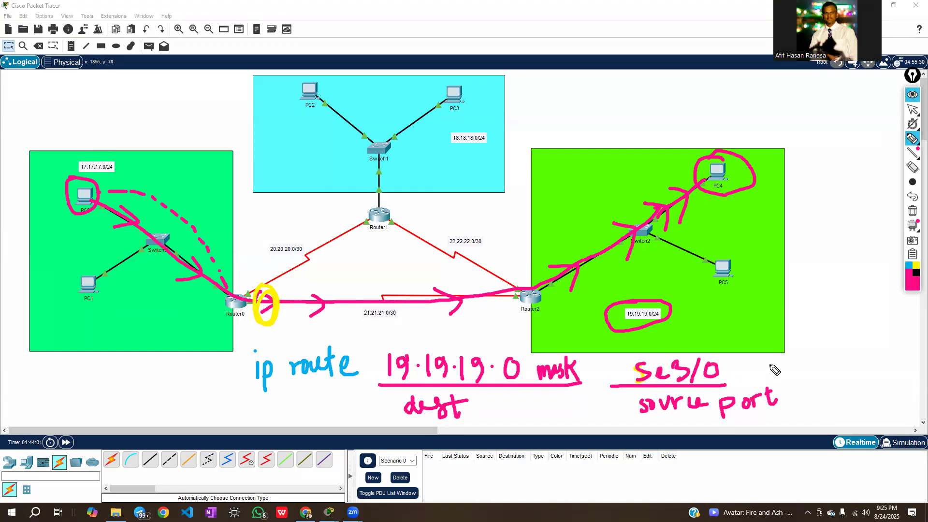
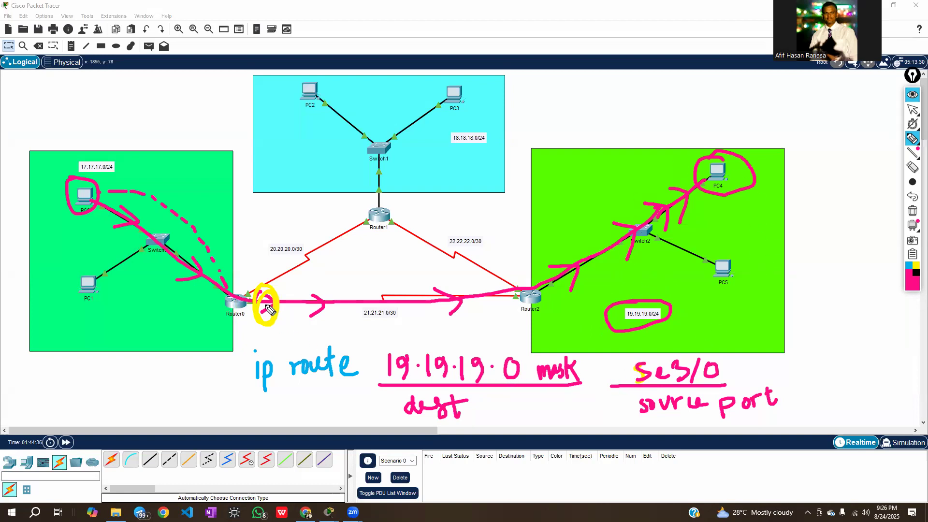
Add pink arrowheads on the Router0–Router2 link, and erase the traced PC0–PC4 path and the values on both ip route blanks
mouse_move(334, 296)
left_mouse_down()
mouse_move(333, 317)
mouse_move(373, 303)
mouse_move(364, 318)
left_mouse_up()
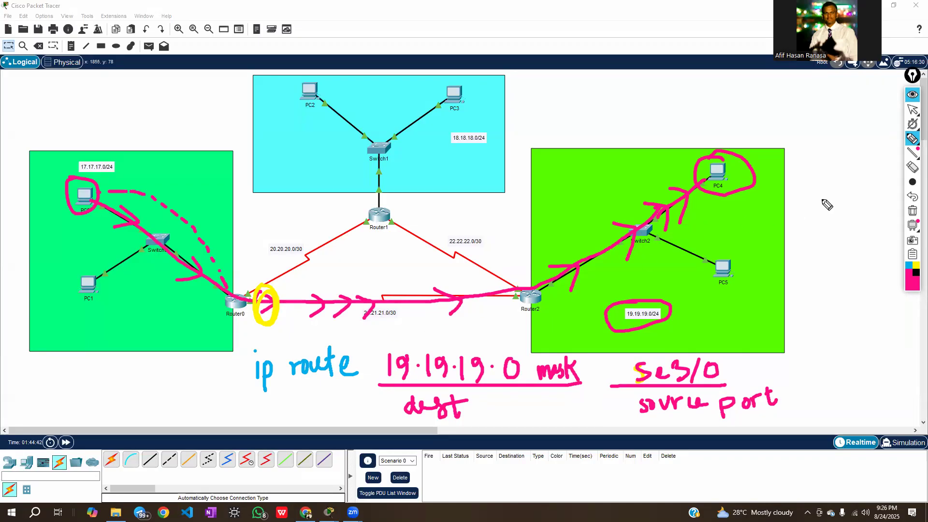
left_click(911, 166)
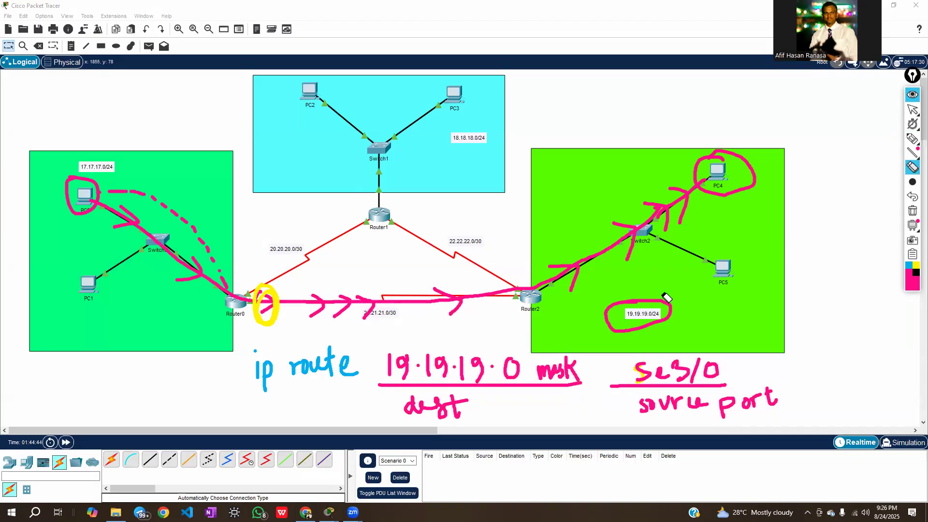
mouse_move(733, 168)
left_mouse_down()
mouse_move(742, 156)
mouse_move(579, 273)
mouse_move(459, 300)
mouse_move(271, 303)
mouse_move(171, 293)
mouse_move(124, 229)
mouse_move(132, 191)
mouse_move(186, 207)
mouse_move(208, 248)
left_mouse_up()
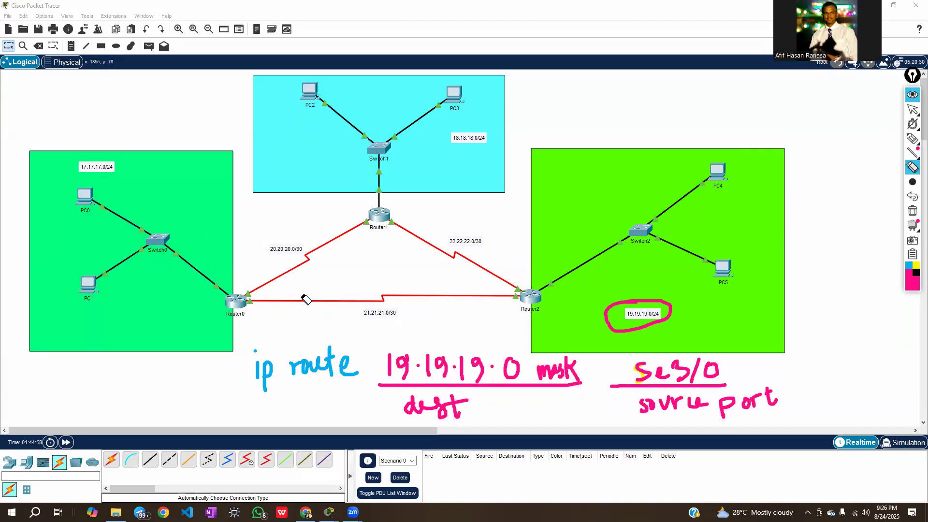
left_click_drag(444, 369, 725, 374)
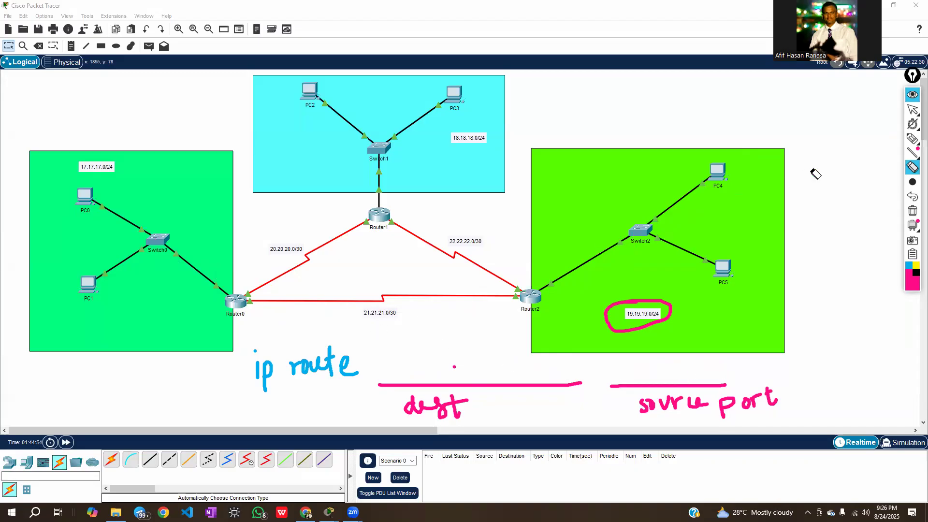
Circle PC0 and PC2 in pink and trace the path from PC0 through Router0 toward Router1 and Switch1
left_click(912, 139)
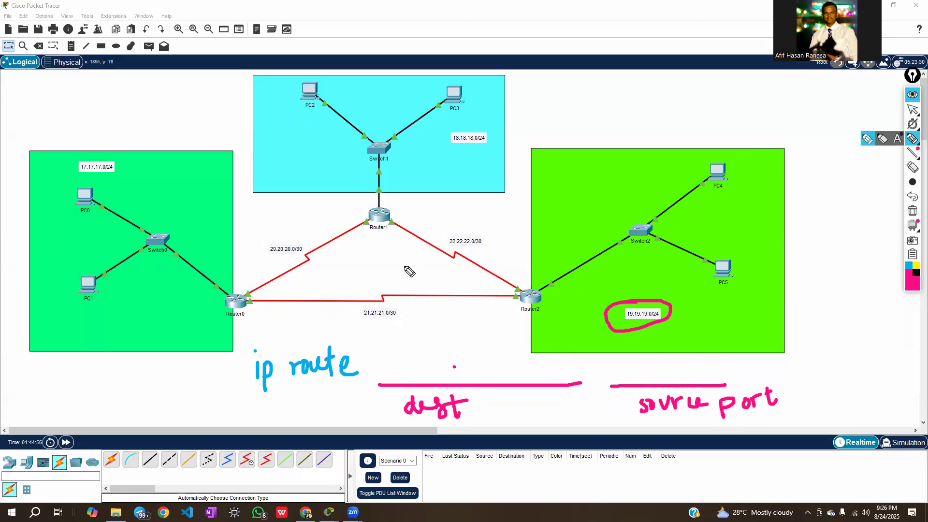
mouse_move(88, 185)
left_mouse_down()
mouse_move(89, 216)
mouse_move(93, 186)
left_mouse_up()
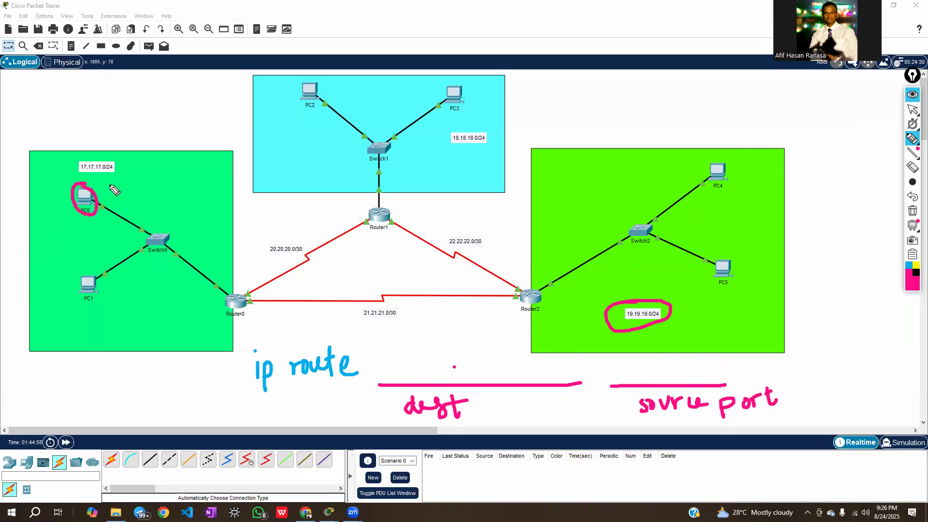
mouse_move(309, 76)
left_mouse_down()
mouse_move(300, 114)
mouse_move(327, 94)
mouse_move(304, 75)
left_mouse_up()
mouse_move(95, 199)
left_mouse_down()
mouse_move(189, 273)
mouse_move(244, 296)
mouse_move(341, 235)
mouse_move(369, 205)
mouse_move(382, 155)
left_mouse_up()
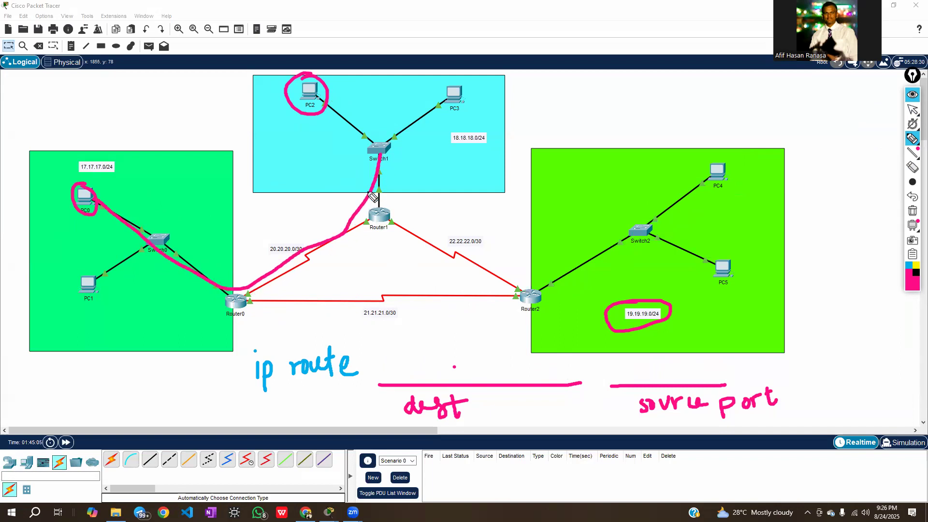
Write "18.18.18.0 mask" in pink on the dest blank and underline the 18.18.18.0/24 network label
mouse_move(403, 367)
left_mouse_down()
mouse_move(409, 382)
mouse_move(423, 364)
left_mouse_up()
left_click_drag(449, 145, 497, 144)
left_click(461, 366)
mouse_move(467, 366)
left_mouse_down()
mouse_move(463, 386)
mouse_move(546, 371)
mouse_move(583, 381)
mouse_move(587, 369)
left_mouse_up()
left_click(485, 374)
left_click(524, 373)
left_click_drag(588, 366, 592, 384)
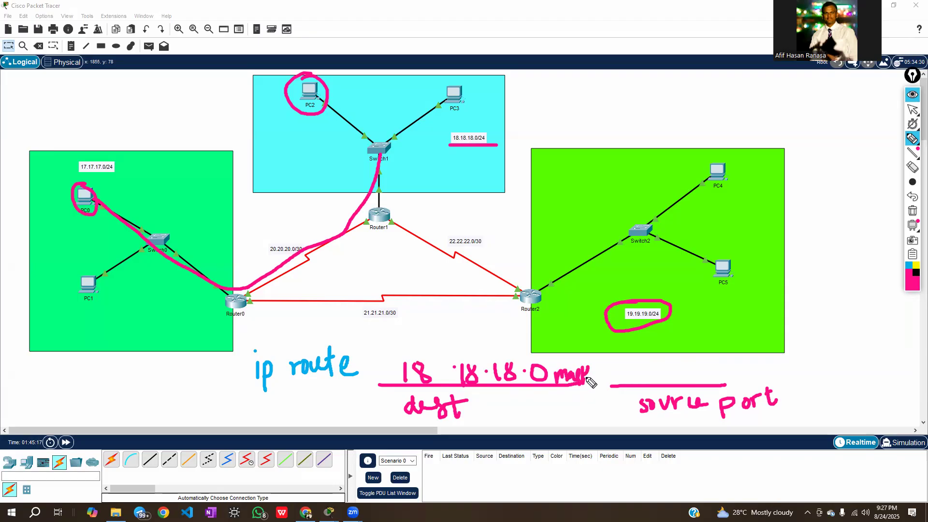
Circle Router0's serial port toward Router1 in pink and check that port with the annotations hidden
mouse_move(256, 286)
left_mouse_down()
mouse_move(271, 283)
mouse_move(265, 292)
mouse_move(250, 290)
mouse_move(263, 283)
left_mouse_up()
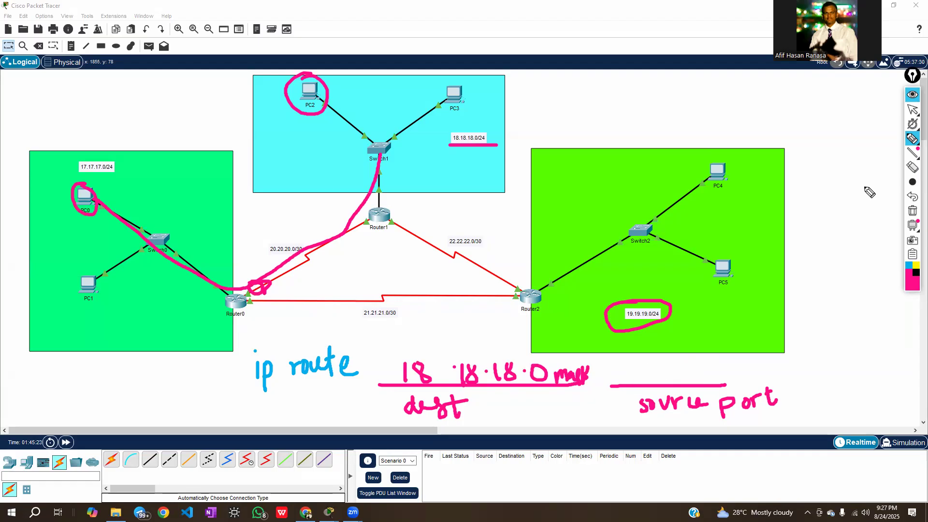
left_click(912, 95)
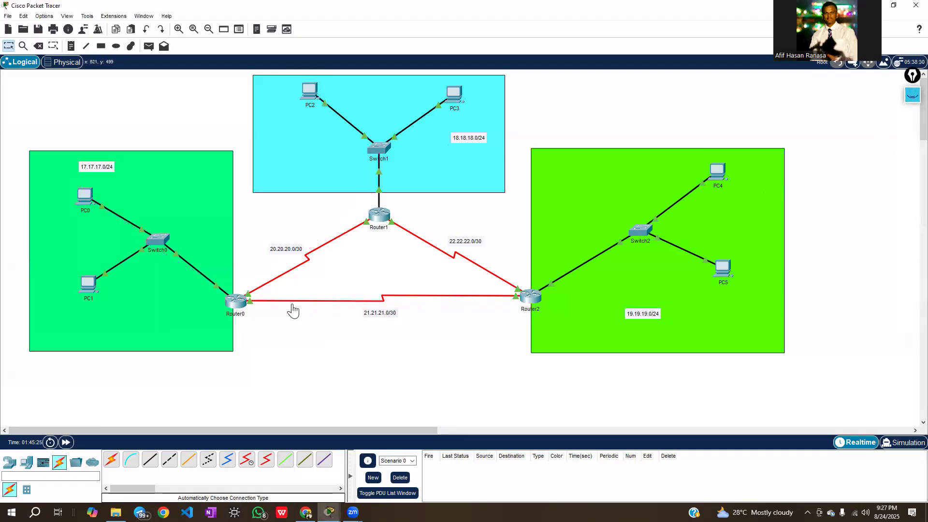
mouse_move(288, 274)
left_click(911, 96)
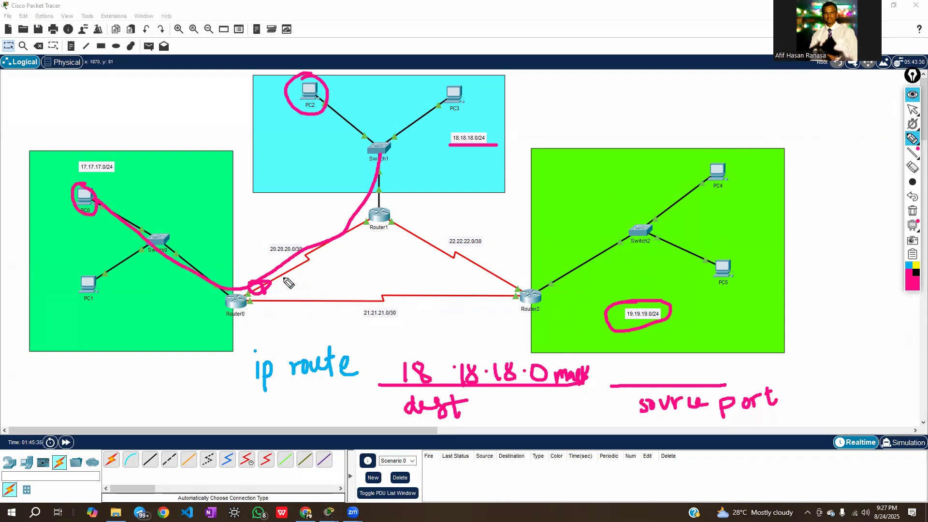
Mark Router0 with a pink circle and the ip route line with an arrow, and clear all annotations
mouse_move(250, 294)
left_mouse_down()
mouse_move(215, 313)
mouse_move(235, 301)
left_mouse_up()
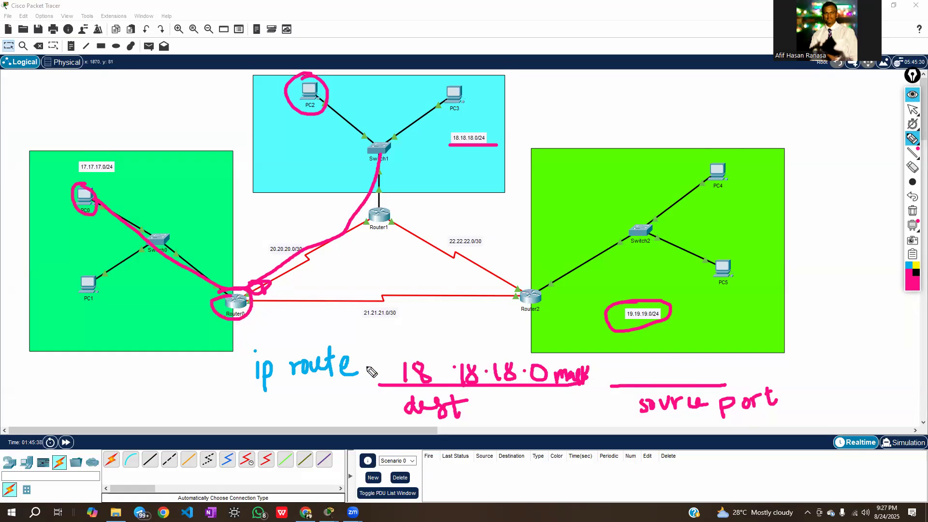
mouse_move(198, 372)
left_mouse_down()
mouse_move(220, 372)
mouse_move(221, 386)
left_mouse_up()
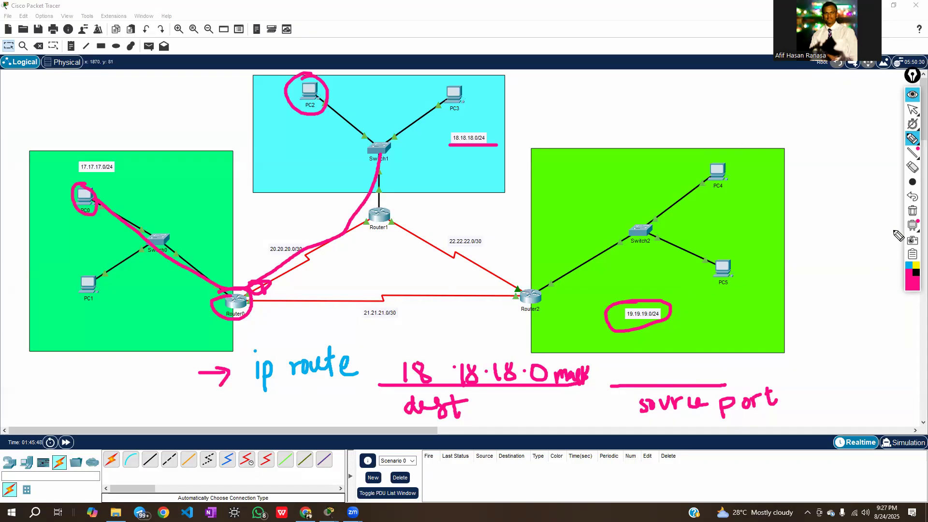
left_click(911, 211)
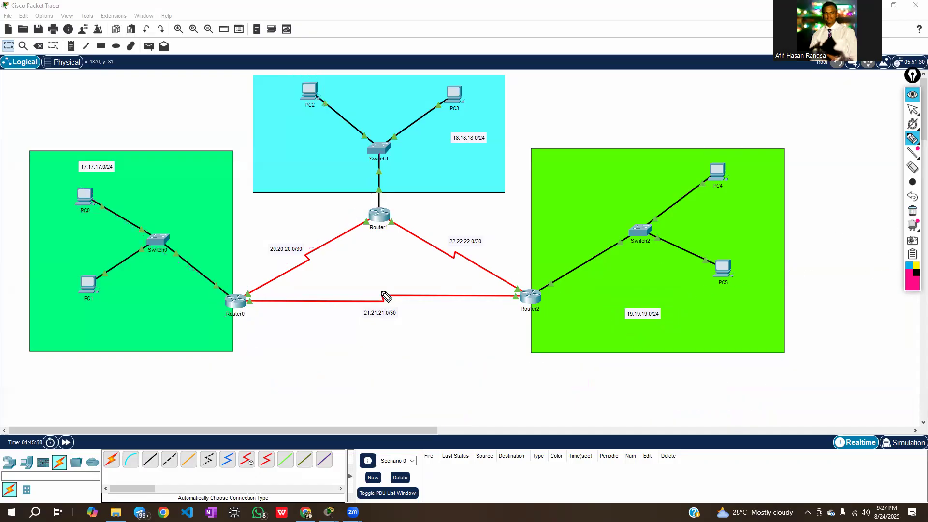
Check Router0's two serial links and label its ports in pink as "2/0" toward Router1 and "3/0" toward Router2
left_click(908, 114)
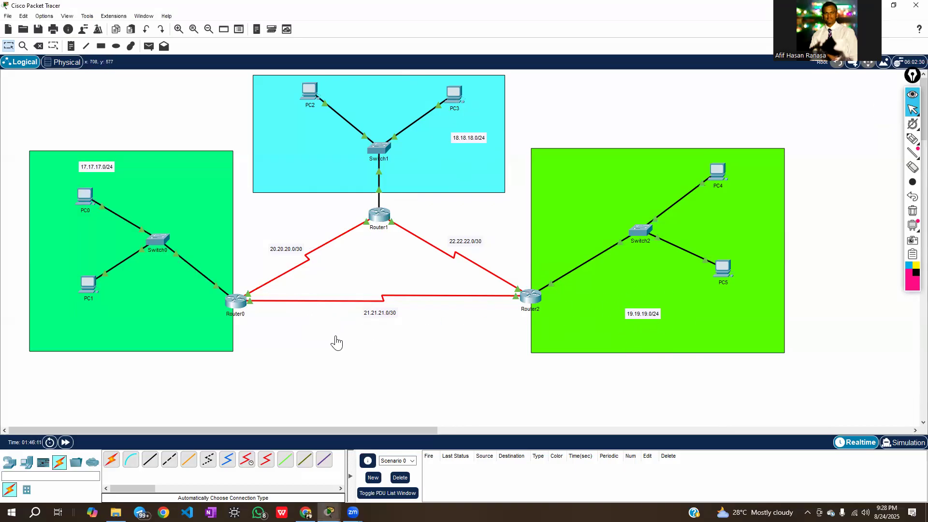
mouse_move(336, 306)
mouse_move(307, 263)
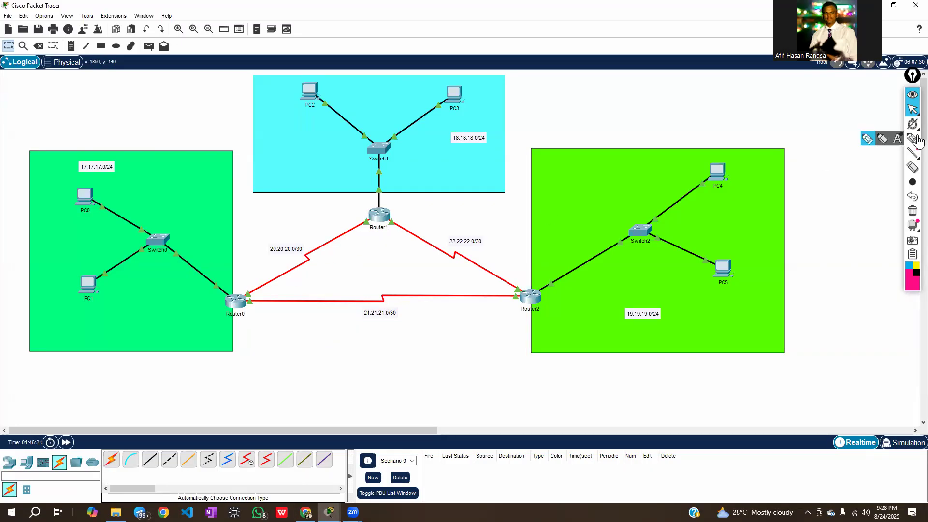
left_click(912, 140)
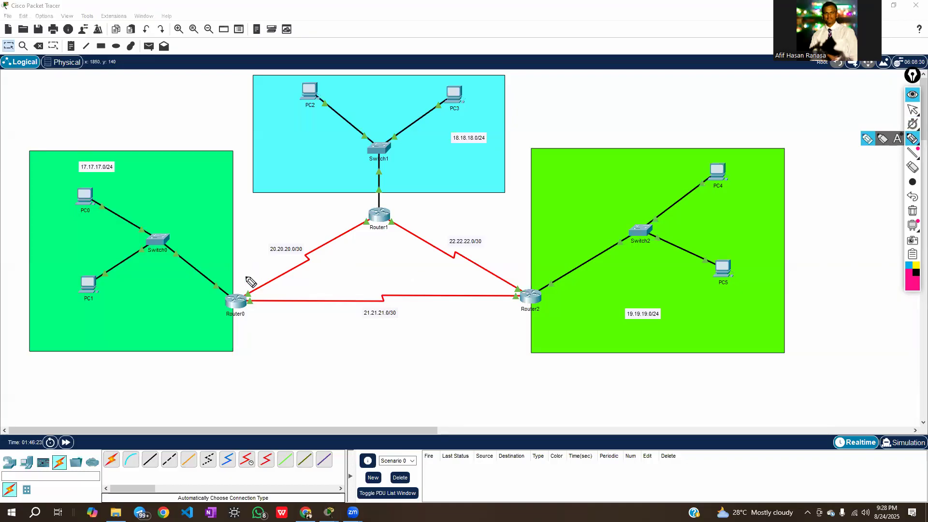
mouse_move(244, 269)
left_mouse_down()
mouse_move(255, 280)
mouse_move(265, 273)
left_mouse_up()
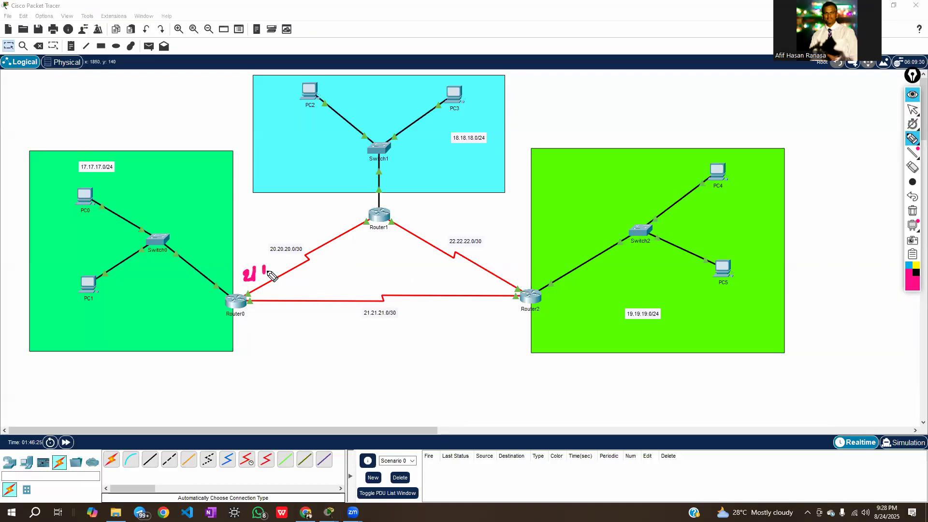
mouse_move(264, 315)
left_mouse_down()
mouse_move(272, 315)
mouse_move(267, 331)
mouse_move(279, 331)
mouse_move(289, 316)
mouse_move(286, 330)
left_mouse_up()
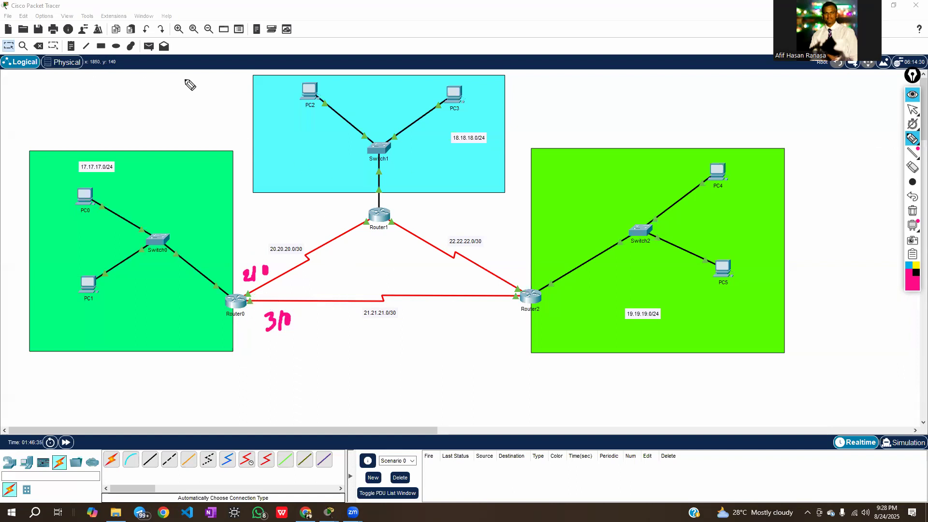
Open Router0's command line, place its window clear of the Router0 port labels, and bring up a fresh prompt
left_click(913, 95)
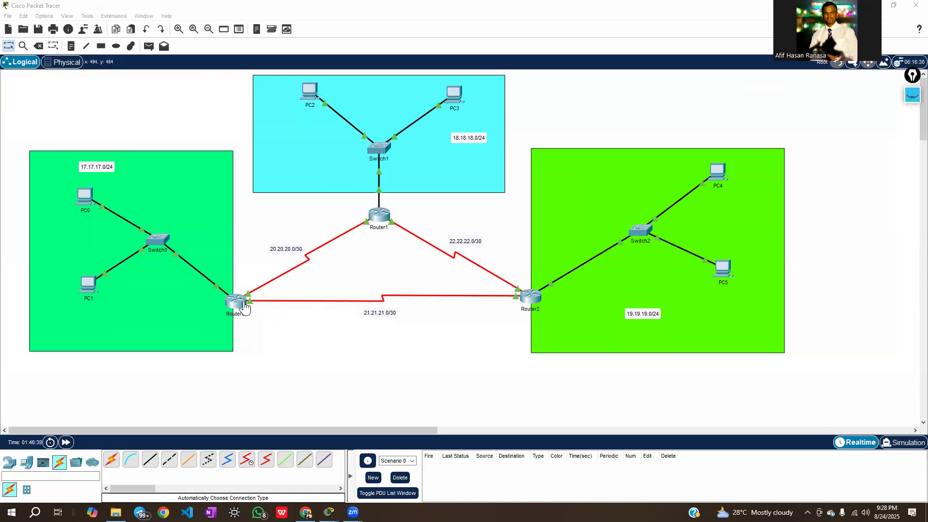
left_click(912, 95)
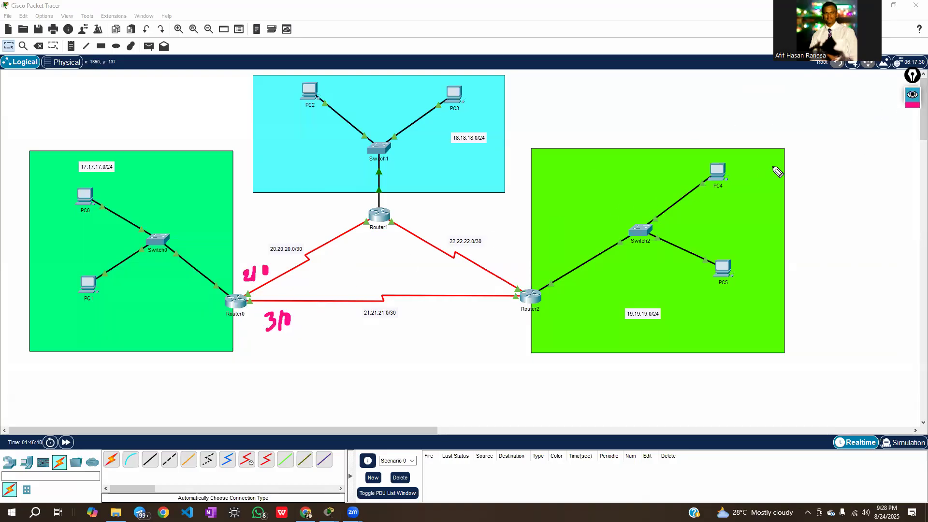
left_click(912, 109)
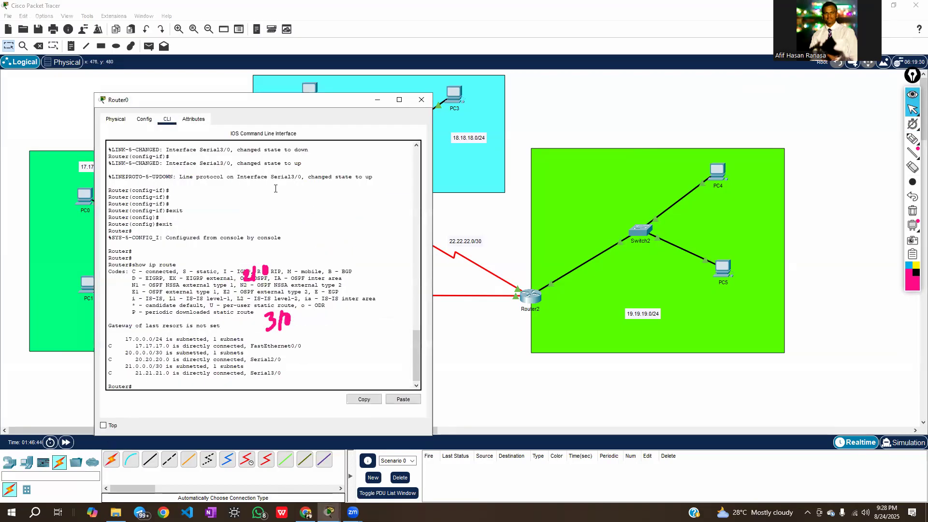
left_click_drag(300, 110, 656, 84)
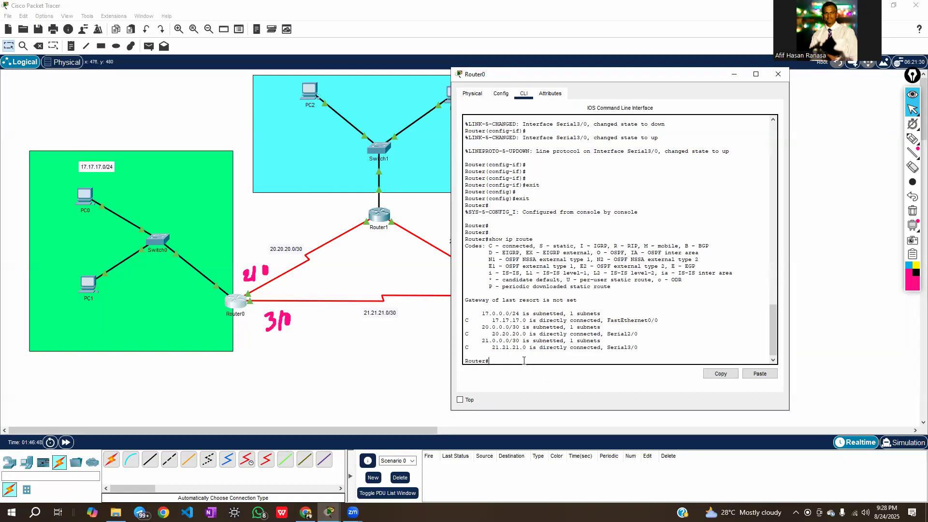
key("Return")
key("Return")
key("Return")
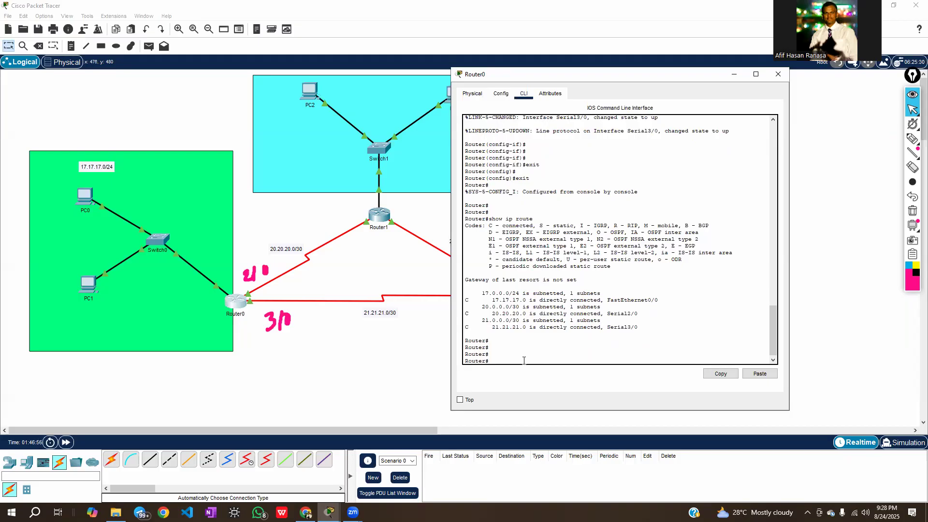
Try to enter global configuration mode in Router0's command line
type("configut")
key("BackSpace")
key("BackSpace")
type("min")
key("BackSpace")
key("BackSpace")
key("BackSpace")
key("BackSpace")
type("terminal")
key("Return")
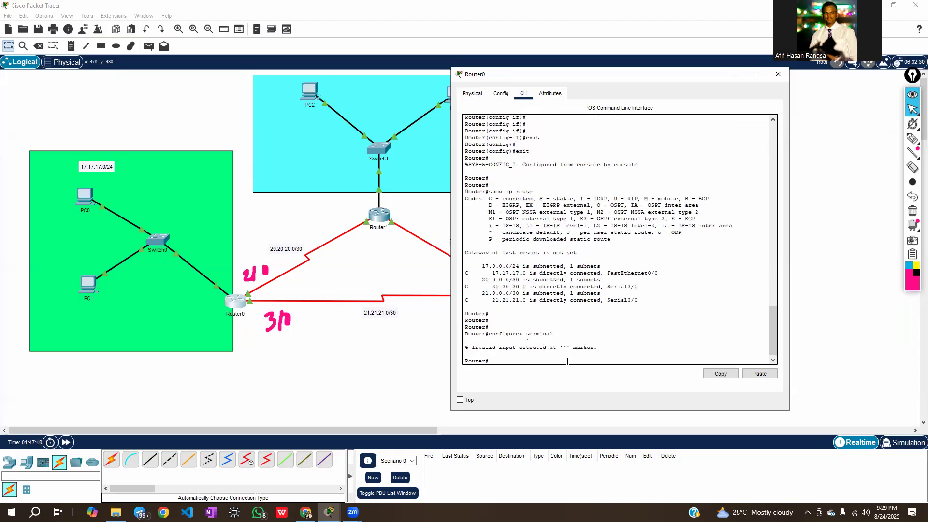
Run configure terminal on Router0
type("configure terminal")
key("Return")
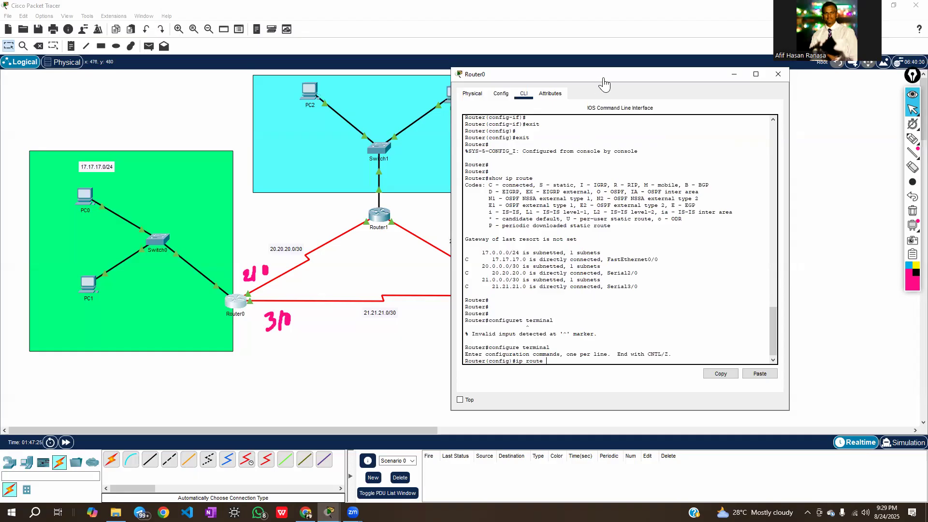
Add a static route on Router0 to 18.18.18.0 with mask 255.255.255.0 through se2/0
left_click_drag(604, 84, 735, 107)
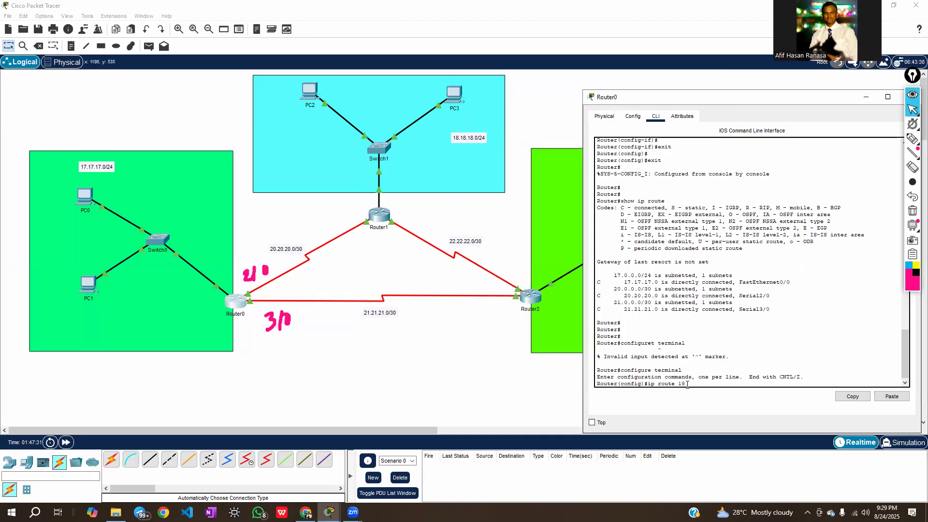
type(".18")
key("BackSpace")
type(".0 255.255.255.0 se2/0")
key("Return")
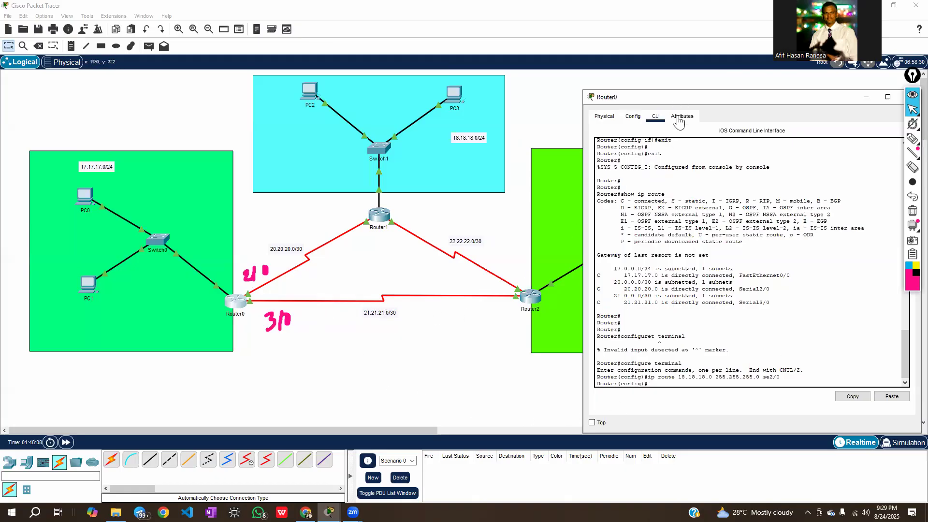
Add a static route on Router0 to 19.19.19.0 with mask 255.255.255.0 through se3/0
left_click_drag(684, 98, 625, 346)
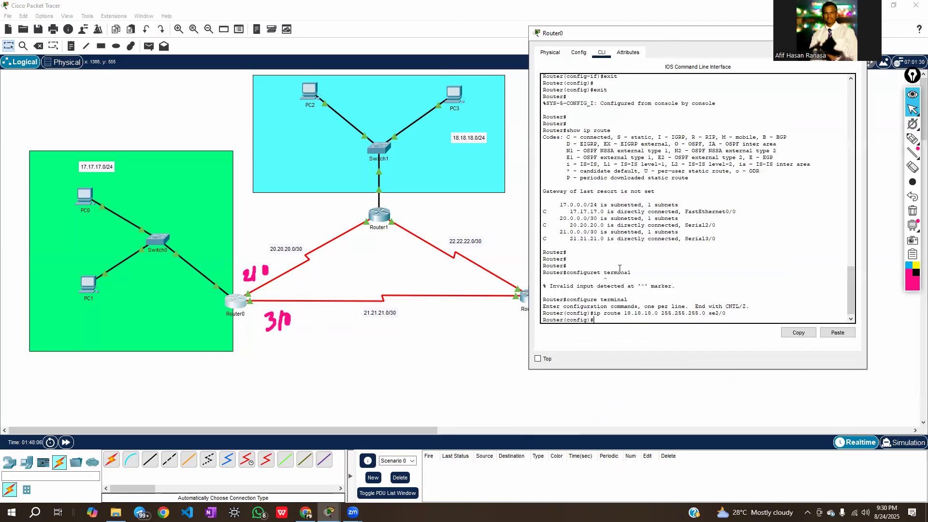
type("ip route")
type("19.19.19.0 255.255.255.")
type("0 se3/")
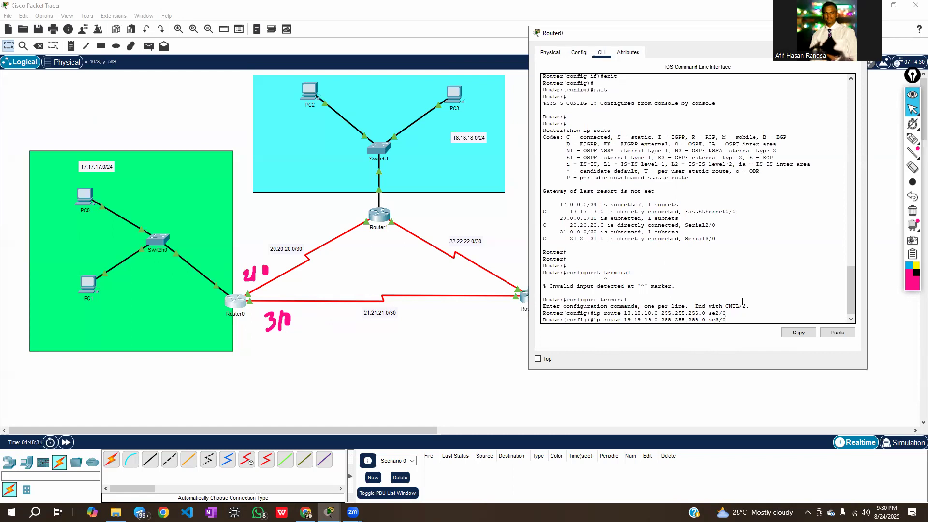
type("0")
key("Return")
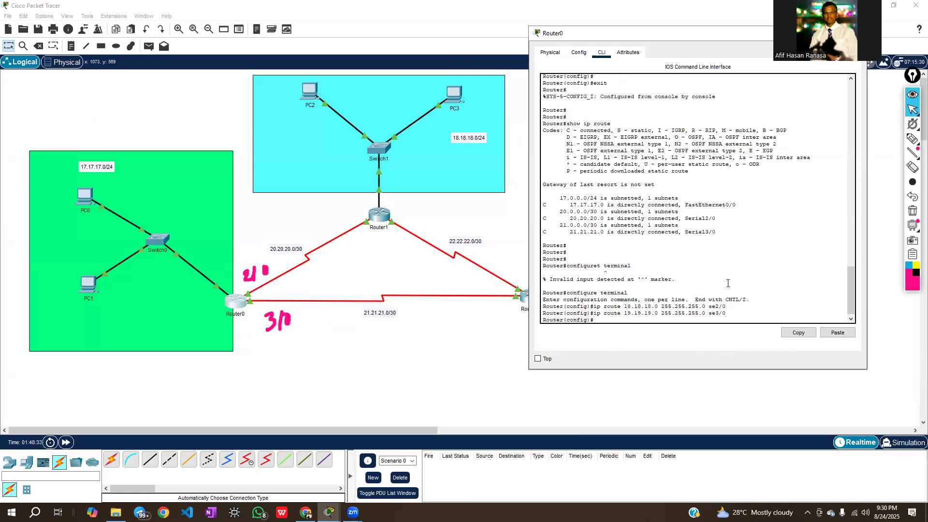
Return to the network topology and clear the pink port labels beside Router0
left_click(325, 343)
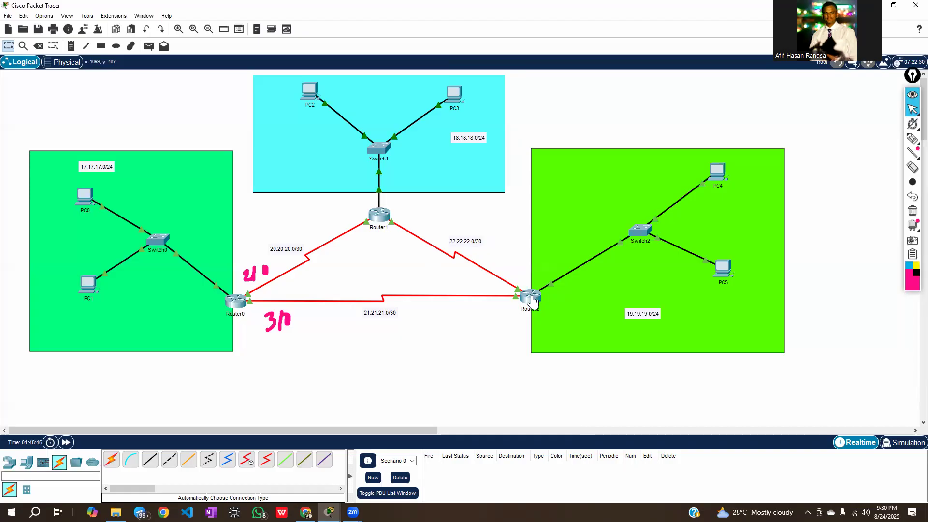
mouse_move(532, 301)
left_click(910, 212)
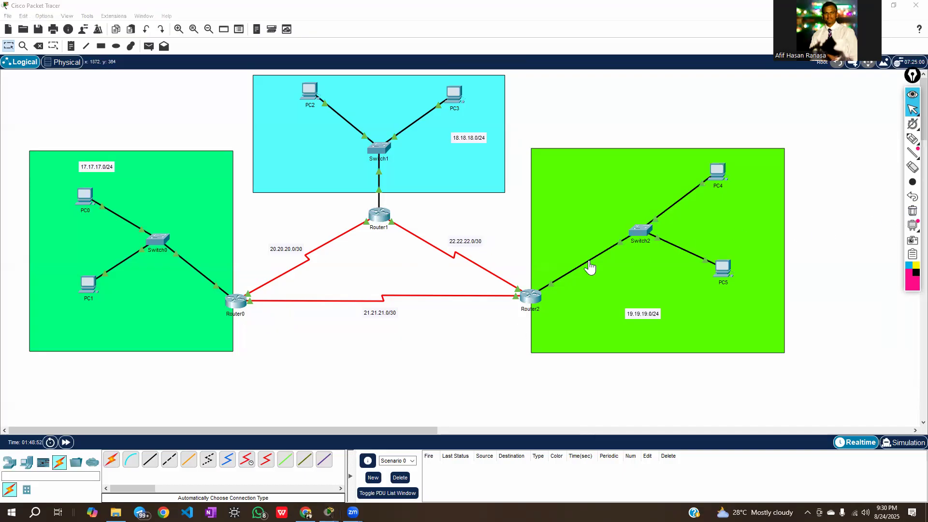
left_click(378, 254)
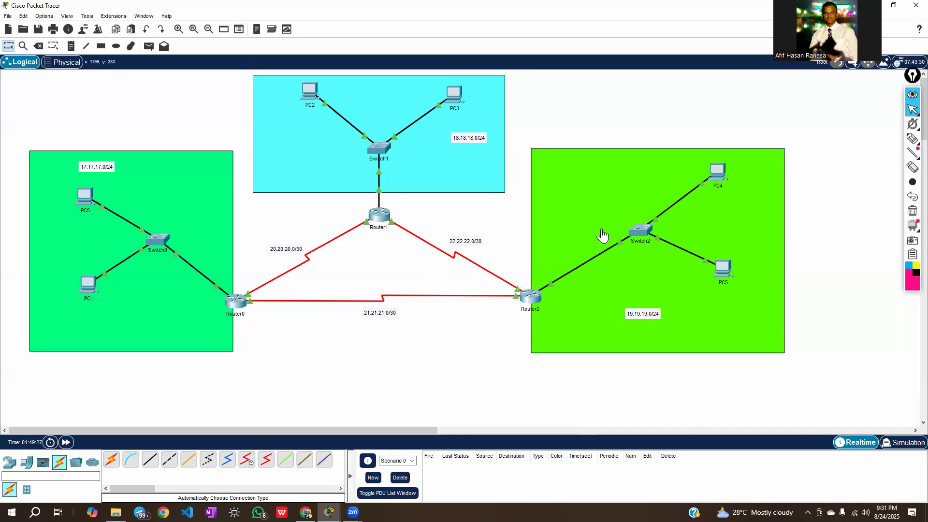
Handwrite the port labels 2/0 and 3/0 in pink beside Router1's two serial links
left_click(912, 139)
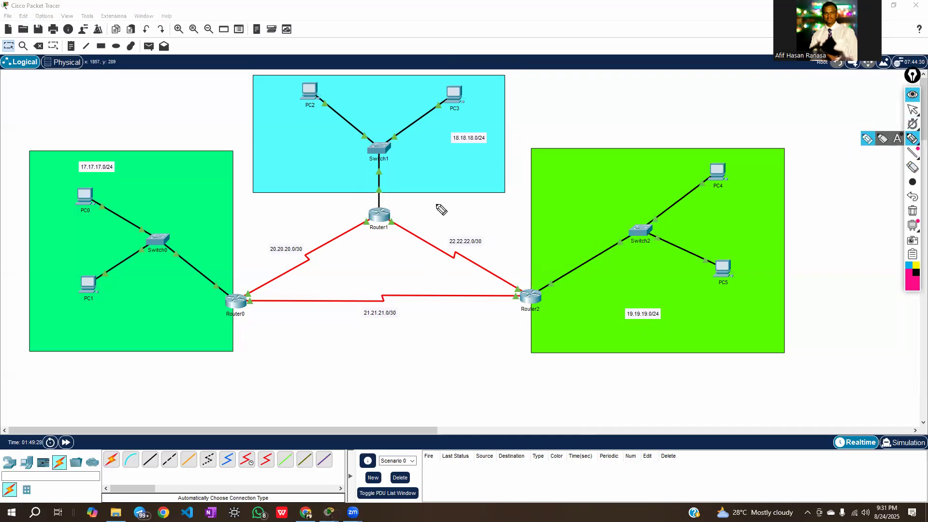
mouse_move(324, 223)
left_mouse_down()
mouse_move(337, 232)
mouse_move(346, 218)
left_mouse_up()
mouse_move(410, 217)
left_mouse_down()
mouse_move(411, 230)
mouse_move(423, 231)
mouse_move(437, 218)
left_mouse_up()
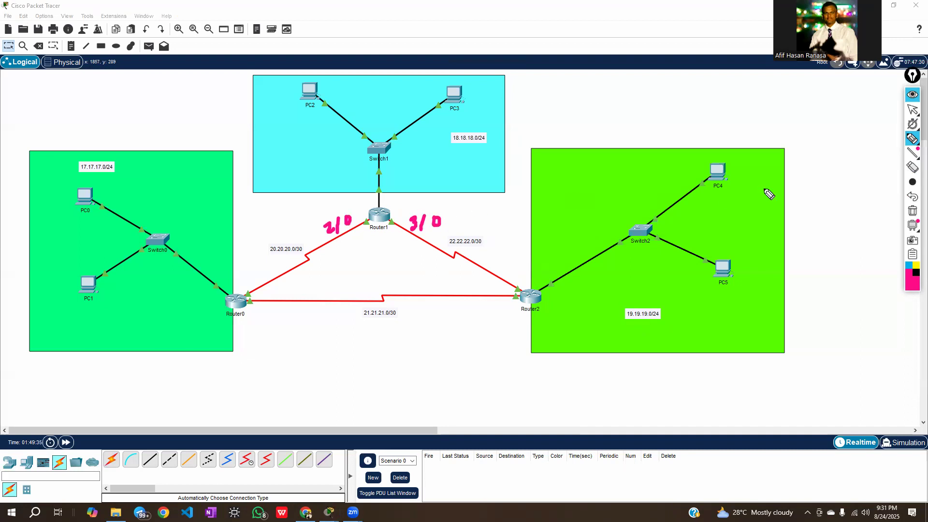
left_click(912, 110)
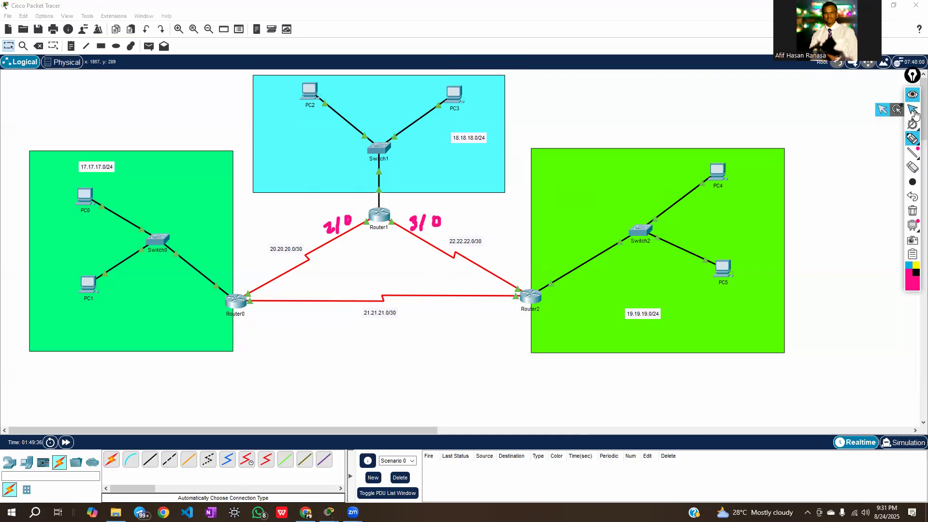
Open Router1's command line, place its window beside the topology and bring up the router prompt
left_click(395, 235)
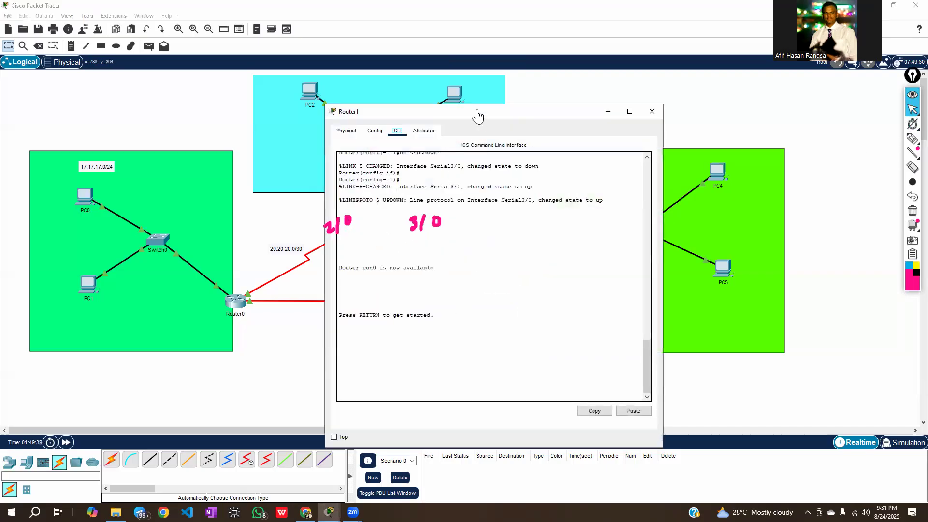
left_click_drag(483, 123, 726, 96)
left_click(614, 360)
key("Return")
key("Return")
key("Return")
key("Return")
key("Return")
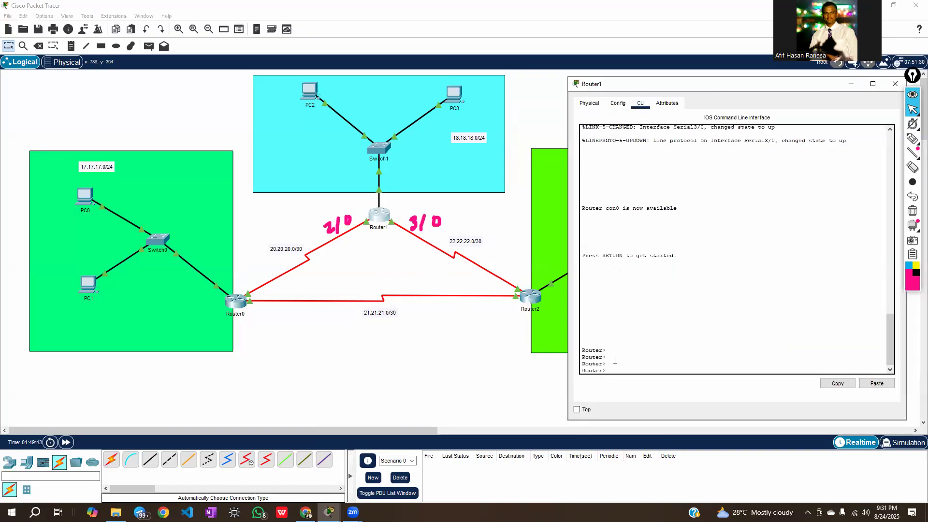
Run enable and configure terminal on Router1 to enter global configuration mode
type("enable")
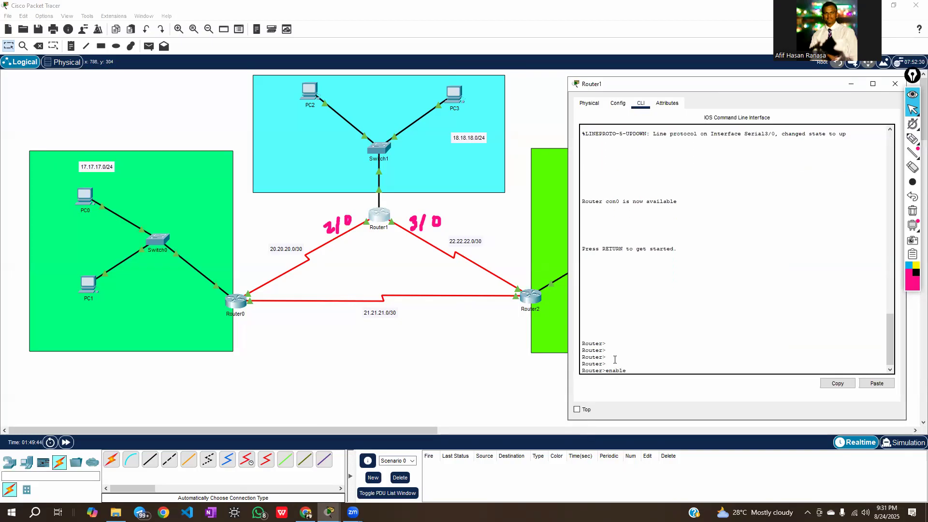
key("Return")
type("config")
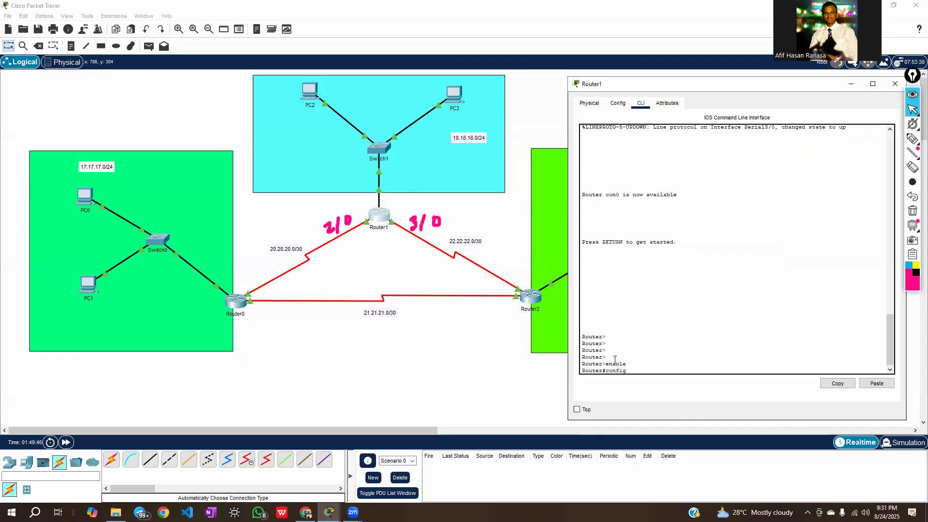
type("ure terminal")
key("Return")
key("Return")
key("Return")
key("Return")
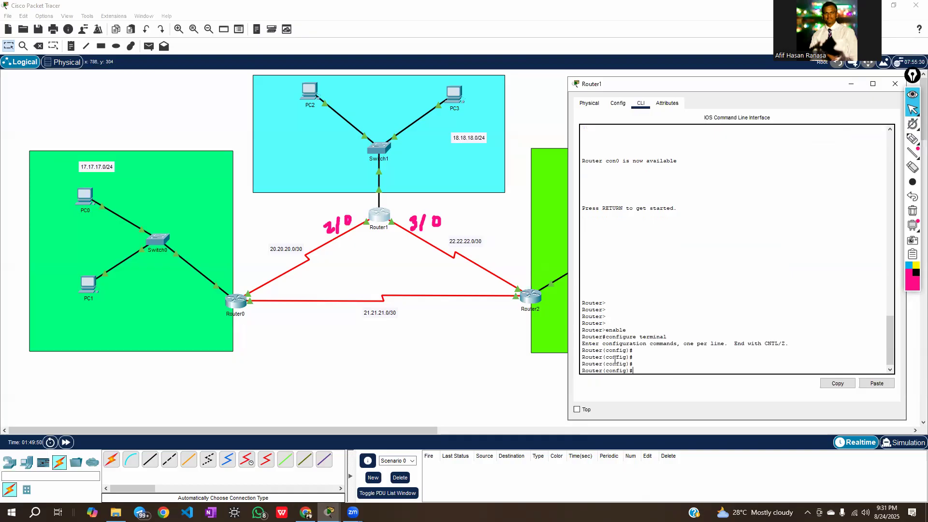
Add a static route on Router1 to 17.17.17.0 with mask 255.255.255.0 through se2/0
type("ip route 17")
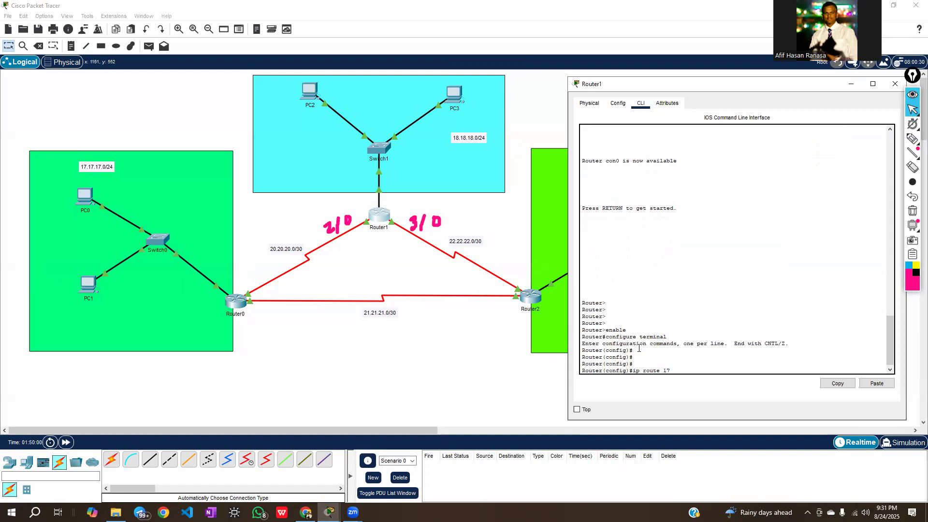
type(".17")
type(".17.0 255.255.255.0")
type("se2/0")
key("Return")
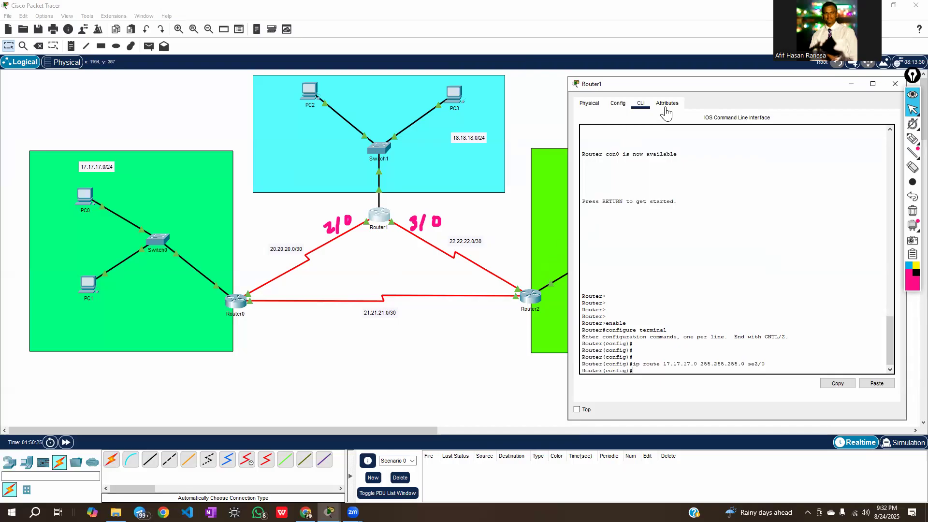
Add a static route on Router1 to 19.19.19.0 with mask 255.255.255.0 through se3/0
left_click_drag(695, 92, 722, 55)
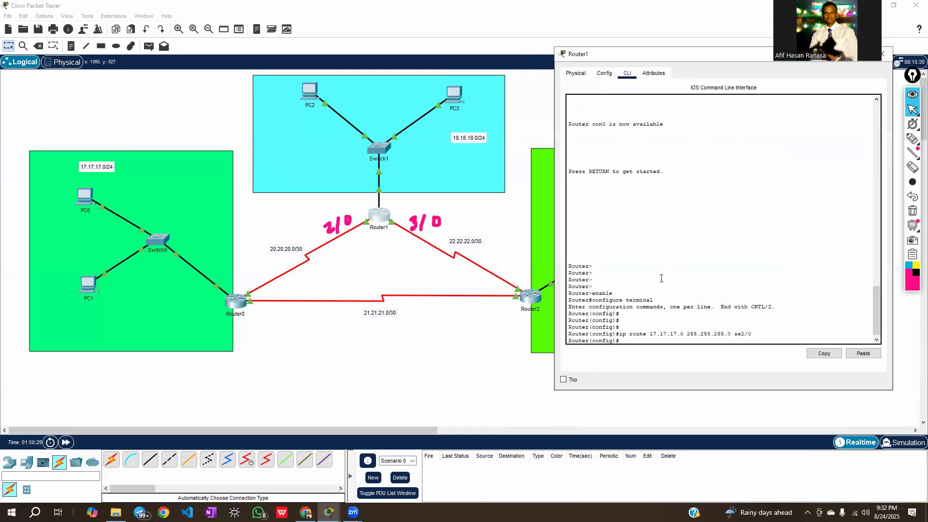
type("ip route 19.19.19.0 255.255.25")
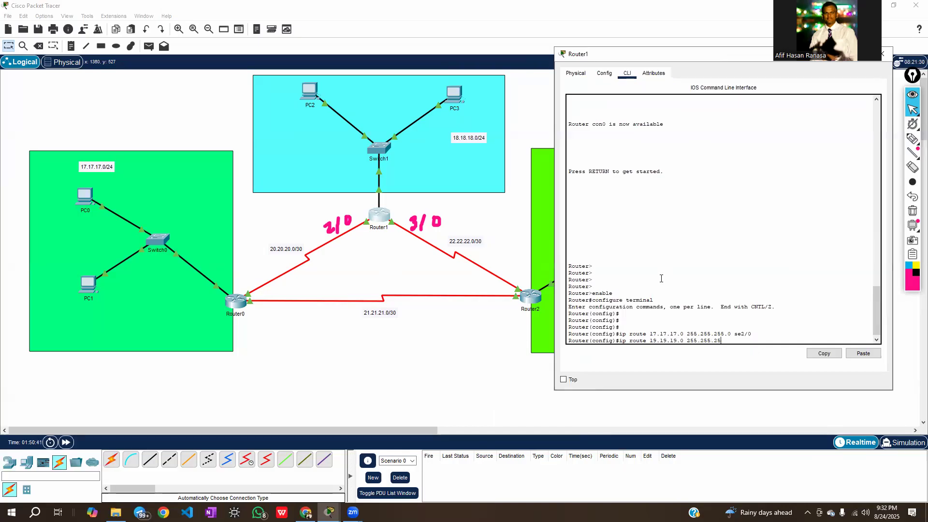
type("5.0 se3/0")
key("Return")
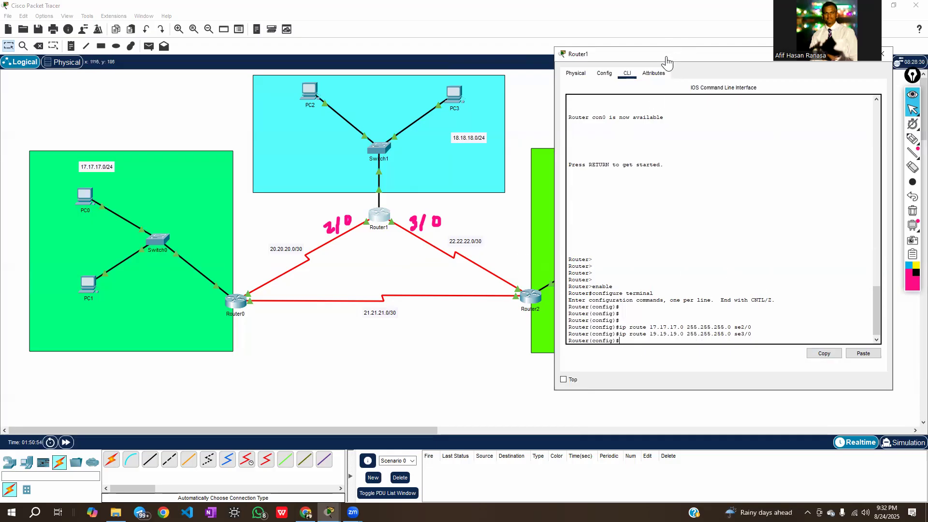
Close Router1's window and clear the pink port labels beside the router
left_click_drag(700, 55, 497, 120)
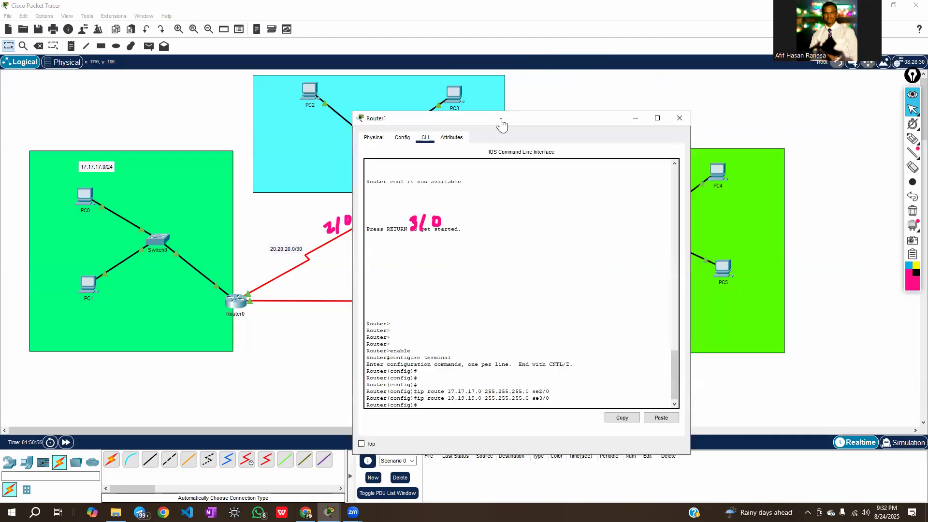
left_click(679, 118)
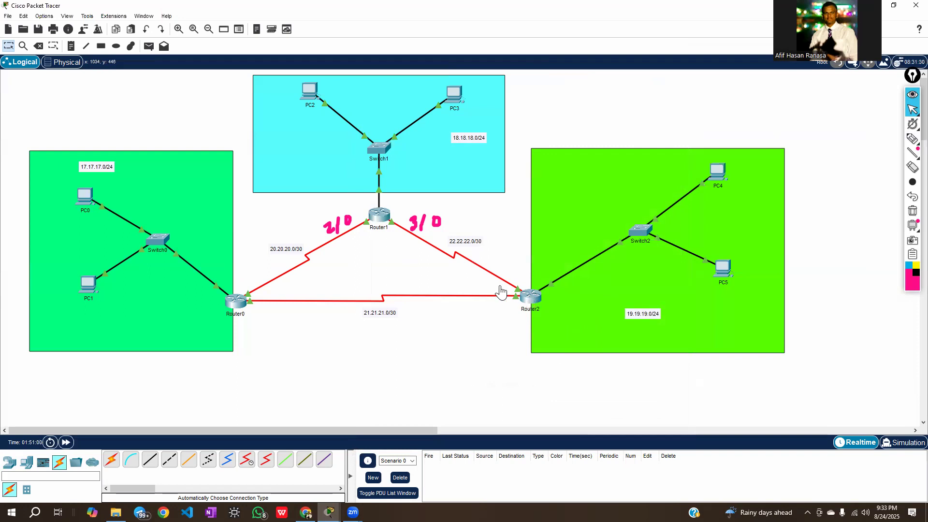
left_click(911, 211)
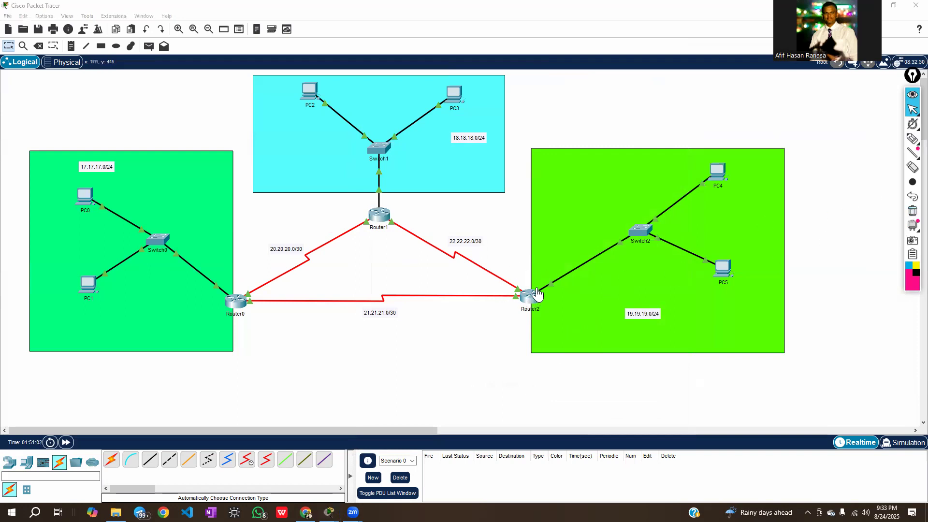
Trace pink paths from Router2 towards Switch1 and Router0, circling the 18.18.18.0/24 and 17.17.17.0/24 network labels
left_click(912, 139)
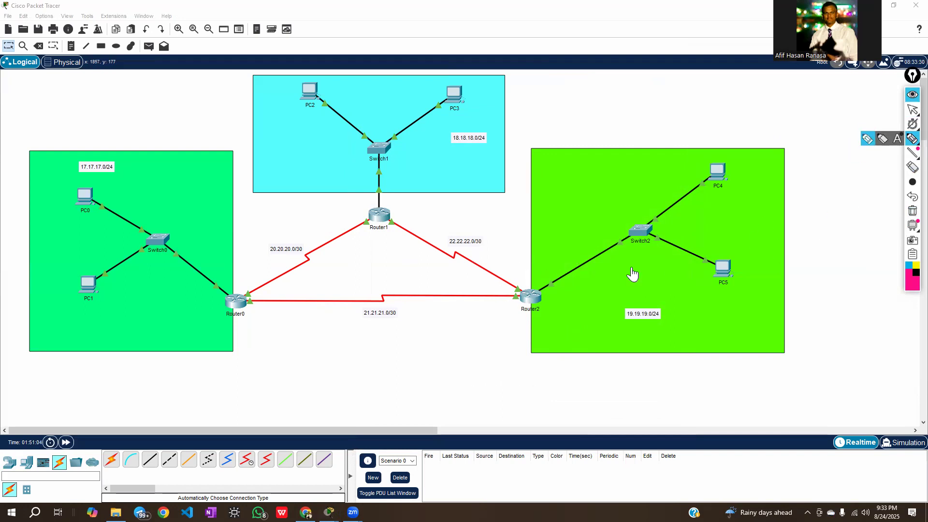
mouse_move(521, 291)
left_mouse_down()
mouse_move(420, 251)
mouse_move(389, 196)
mouse_move(381, 138)
left_mouse_up()
mouse_move(479, 127)
left_mouse_down()
mouse_move(462, 126)
mouse_move(462, 155)
mouse_move(483, 129)
left_mouse_up()
left_click_drag(521, 292, 214, 306)
mouse_move(97, 180)
left_mouse_down()
mouse_move(71, 166)
mouse_move(124, 177)
mouse_move(102, 180)
left_mouse_up()
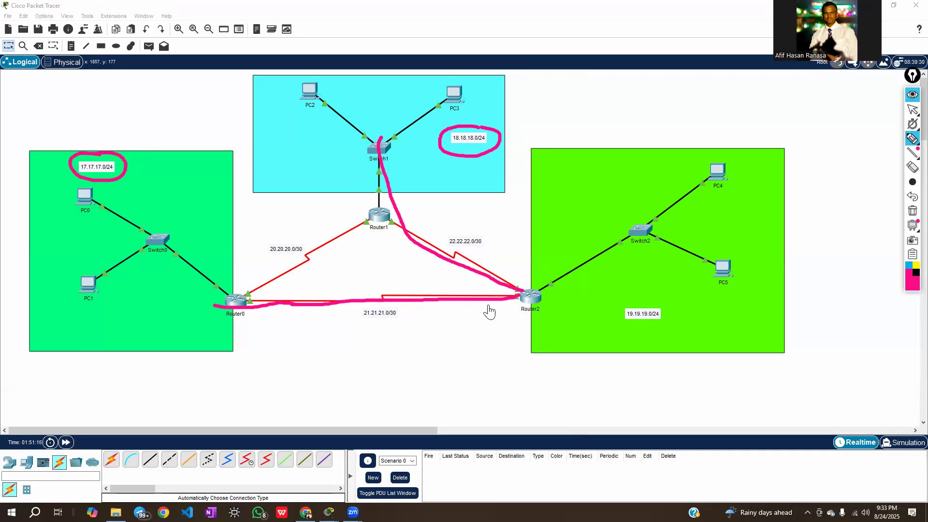
Hide the annotations, check which serial ports Router2's links use, and show the annotations again
left_click(910, 113)
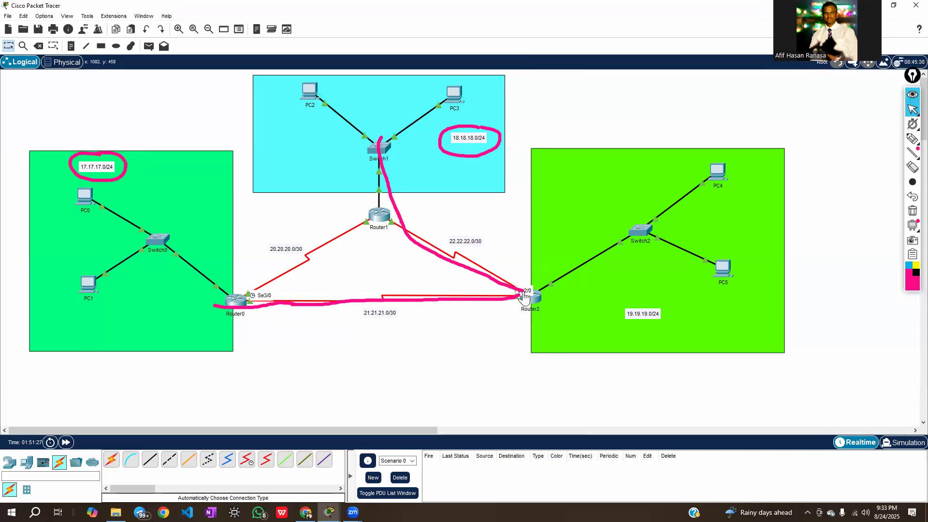
left_click(913, 96)
left_click(472, 278)
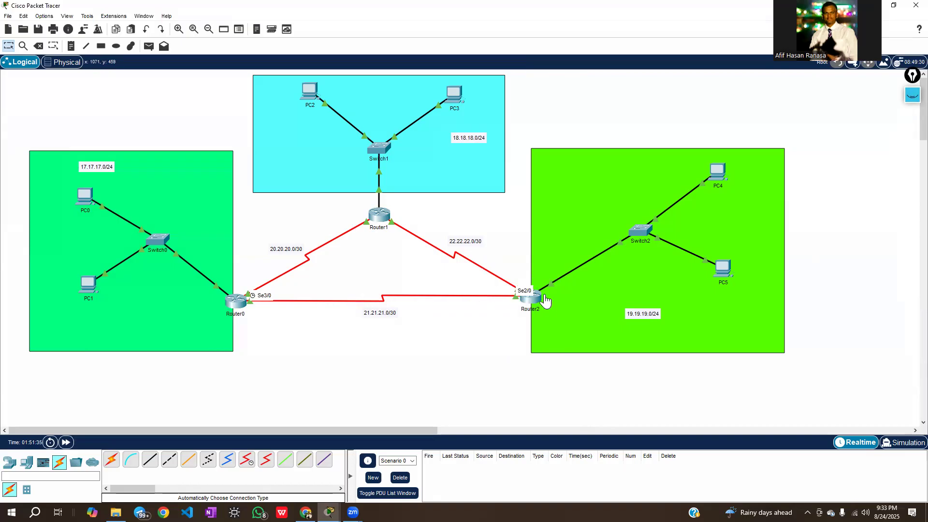
left_click(911, 97)
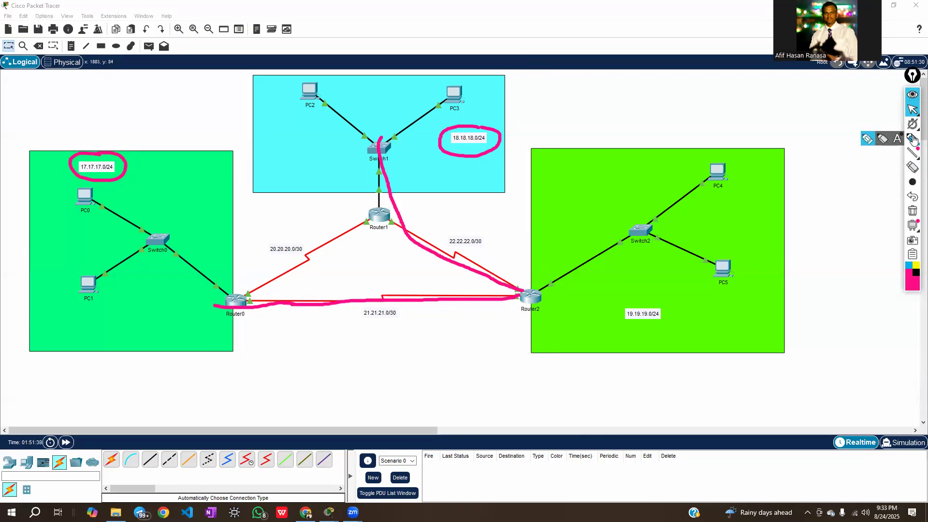
Handwrite 3/0 on Router2's link to Router1 and 2/0 on its link to Router0
left_click(912, 139)
left_click_drag(494, 259, 505, 270)
left_click_drag(510, 256, 516, 266)
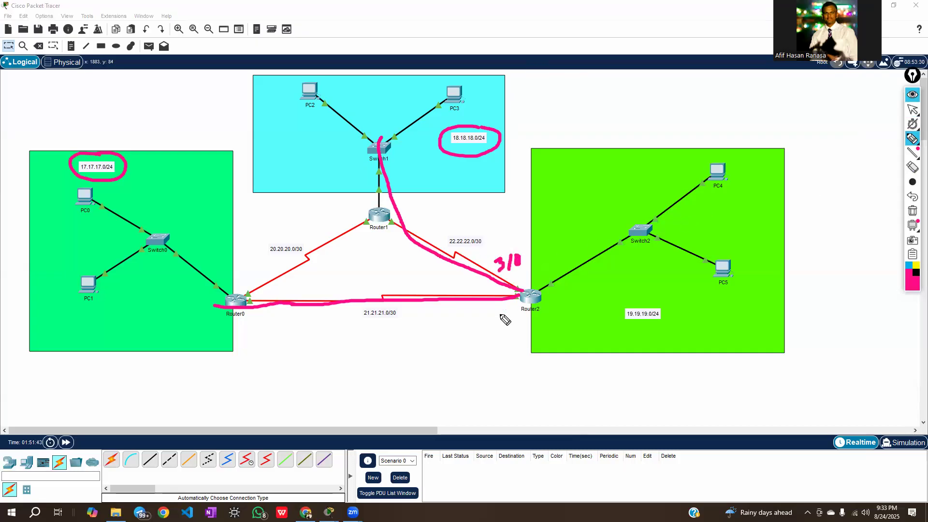
left_click(481, 314)
mouse_move(481, 314)
left_mouse_down()
mouse_move(494, 331)
mouse_move(506, 315)
left_mouse_up()
left_click(912, 110)
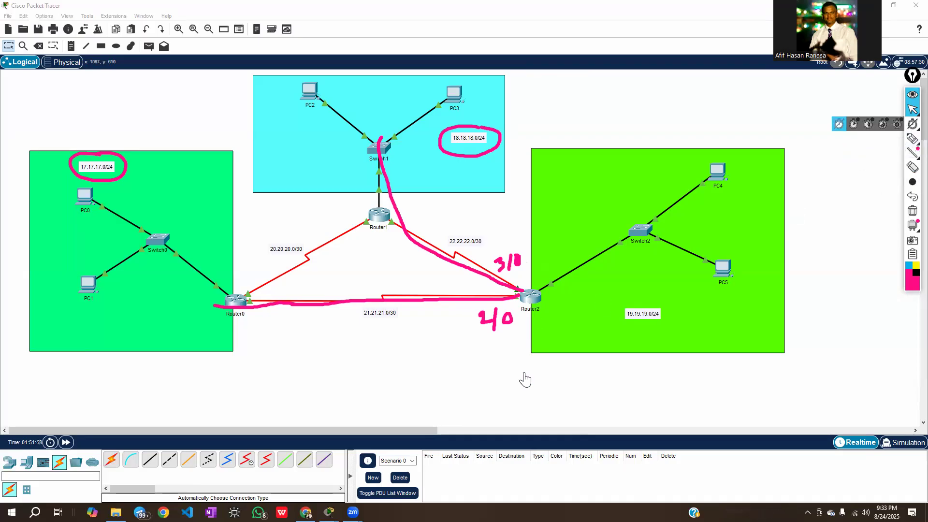
Open Router2's command line, place its window beside the topology and bring up the router prompt
left_click(534, 300)
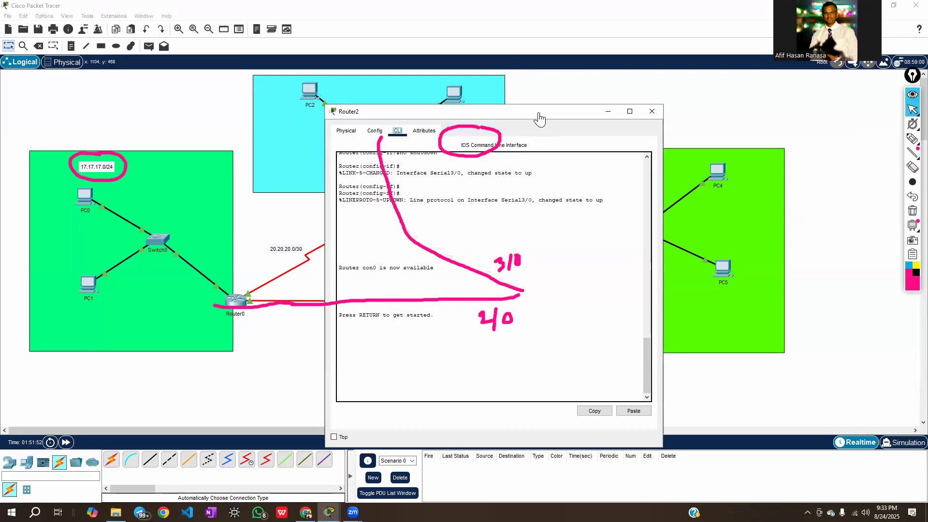
left_click_drag(539, 119, 794, 99)
key("Return")
key("Return")
key("Return")
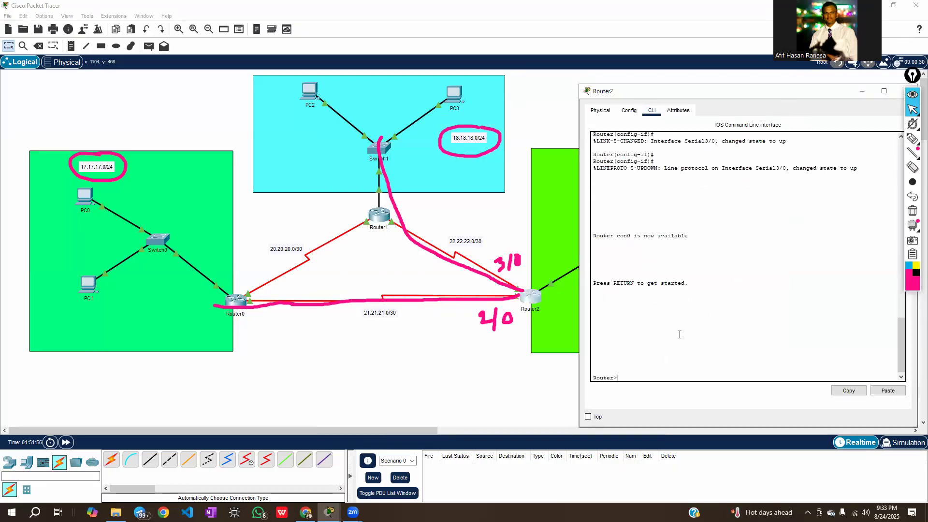
Run enable and configure terminal on Router2 to enter global configuration mode
type("enable")
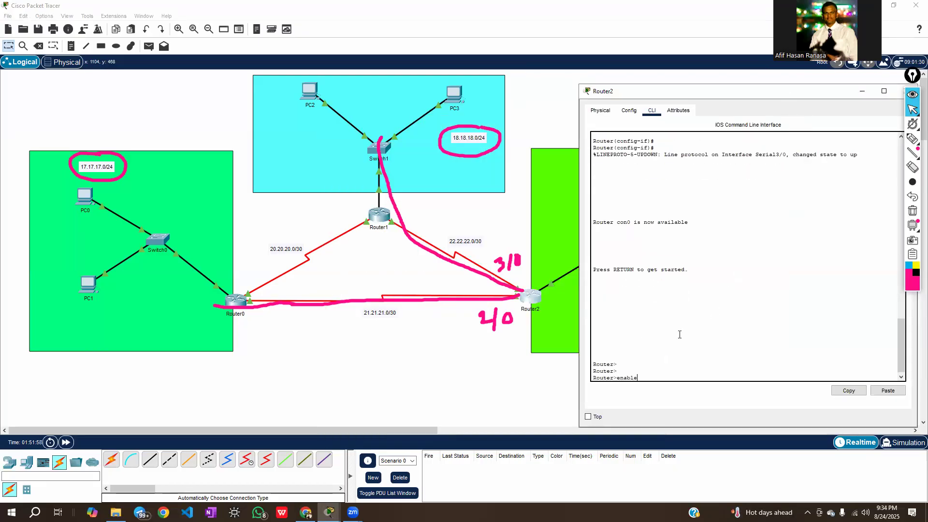
key("Return")
type("confi")
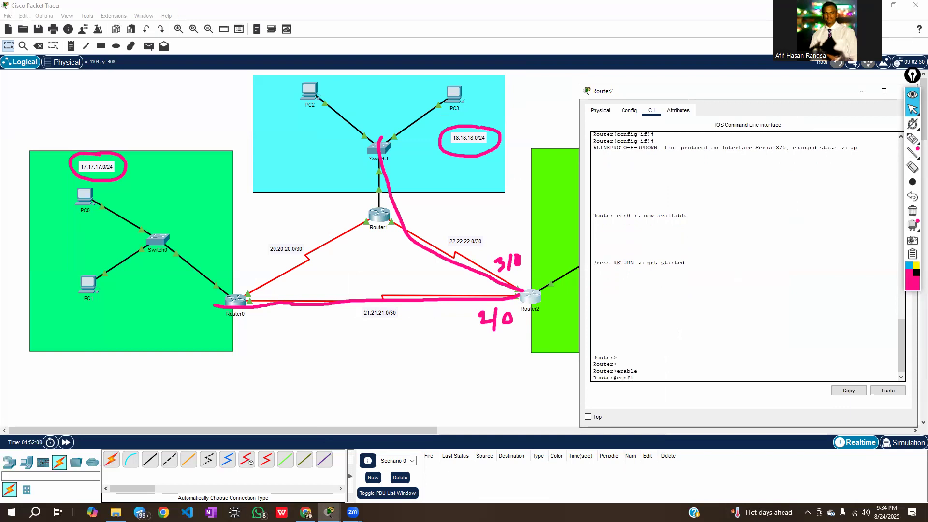
type("gure terminal")
key("Return")
key("Return")
key("Return")
key("Return")
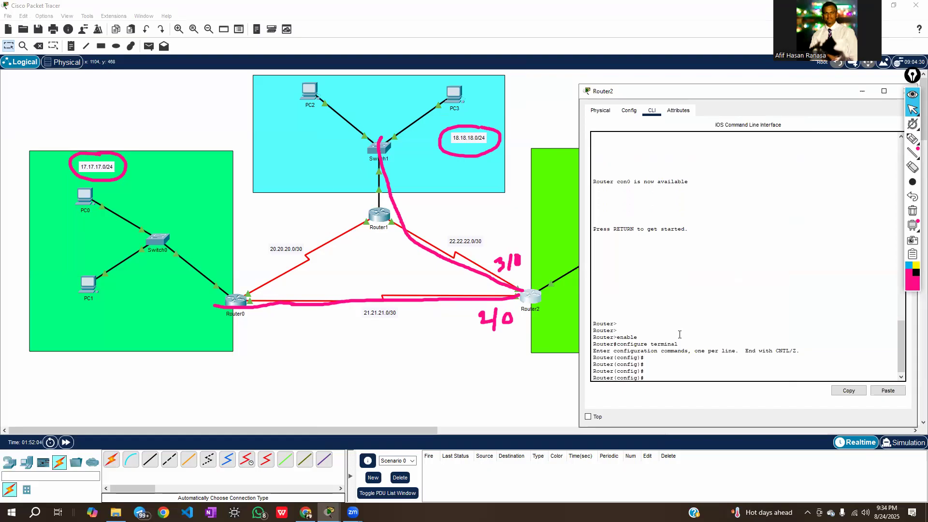
Add a static route on Router2 to 18.18.18.0 with mask 255.255.255.0 through se3/0
type("ip route 18.18.1")
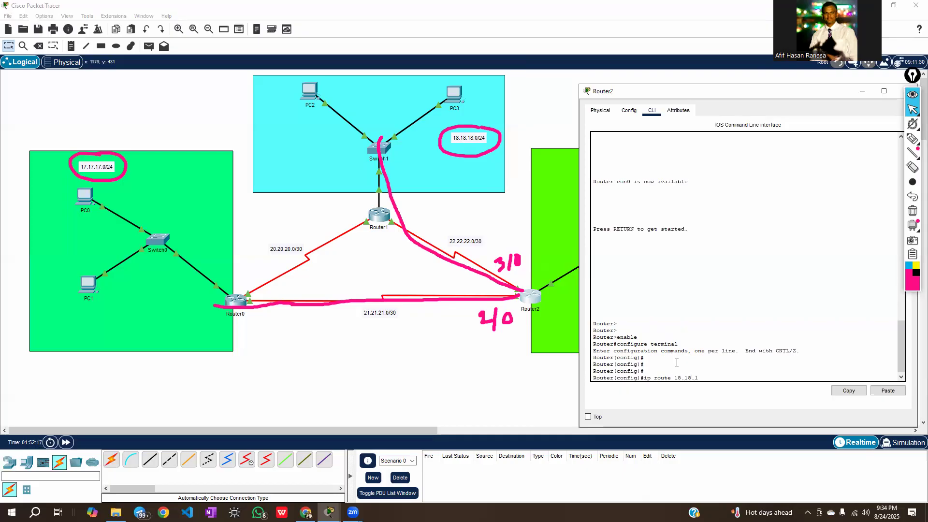
type("8.0 255.255.255.0")
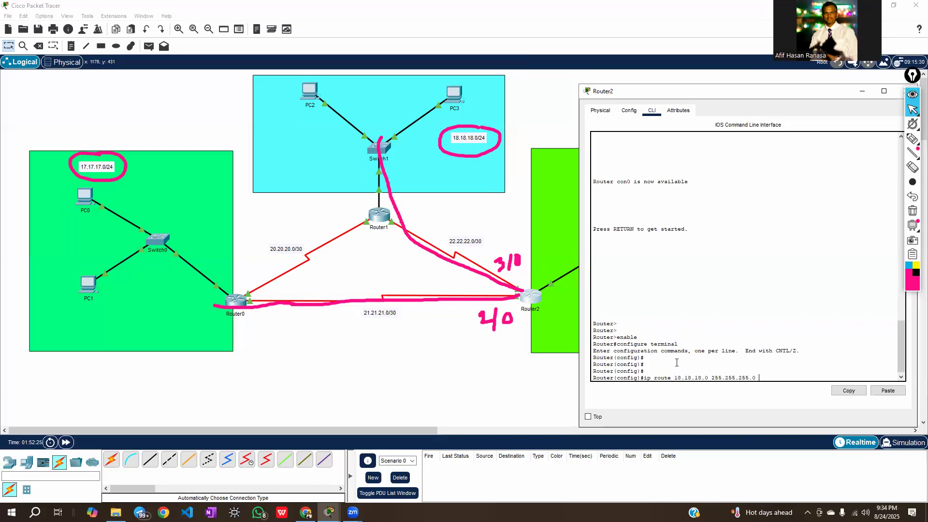
type("se3/0")
key("Return")
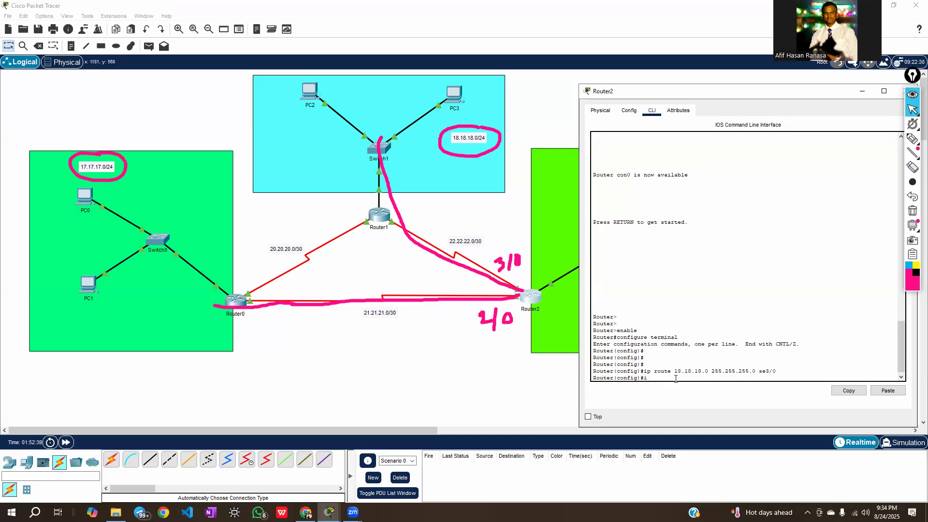
Add a static route on Router2 to 17.17.17.0 with mask 255.255.255.0 through se2/0
type("ip route 17.17.17.0 255.255.255.0 se2/0")
key("Return")
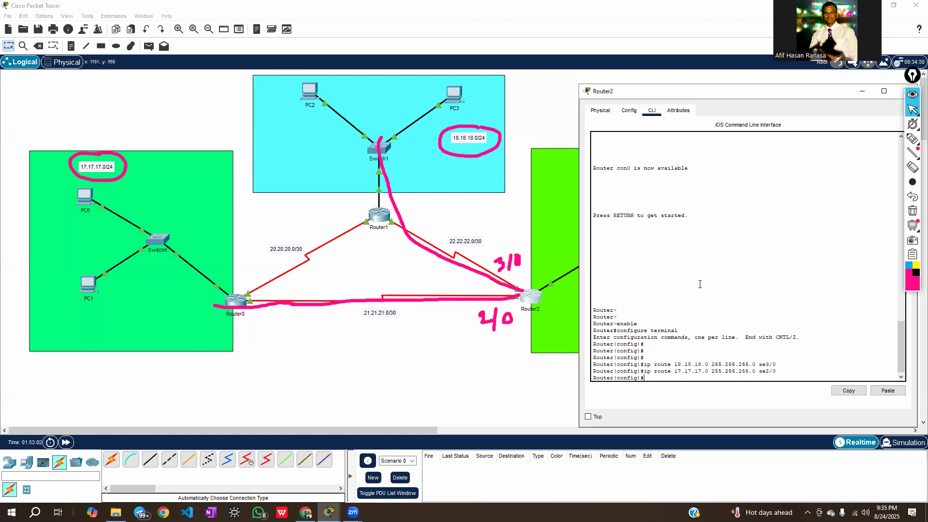
Close Router2's window and clear all pink paths, circles and port labels from the topology
left_click_drag(725, 94, 634, 125)
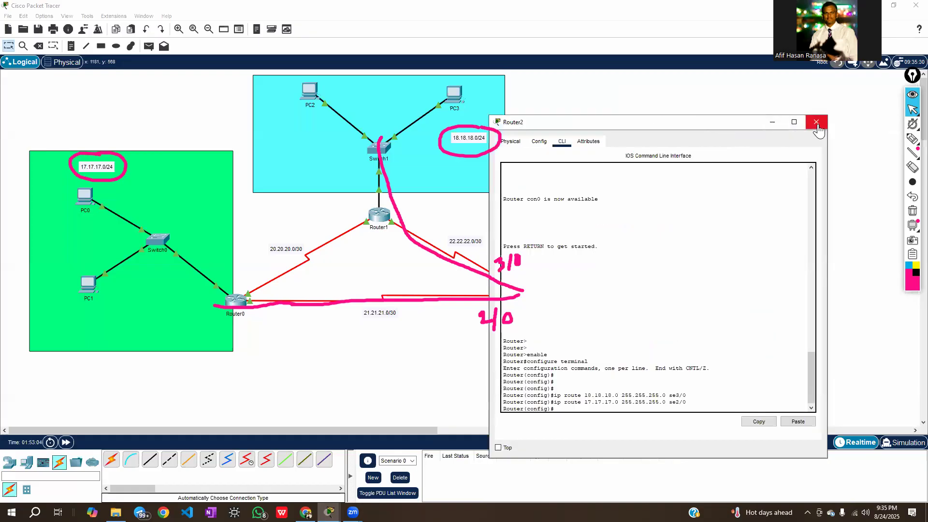
left_click(817, 123)
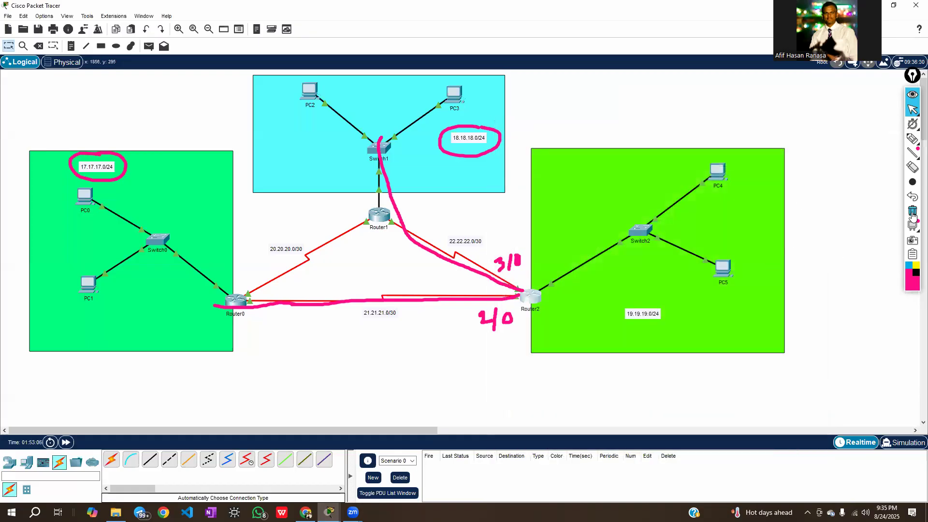
left_click(912, 212)
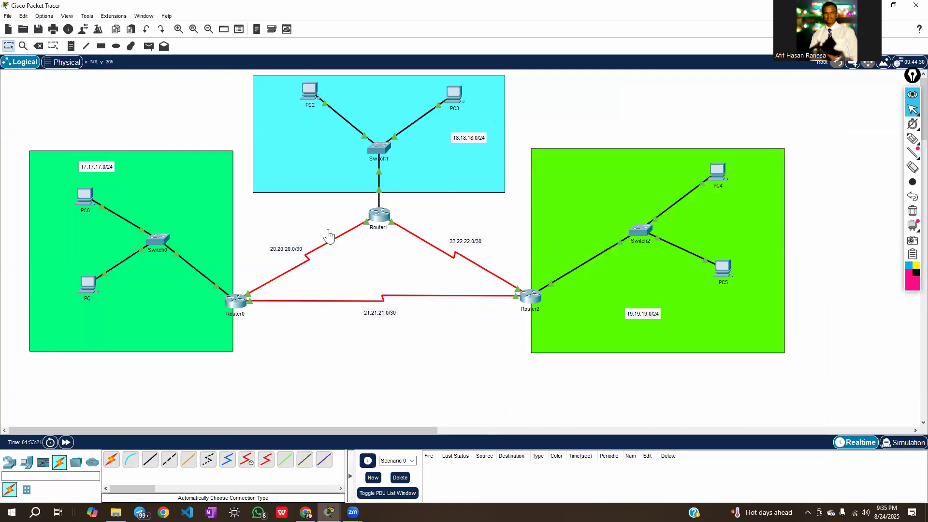
Exit global configuration mode on Router1 and display its routing table with show ip route
left_click(378, 217)
left_click(426, 397)
type("exit")
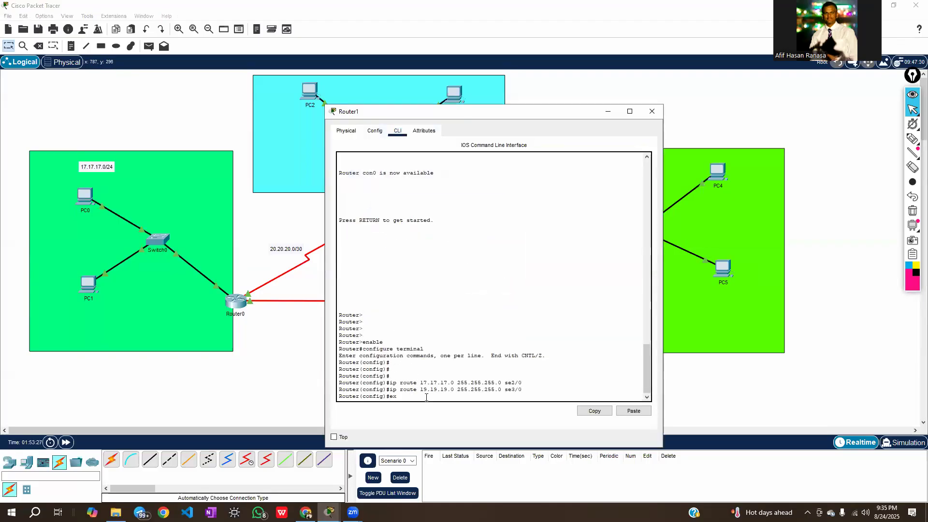
key("Return")
key("Return")
key("Return")
key("Return")
key("Return")
key("Return")
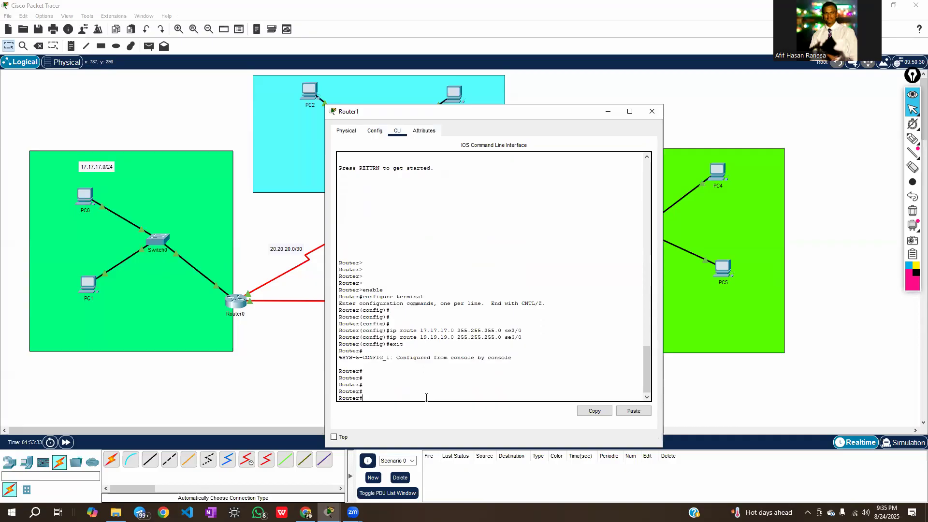
type("show ip route")
key("Return")
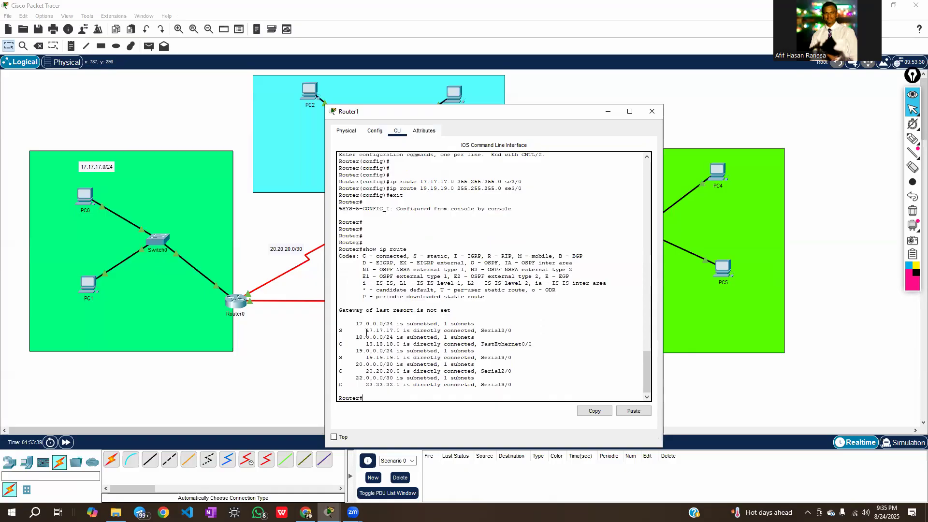
Examine the static entries for 17.17.17.0 and 19.19.19.0 in Router1's routing table against the topology, and close the router's window
left_click_drag(344, 332, 339, 332)
double_click(340, 331)
left_click_drag(410, 256, 451, 256)
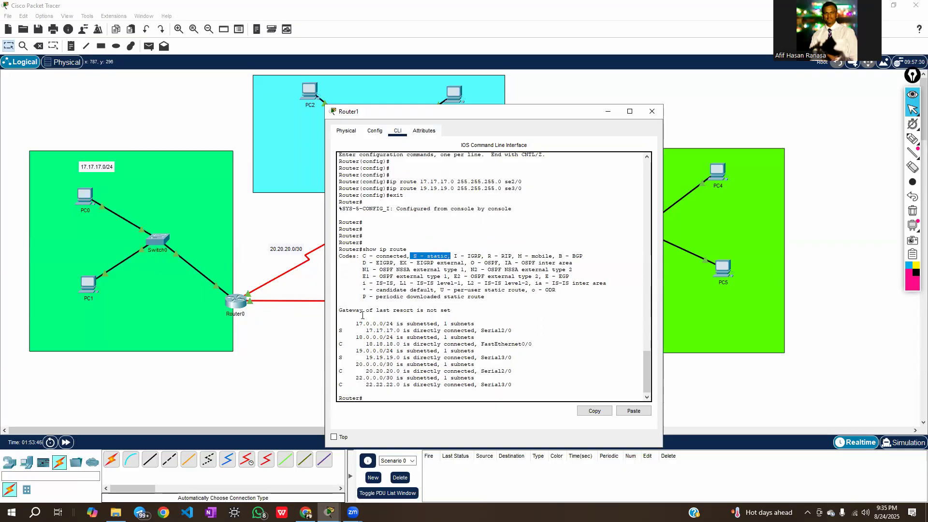
left_click(340, 332)
left_click_drag(363, 331, 405, 330)
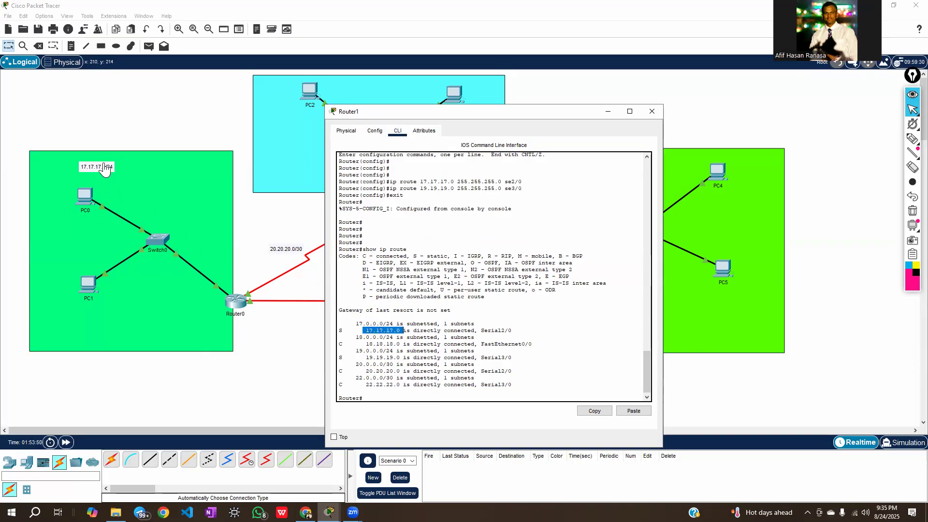
left_click_drag(339, 358, 410, 357)
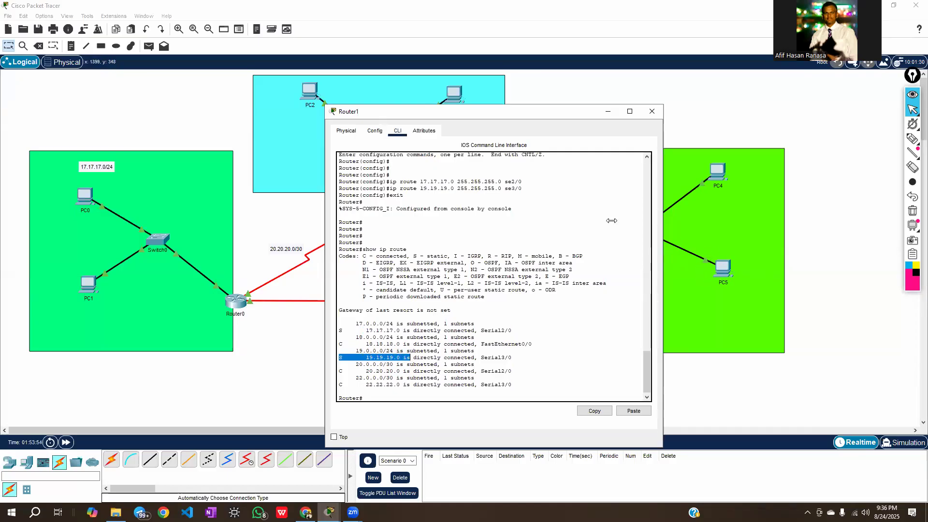
left_click_drag(458, 112, 440, 263)
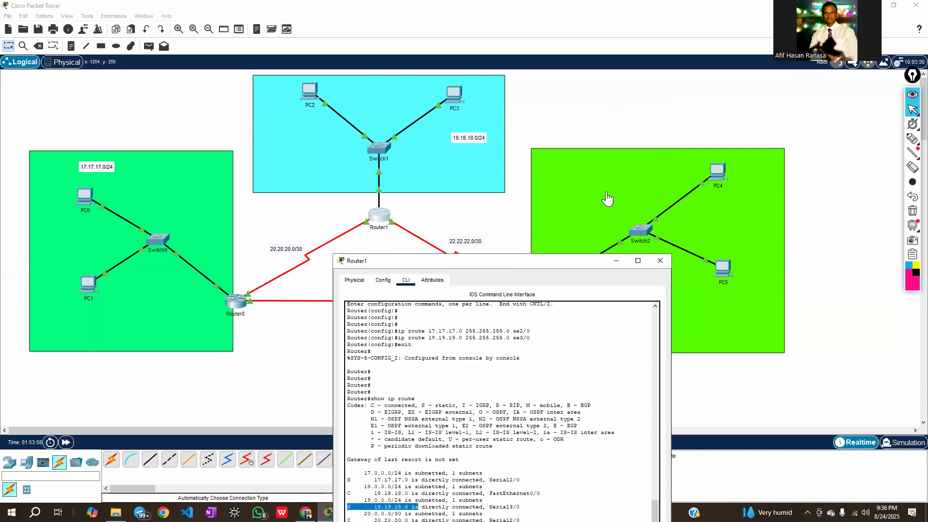
left_click_drag(533, 266, 553, 102)
left_click(430, 342)
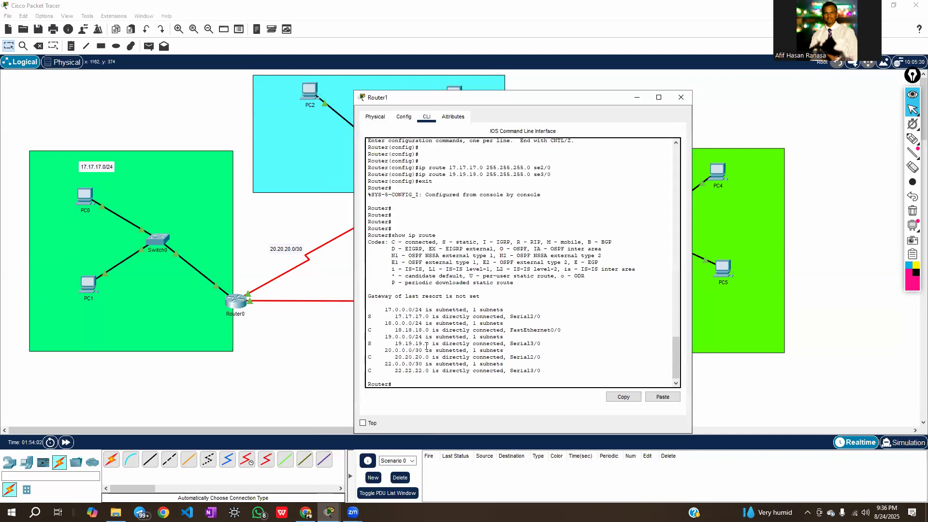
left_click_drag(395, 343, 444, 344)
left_click(442, 343)
left_click(681, 98)
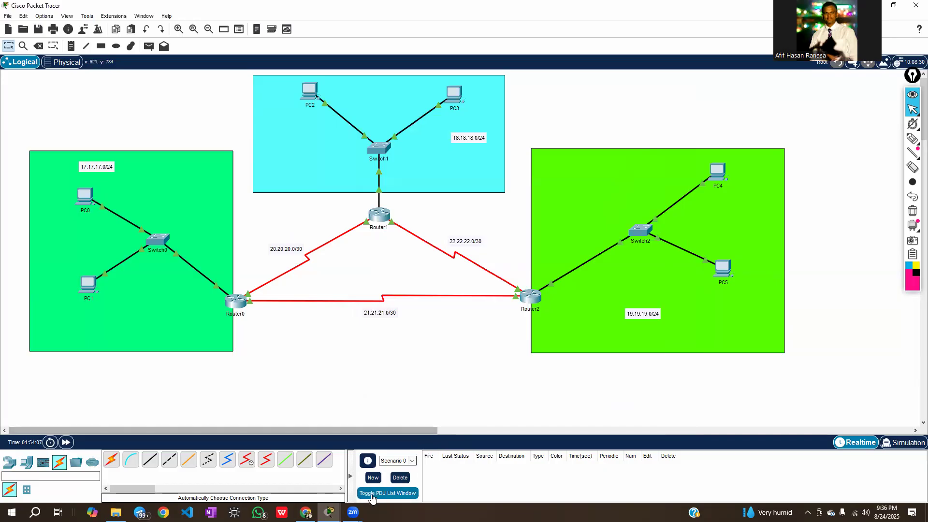
Switch to Chrome to review the assignment's addressing and static routing task, and return to Packet Tracer
left_click(305, 511)
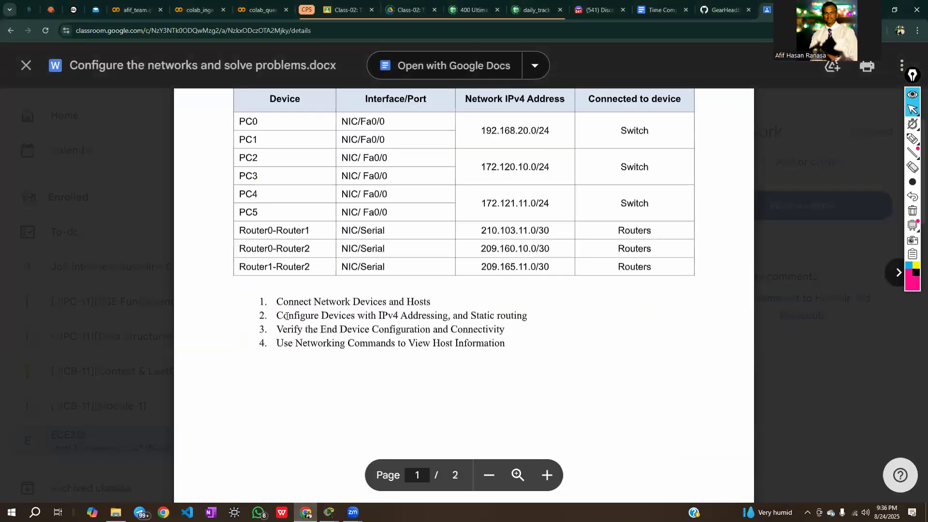
left_click_drag(279, 316, 534, 316)
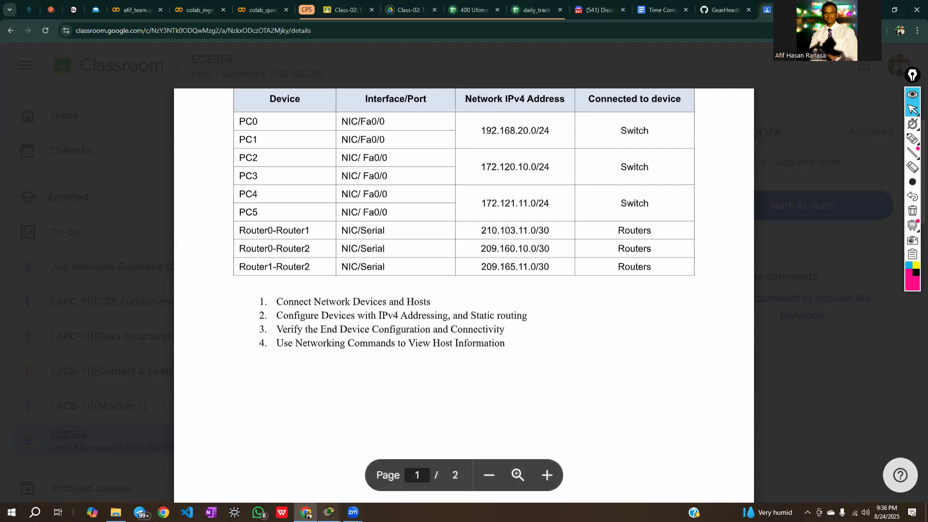
mouse_move(329, 512)
left_click(319, 478)
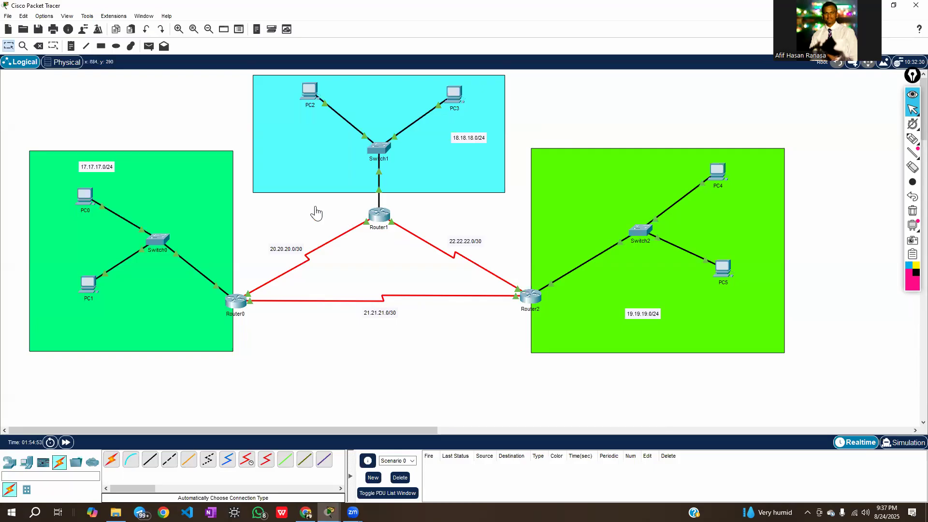
Open the Command Prompt on PC0 and begin a ping command
left_click(84, 198)
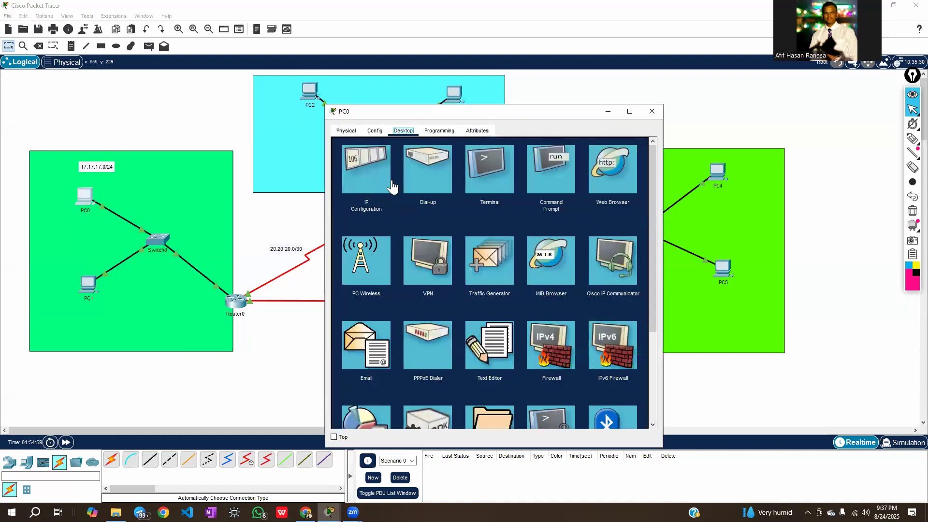
left_click(552, 178)
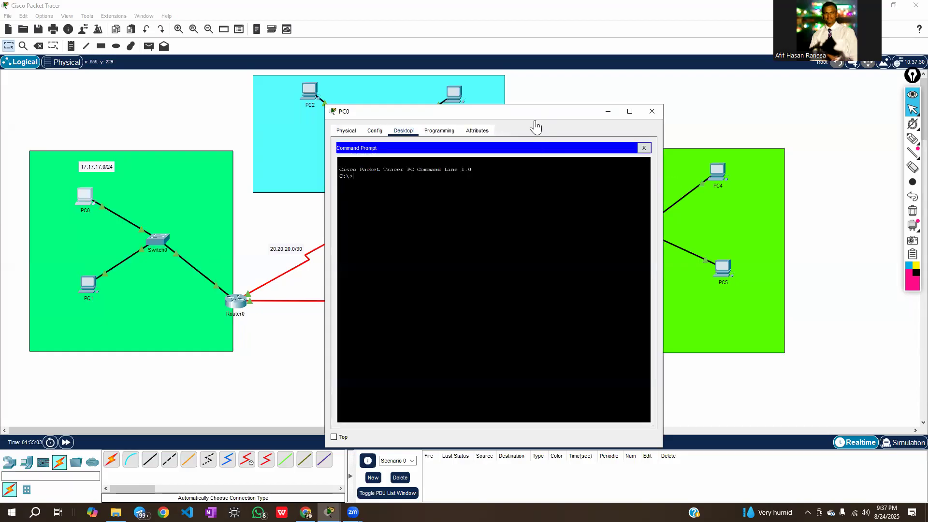
left_click_drag(535, 127, 321, 162)
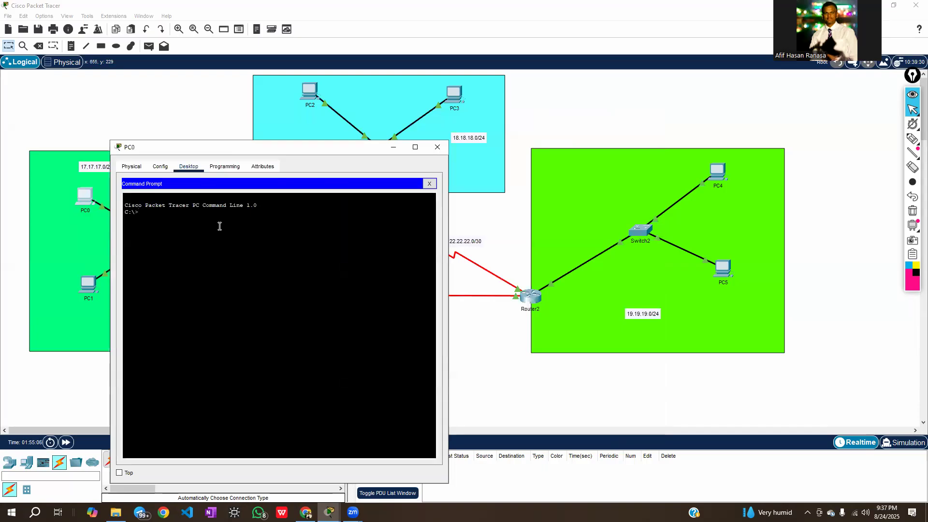
type("ping")
Check the IP addresses of PC4 and PC5, and ping PC4 at 19.19.19.2 from PC0, inspecting the replies
left_click(803, 212)
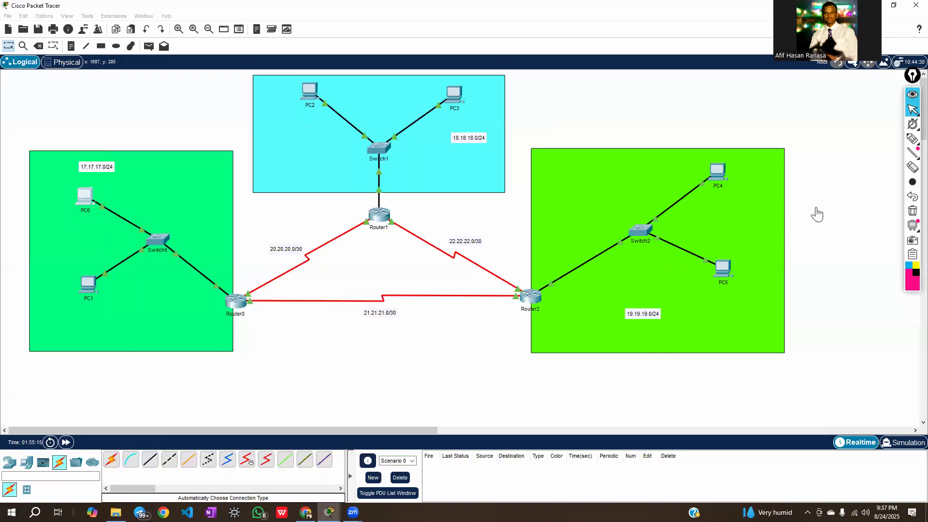
mouse_move(719, 176)
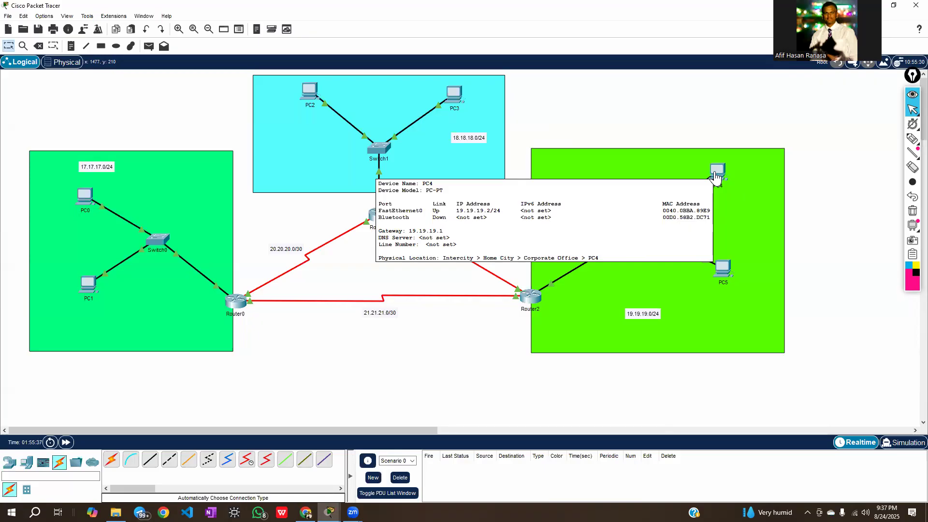
mouse_move(727, 276)
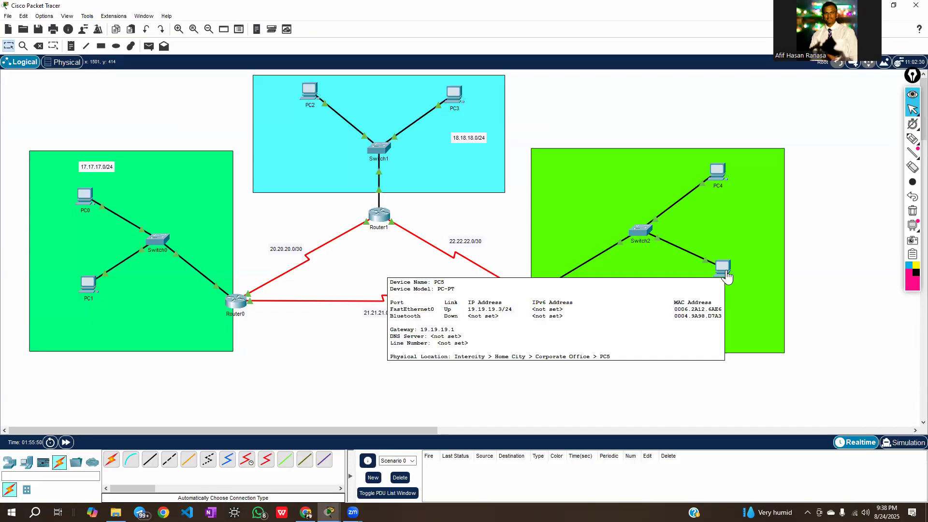
left_click(84, 198)
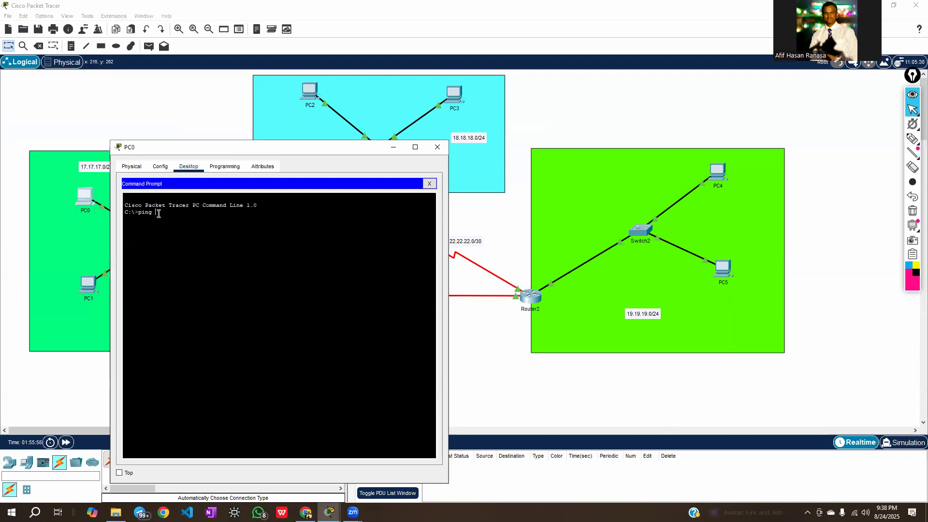
type("19.19.19.2")
key("Return")
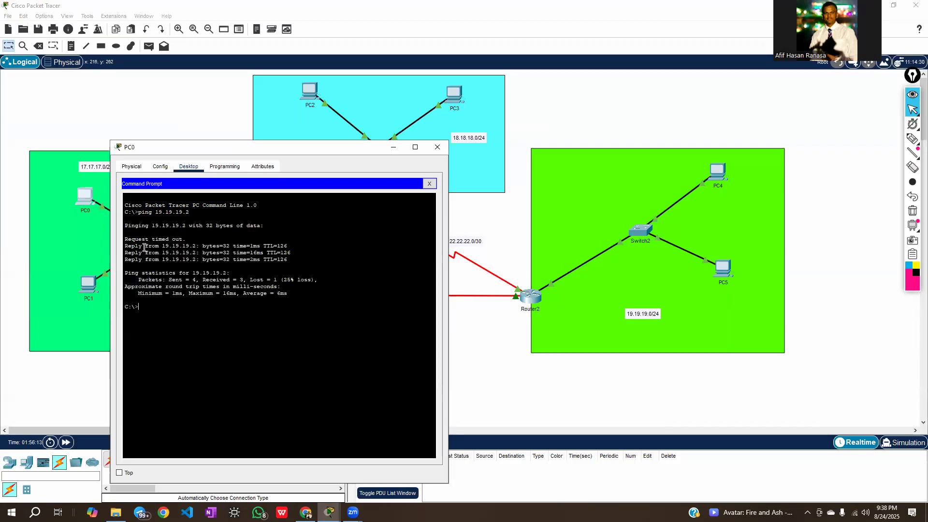
left_click_drag(140, 246, 286, 263)
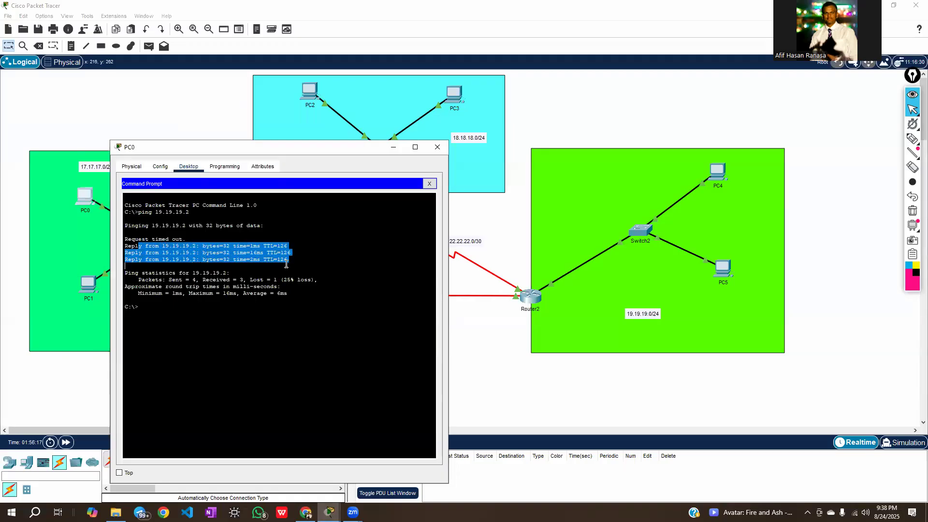
left_click(256, 284)
left_click(198, 307)
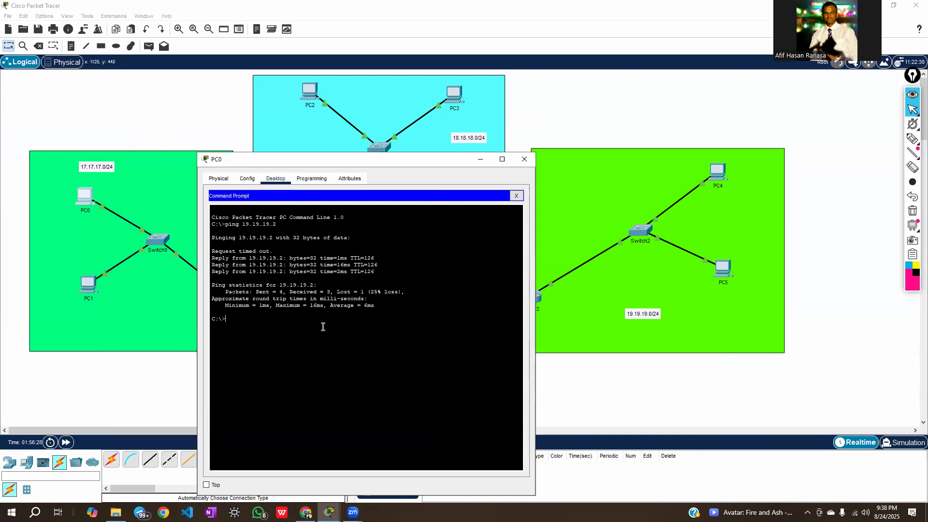
Check the IP addresses of PC2 and PC3, ping 18.18.18.3 from PC0, and close PC0's window
left_click_drag(368, 162, 438, 196)
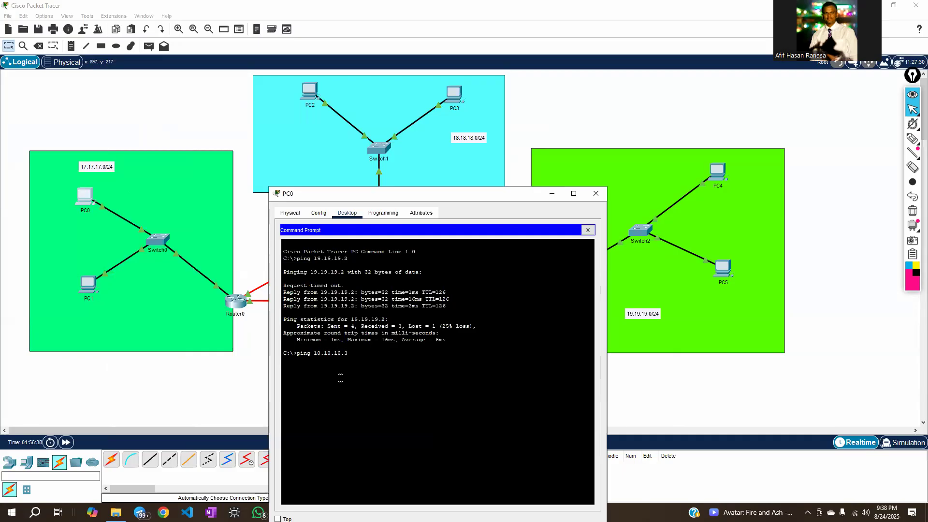
left_click(306, 129)
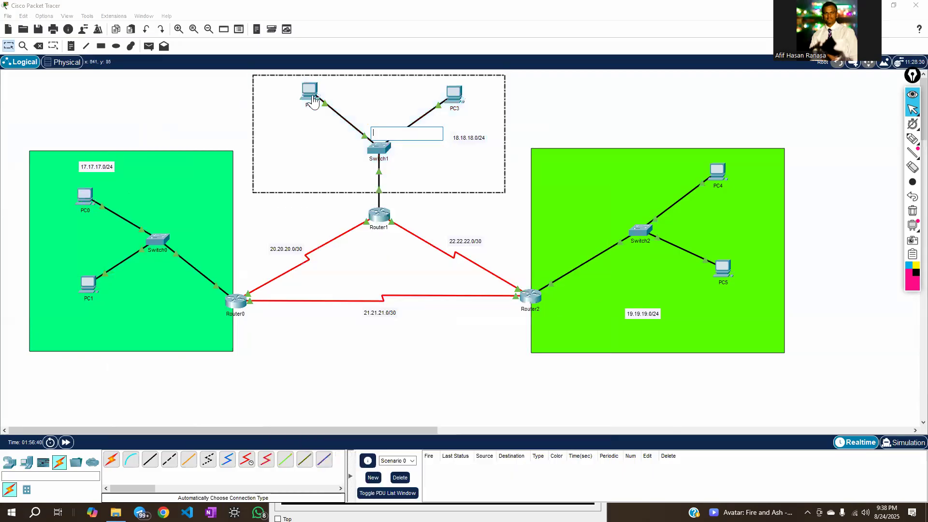
left_click(556, 131)
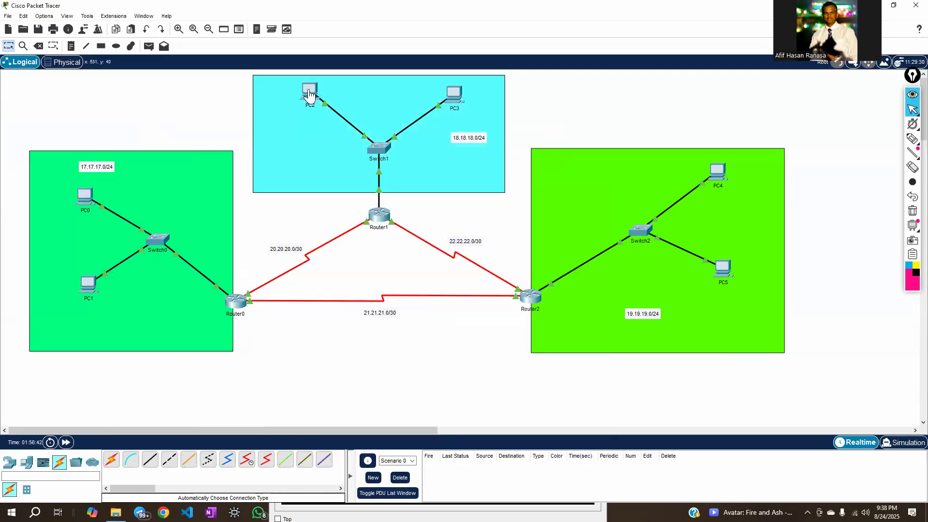
mouse_move(309, 96)
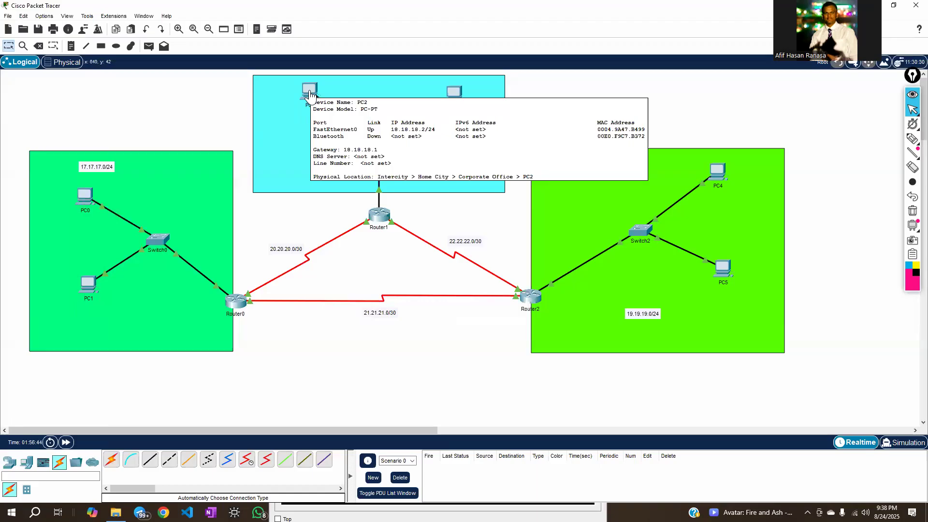
mouse_move(456, 96)
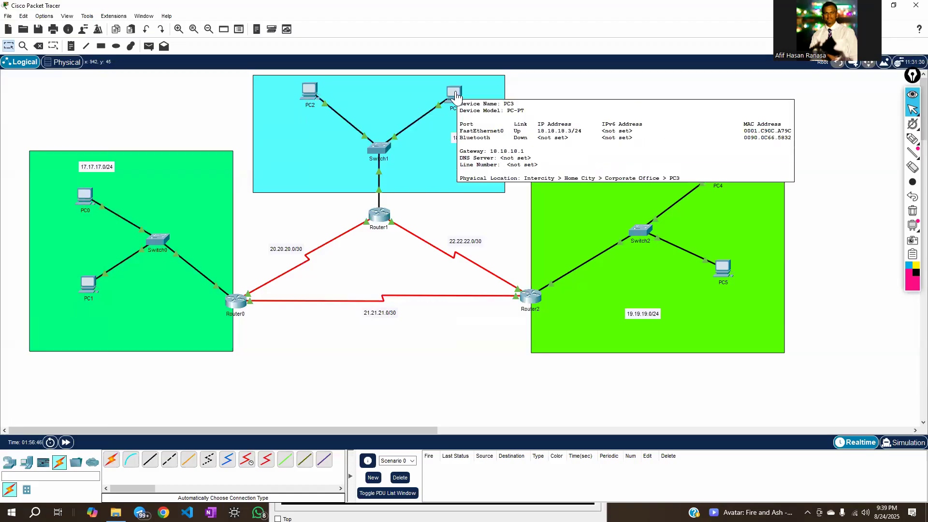
left_click(85, 196)
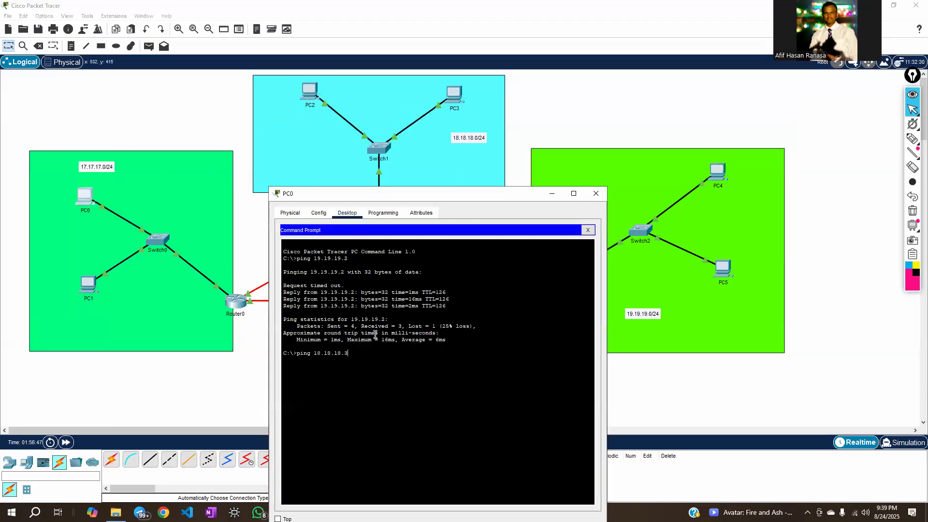
type("ping 18.18.18.3")
key("Return")
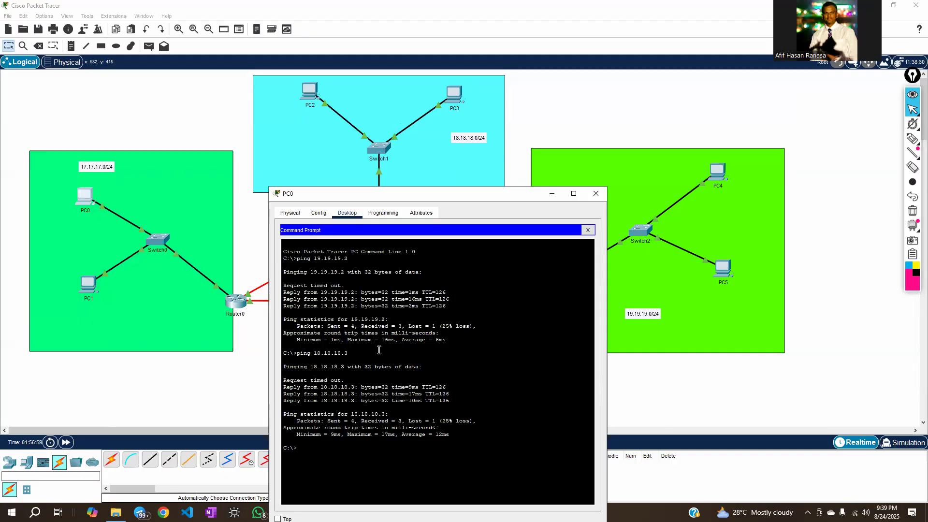
left_click(596, 193)
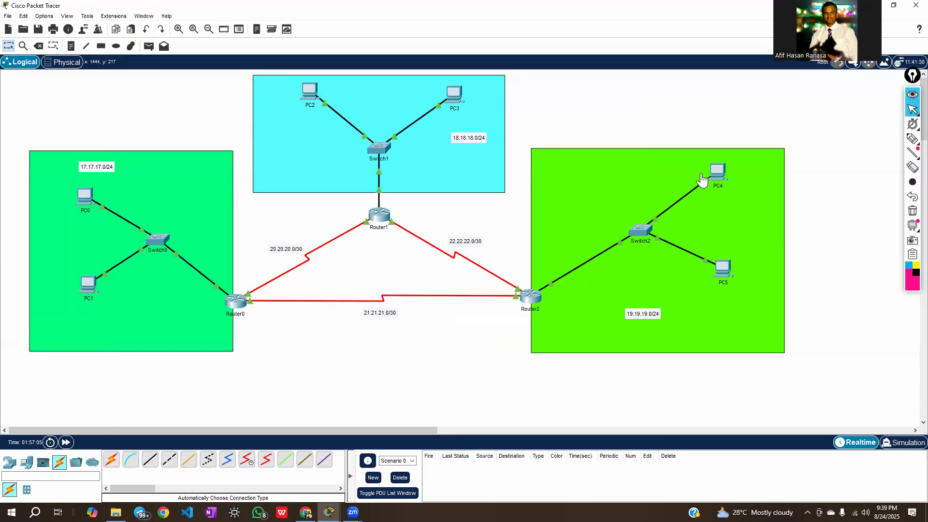
left_click(717, 172)
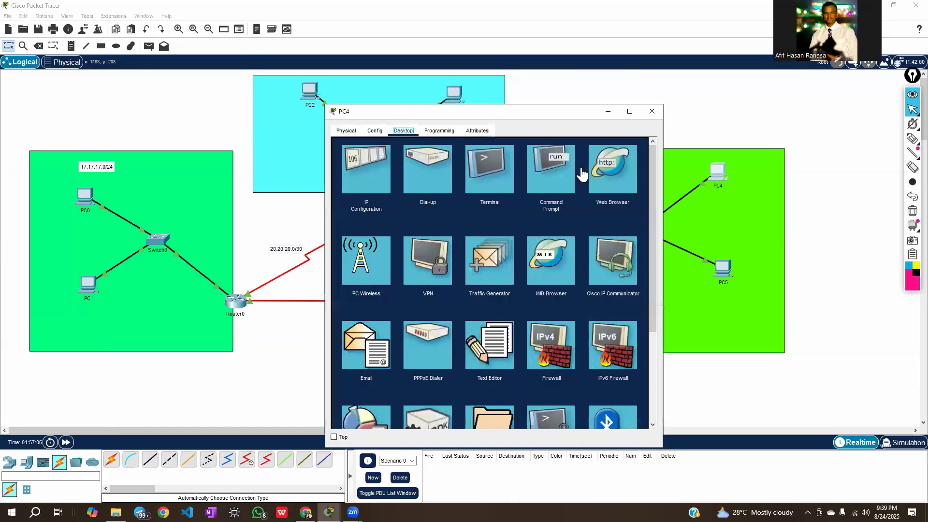
left_click(556, 171)
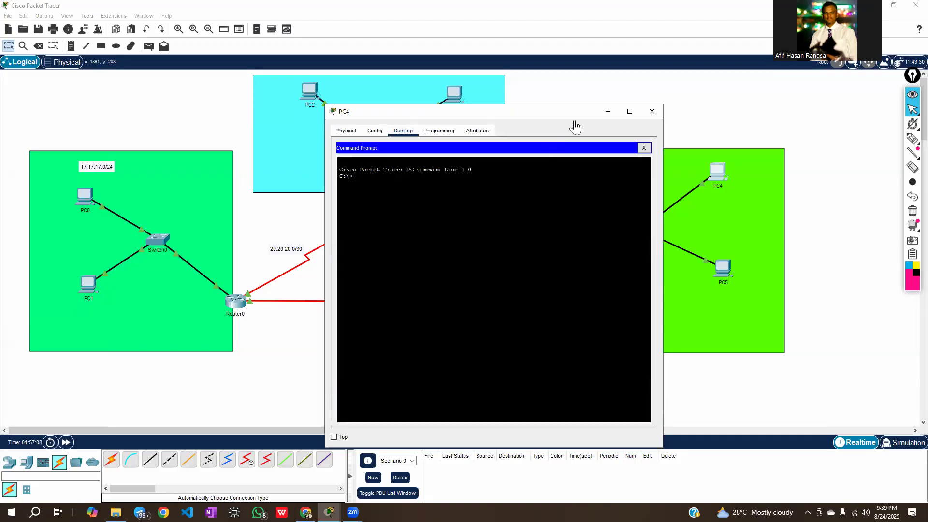
left_click_drag(574, 126, 659, 145)
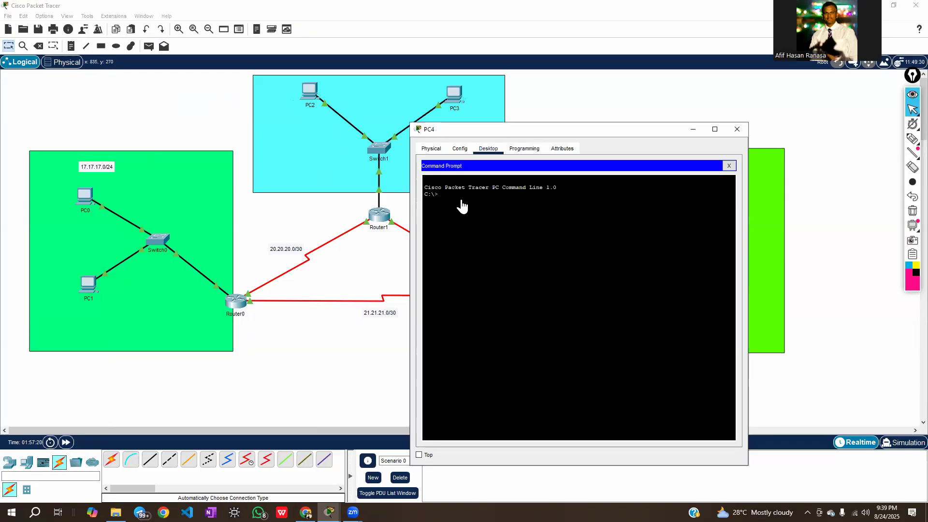
left_click(737, 129)
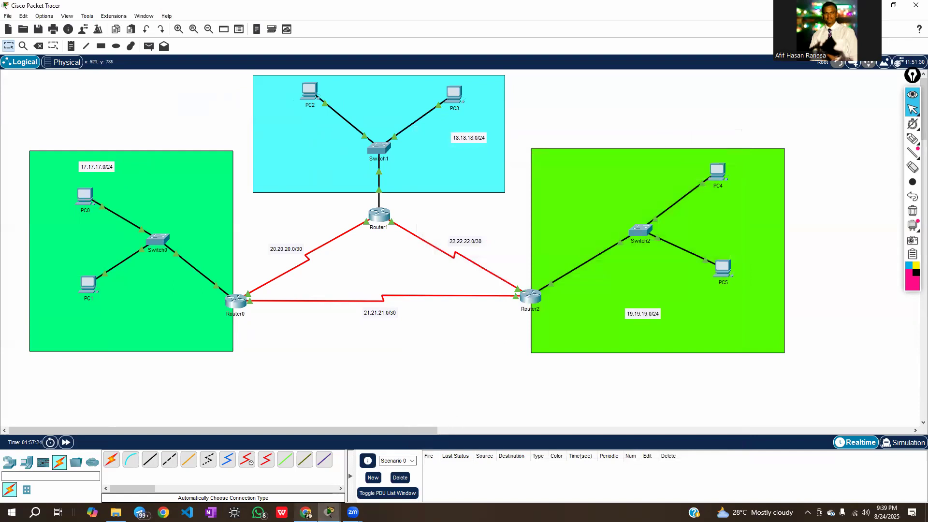
Switch to Chrome to view the assignment's task list
left_click(305, 496)
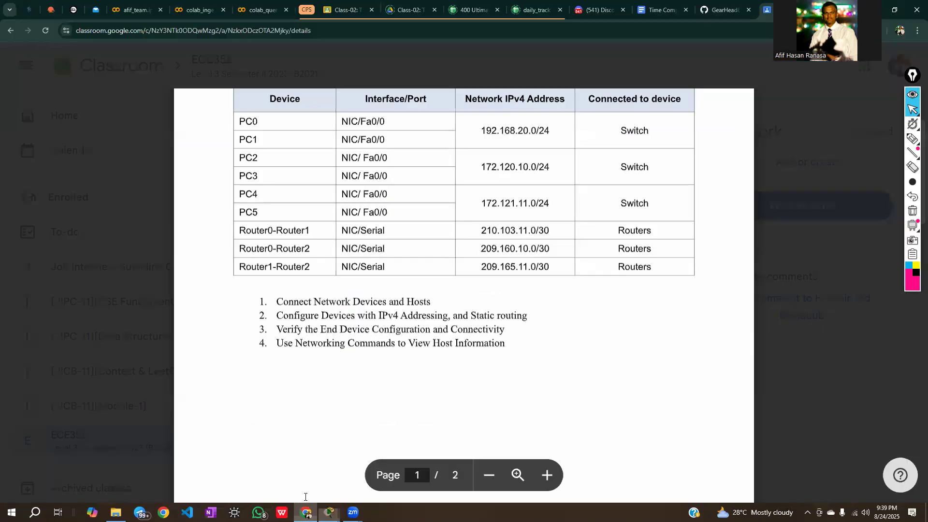
Review the assignment's task on verifying end device configuration and connectivity, and switch back to Cisco Packet Tracer
left_click_drag(282, 330, 493, 331)
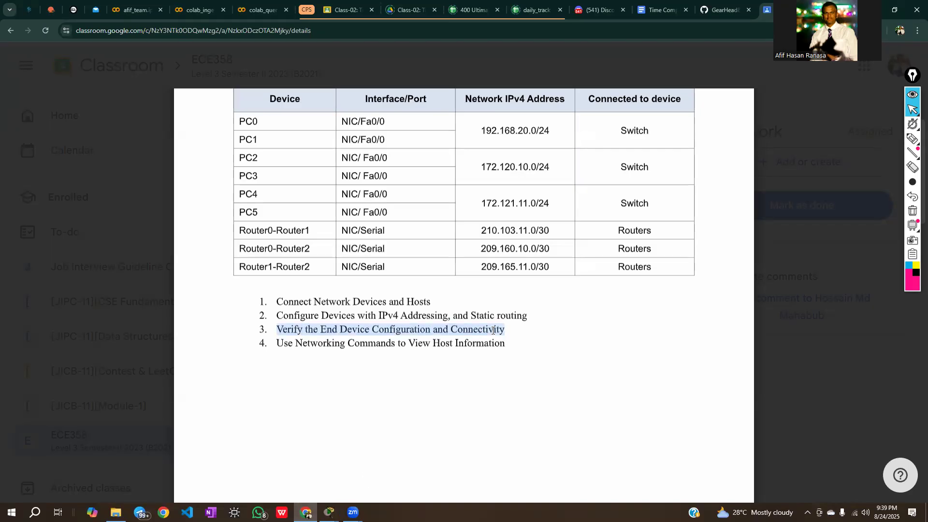
left_click(460, 361)
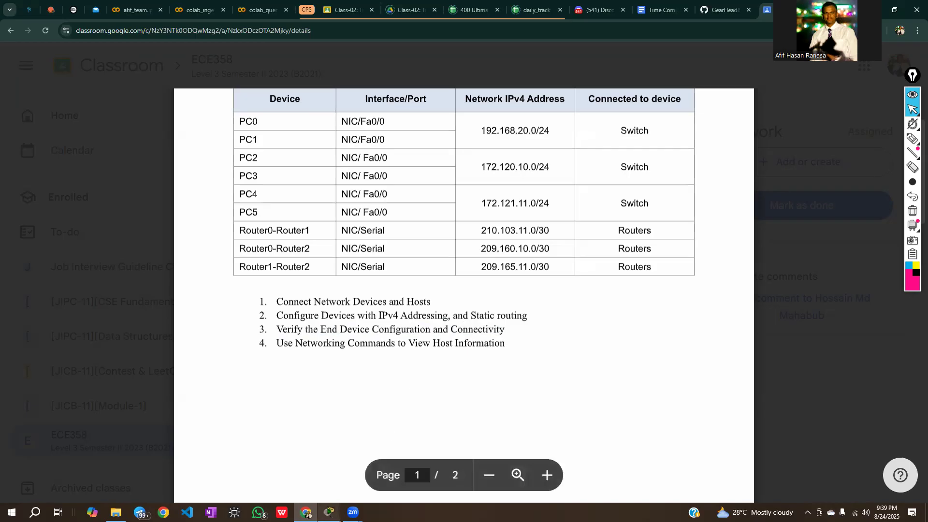
left_click(329, 512)
left_click(311, 486)
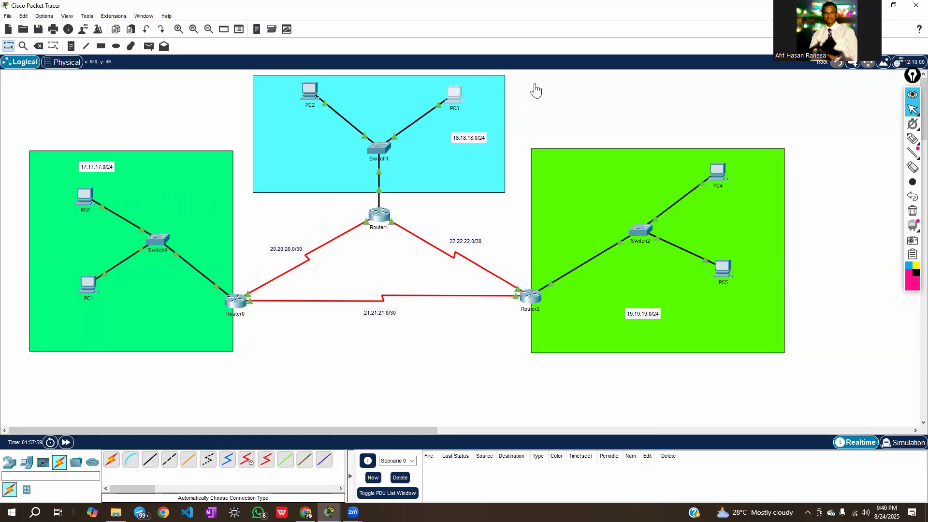
Run ipconfig in PC3's Command Prompt, check its IPv4 address and default gateway, and close PC3's window
left_click_drag(515, 118, 722, 79)
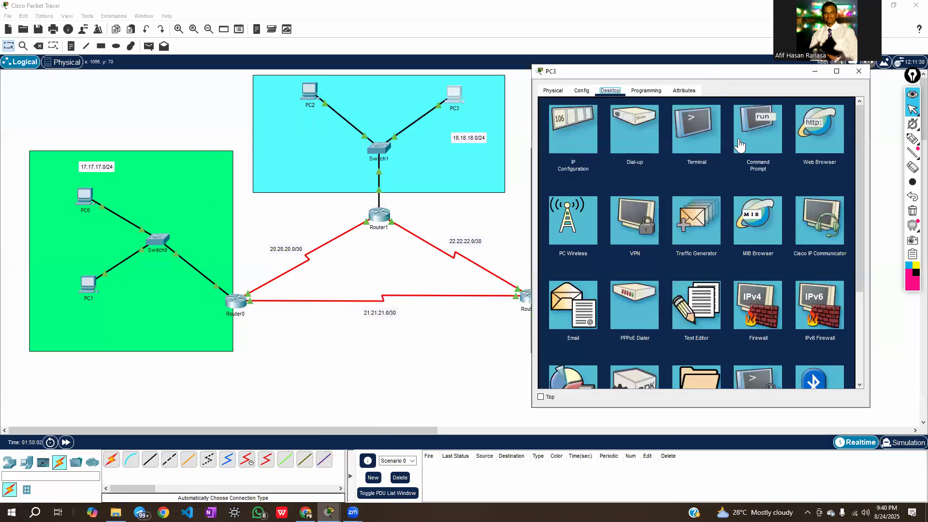
left_click(736, 145)
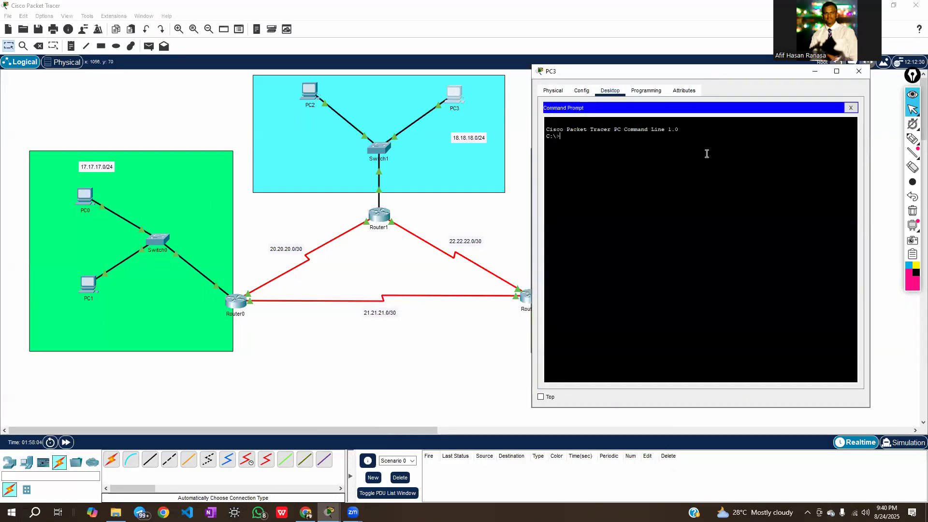
type("ipconfig")
key("Return")
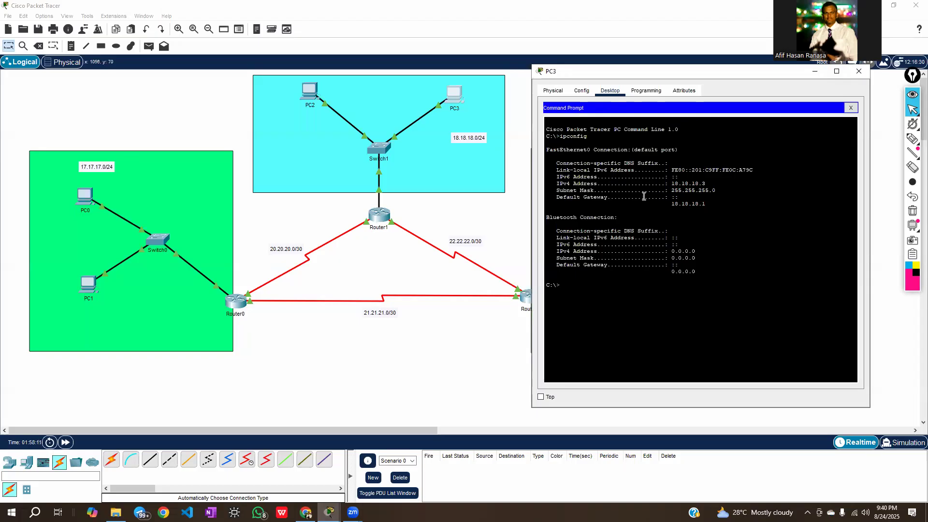
left_click_drag(671, 184, 706, 185)
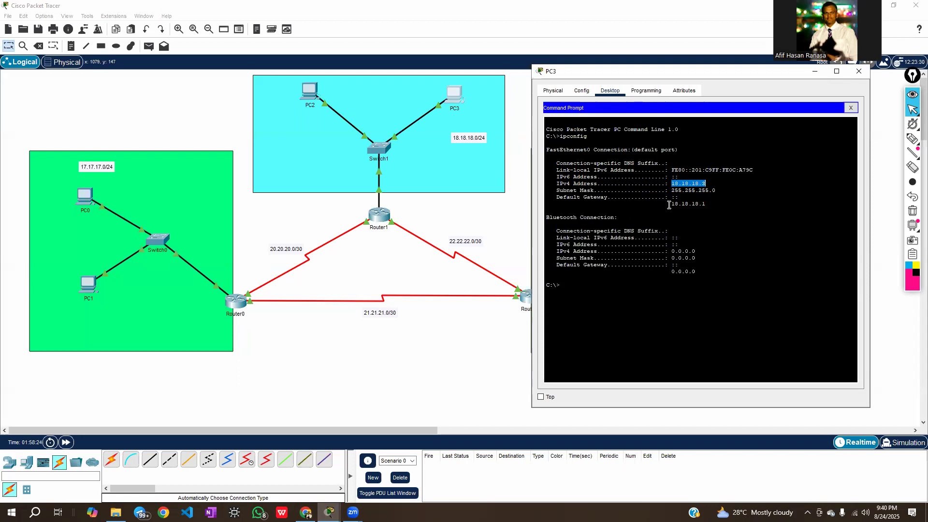
left_click_drag(669, 205, 713, 207)
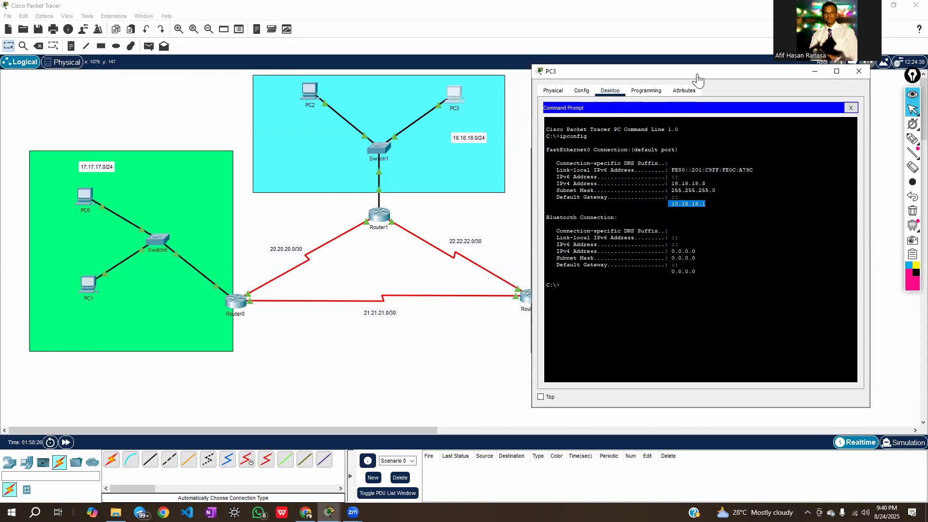
left_click_drag(692, 76, 645, 92)
left_click(766, 88)
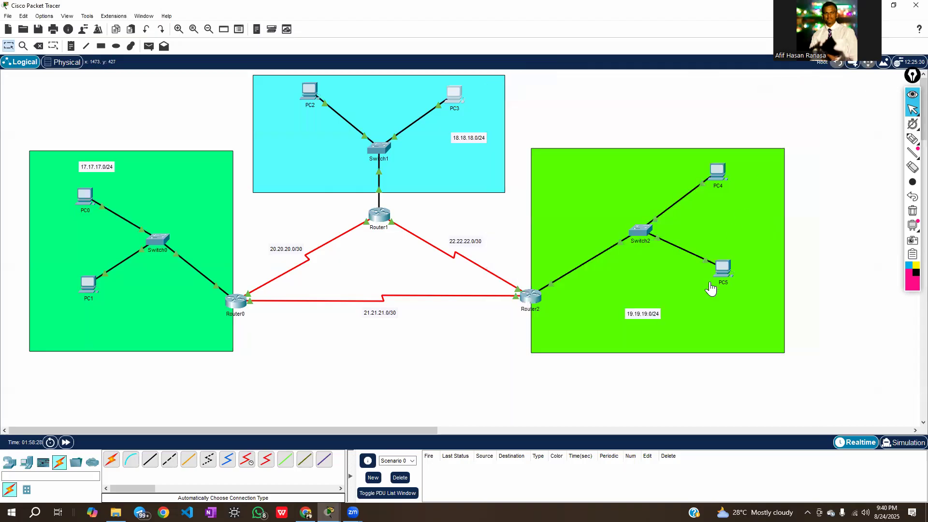
Run ipconfig in PC5's Command Prompt, check its IPv4 address and default gateway, and close PC5's window
left_click(723, 267)
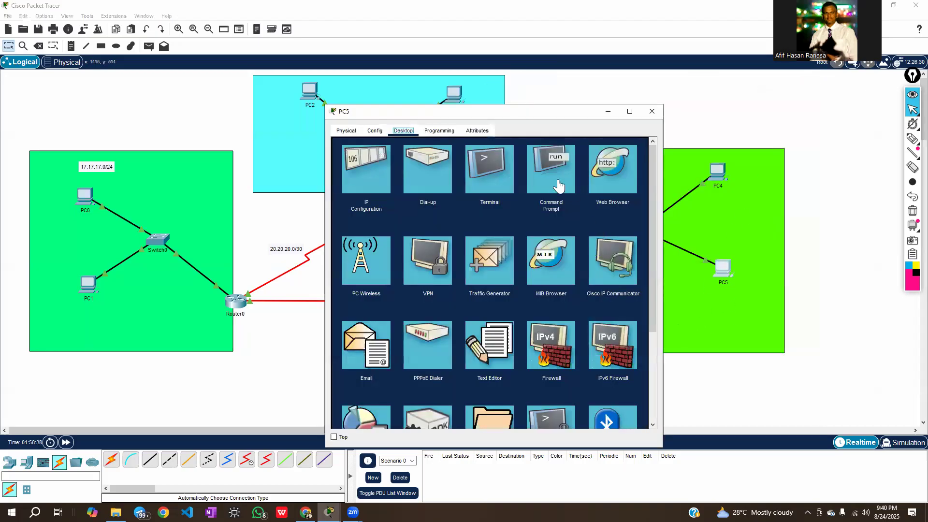
left_click(553, 174)
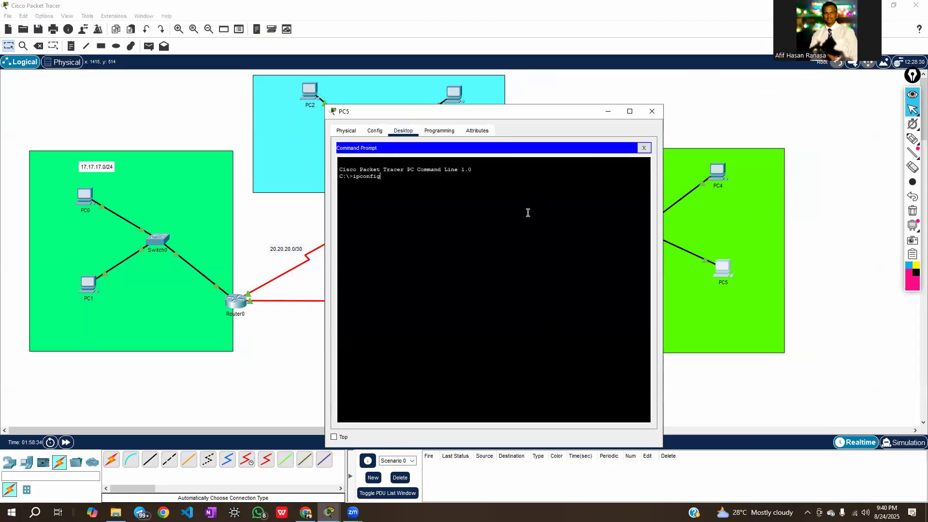
key("Return")
left_click_drag(458, 224, 503, 246)
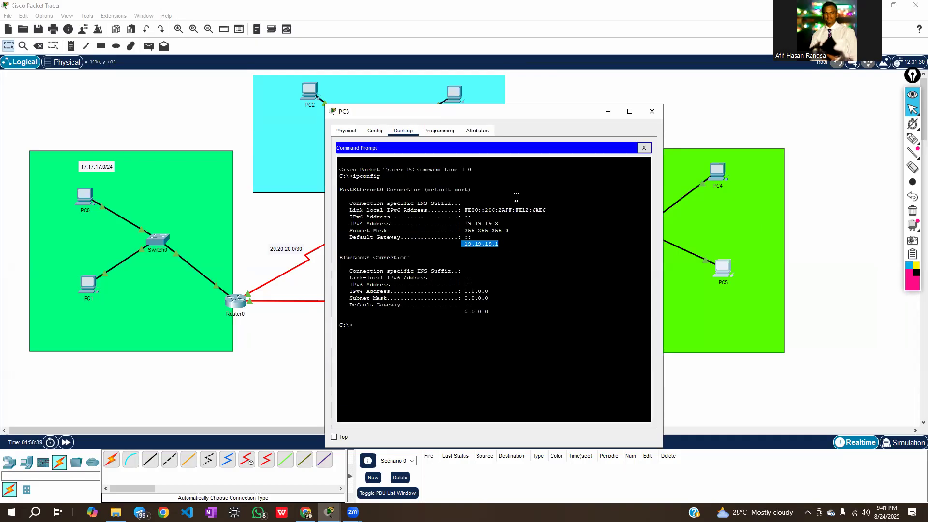
left_click(651, 112)
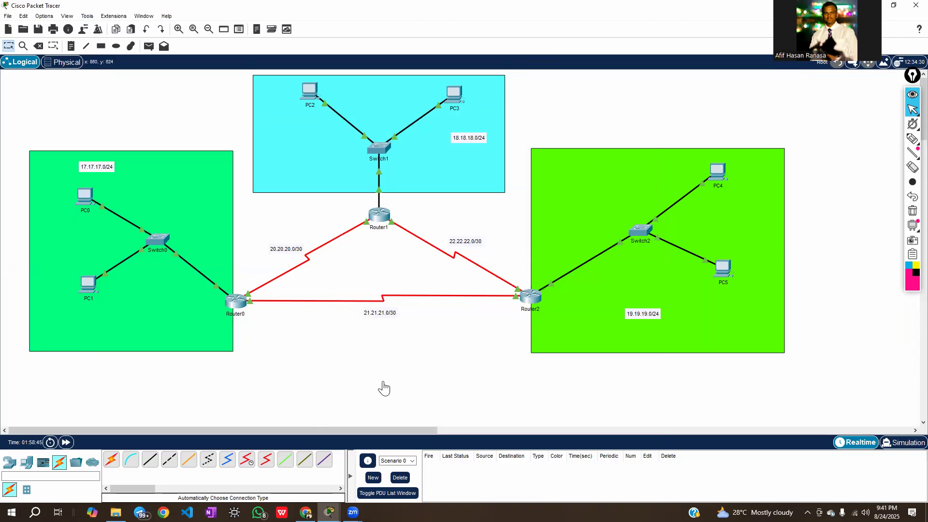
Switch to Chrome and review the assignment's four numbered tasks
left_click(353, 512)
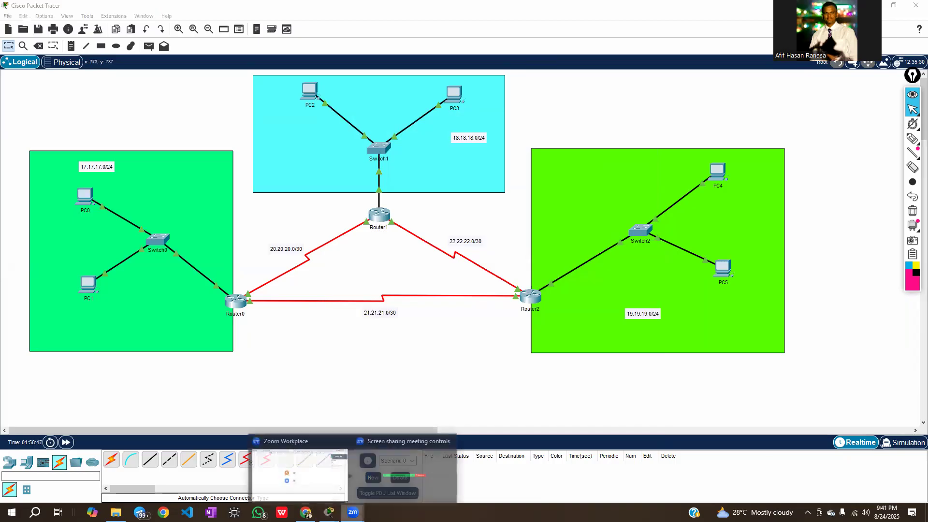
left_click(306, 512)
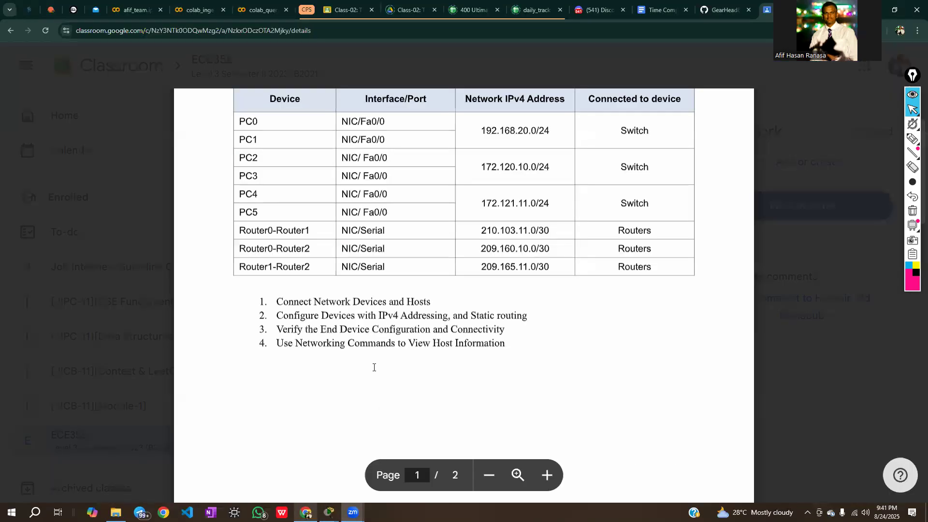
left_click_drag(261, 300, 271, 351)
left_click(277, 360)
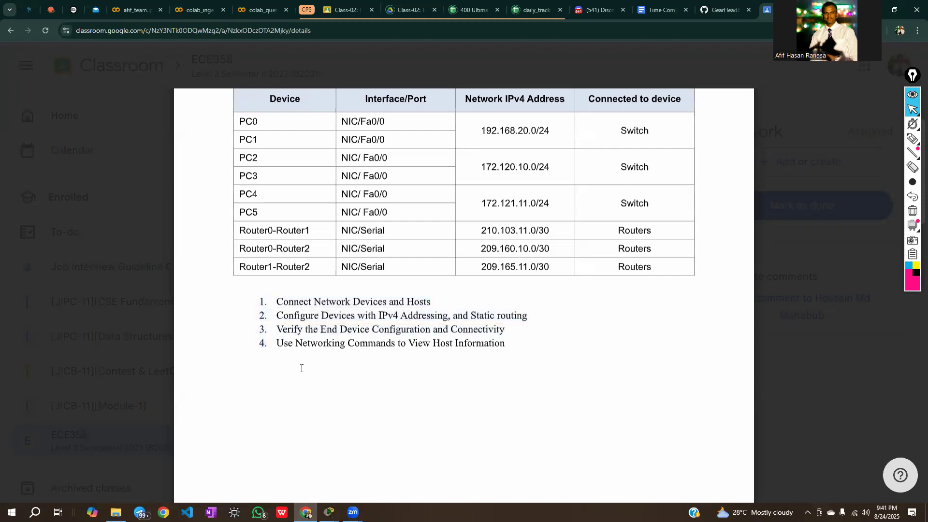